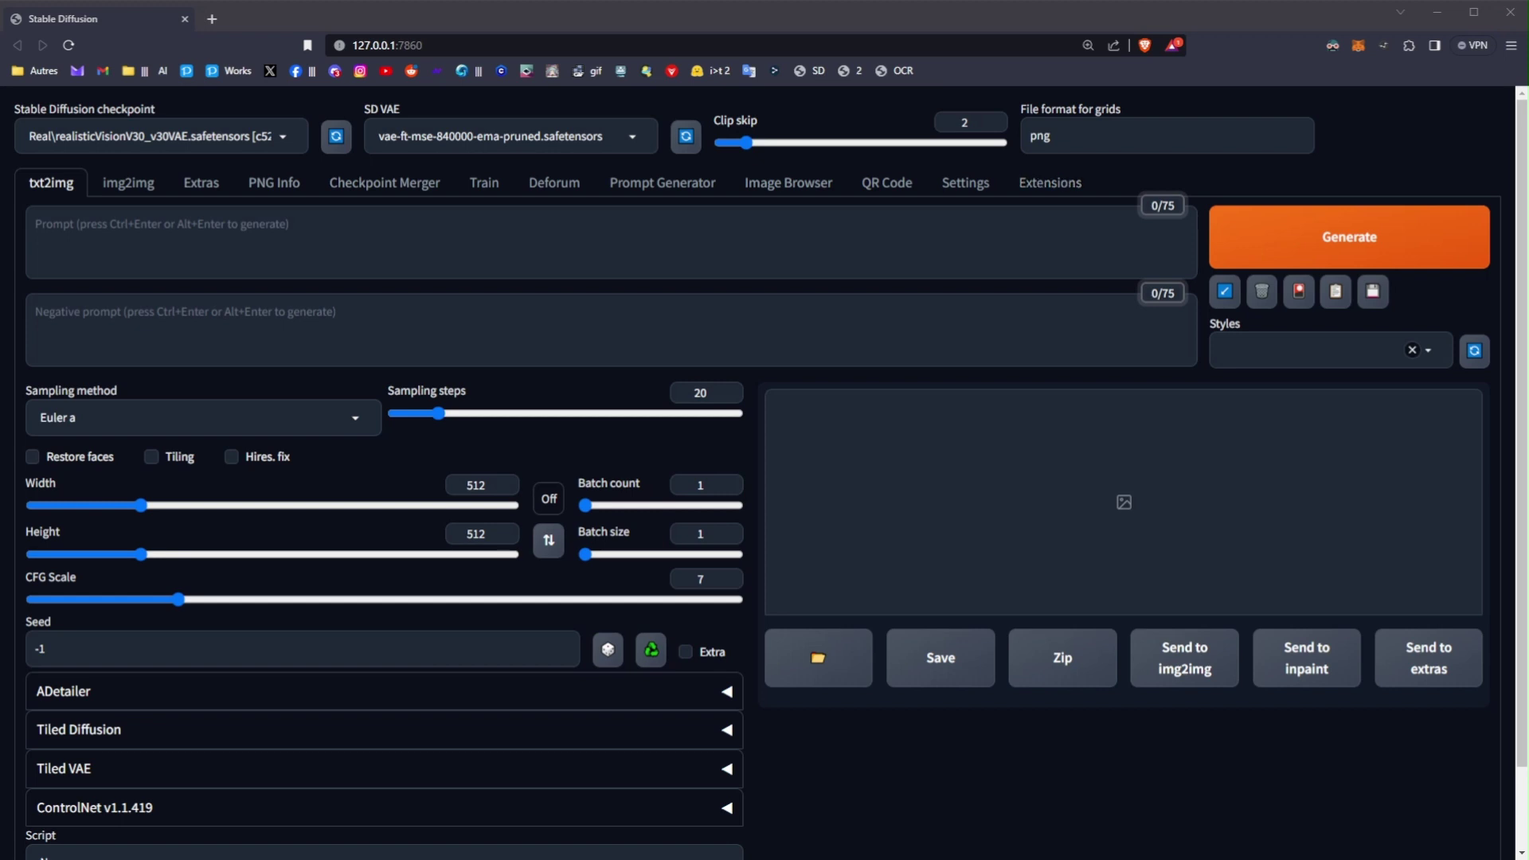
pyautogui.click(118, 132)
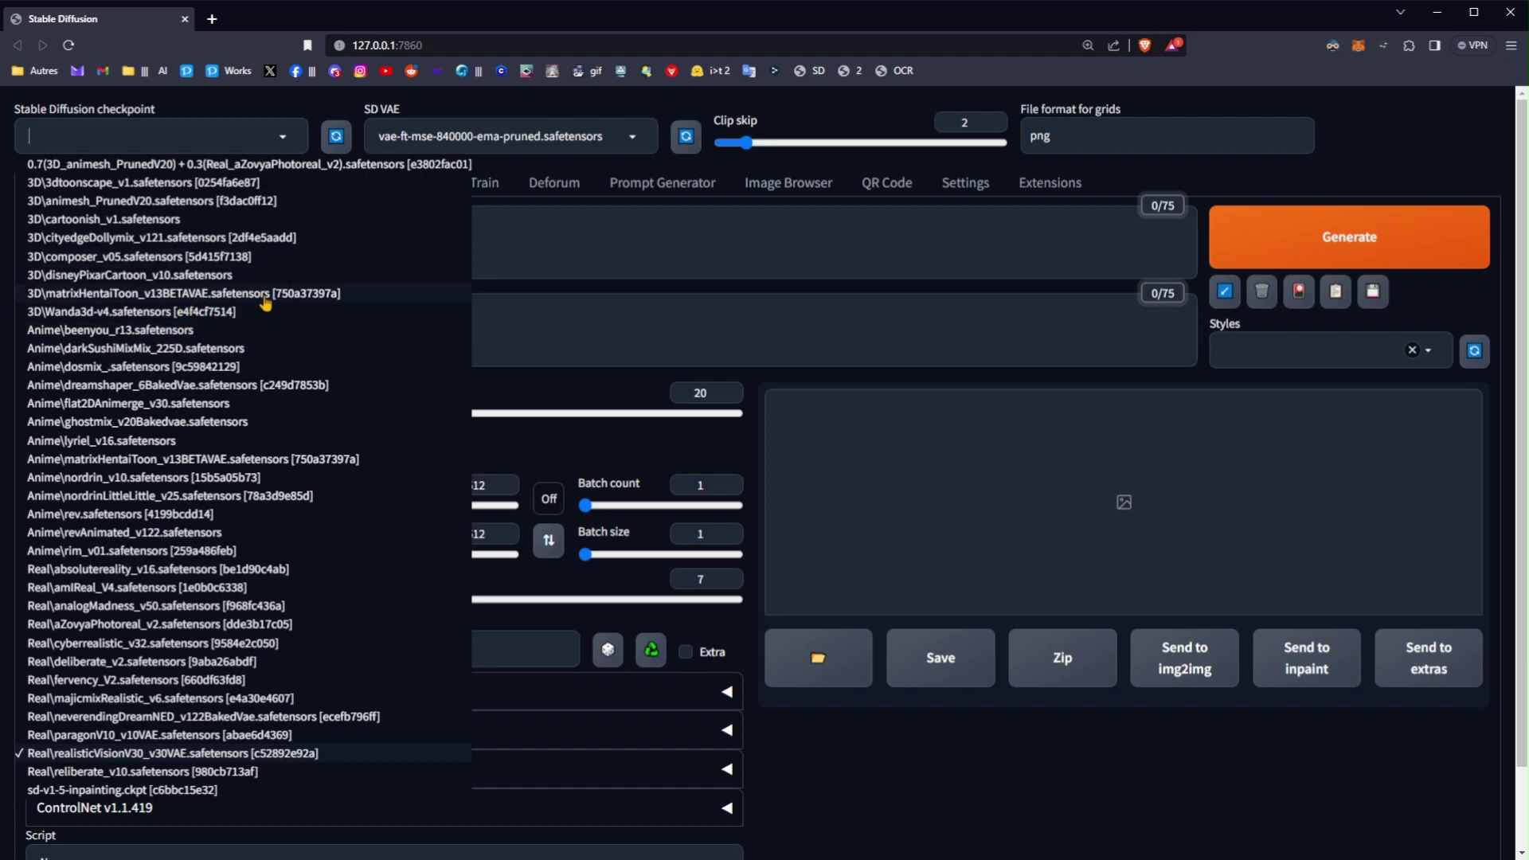
pyautogui.click(602, 247)
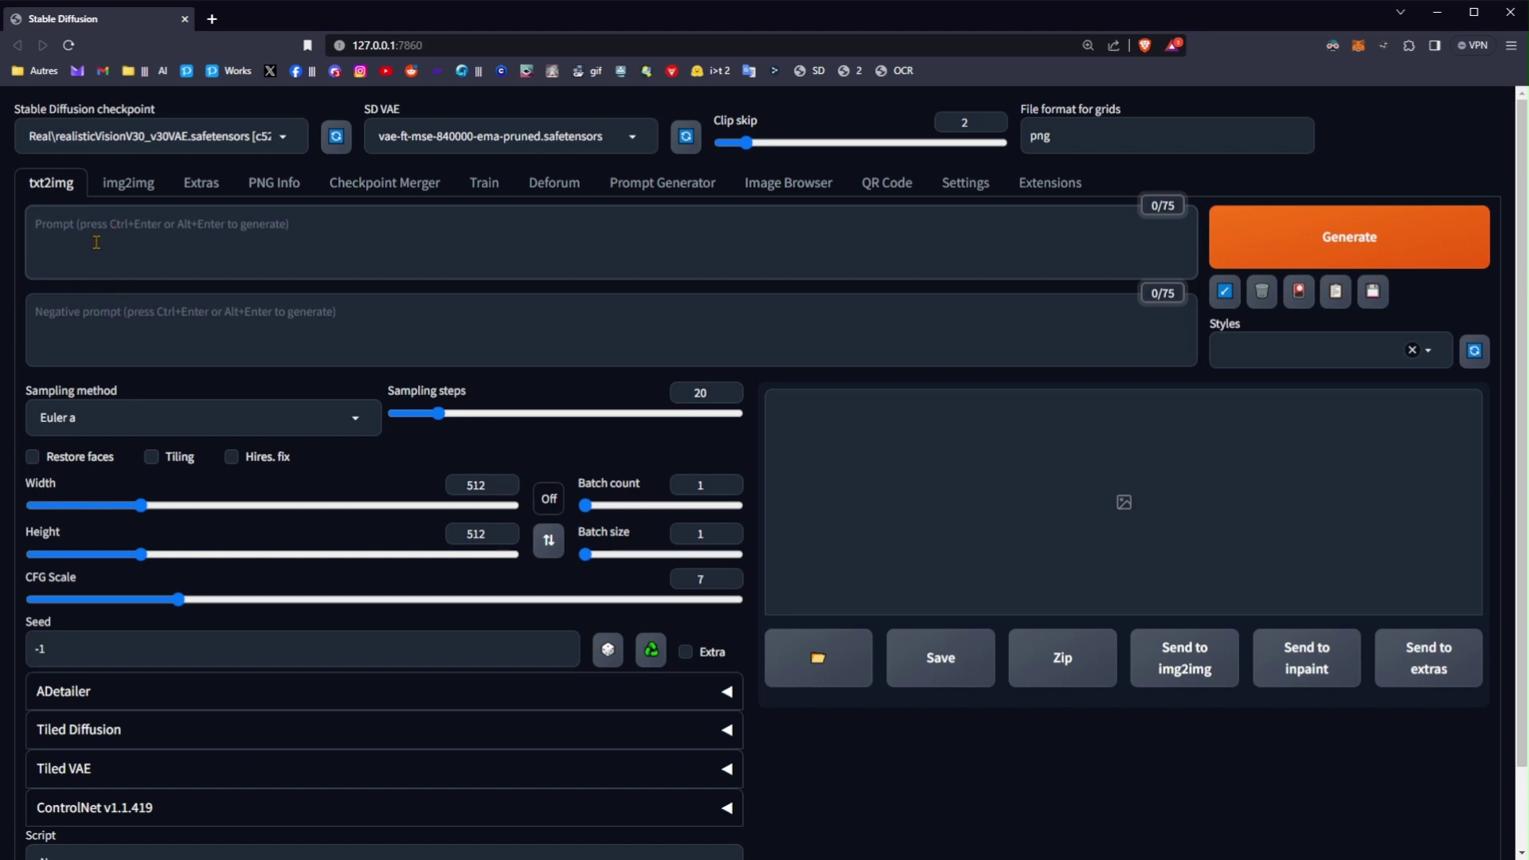
pyautogui.click(90, 338)
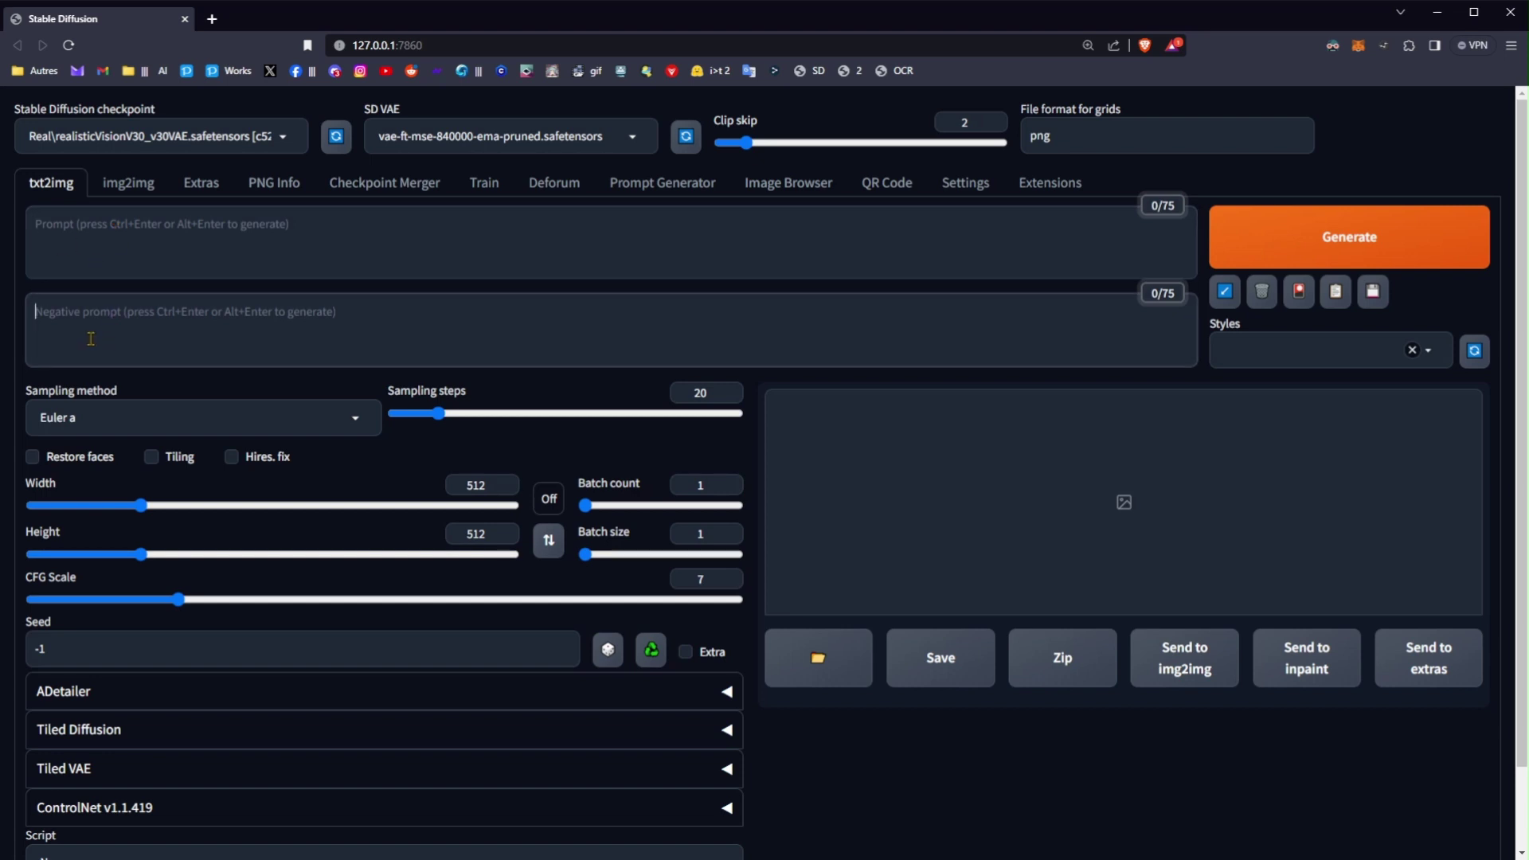
pyautogui.click(101, 229)
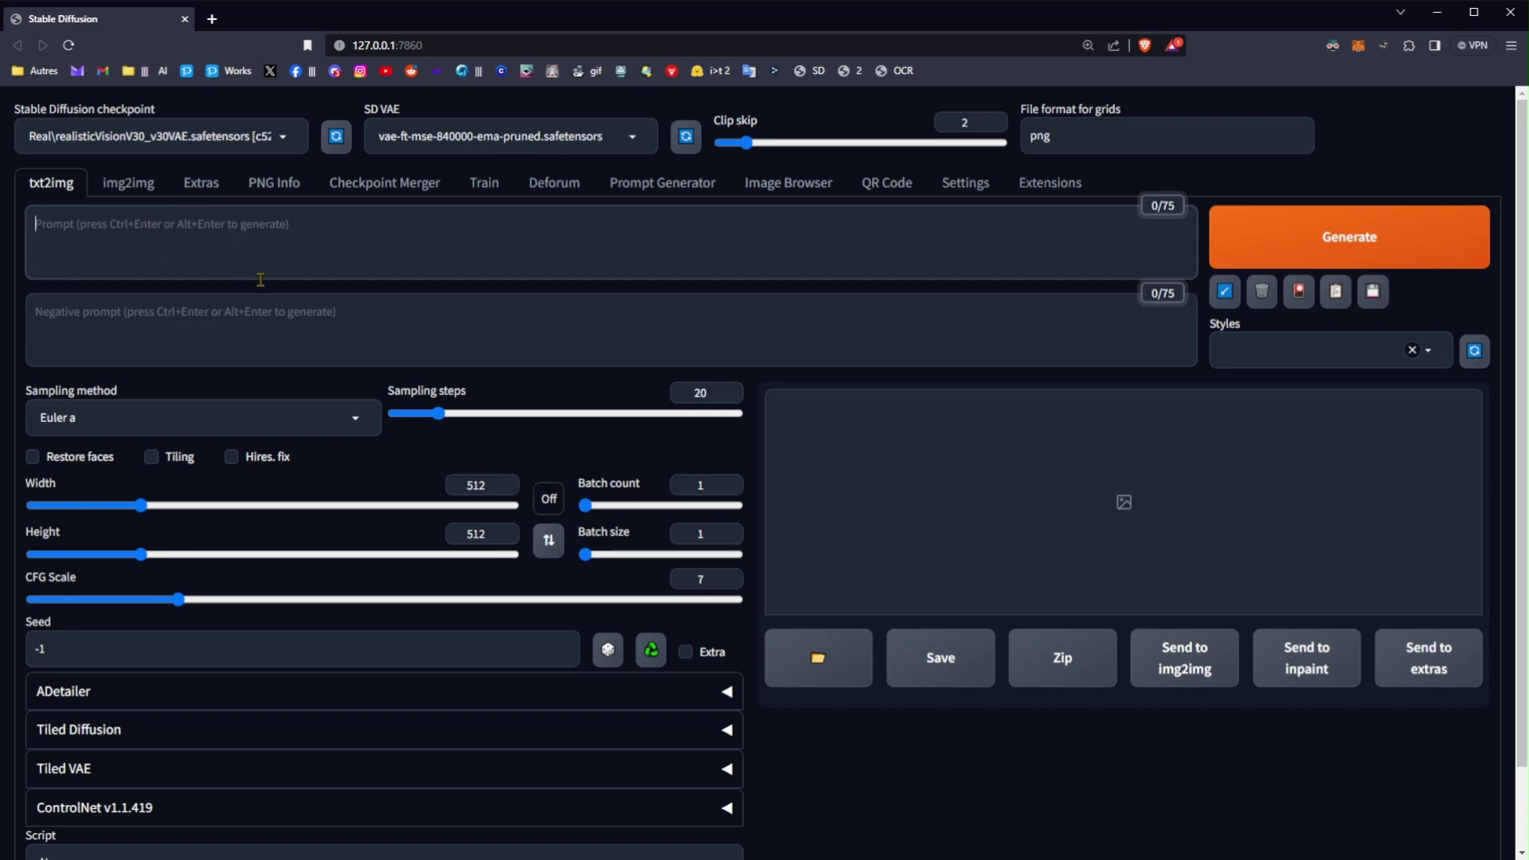
pyautogui.click(179, 315)
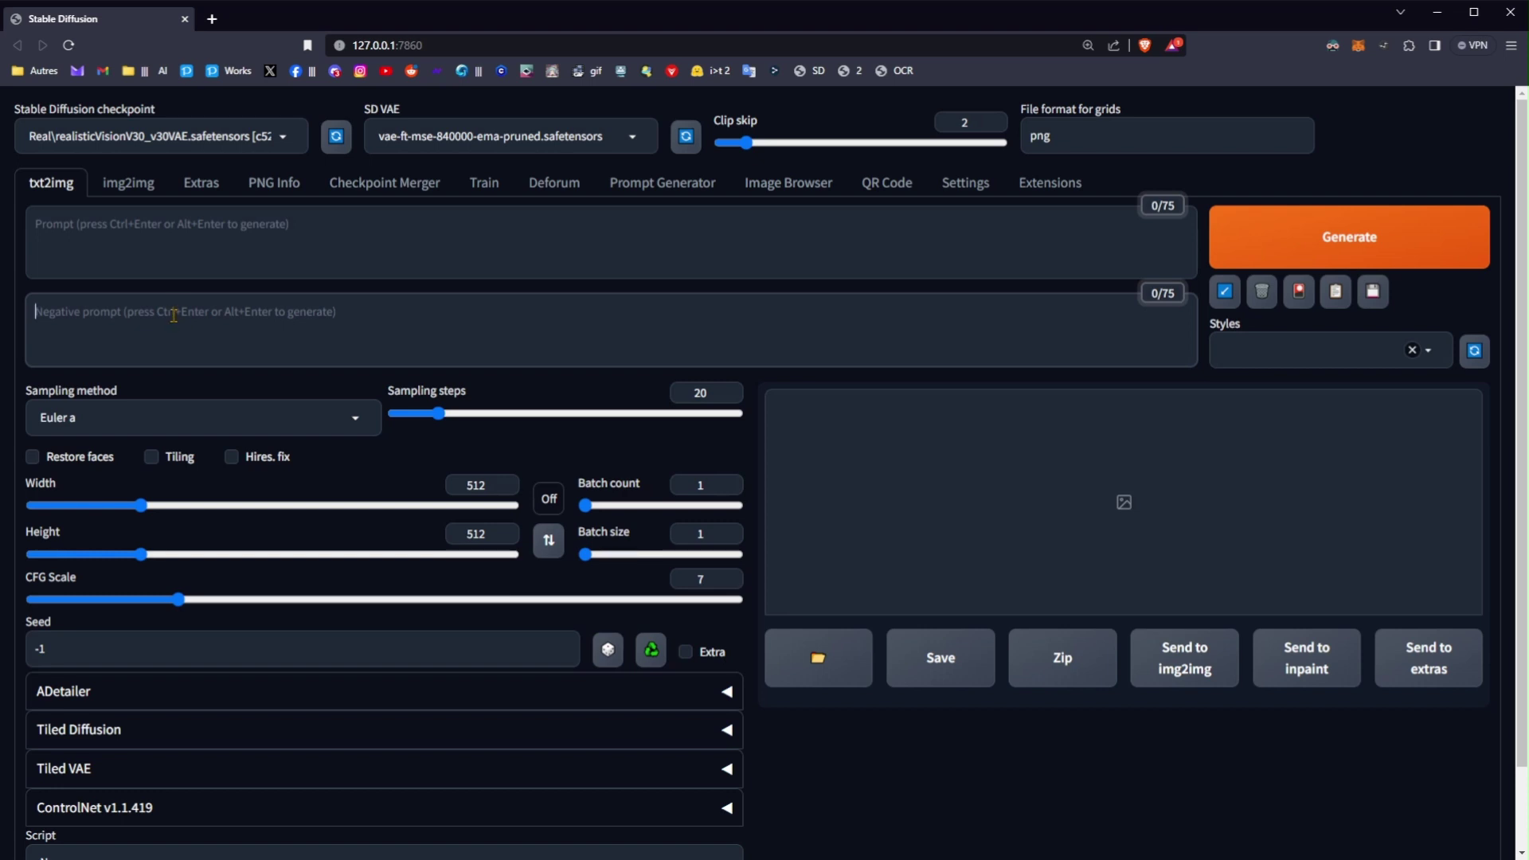
pyautogui.write('m')
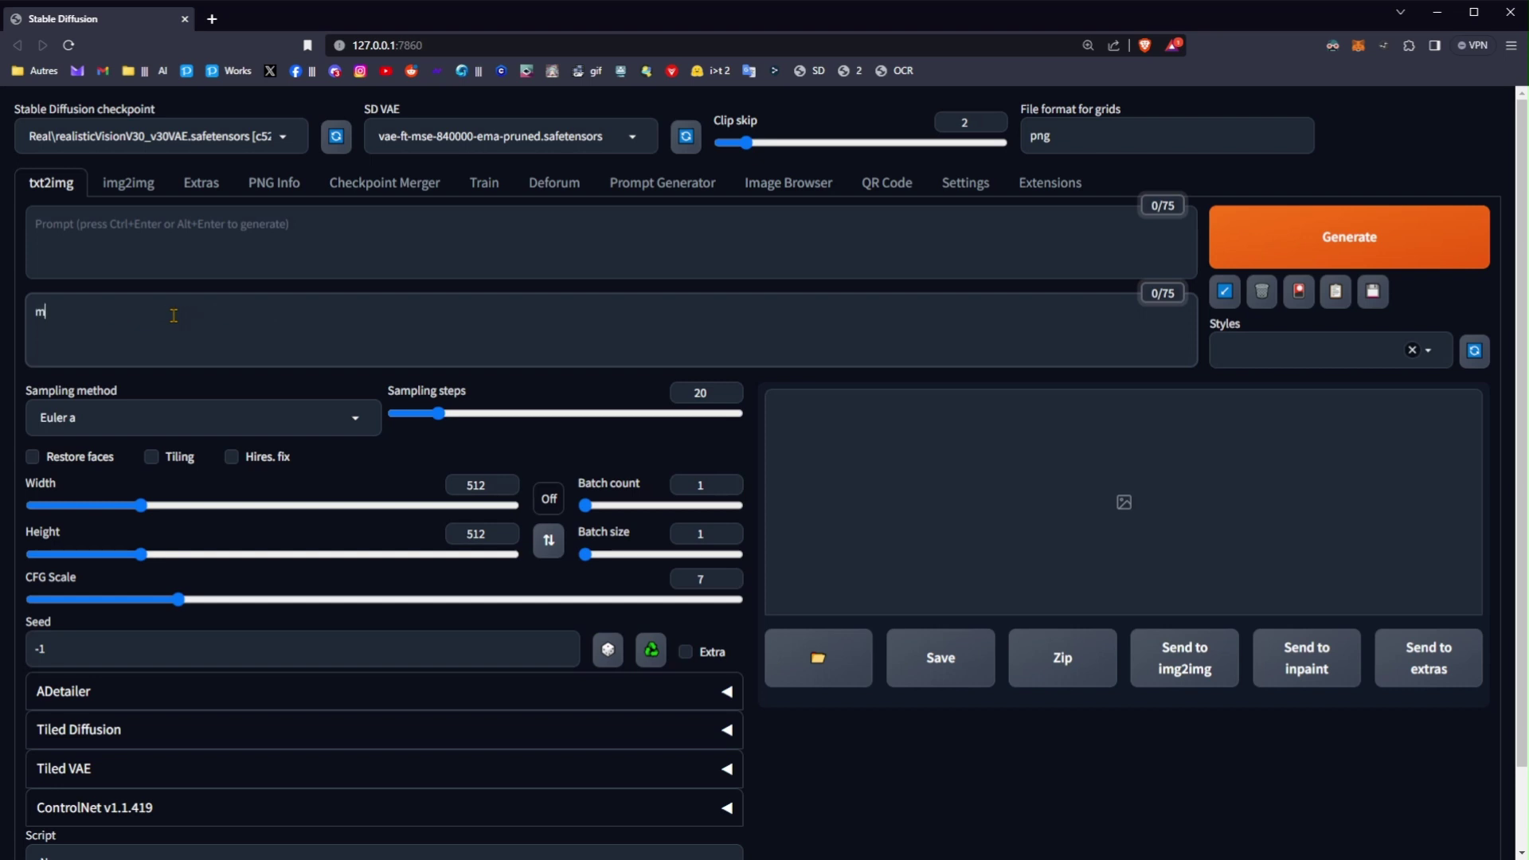
pyautogui.write('onochrome')
pyautogui.moveTo(141, 316); pyautogui.dragTo(28, 314)
pyautogui.press('BackSpace')
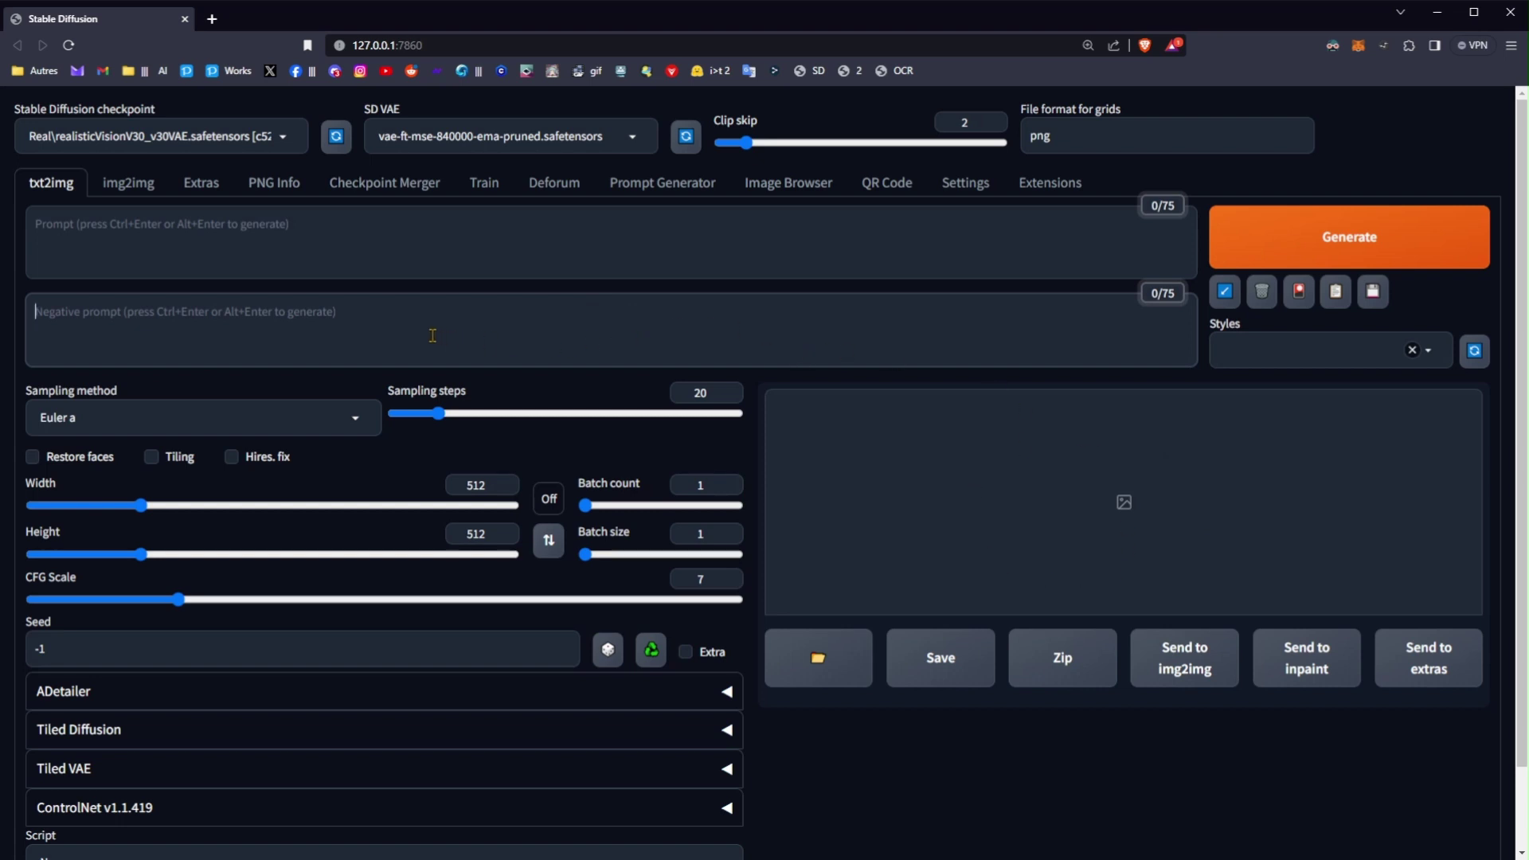
pyautogui.hotkey('shift', 'Tab')
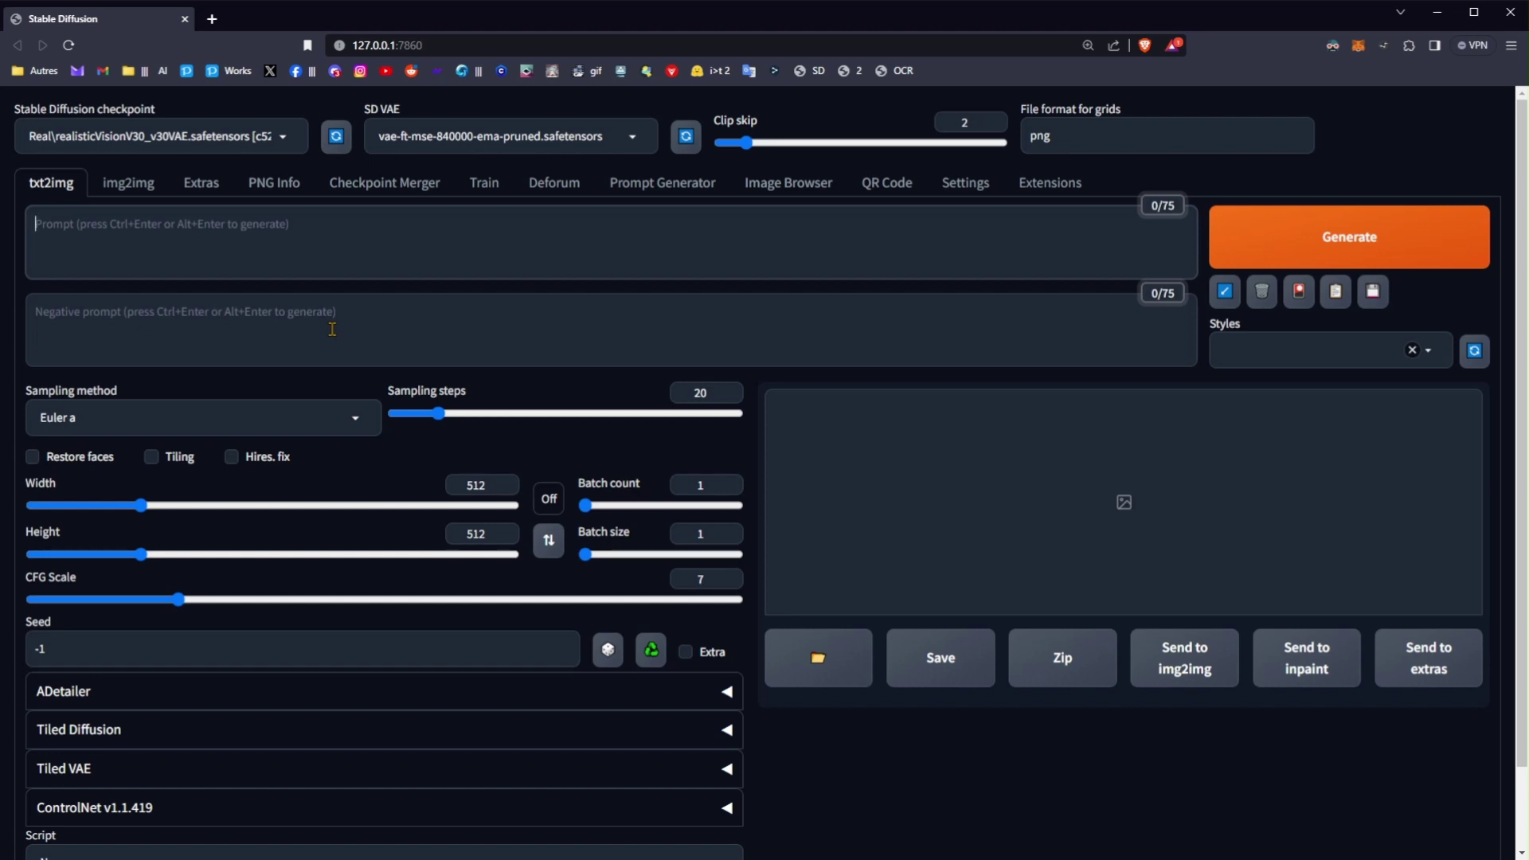
pyautogui.click(330, 329)
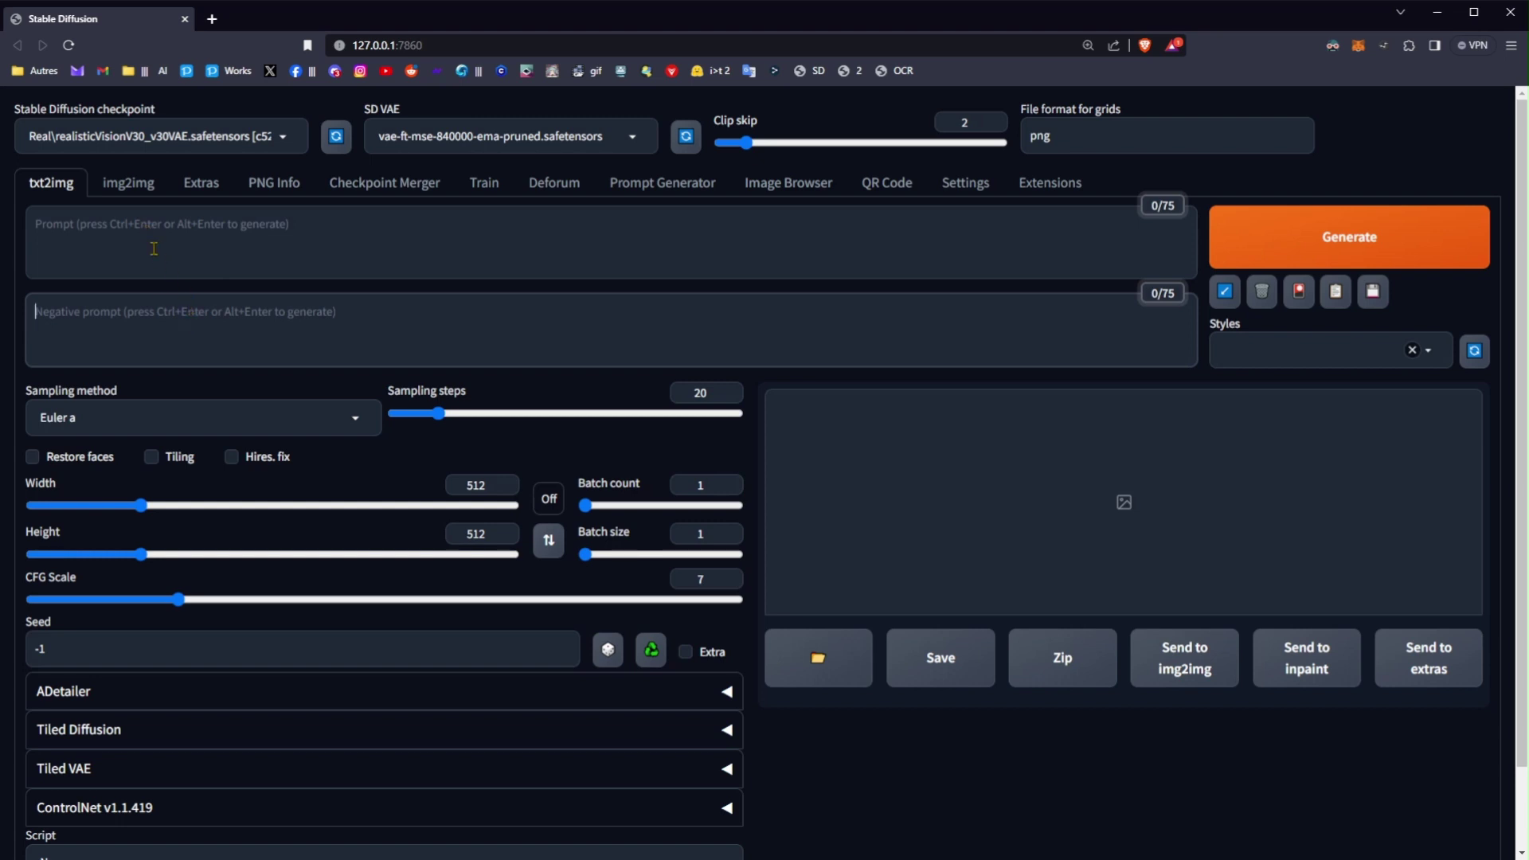
pyautogui.click(188, 238)
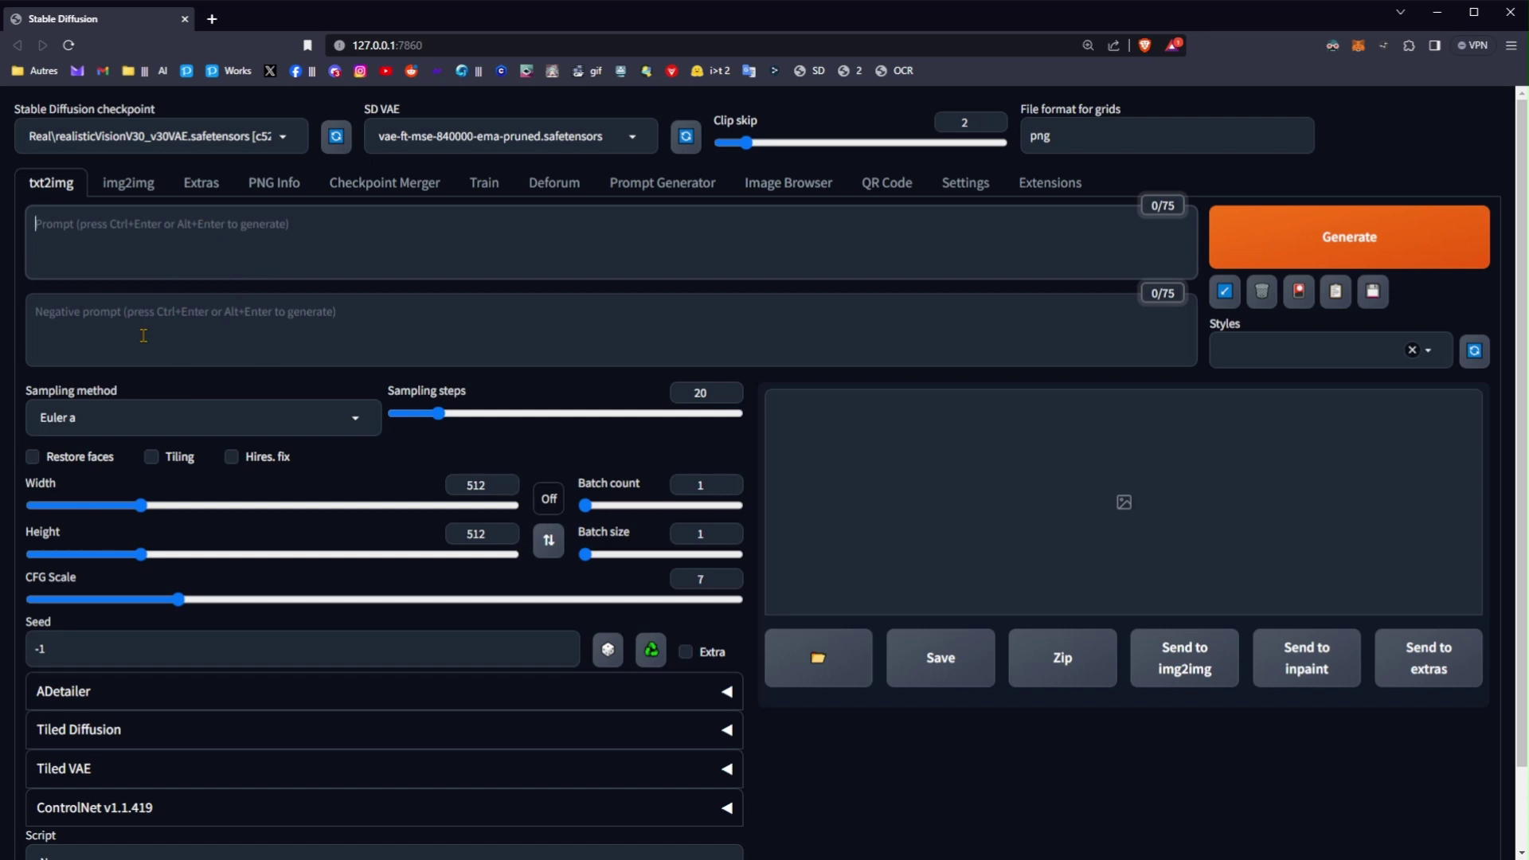
# Choose Euler a as the sampling method and enter "flower" as the positive prompt
pyautogui.click(135, 414)
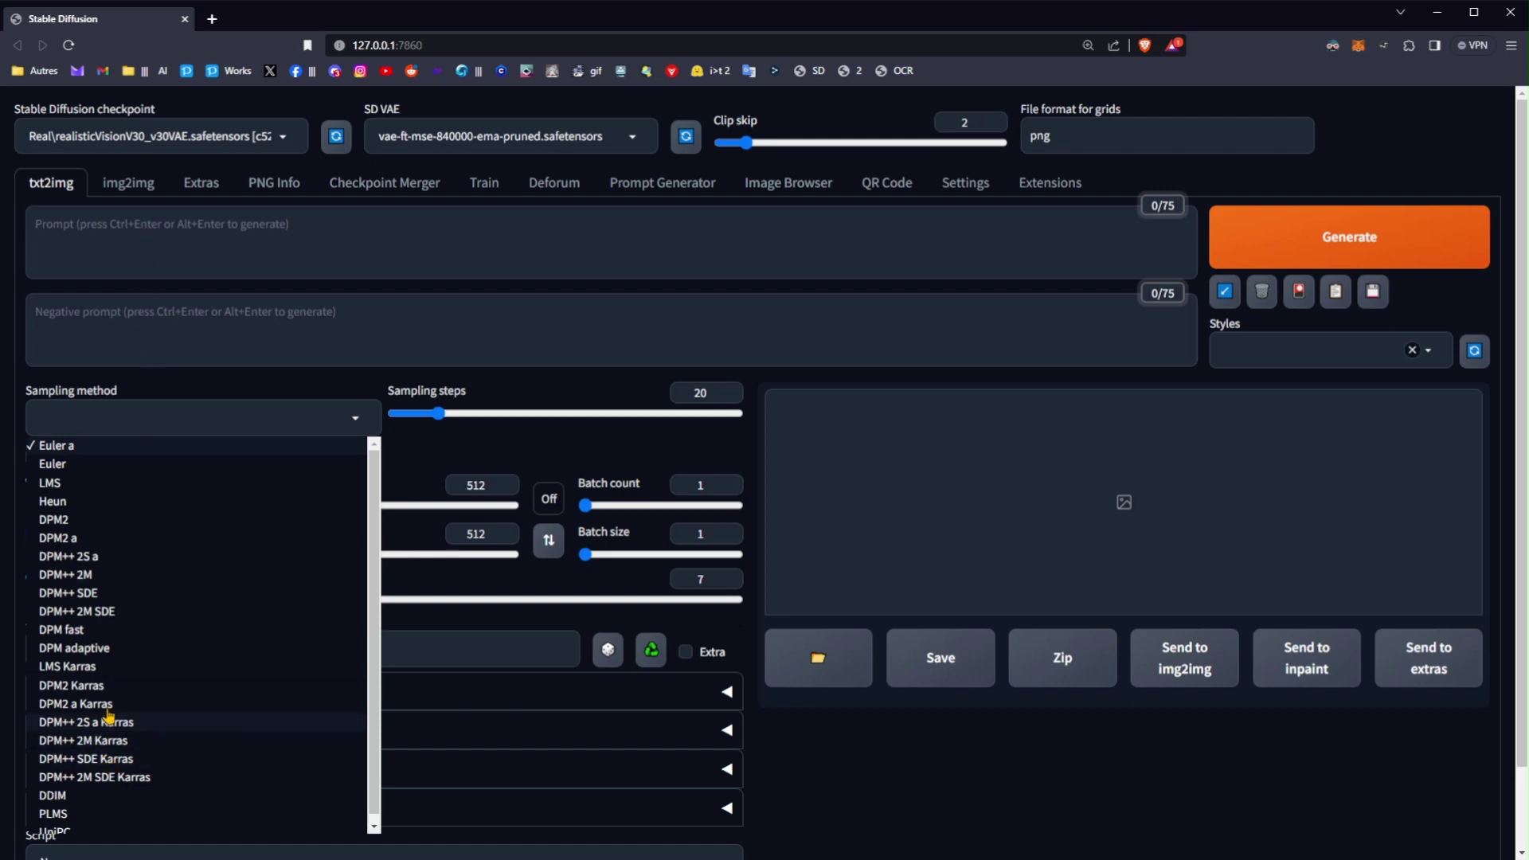
pyautogui.click(77, 450)
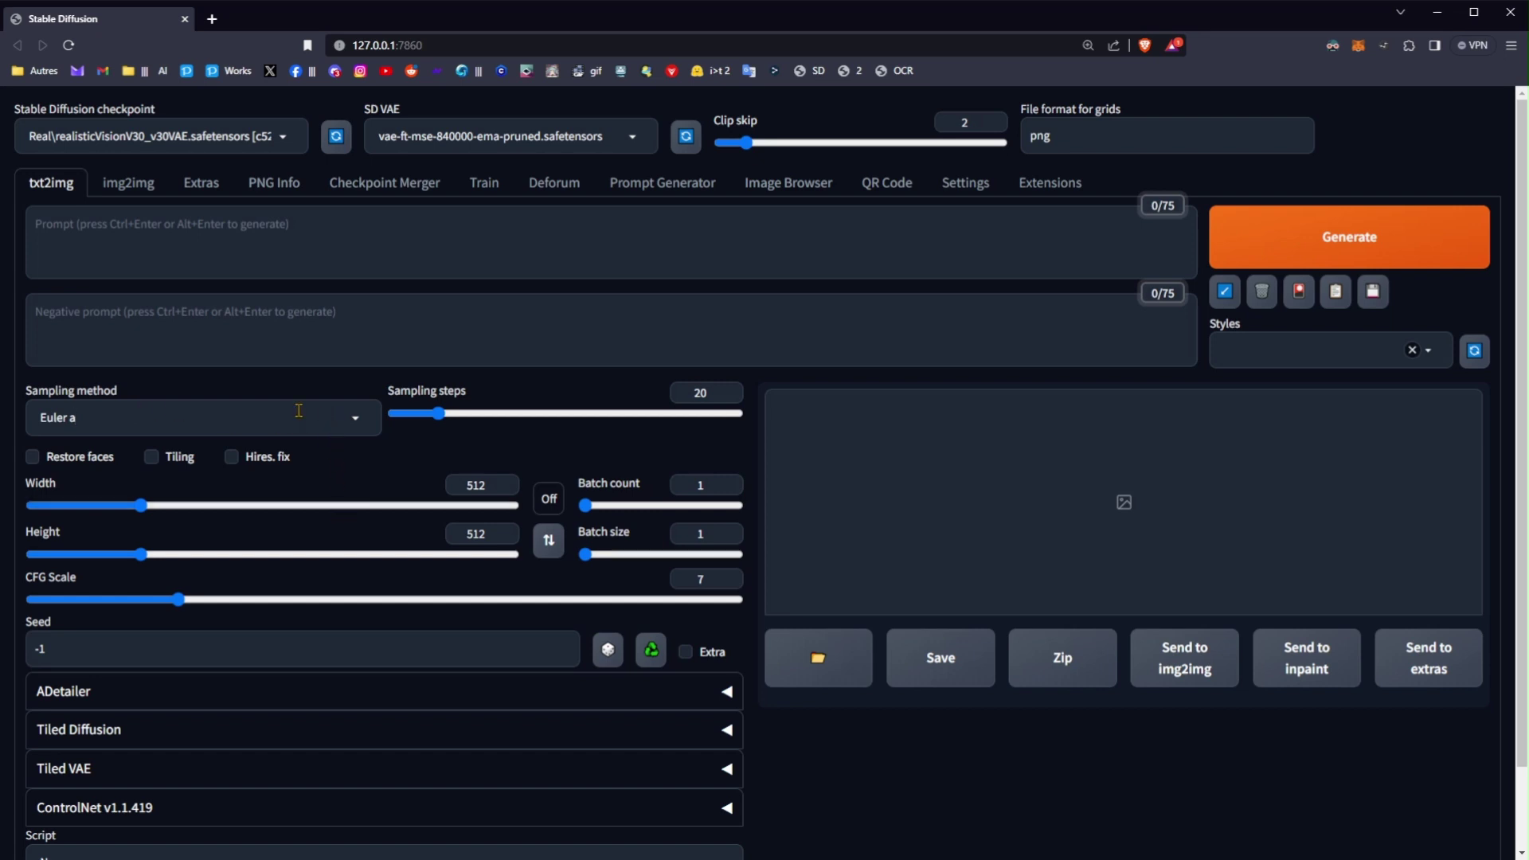
pyautogui.click(123, 252)
pyautogui.write('flower')
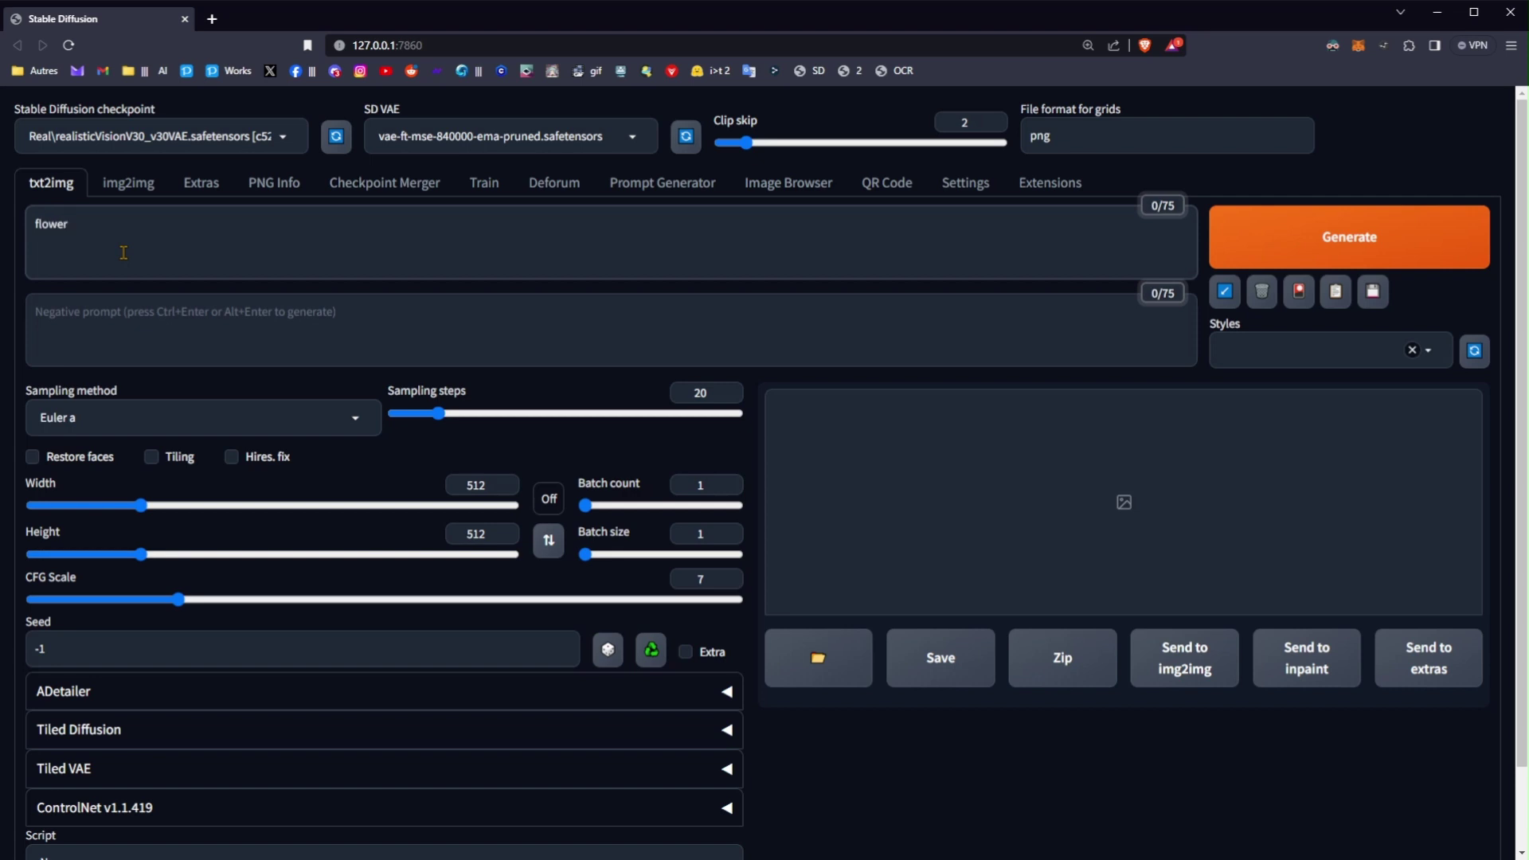
# Set the SD VAE to None
pyautogui.click(83, 348)
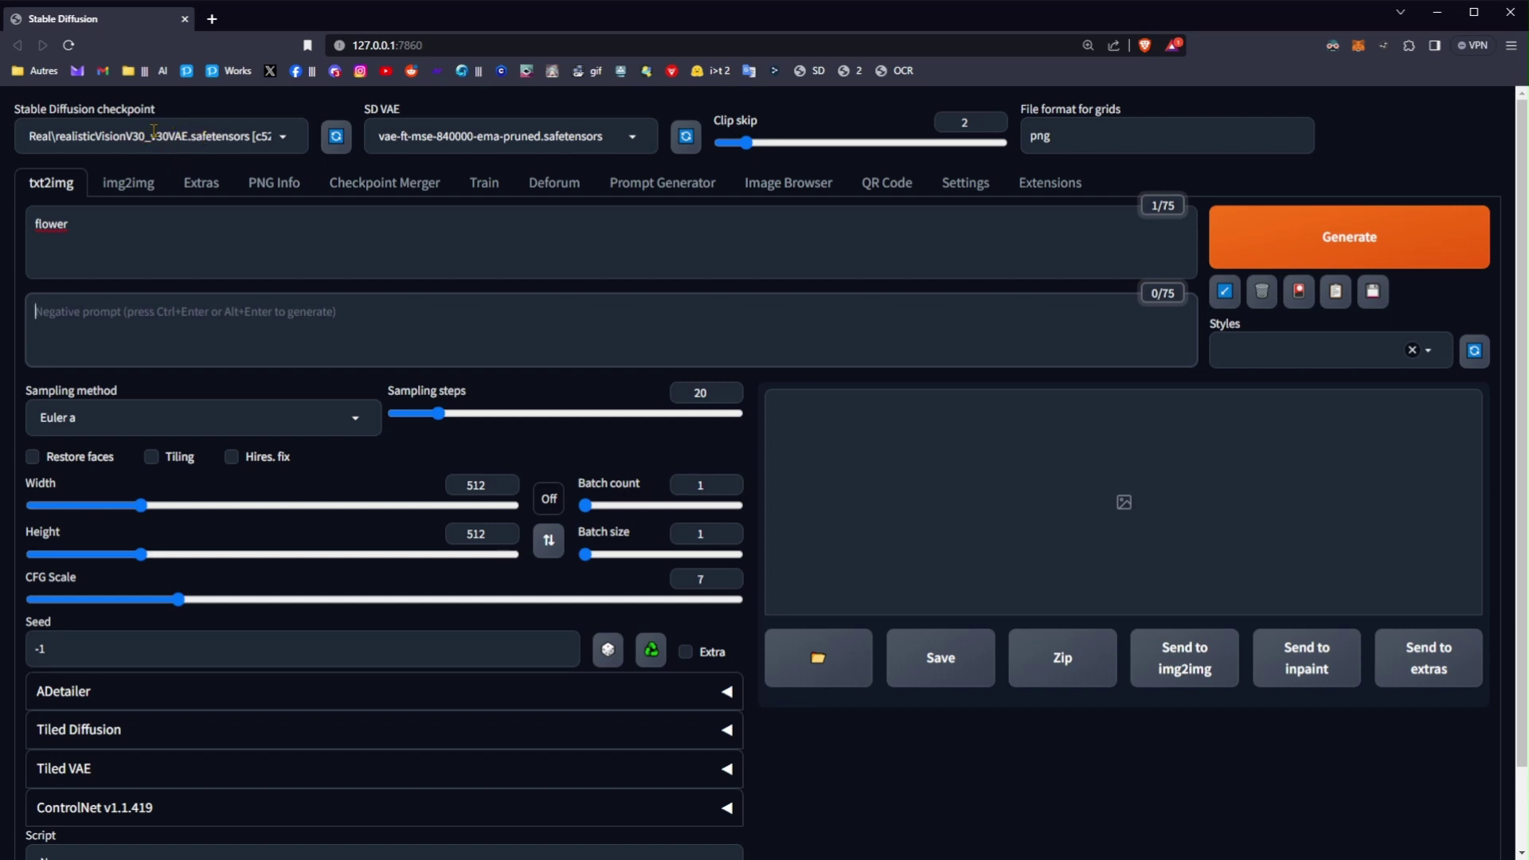
pyautogui.click(438, 136)
pyautogui.click(398, 182)
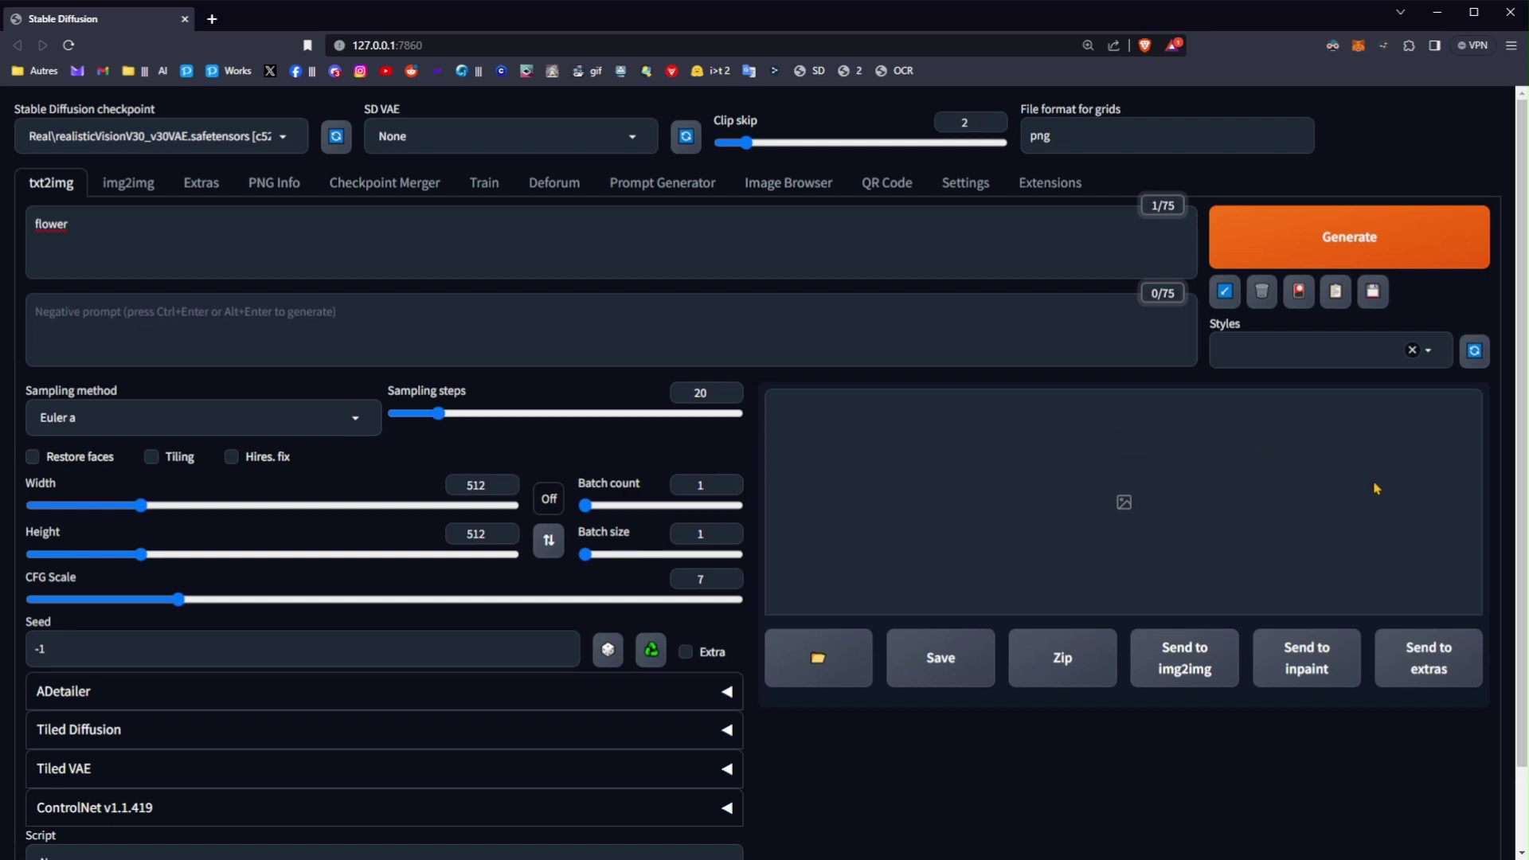
pyautogui.doubleClick(960, 121)
pyautogui.write('1')
pyautogui.click(993, 118)
# Set the number of sampling steps to 5
pyautogui.moveTo(681, 395); pyautogui.dragTo(710, 402)
pyautogui.write('5')
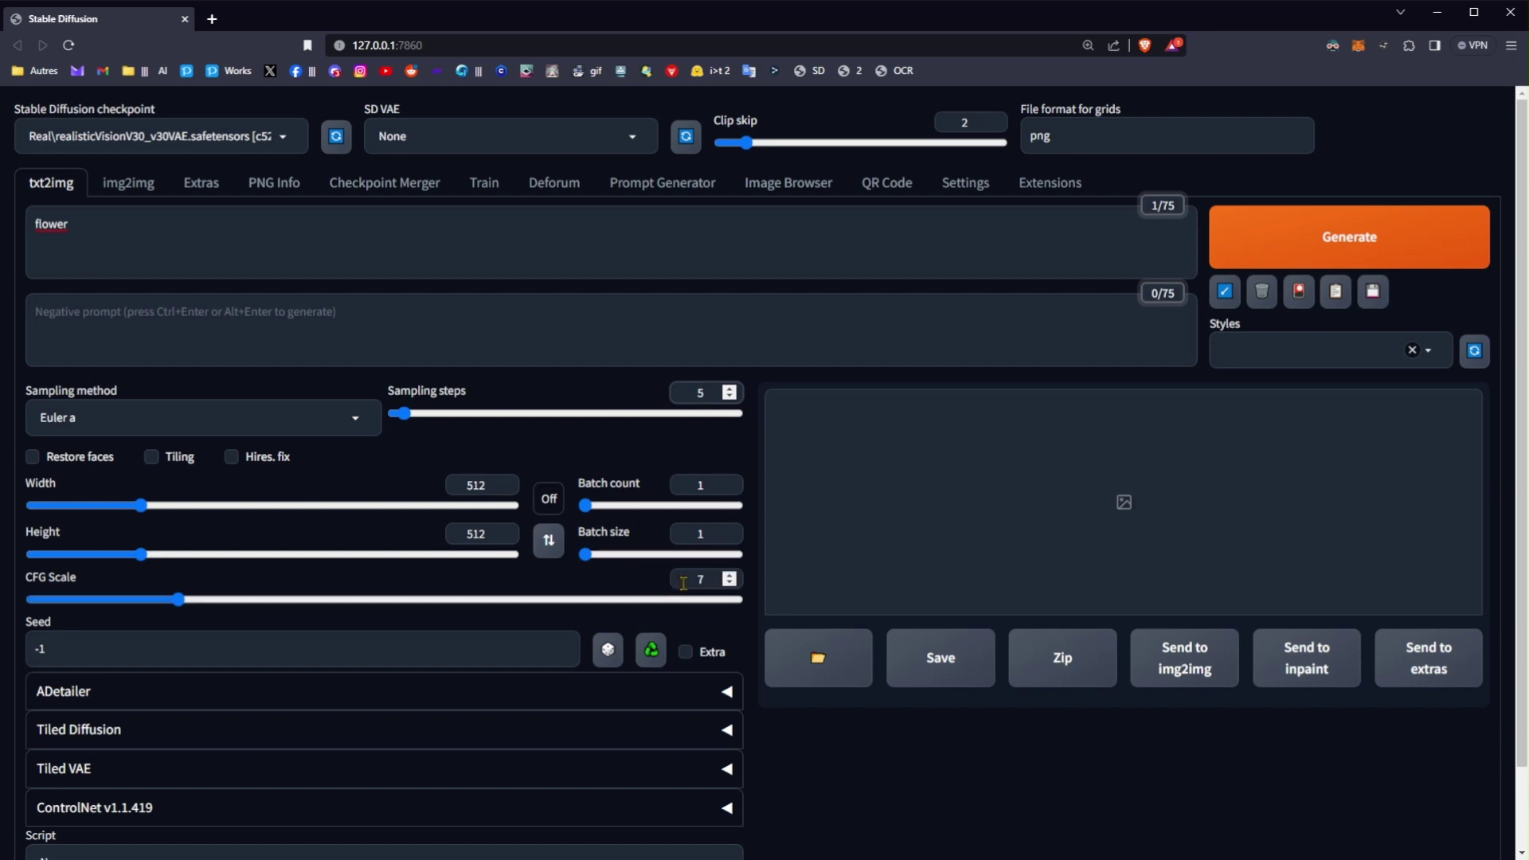
# Try CFG Scale values of 3.5, 17 and 9, and set the scale back to 7
pyautogui.doubleClick(708, 579)
pyautogui.moveTo(105, 599); pyautogui.dragTo(97, 603)
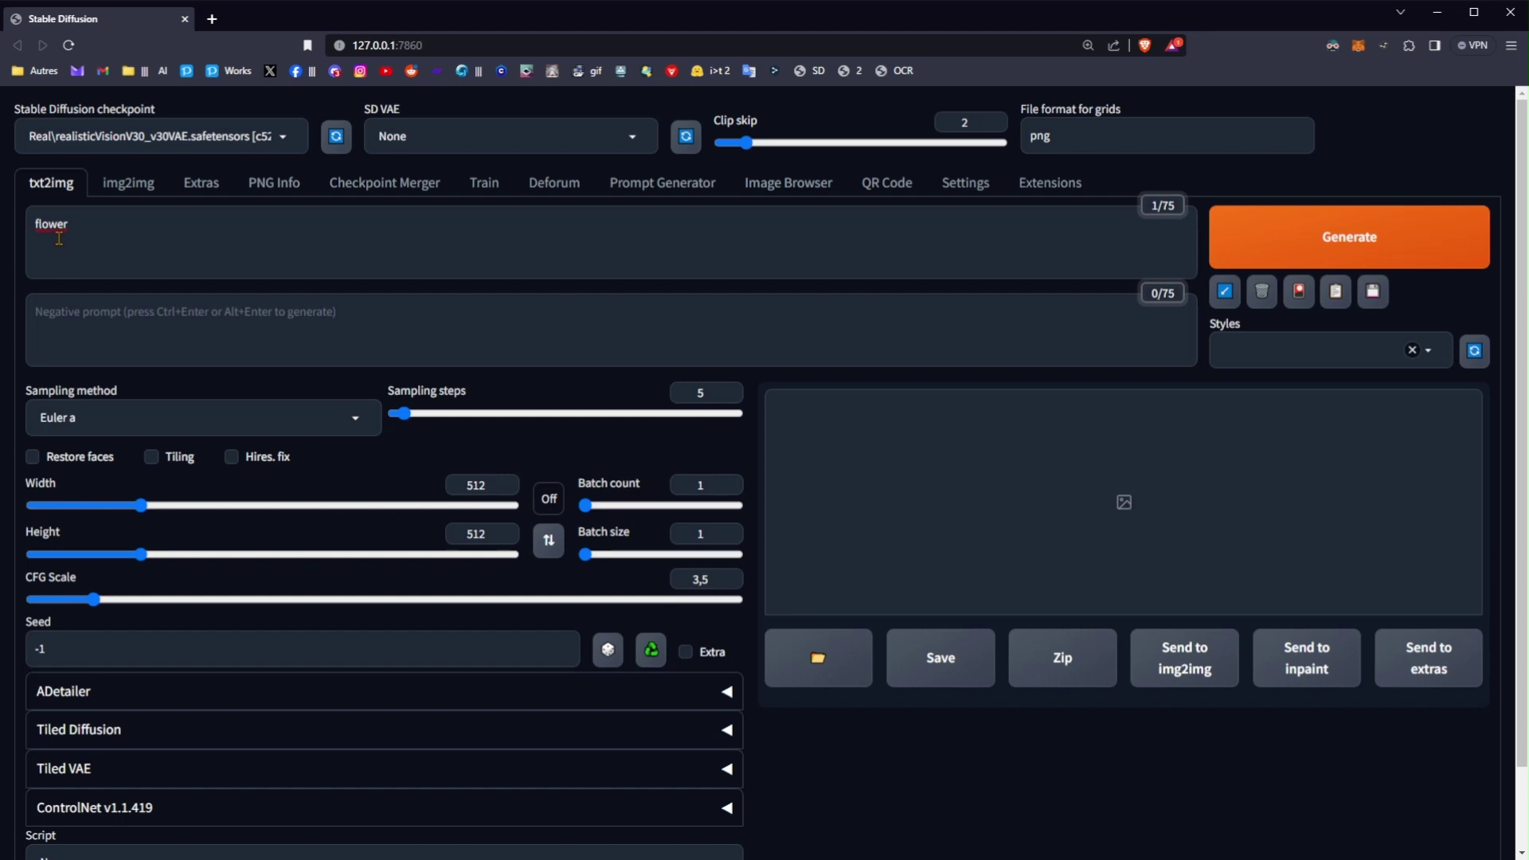
pyautogui.click(420, 599)
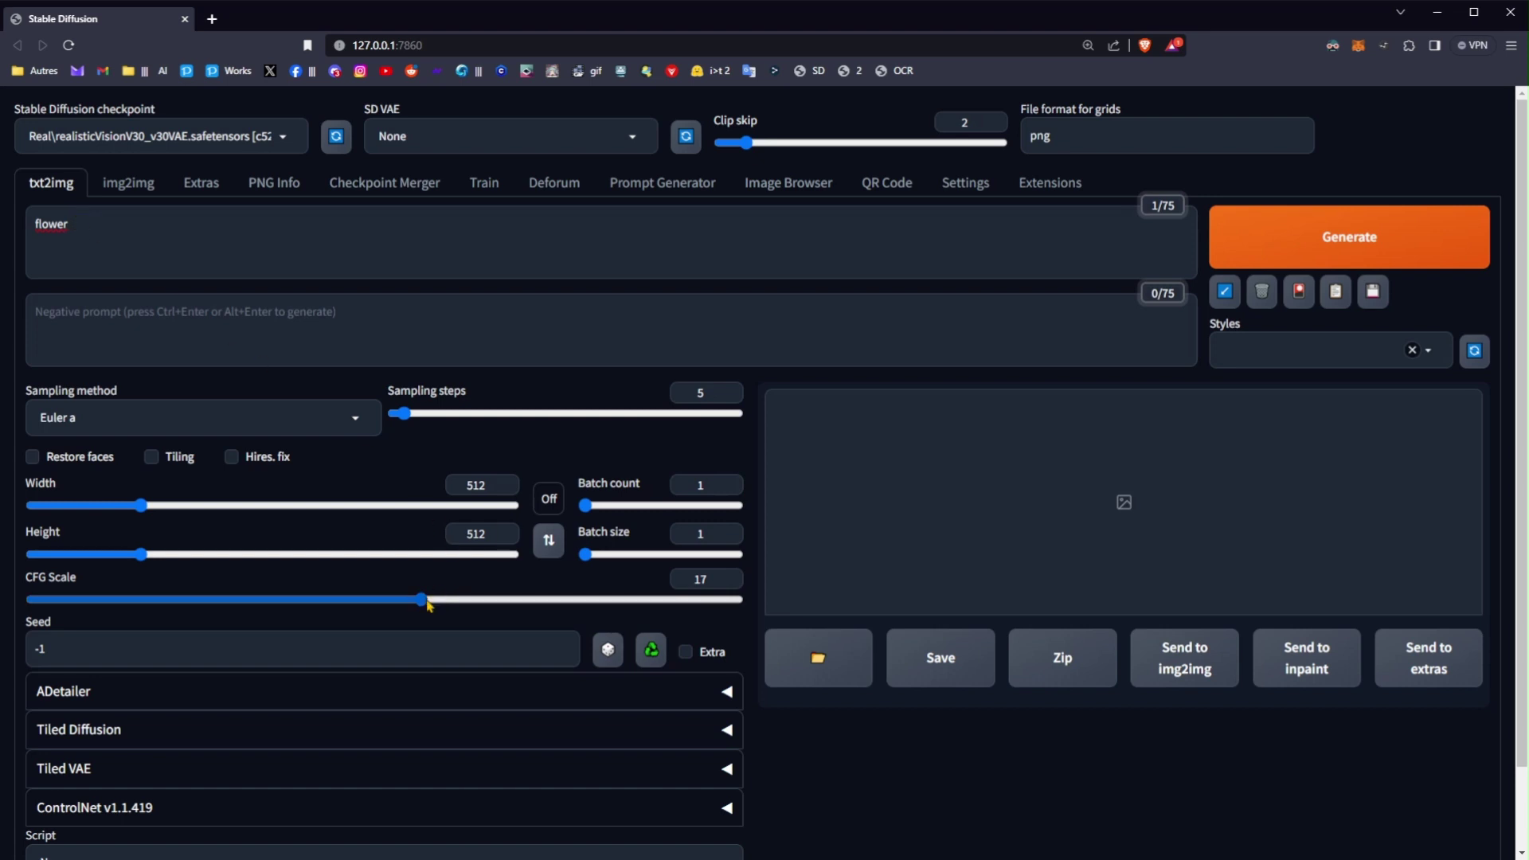
pyautogui.moveTo(423, 606); pyautogui.dragTo(229, 603)
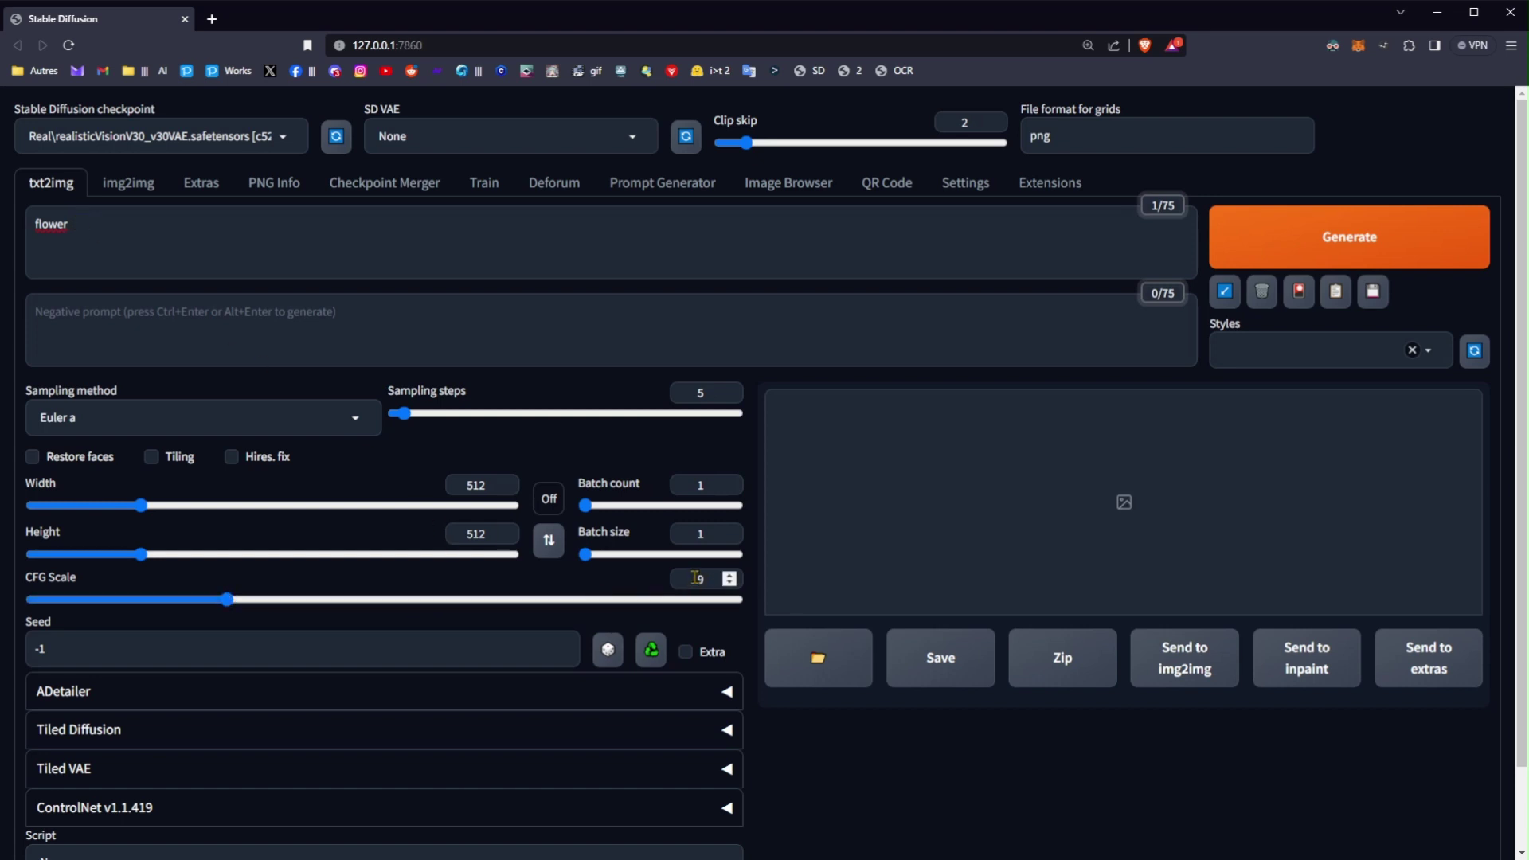
pyautogui.write('7')
# Set the seed to 555 and generate the flower image
pyautogui.click(126, 640)
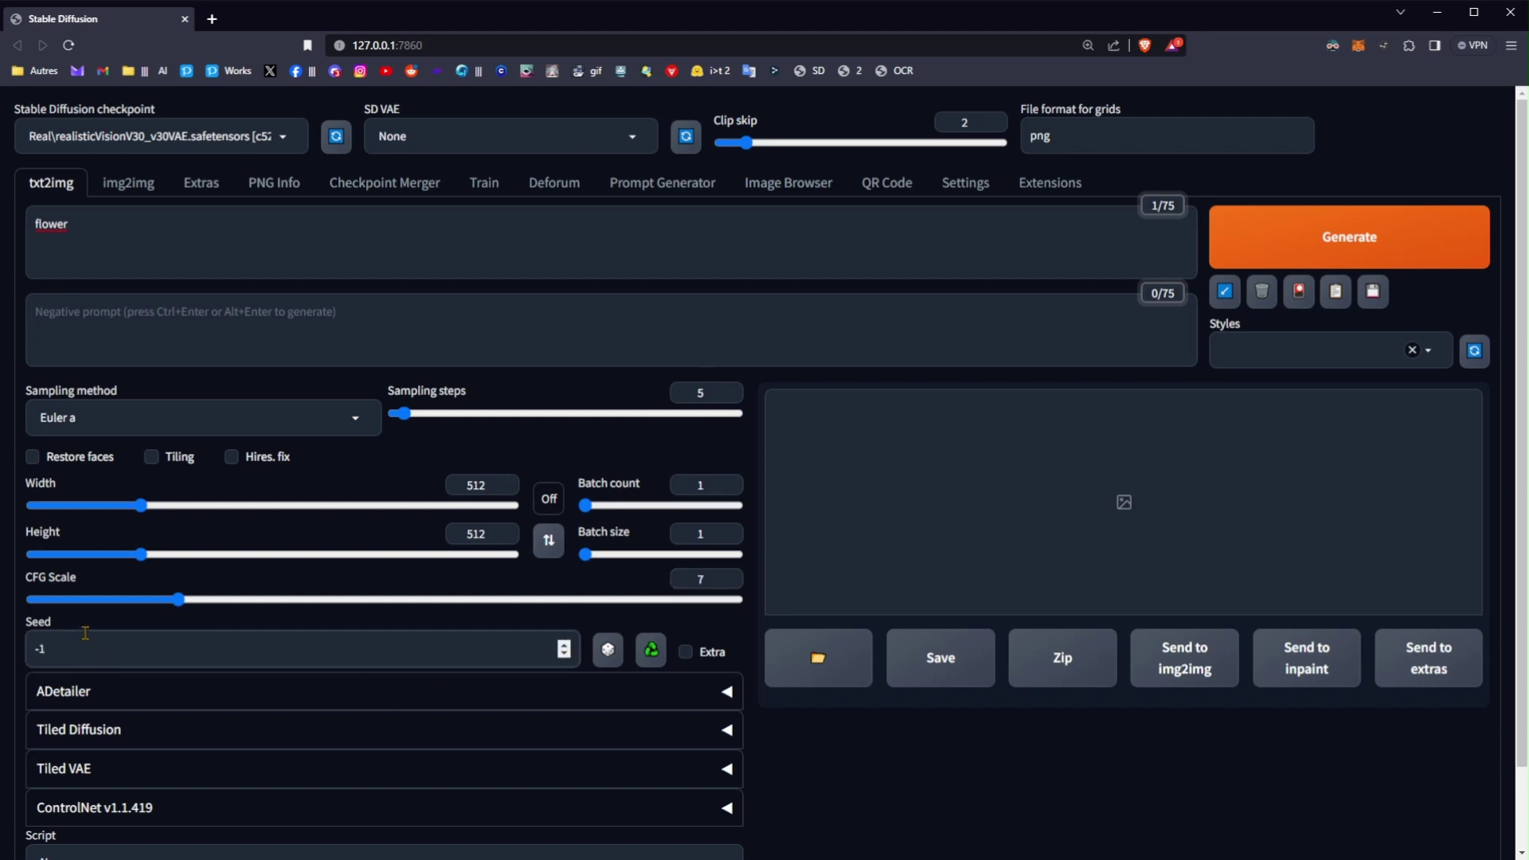
pyautogui.moveTo(45, 650); pyautogui.dragTo(35, 651)
pyautogui.write('555')
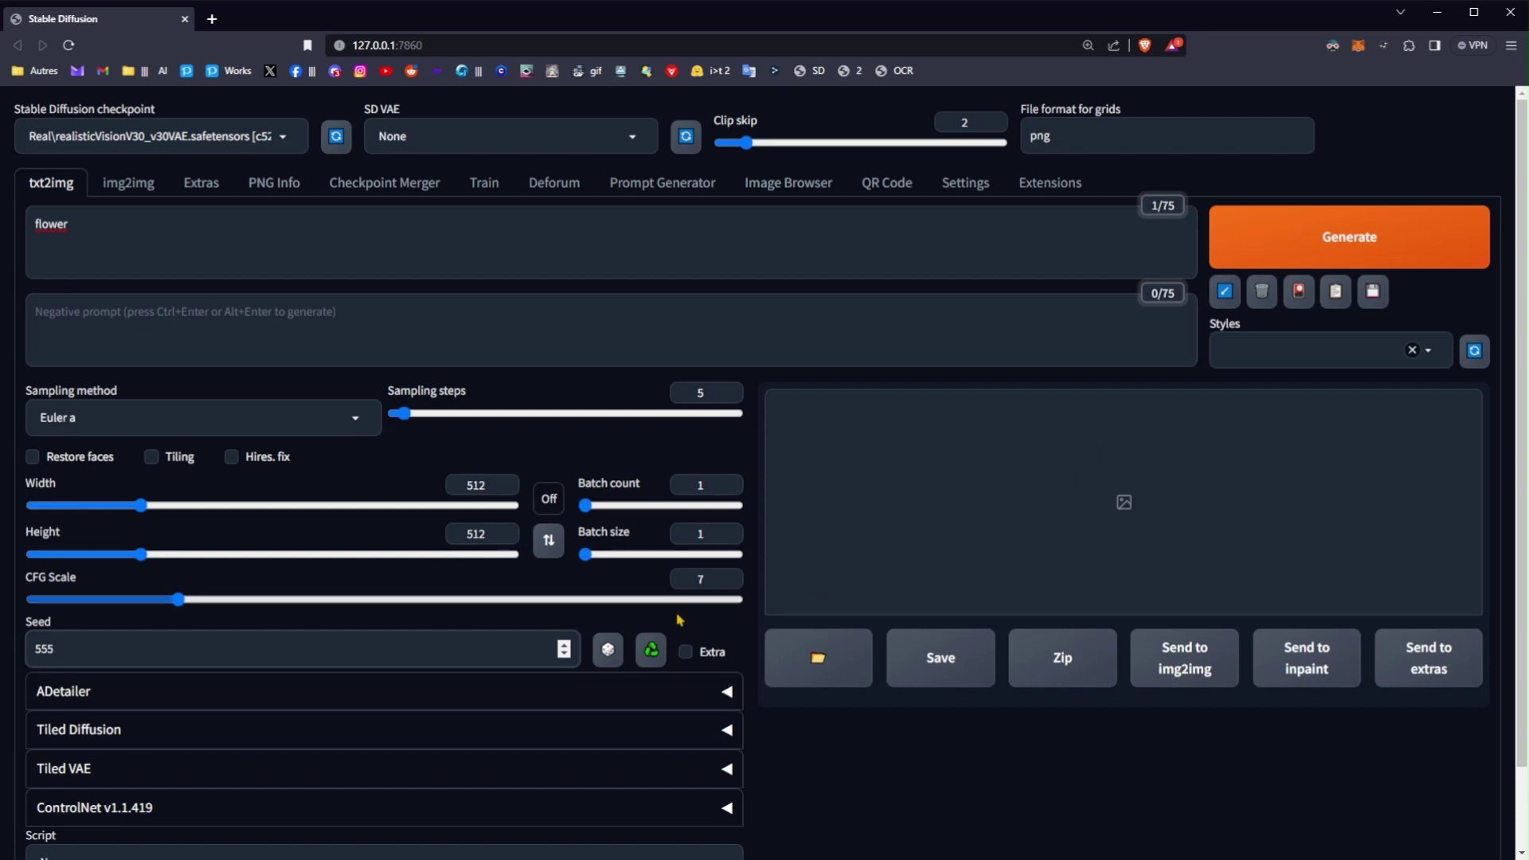
pyautogui.hotkey('ctrl', 'Return')
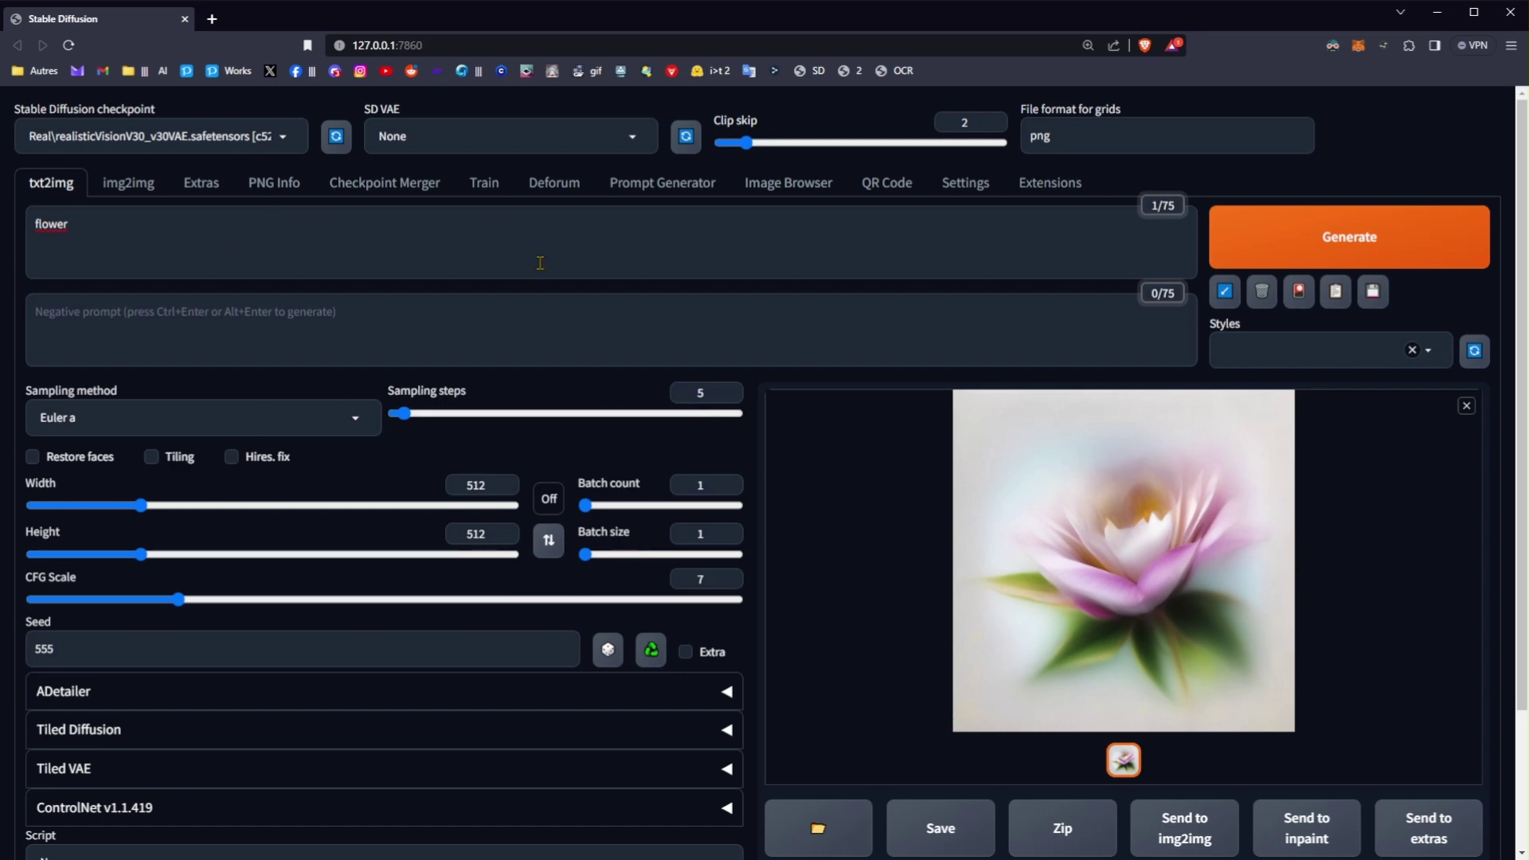
# Set the sampling steps to 10 and generate the flower image again with the same seed
pyautogui.doubleClick(709, 391)
pyautogui.write('10')
pyautogui.hotkey('ctrl', 'Return')
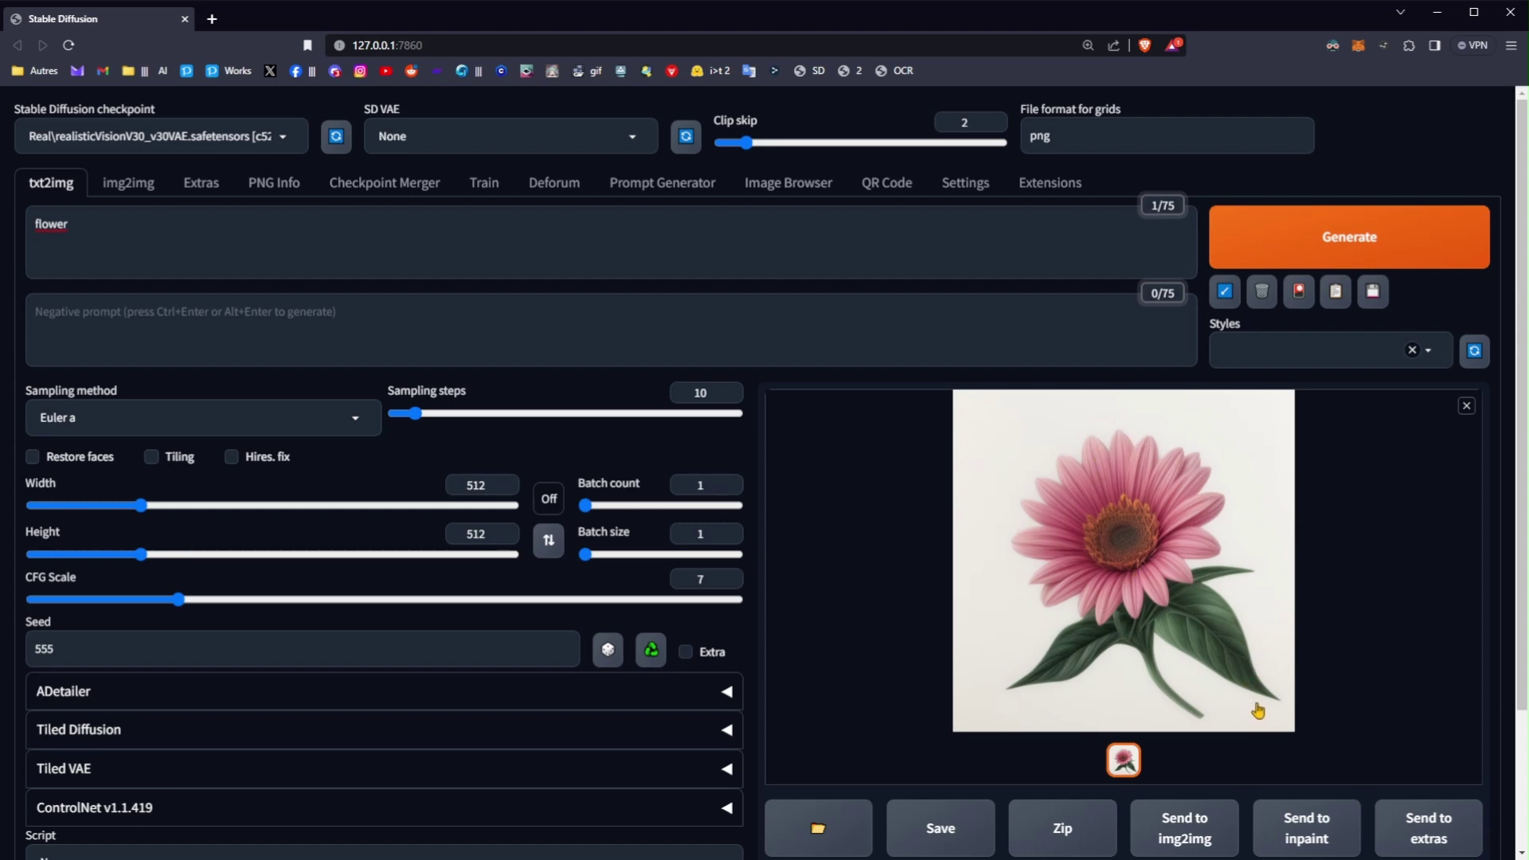
# Regenerate the flower with 20 sampling steps and inspect the result enlarged along with its generation details
pyautogui.doubleClick(677, 392)
pyautogui.write('20')
pyautogui.click(1217, 223)
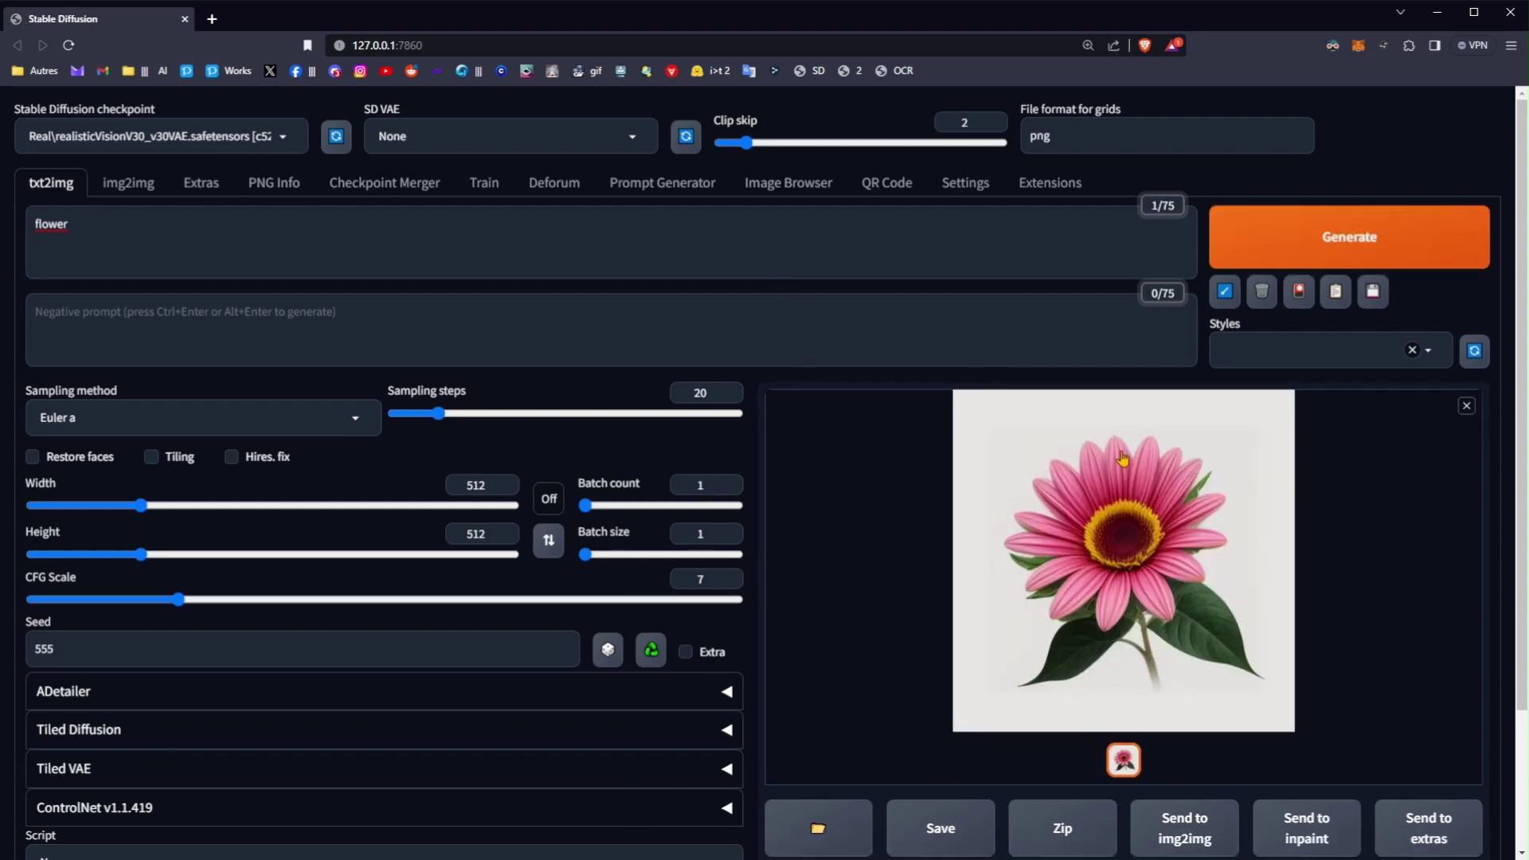
pyautogui.click(1138, 542)
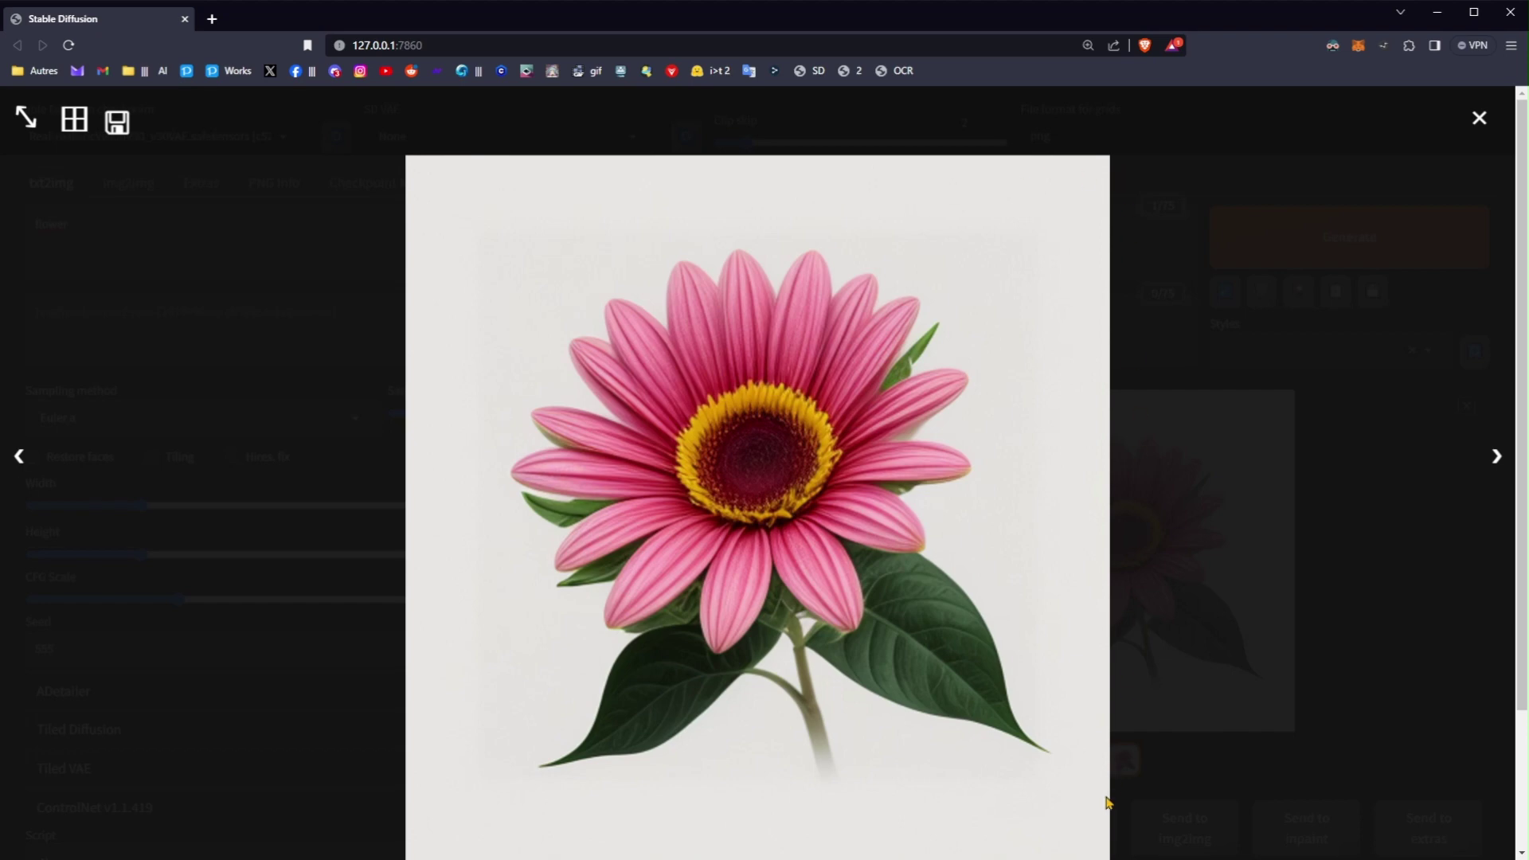
pyautogui.click(1479, 119)
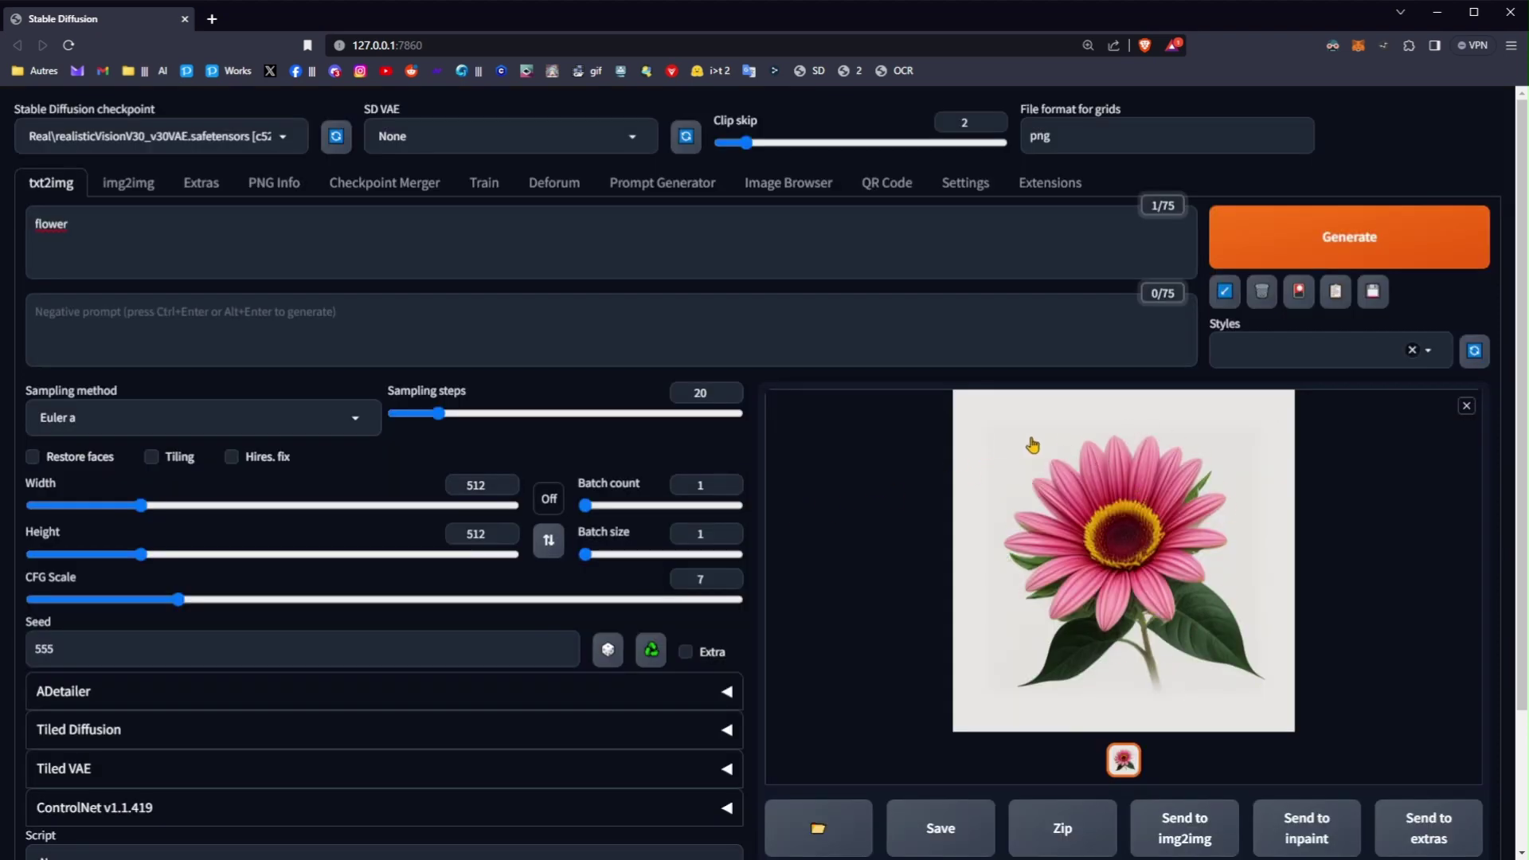
pyautogui.scroll(-1, 1075, 464)
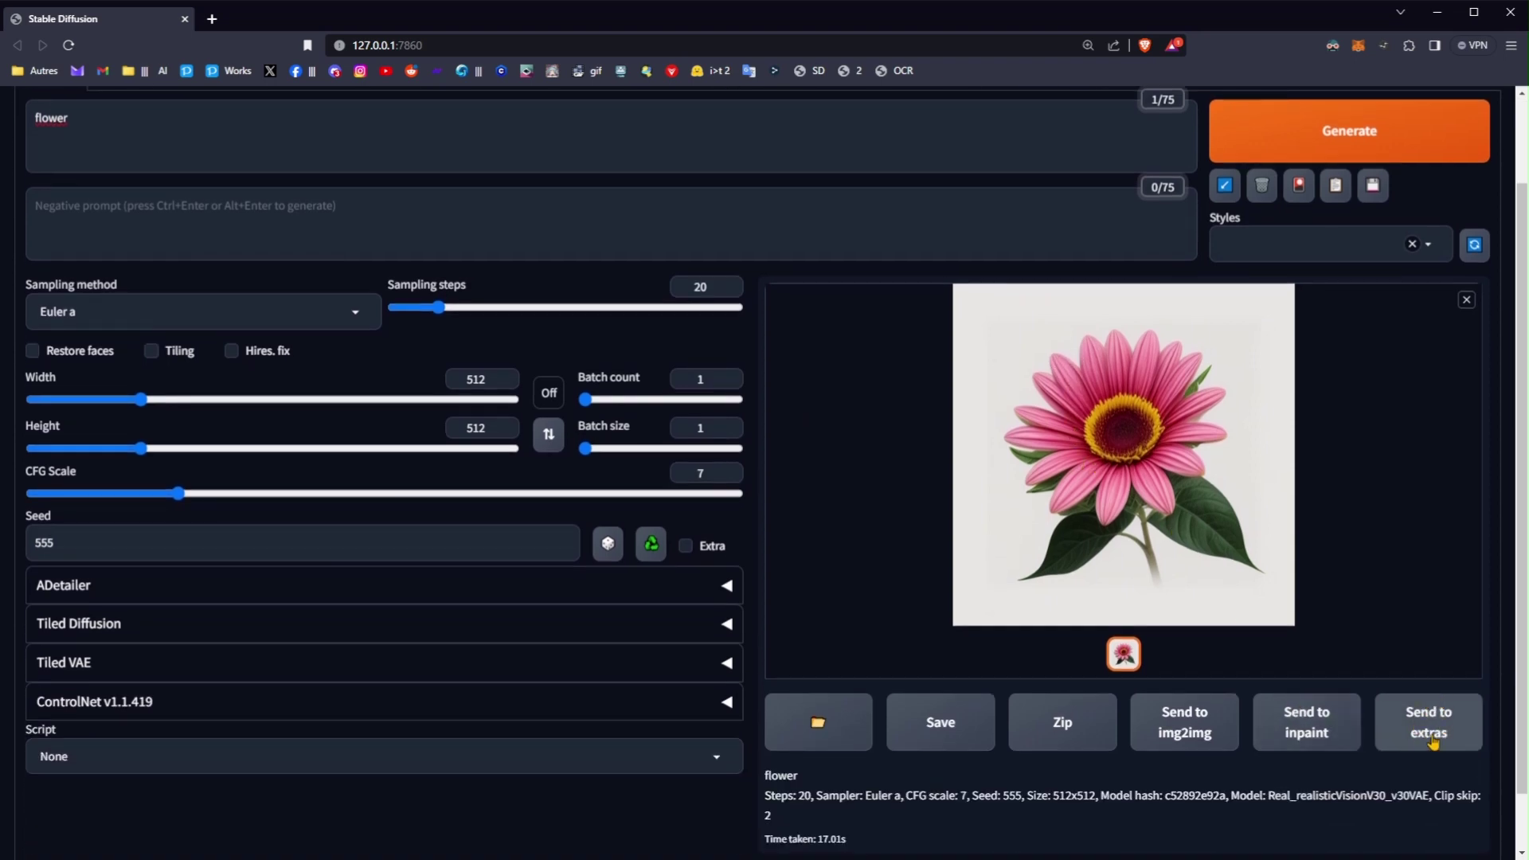
pyautogui.scroll(1, 1173, 573)
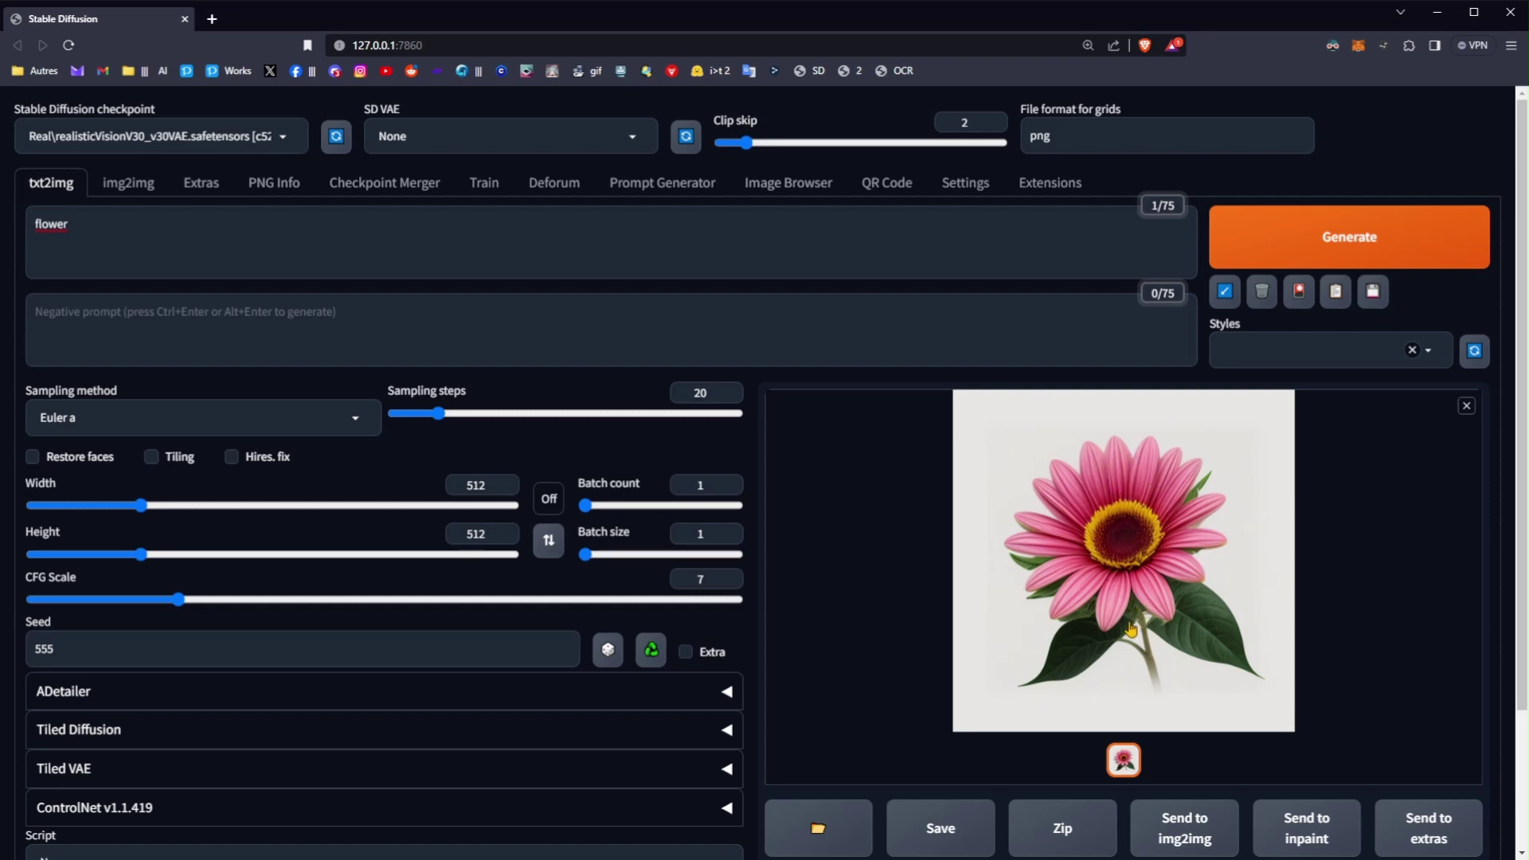
# Regenerate the flower with the DPM++ SDE Karras sampling method and view the result enlarged
pyautogui.click(223, 419)
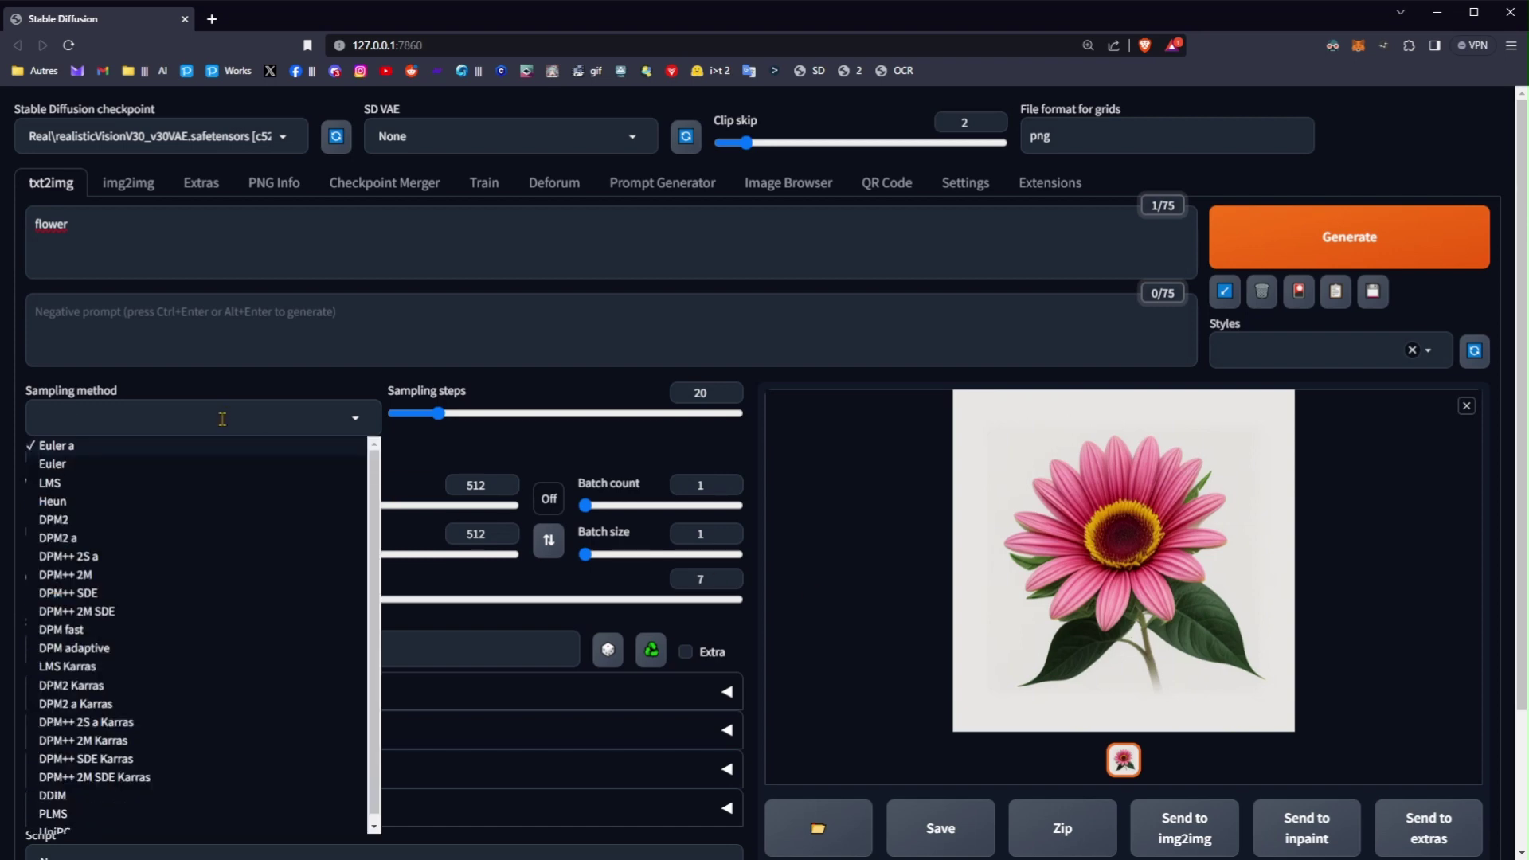
pyautogui.click(121, 761)
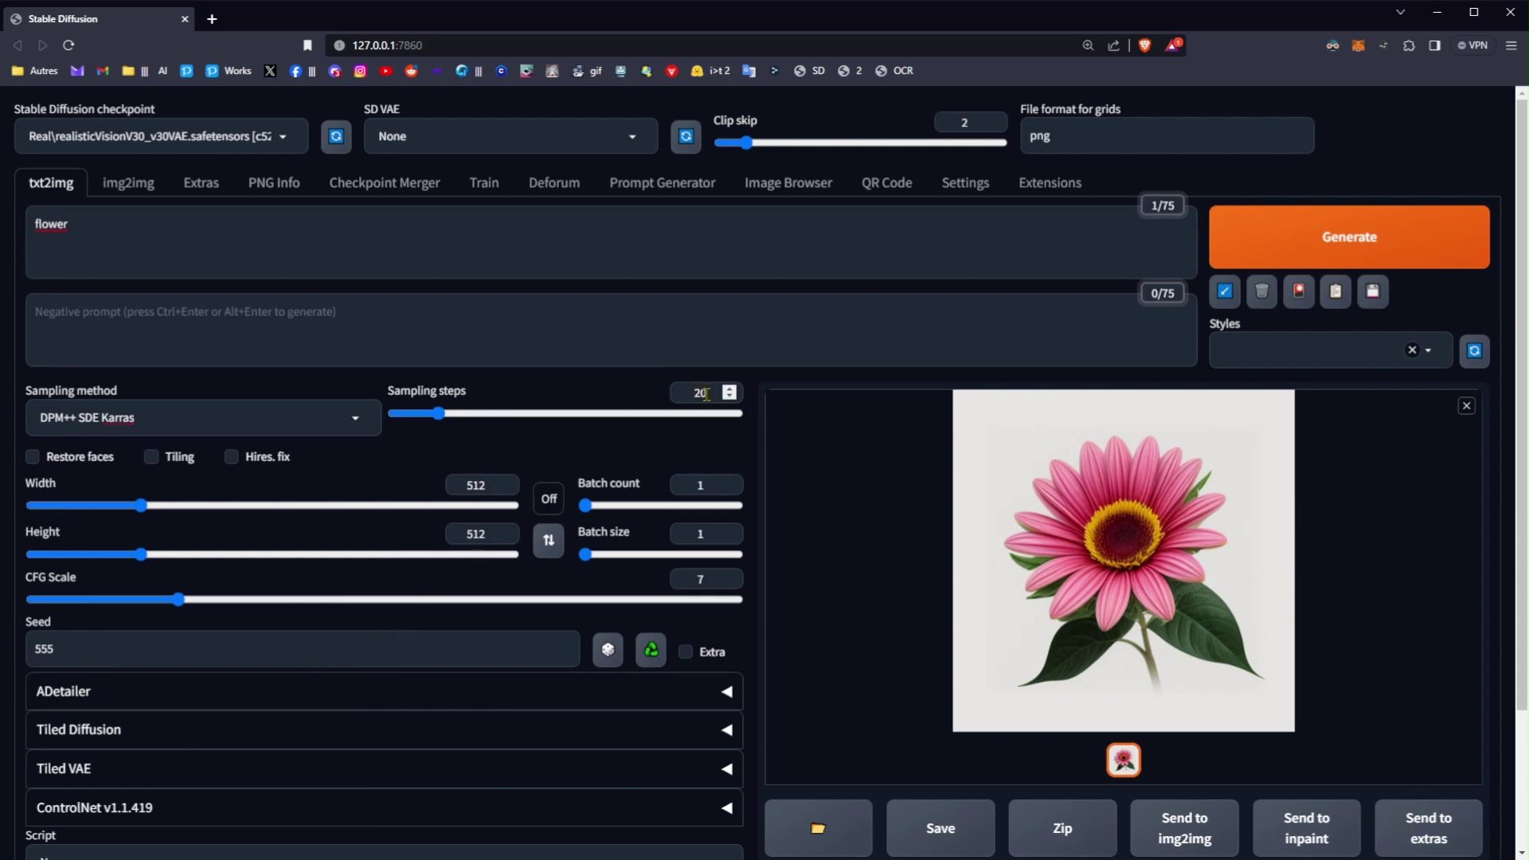
pyautogui.hotkey('ctrl', 'Return')
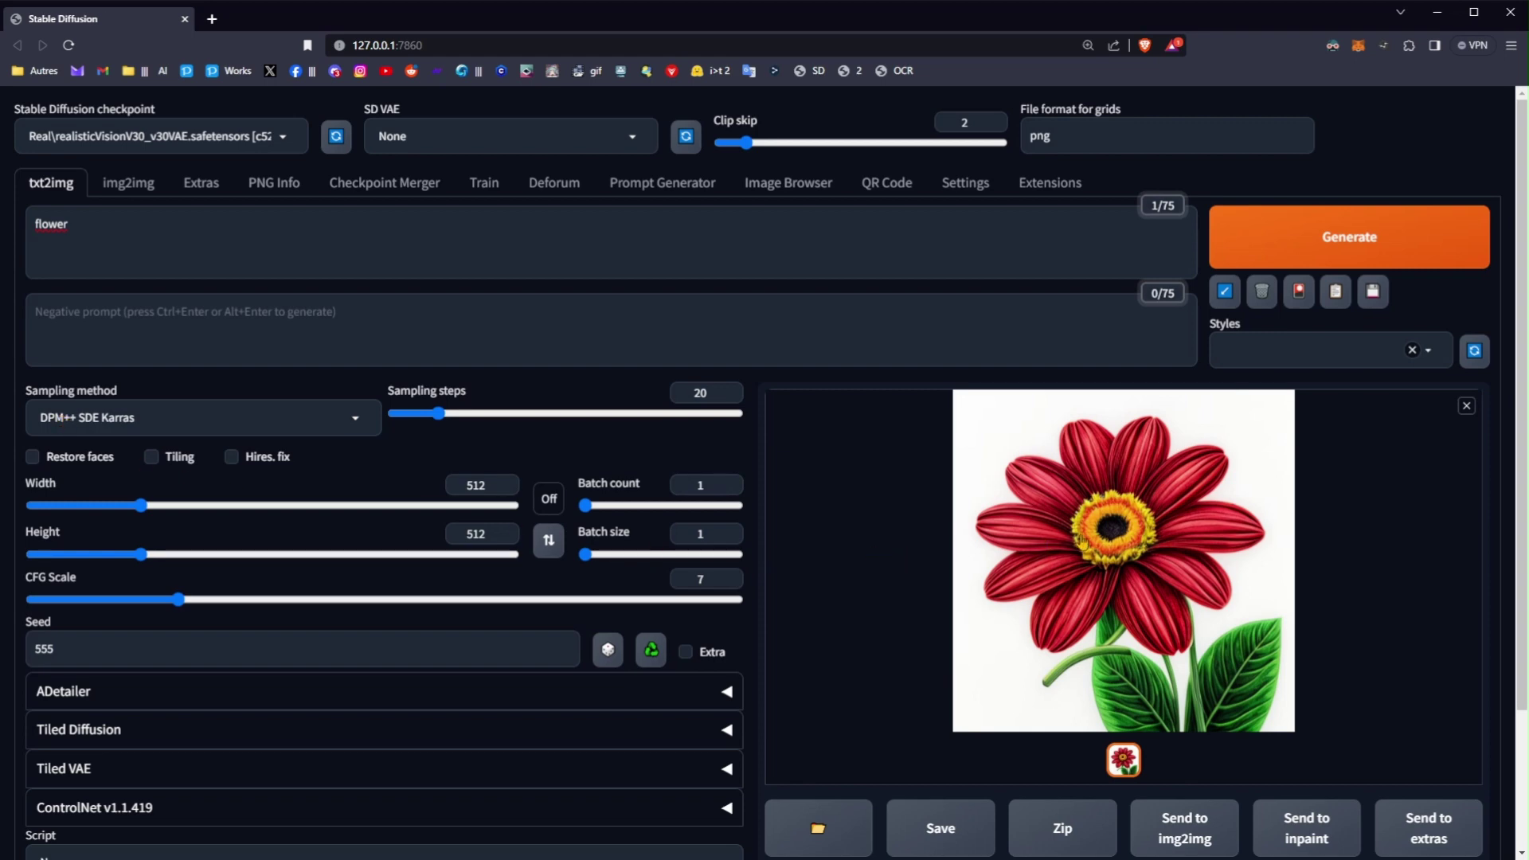
pyautogui.click(1082, 541)
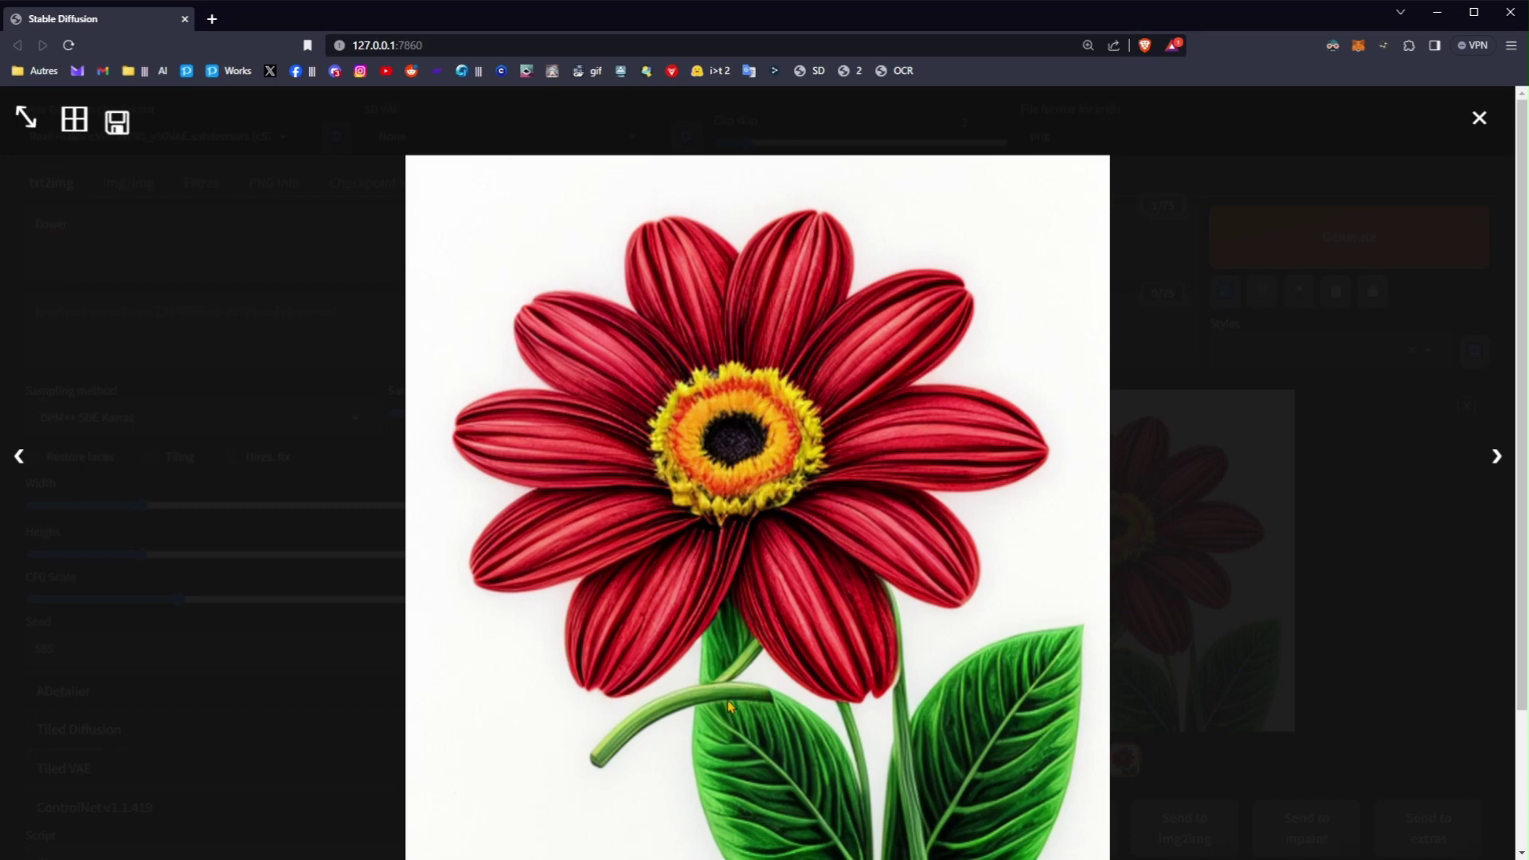
pyautogui.click(1137, 359)
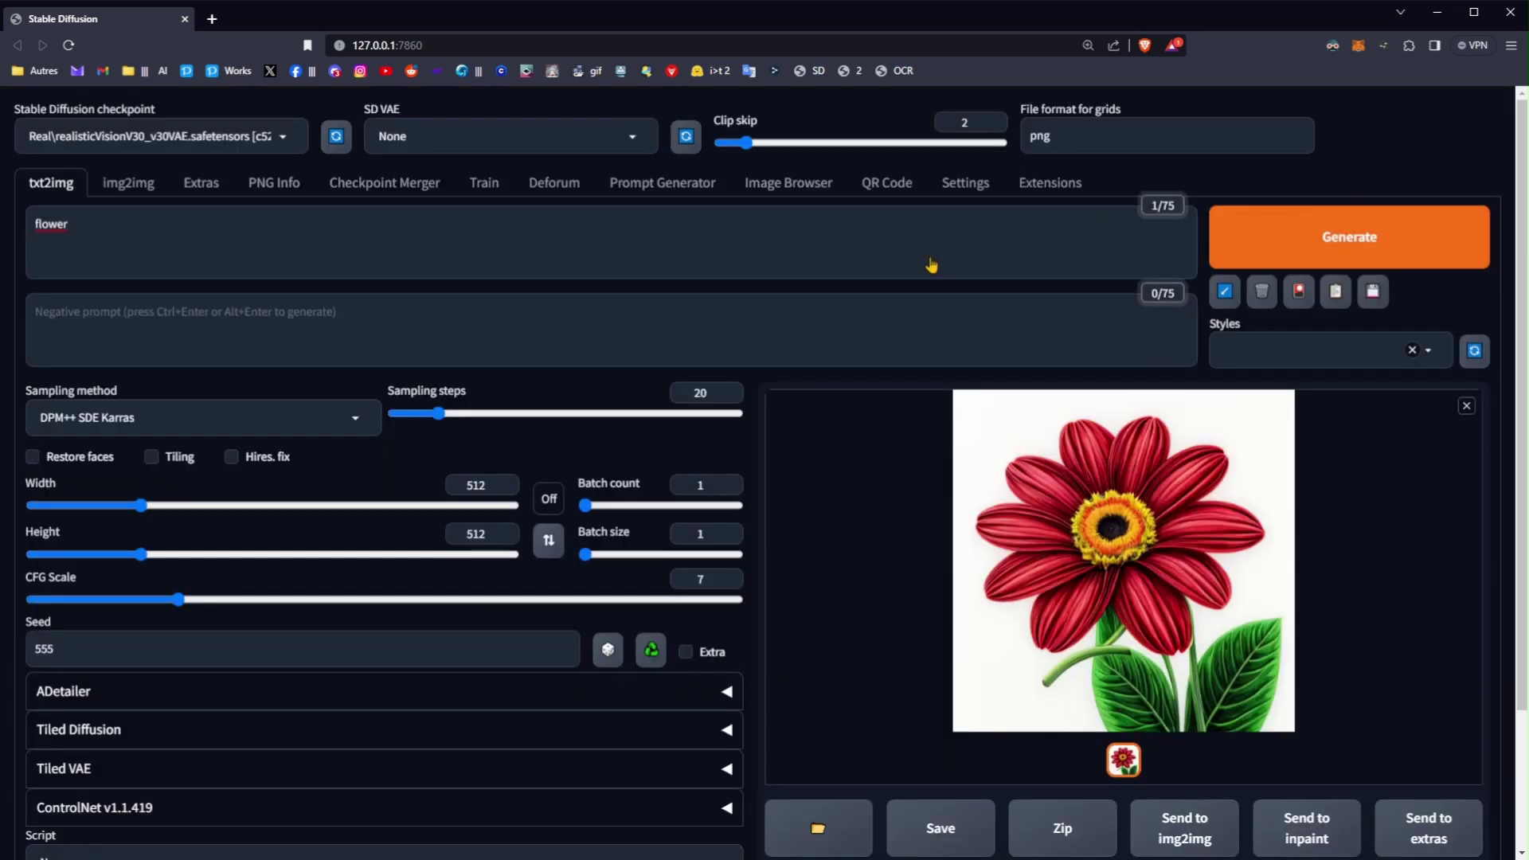
# Replace the prompt with "red flower, detailed background,"
pyautogui.click(129, 234)
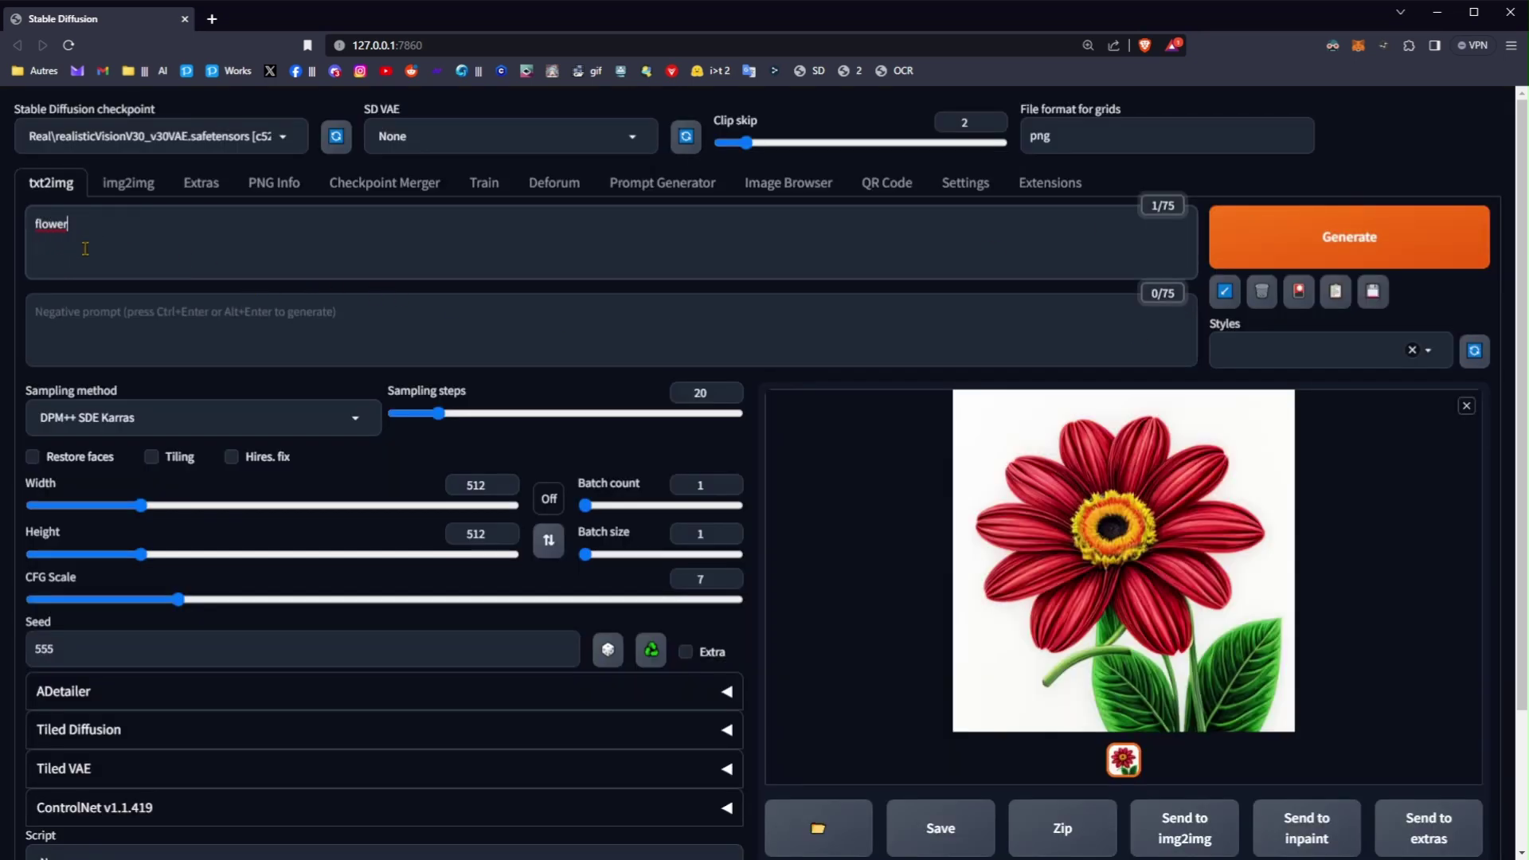
pyautogui.moveTo(117, 255); pyautogui.dragTo(31, 233)
pyautogui.click(101, 247)
pyautogui.press('BackSpace')
pyautogui.press('BackSpace')
pyautogui.press('BackSpace')
pyautogui.write('red ')
pyautogui.write('ed ')
pyautogui.write('flowe')
pyautogui.write('r, ')
pyautogui.write('detailed ')
pyautogui.write('background,')
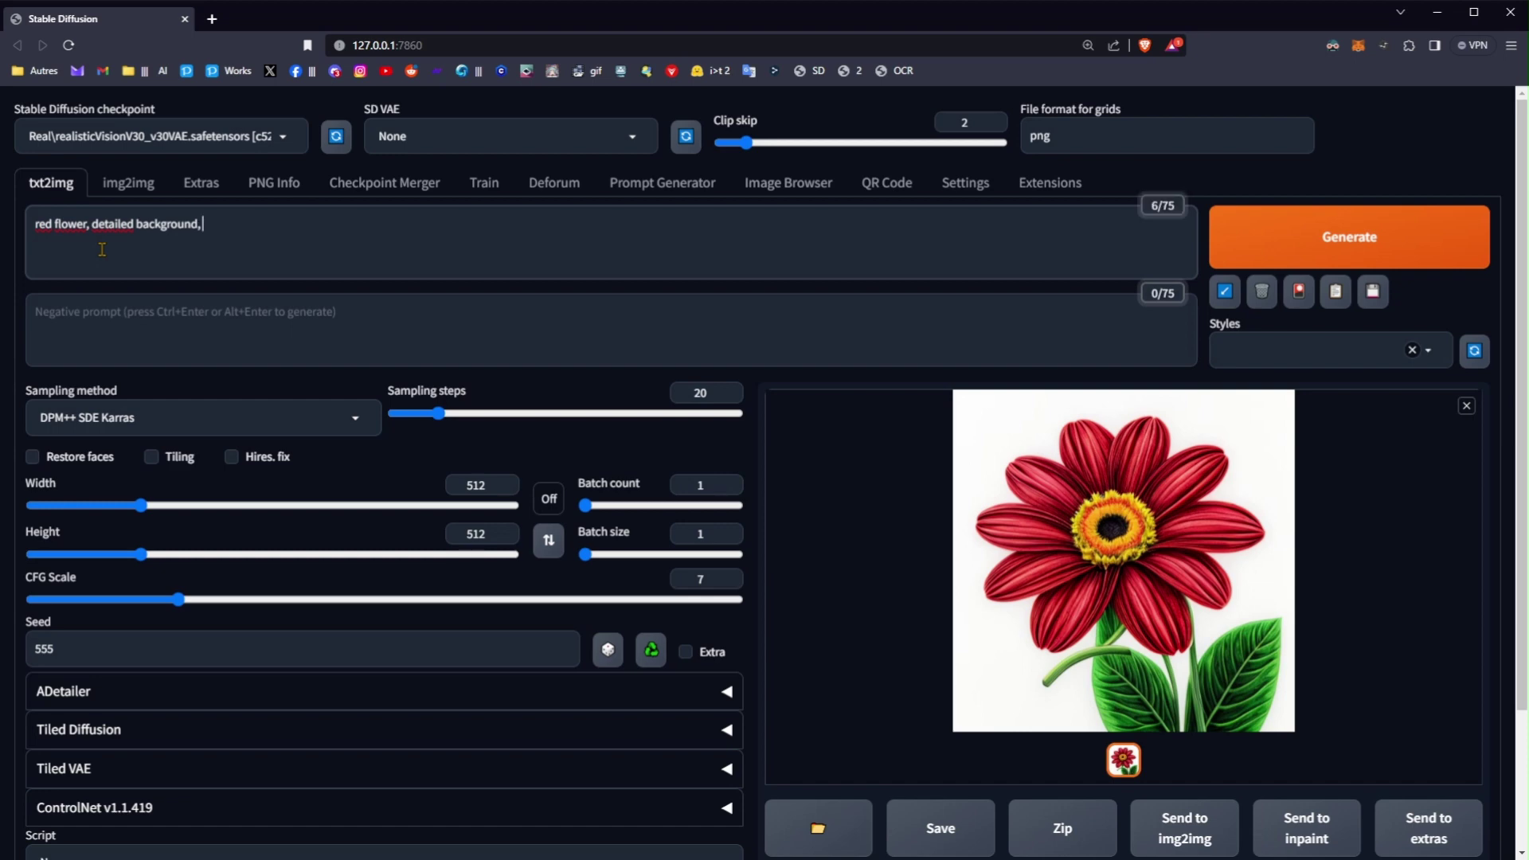
# Extend the prompt with "sea, road, masterpiece, best quality,"
pyautogui.write(' se')
pyautogui.write('a, road')
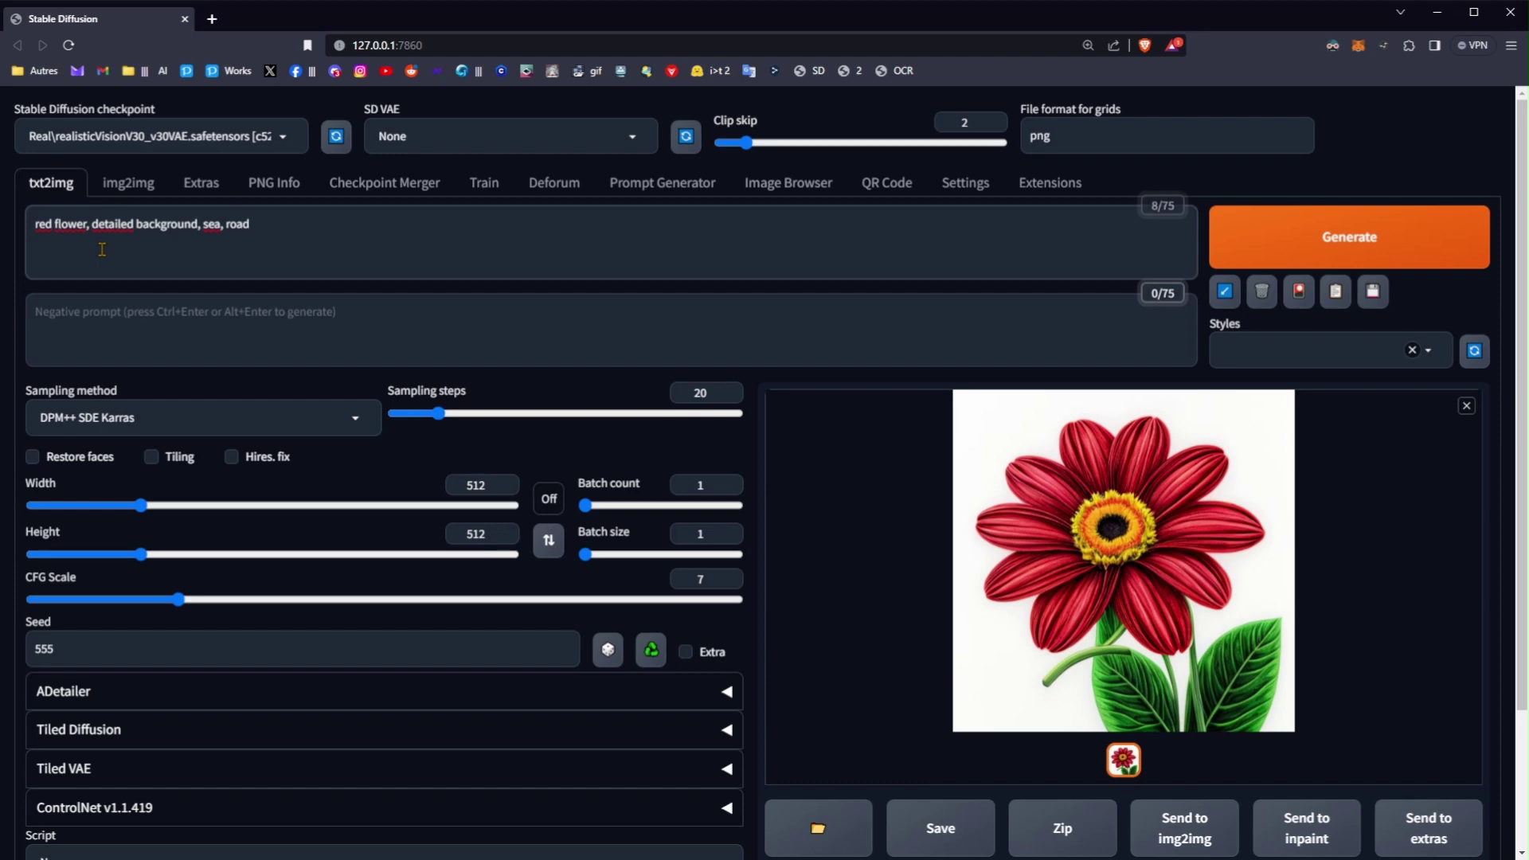
pyautogui.write(',')
pyautogui.click(102, 250)
pyautogui.write('masterpiece, ')
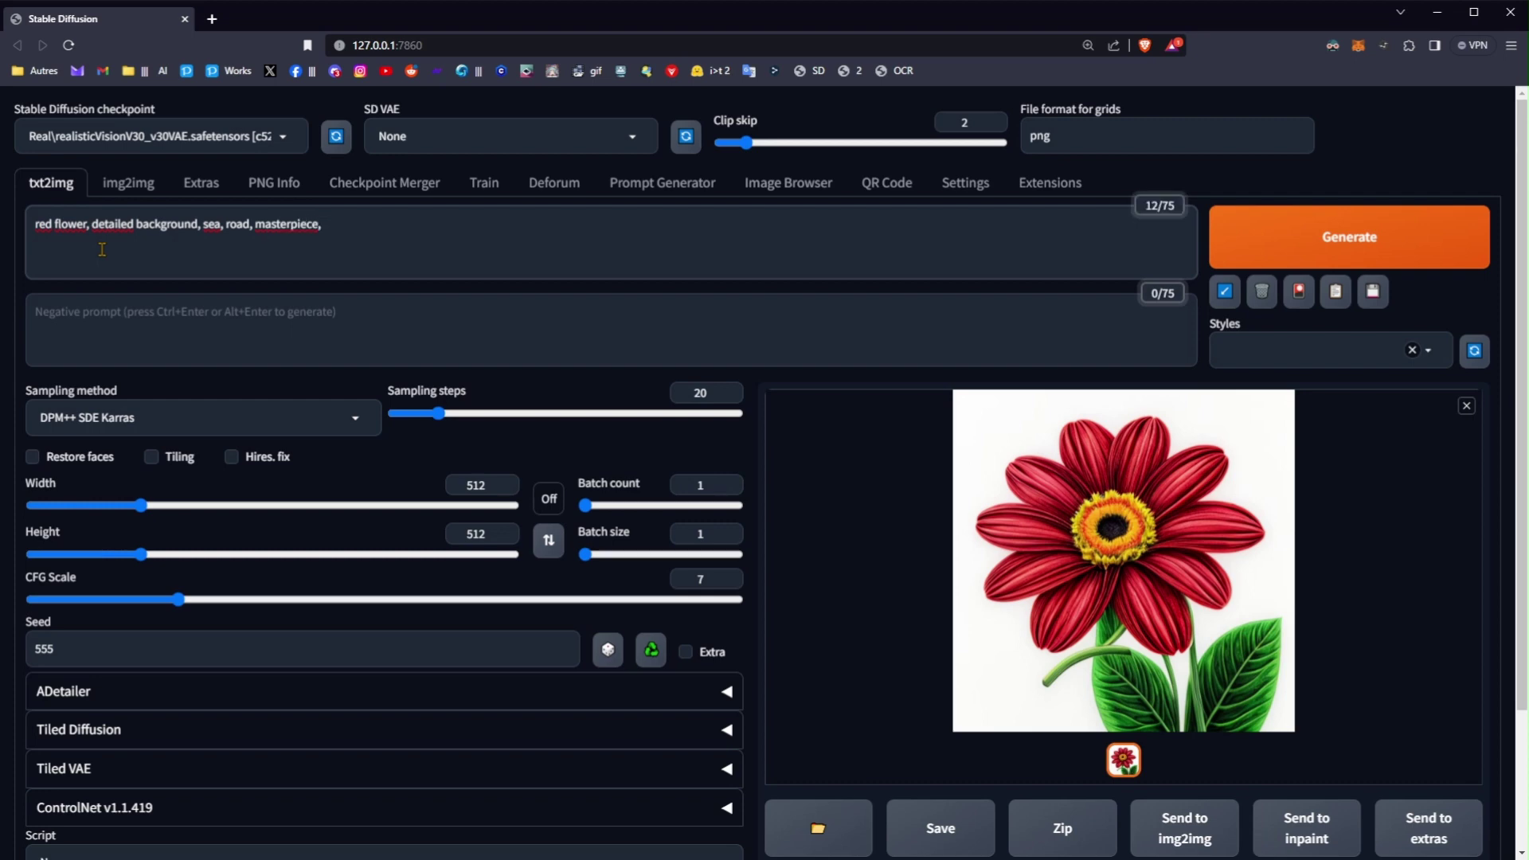
pyautogui.write('best qual')
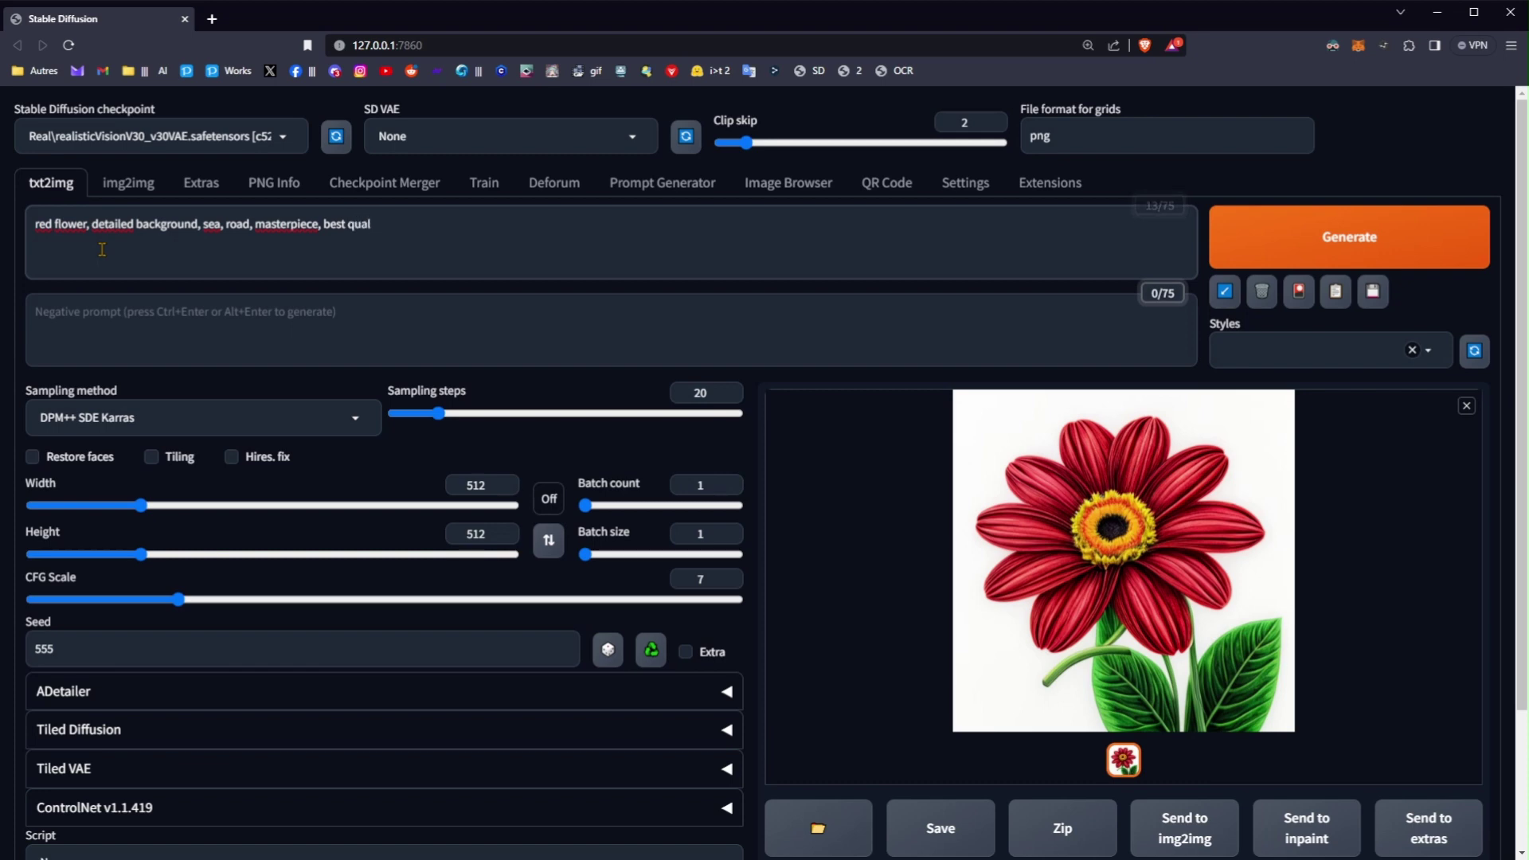
pyautogui.write('ity,')
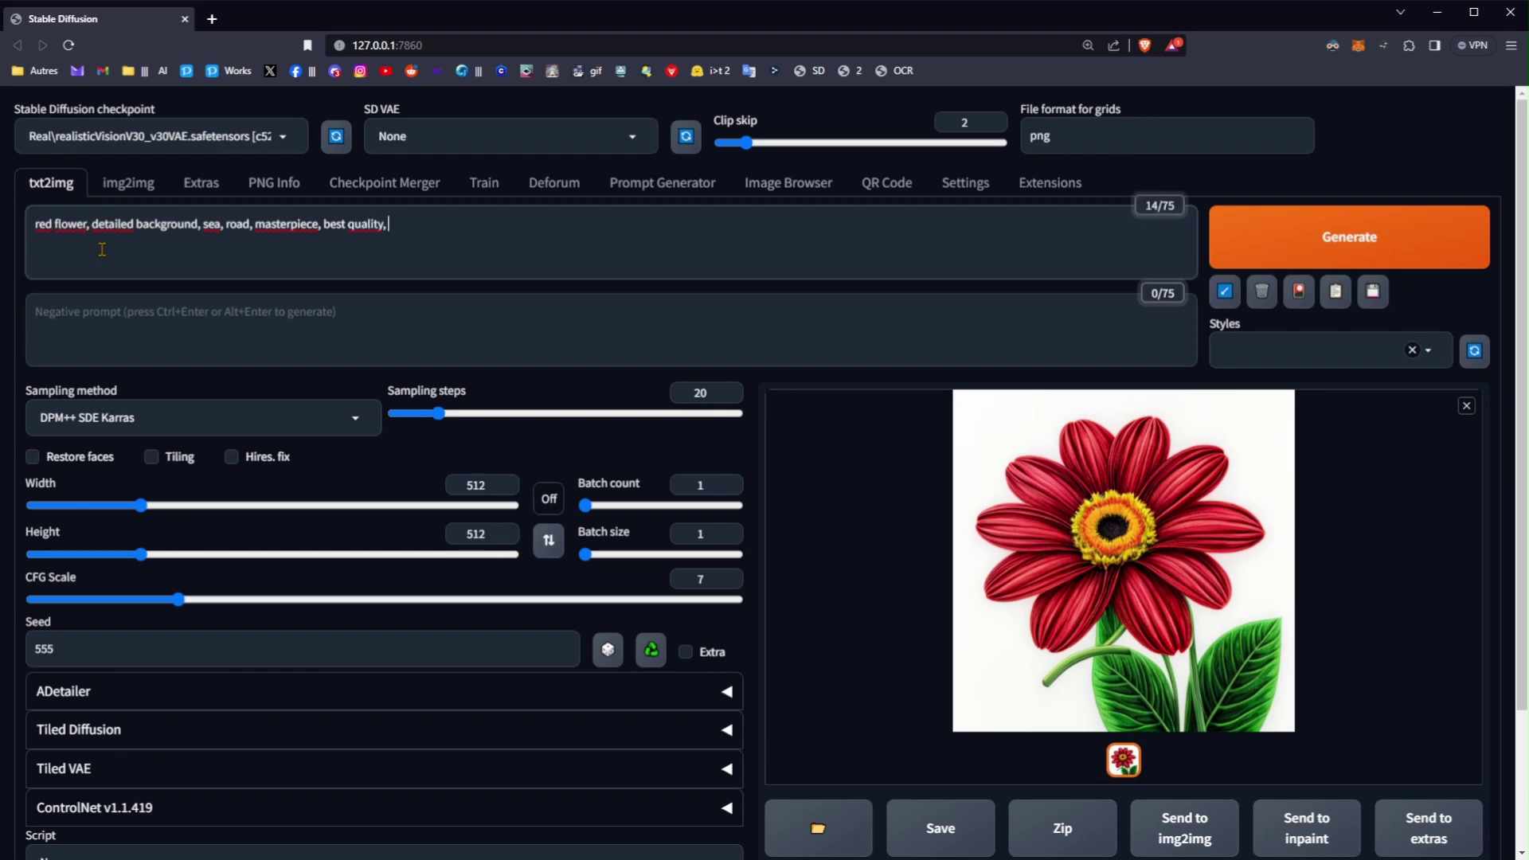
# Enter "monochrome," as the negative prompt
pyautogui.press('Tab')
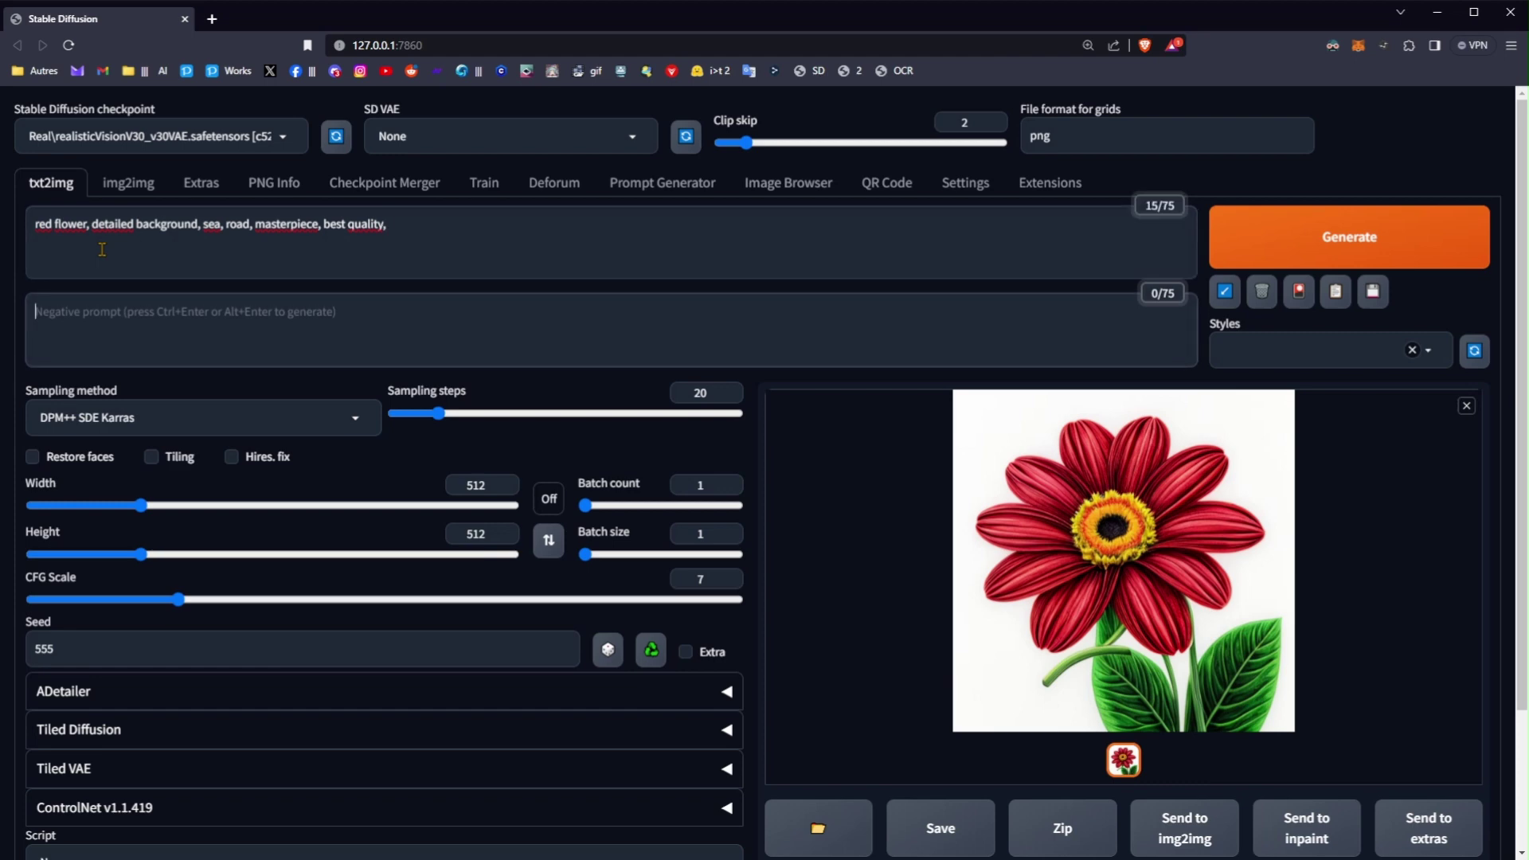
pyautogui.write('mono')
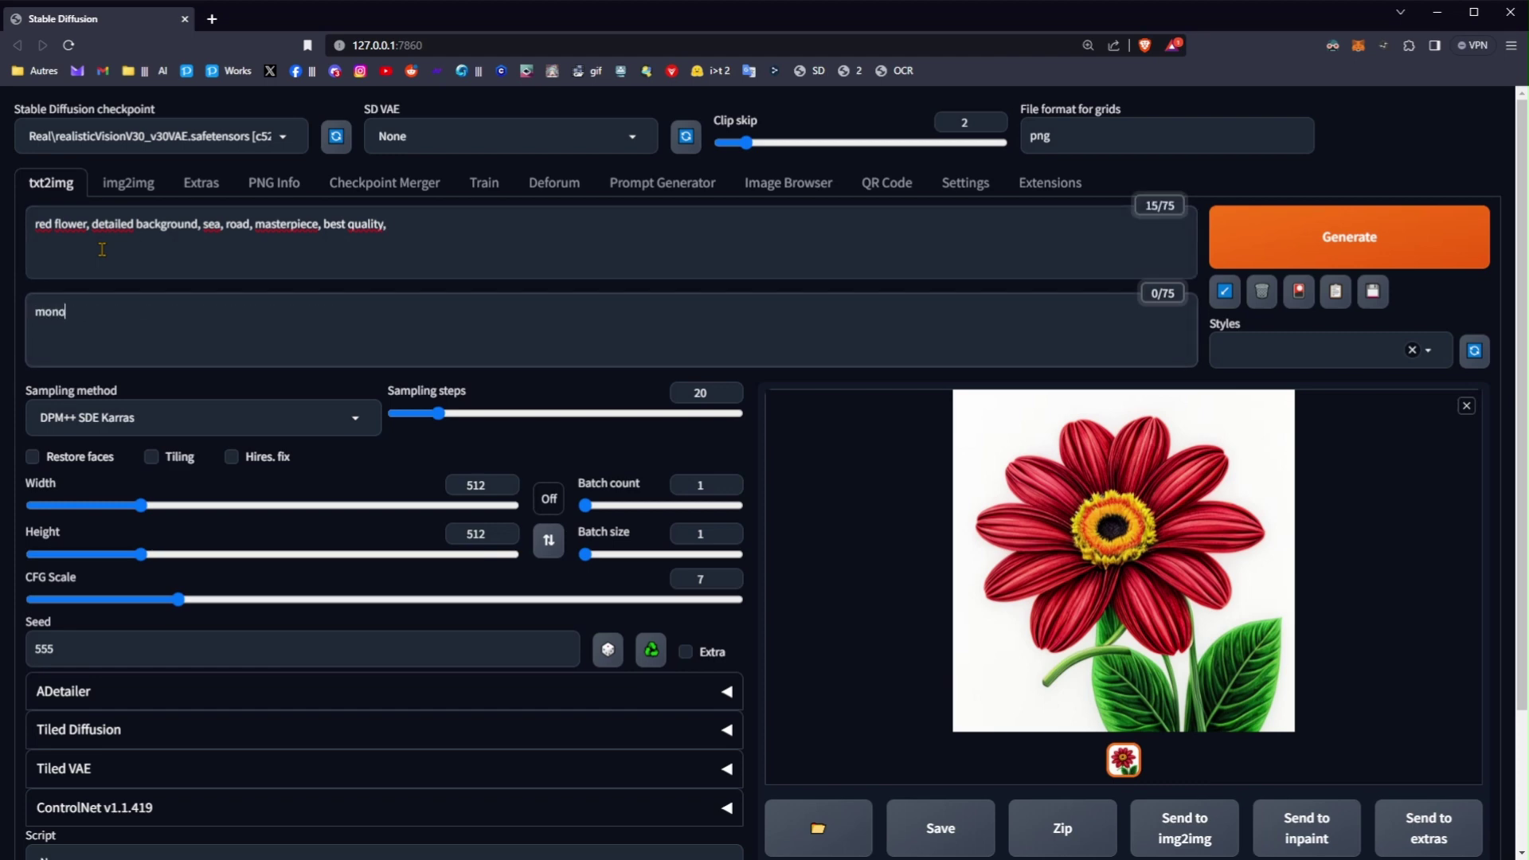
pyautogui.write('chrome,')
pyautogui.moveTo(135, 329); pyautogui.dragTo(30, 321)
pyautogui.click(30, 320)
pyautogui.click(152, 326)
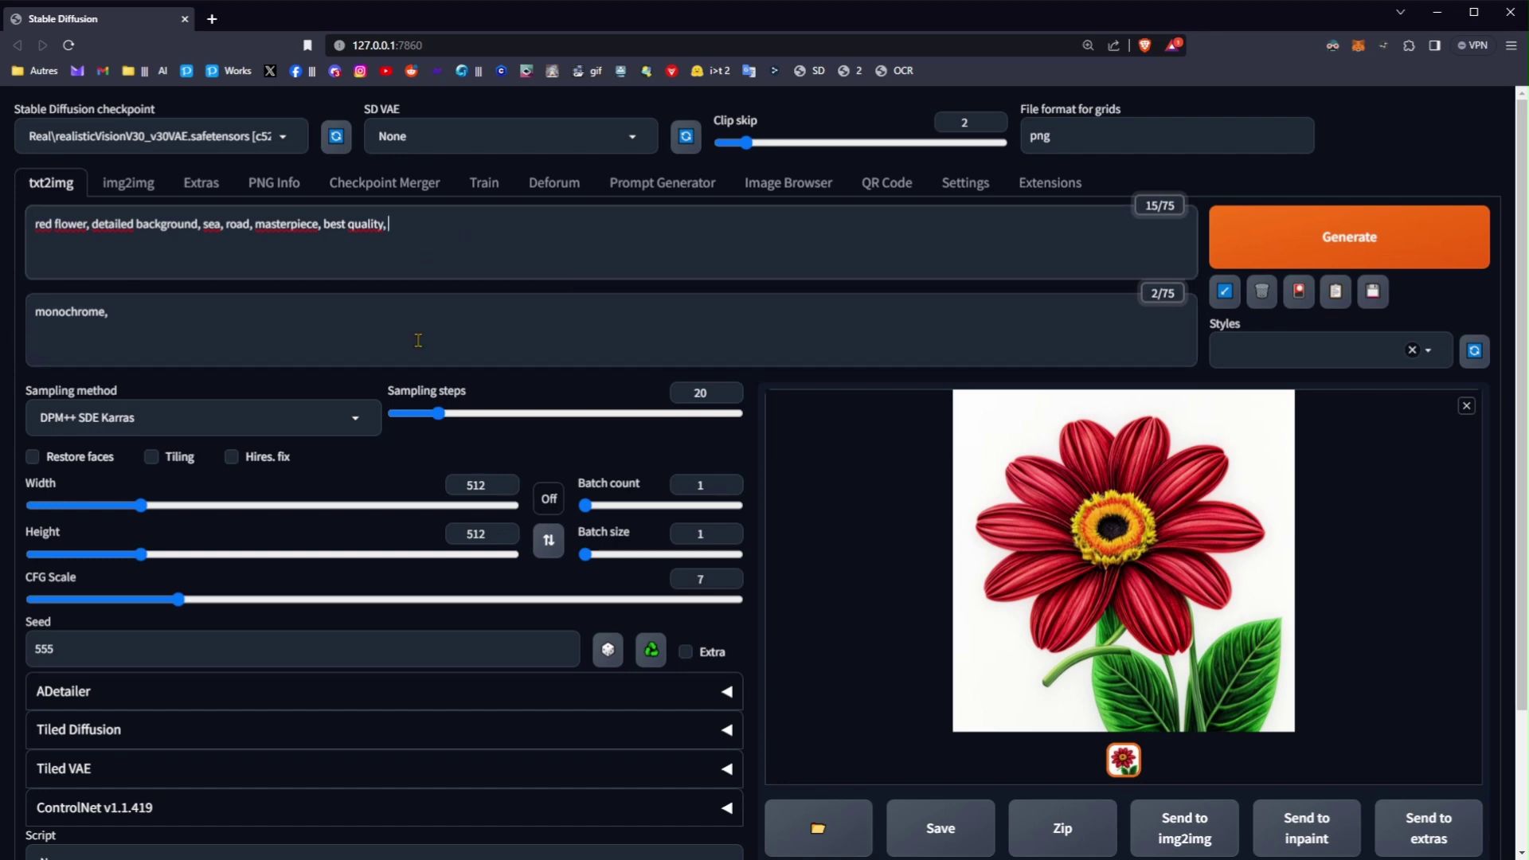
pyautogui.click(421, 225)
pyautogui.click(383, 229)
# Set the sampling method to Euler a and generate the image from the new prompts
pyautogui.click(257, 423)
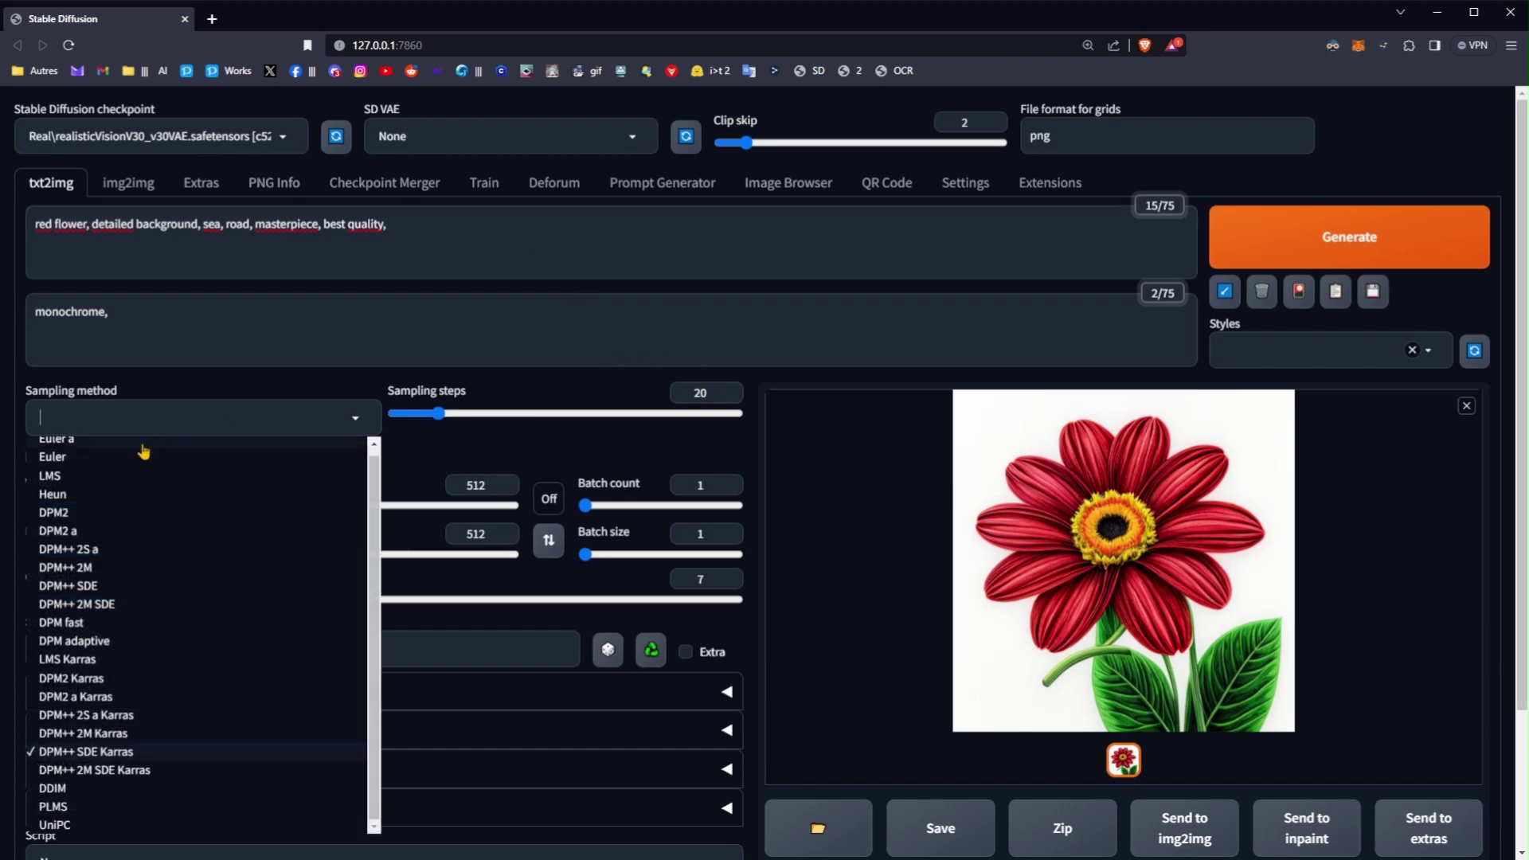
pyautogui.click(146, 446)
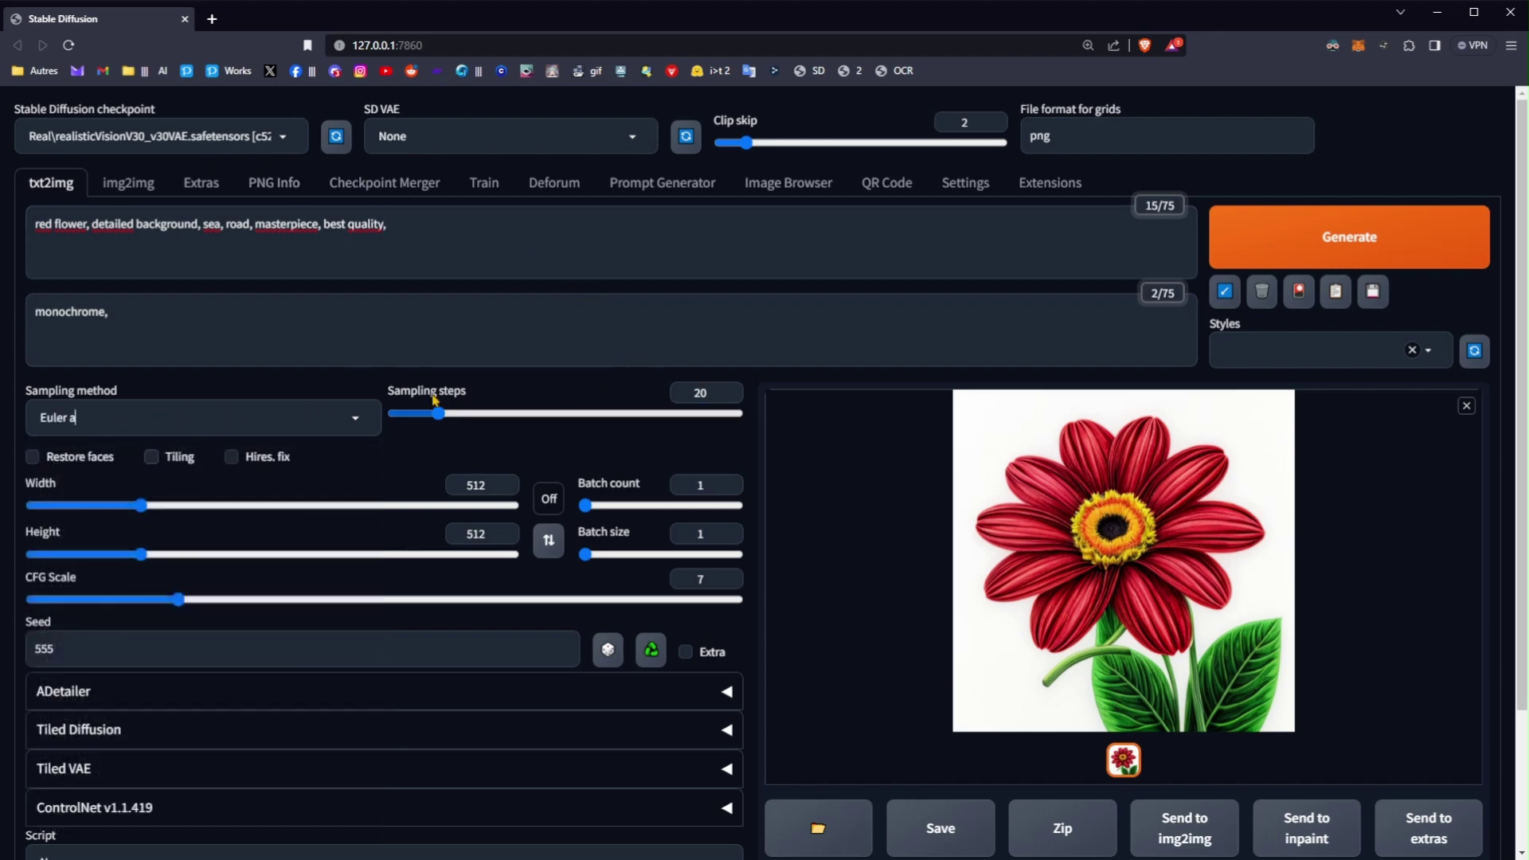
pyautogui.click(1305, 221)
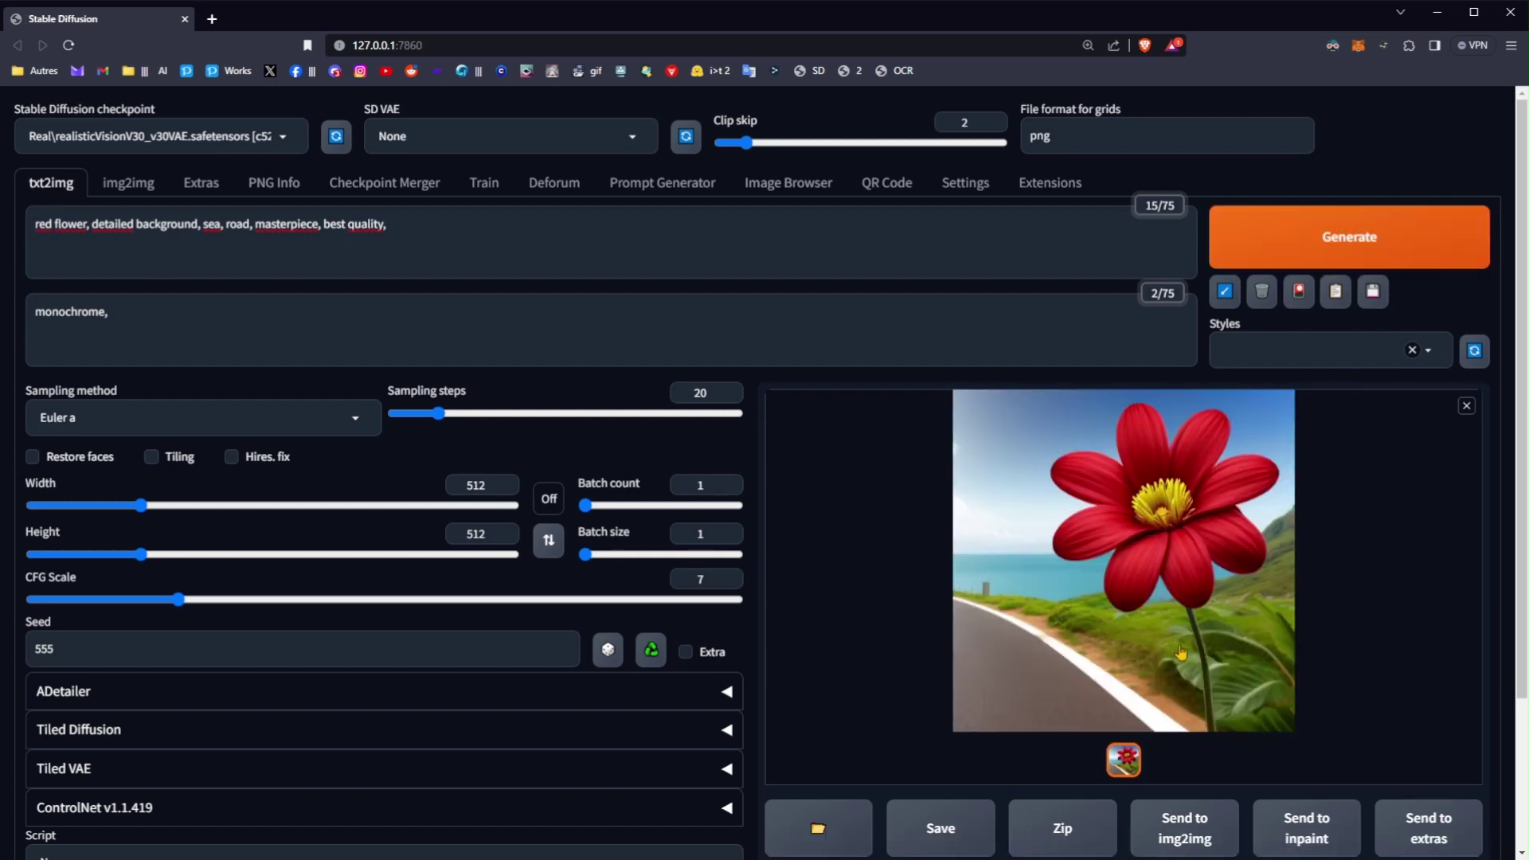
# Regenerate the image with the DPM++ SDE Karras sampling method and view the result enlarged
pyautogui.click(65, 422)
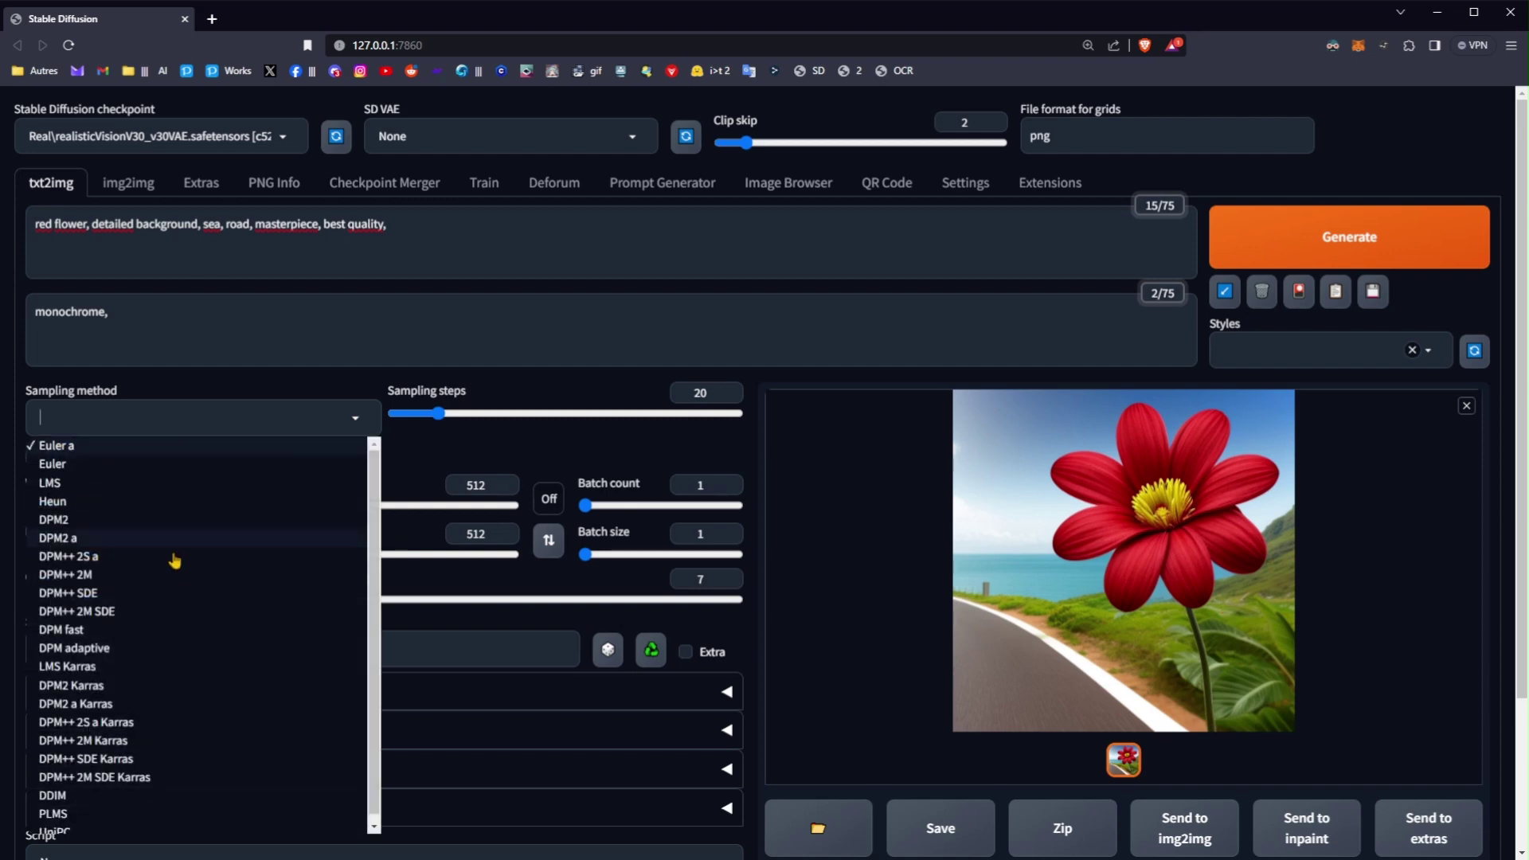
pyautogui.click(155, 756)
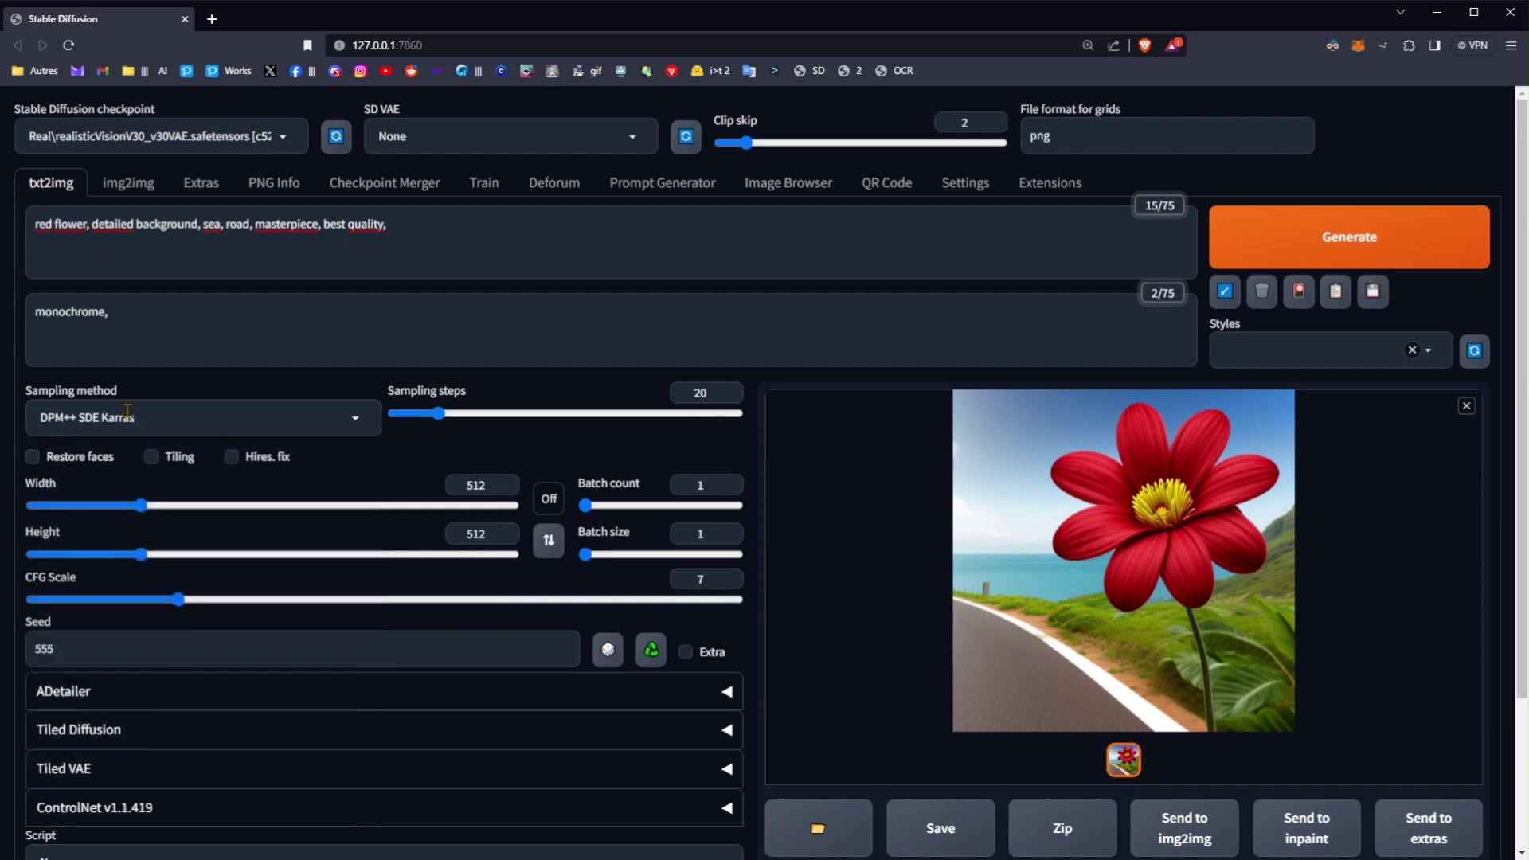
pyautogui.click(1307, 237)
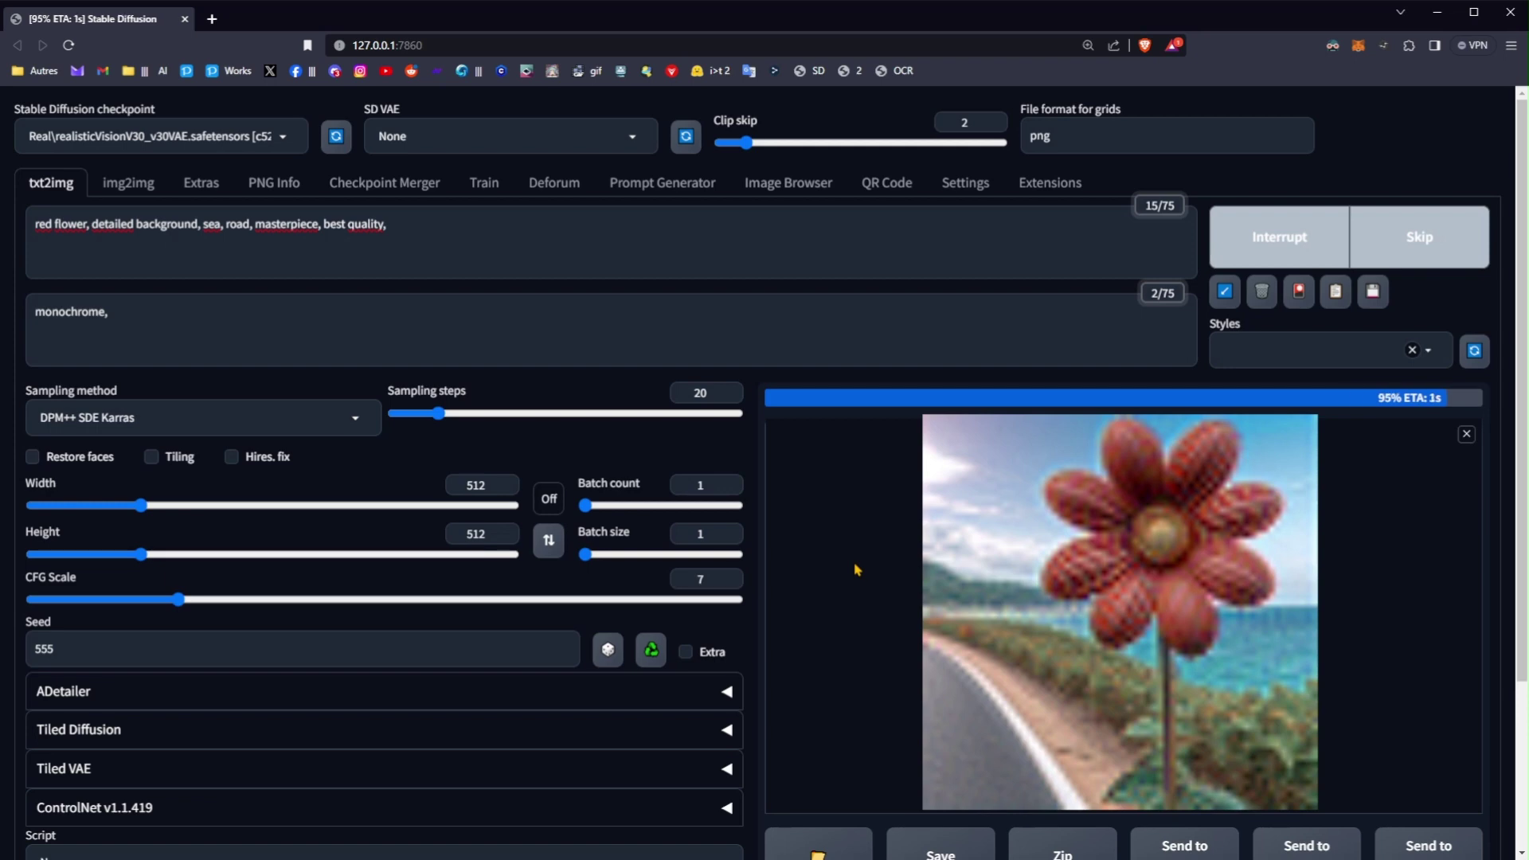
pyautogui.click(1069, 601)
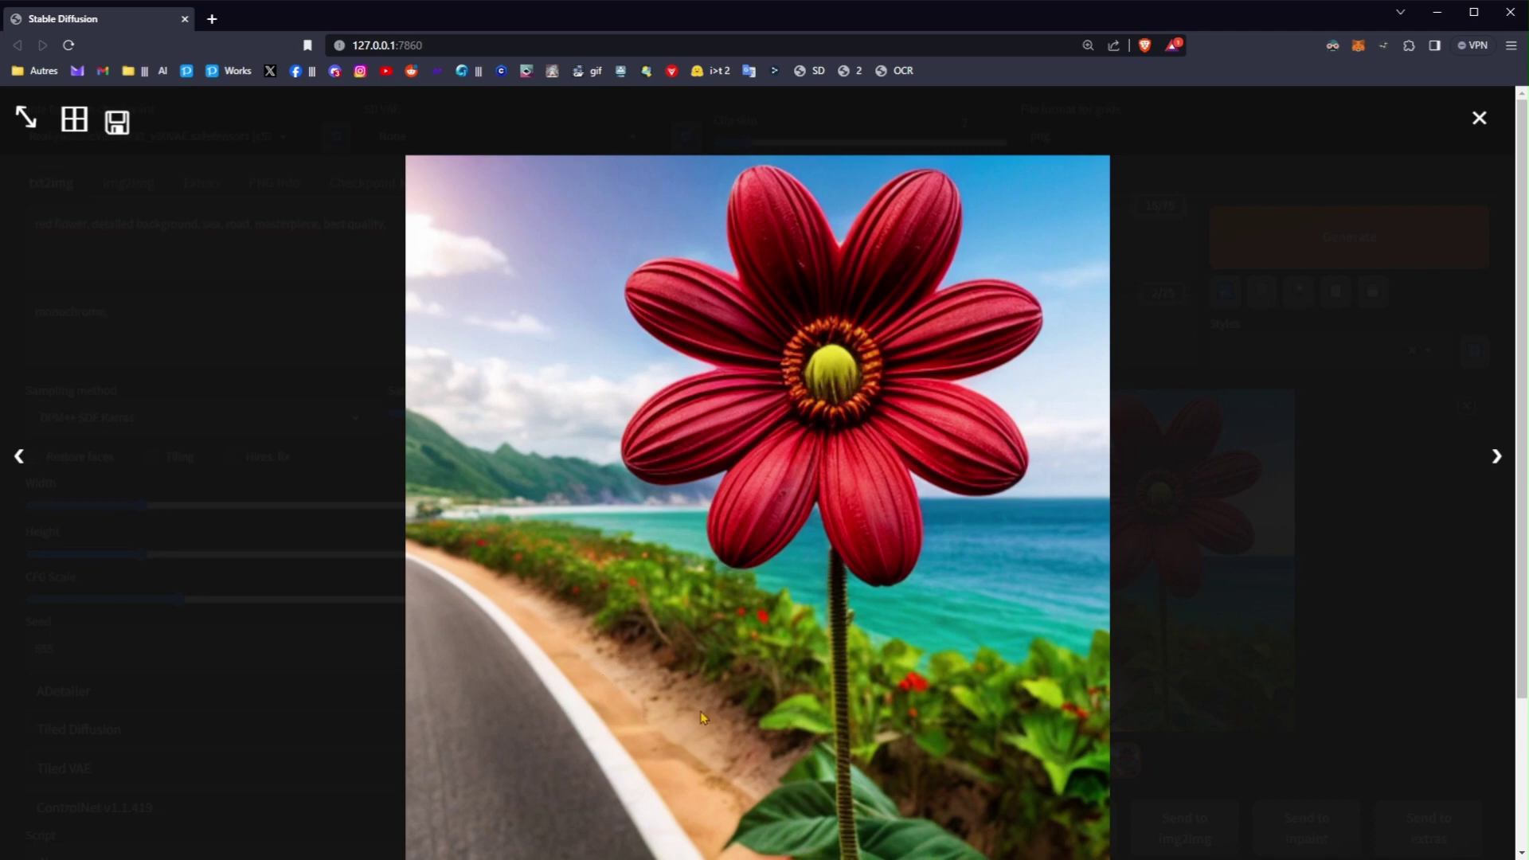
pyautogui.click(1274, 483)
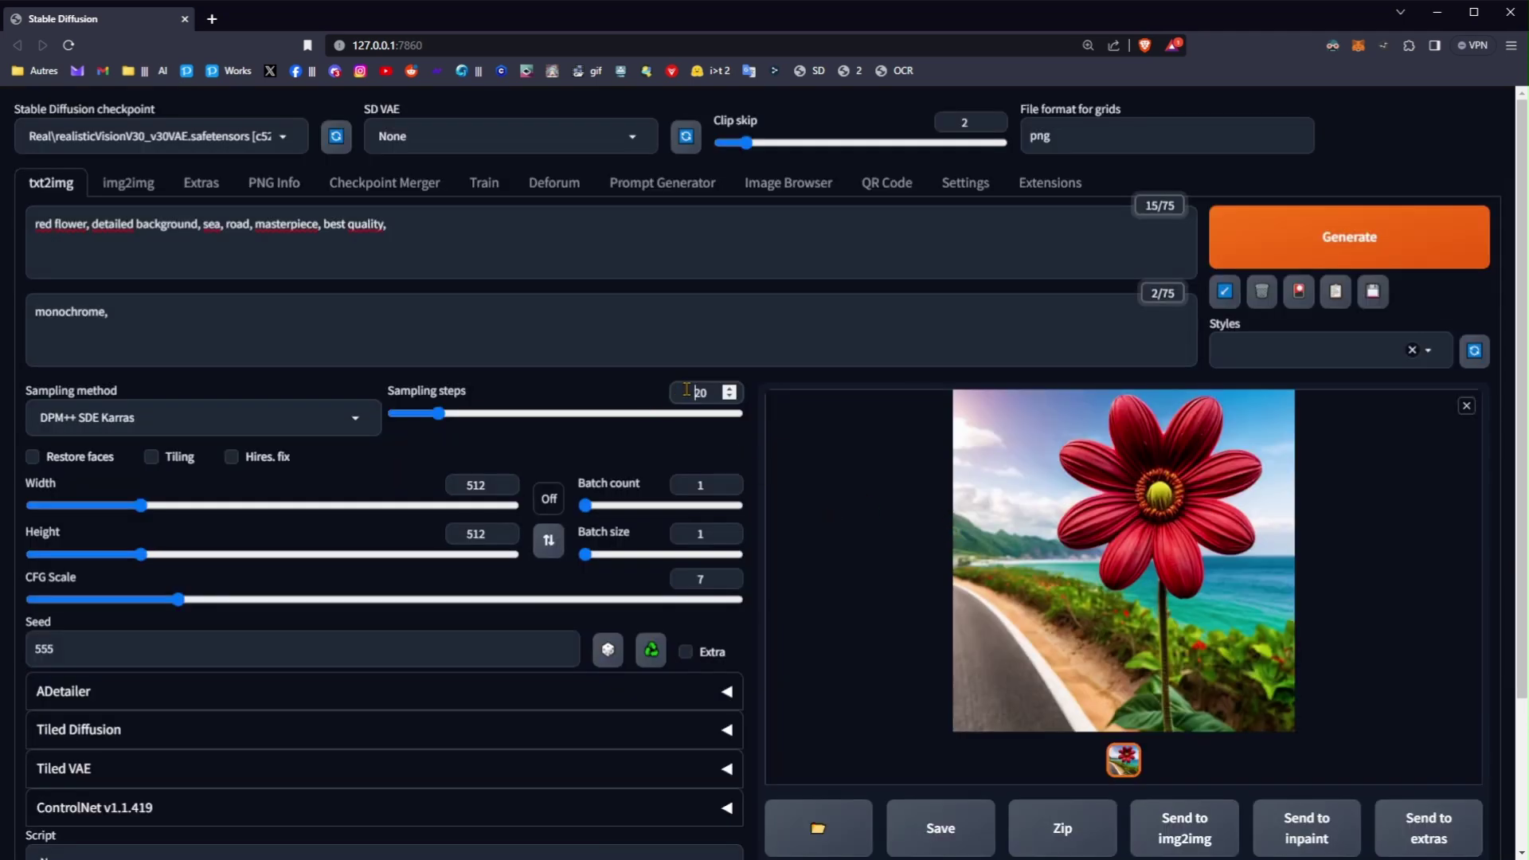
# Lock the aspect ratio to 1:1 and set the image size to 584 by 584
pyautogui.doubleClick(716, 391)
pyautogui.click(551, 499)
pyautogui.click(549, 509)
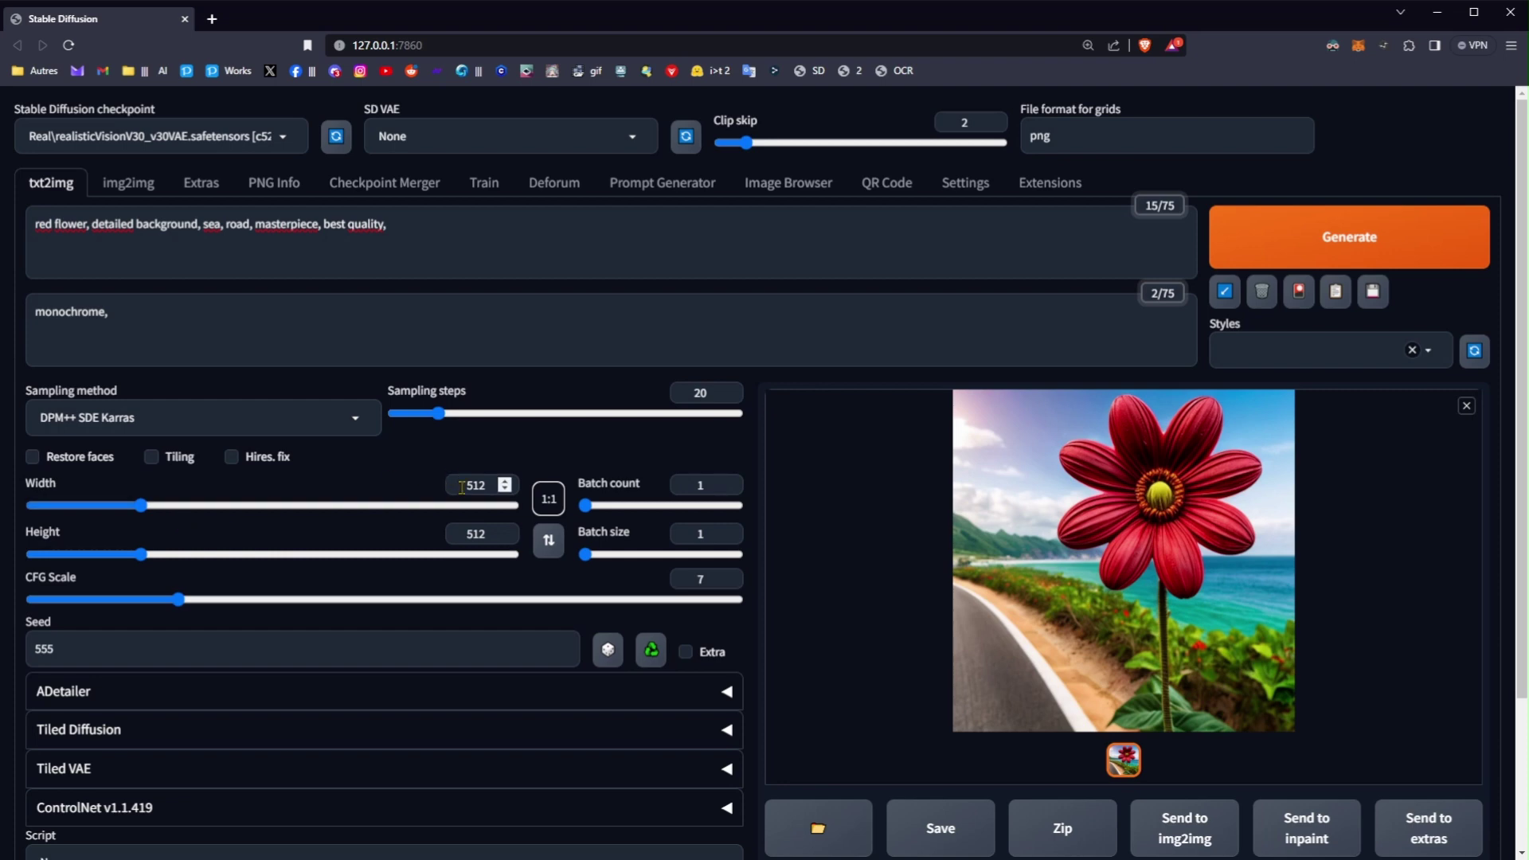
pyautogui.doubleClick(487, 495)
pyautogui.write('580')
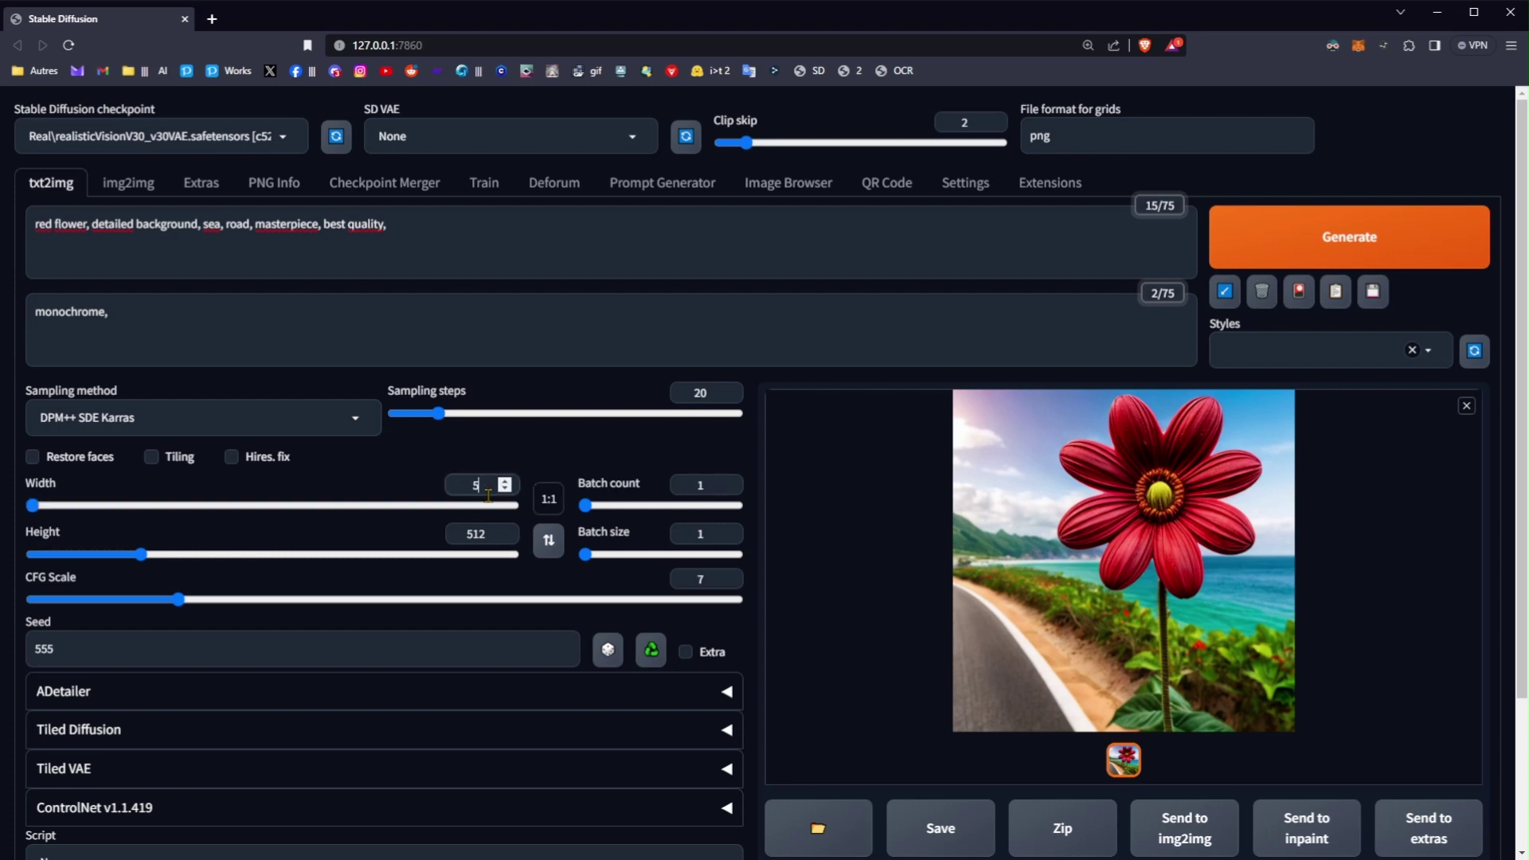
pyautogui.click(466, 458)
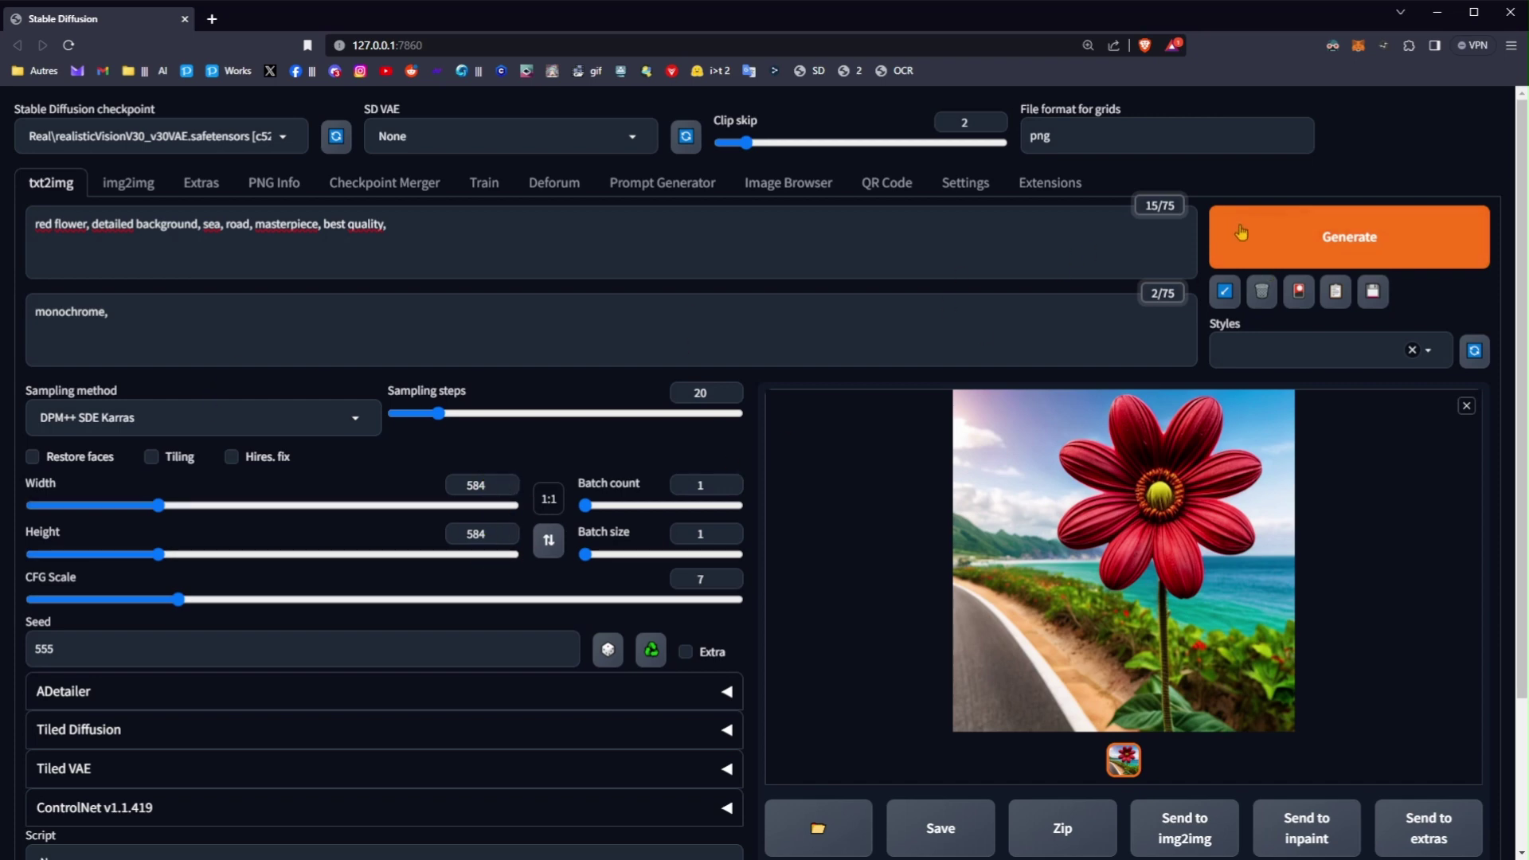
# Generate the square image at the new size and examine the result enlarged
pyautogui.hotkey('ctrl', 'Return')
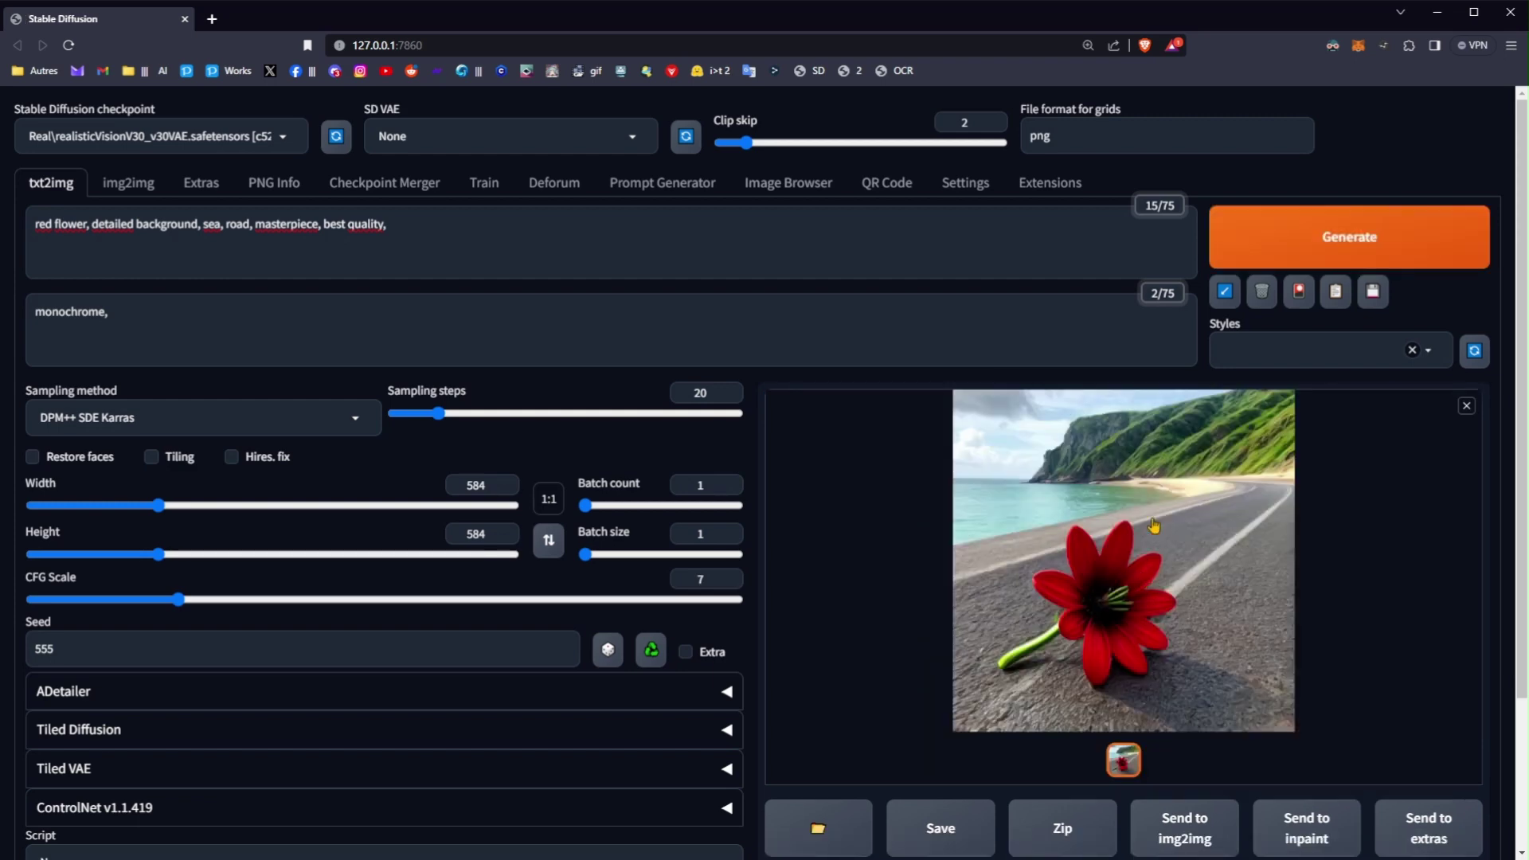
pyautogui.click(1142, 523)
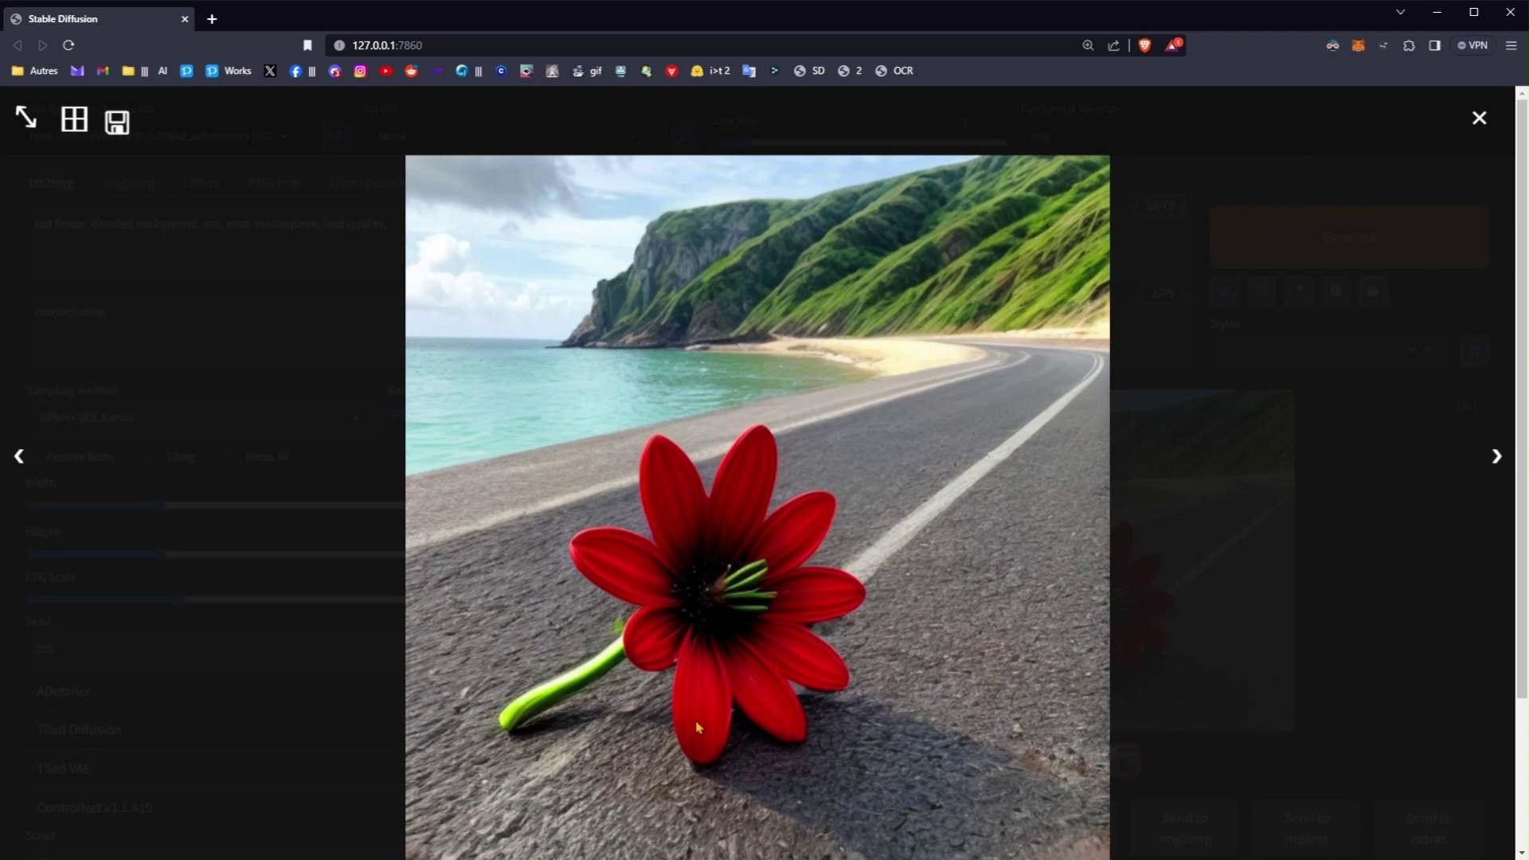
pyautogui.click(1118, 575)
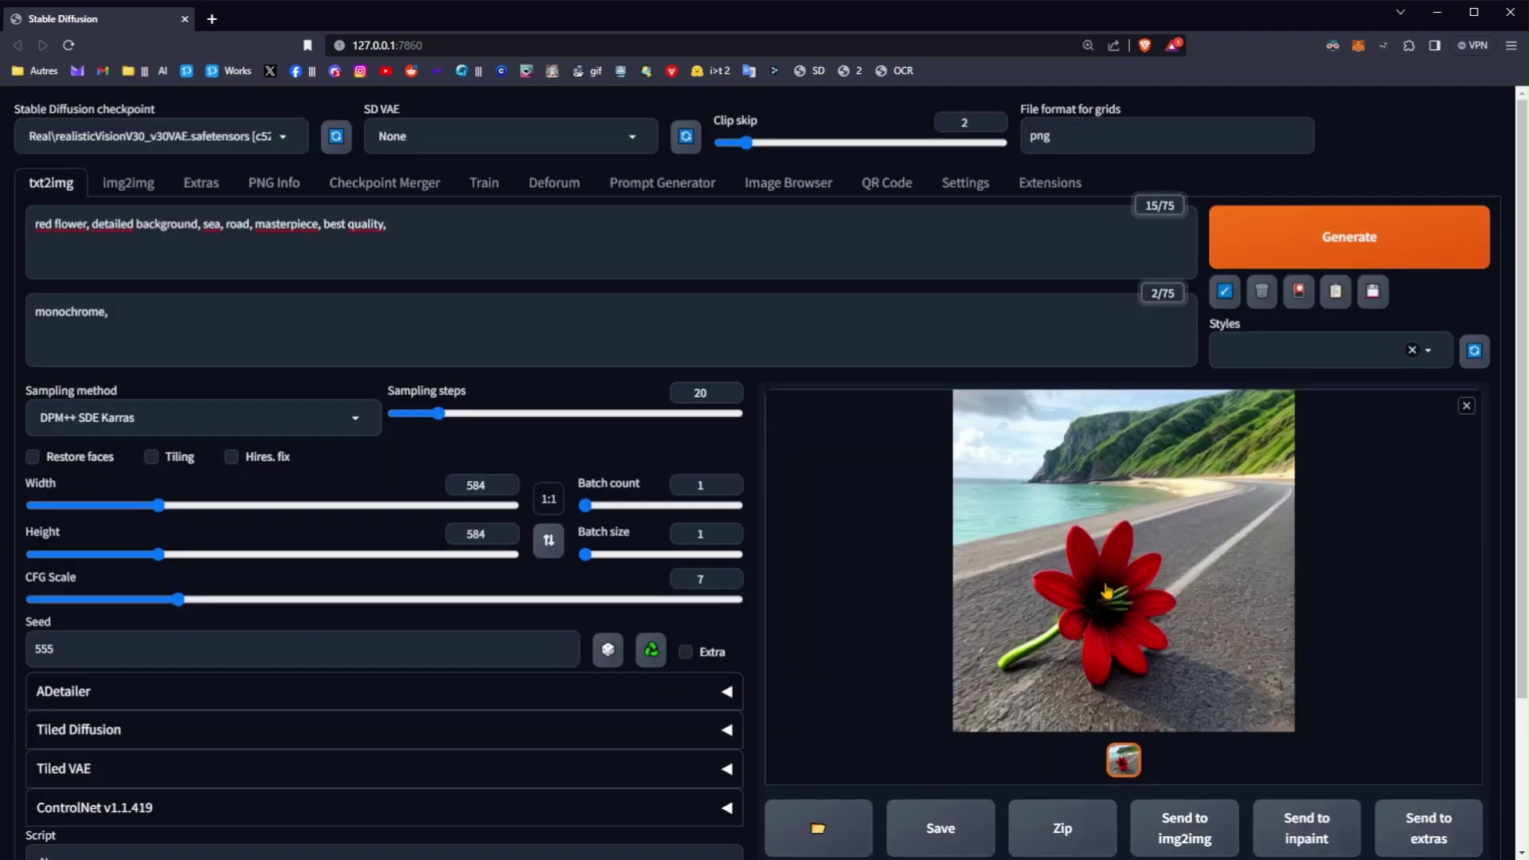
pyautogui.click(1104, 540)
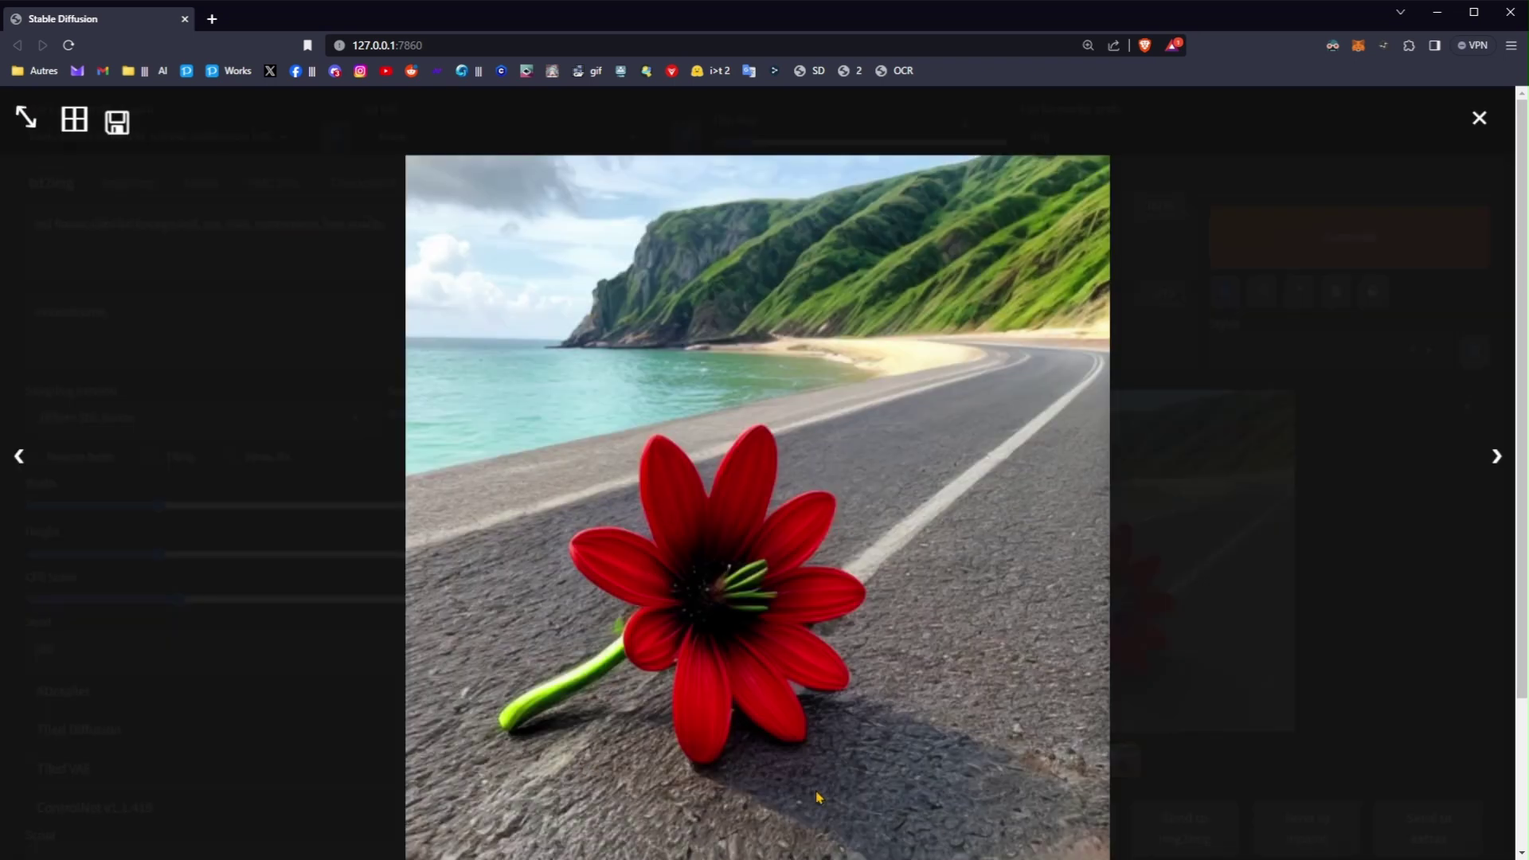
pyautogui.click(1296, 396)
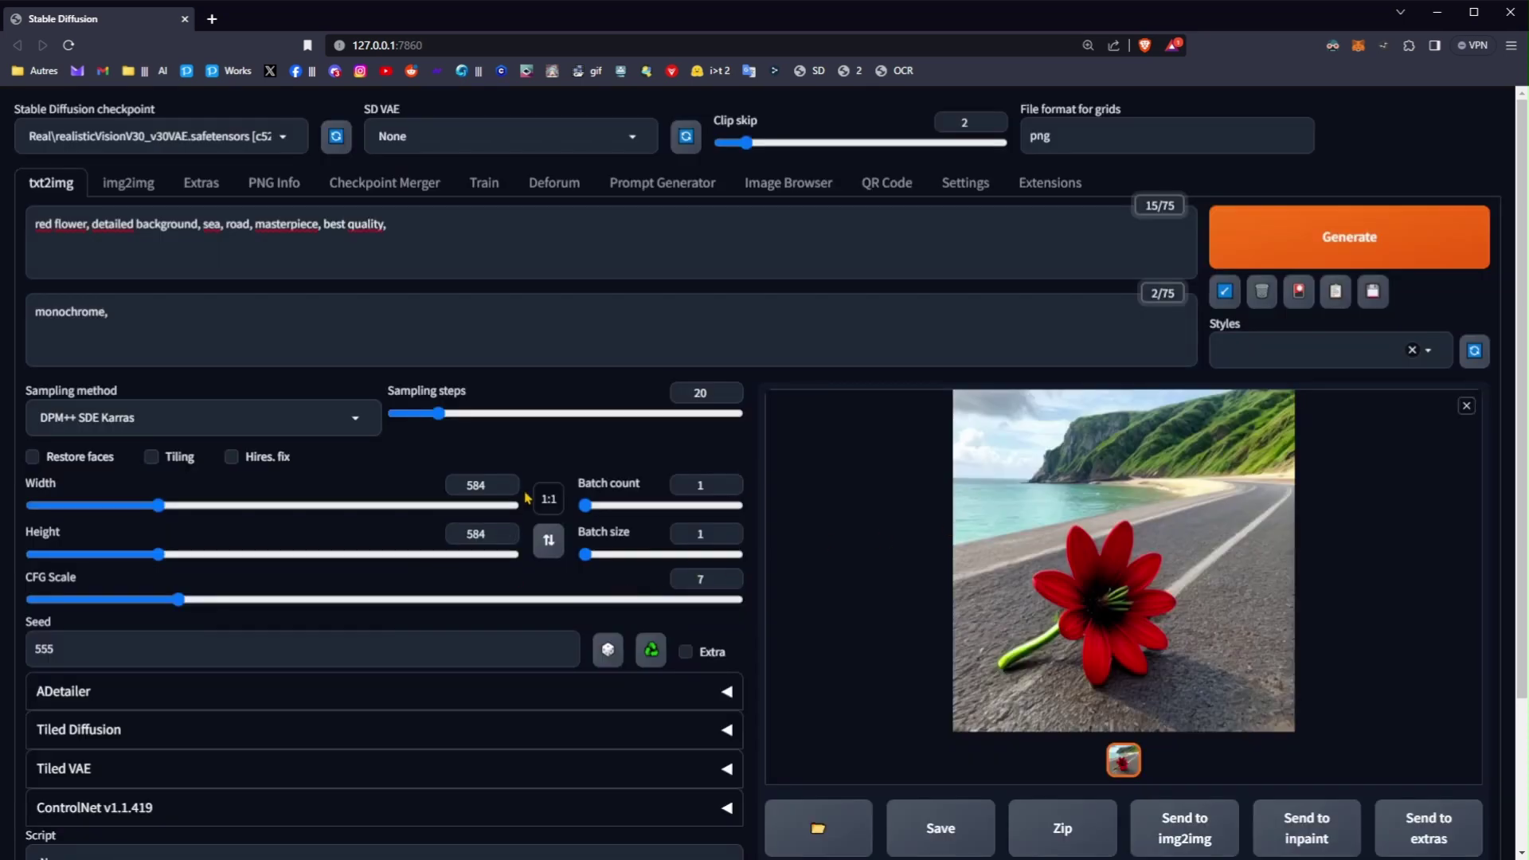
# Switch the image to a 9:16 ratio of 328 by 584, generate it and view it enlarged
pyautogui.click(549, 499)
pyautogui.click(548, 541)
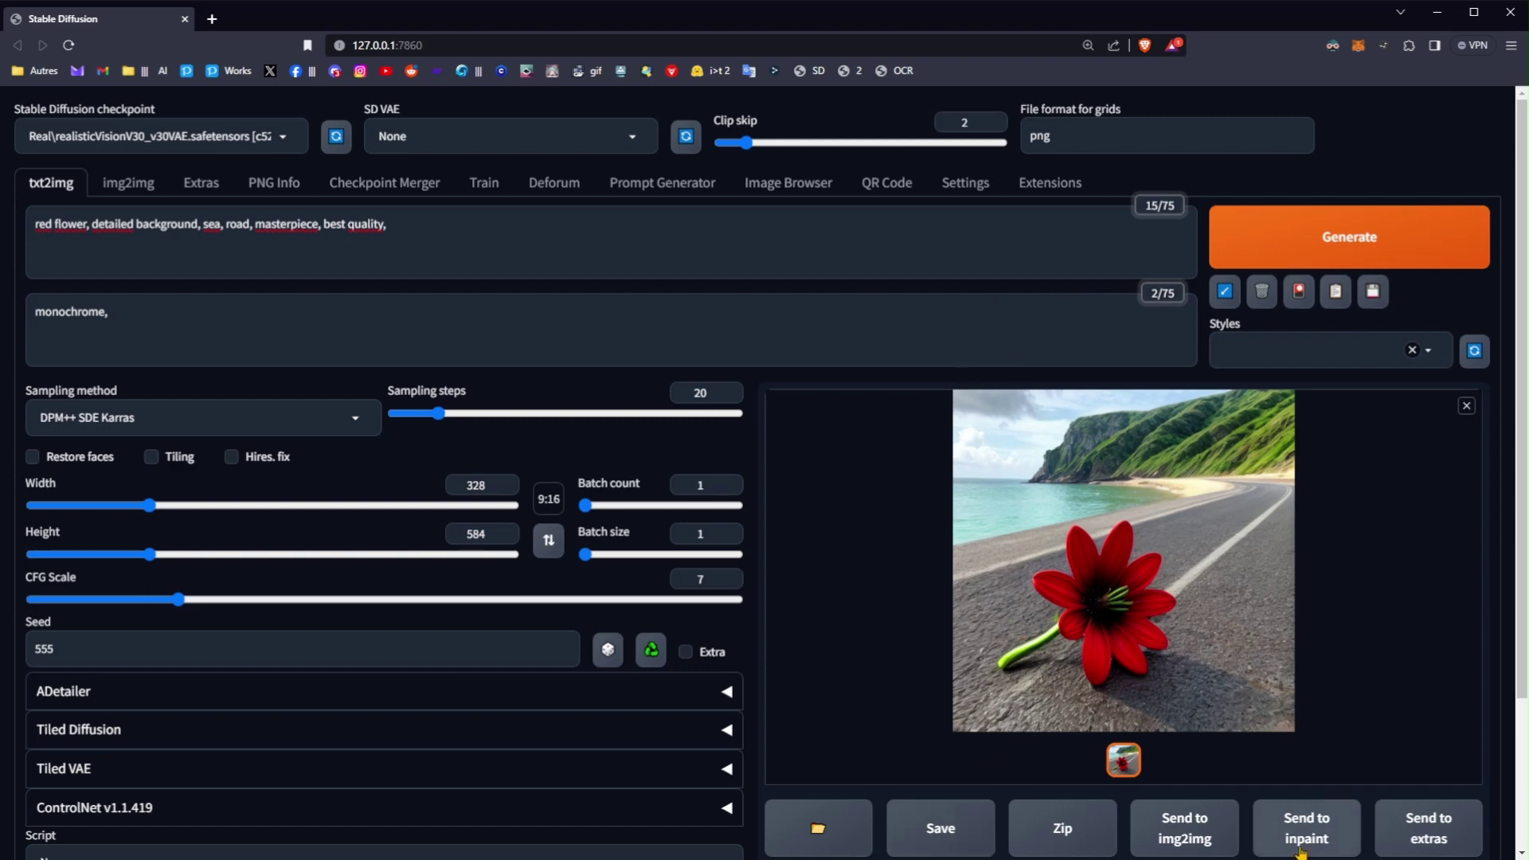
pyautogui.click(1316, 249)
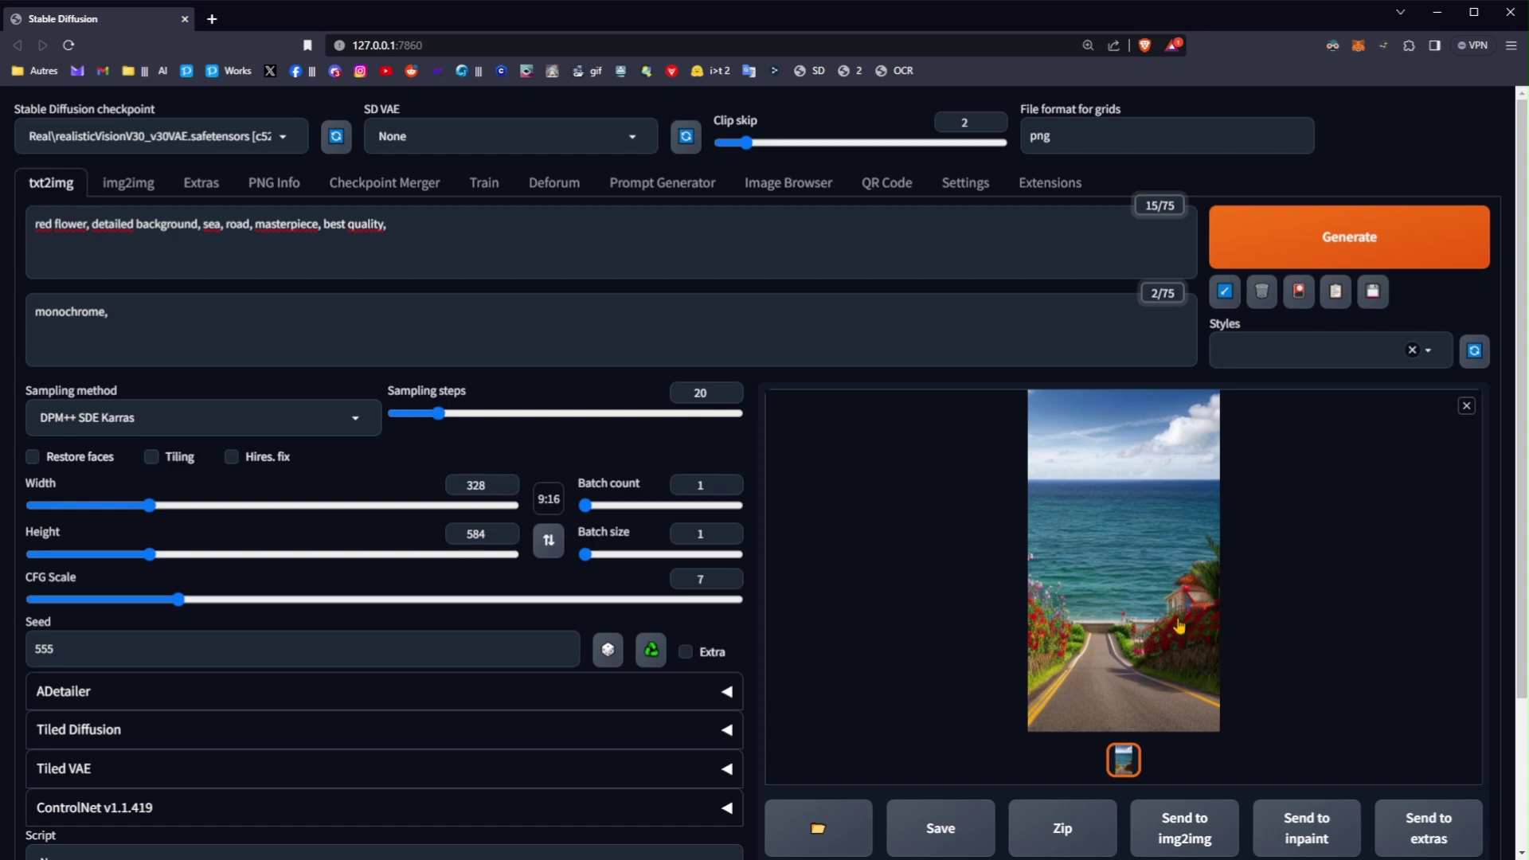
pyautogui.click(1144, 649)
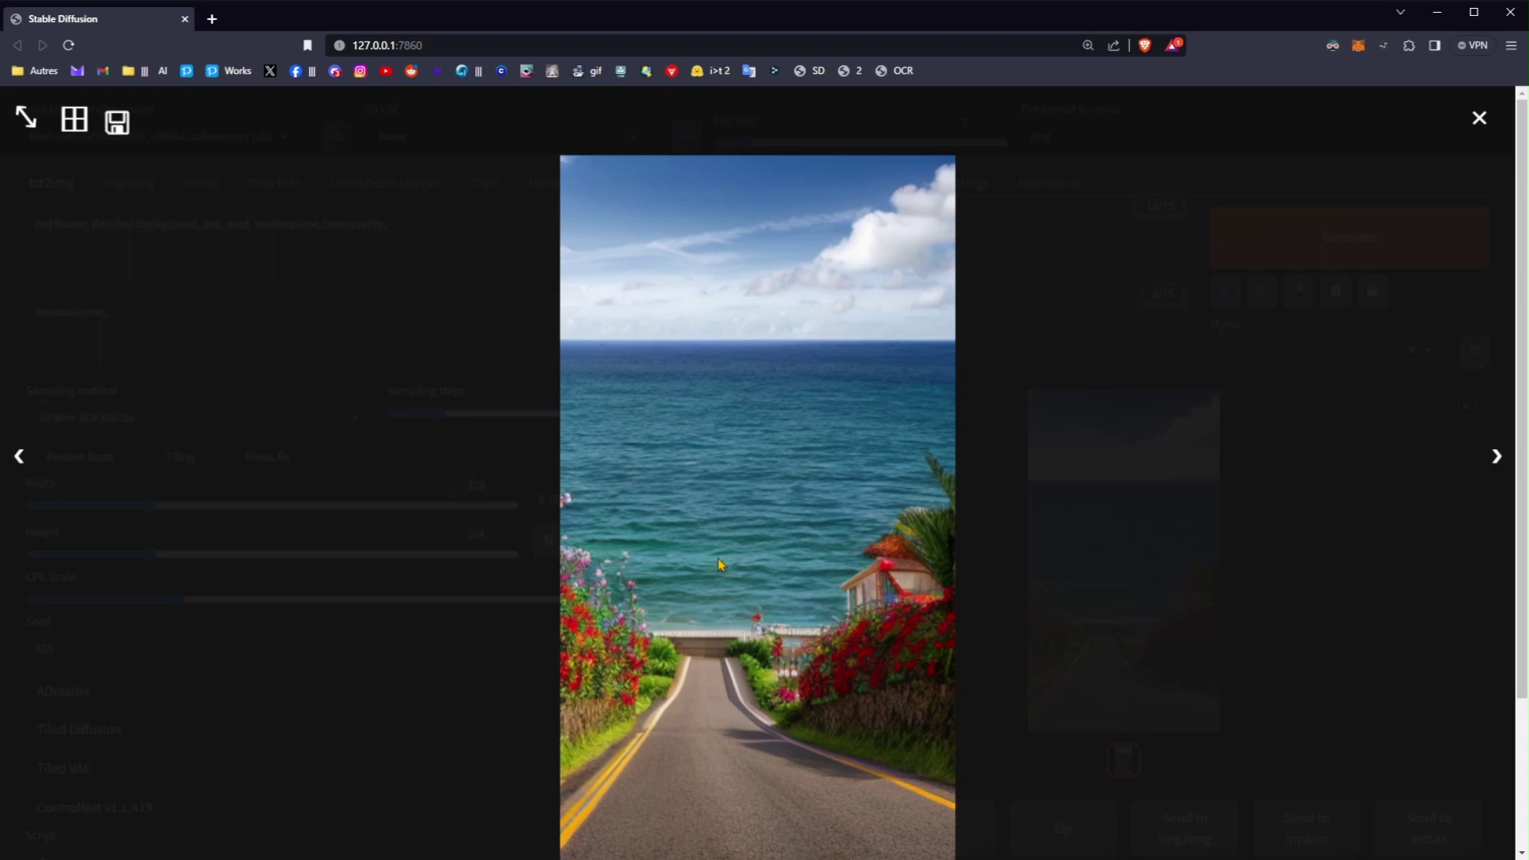
pyautogui.click(1133, 375)
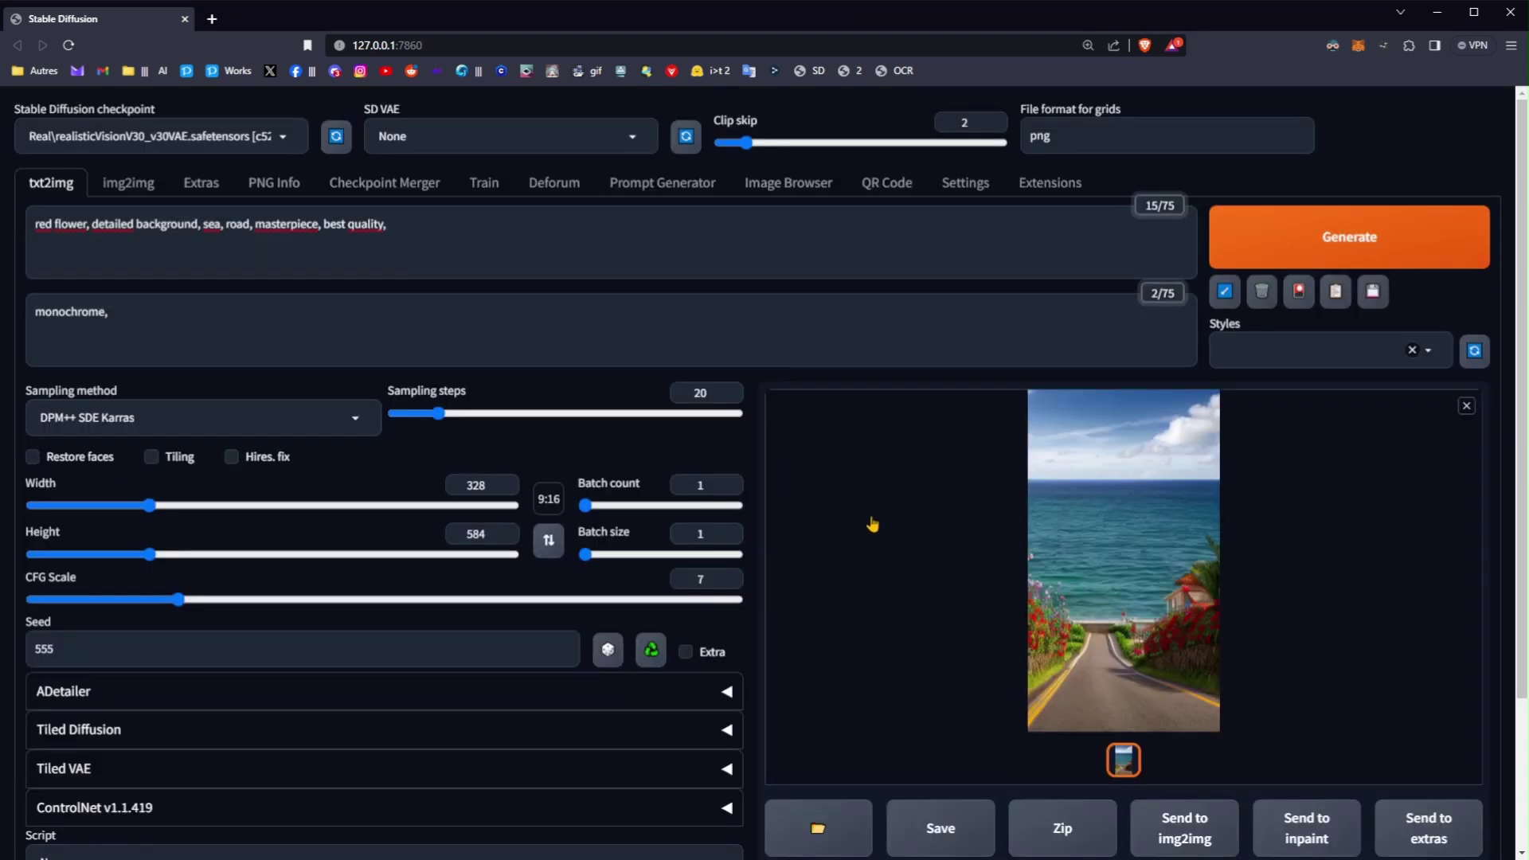
# Swap the width and height to a 16:9 image of 584 by 328 and generate it
pyautogui.click(555, 536)
pyautogui.click(1343, 255)
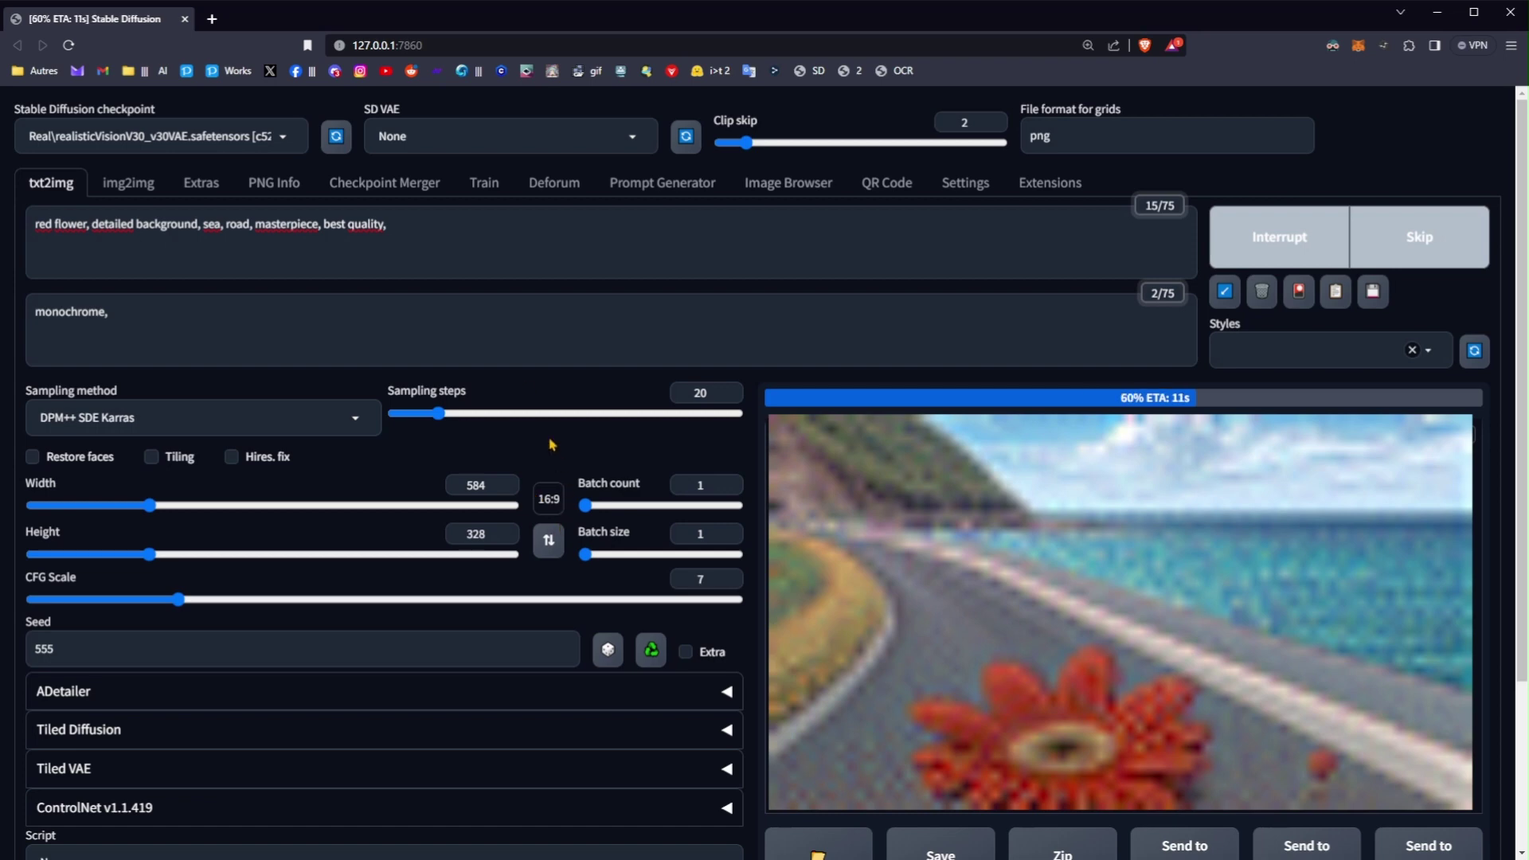
pyautogui.click(447, 243)
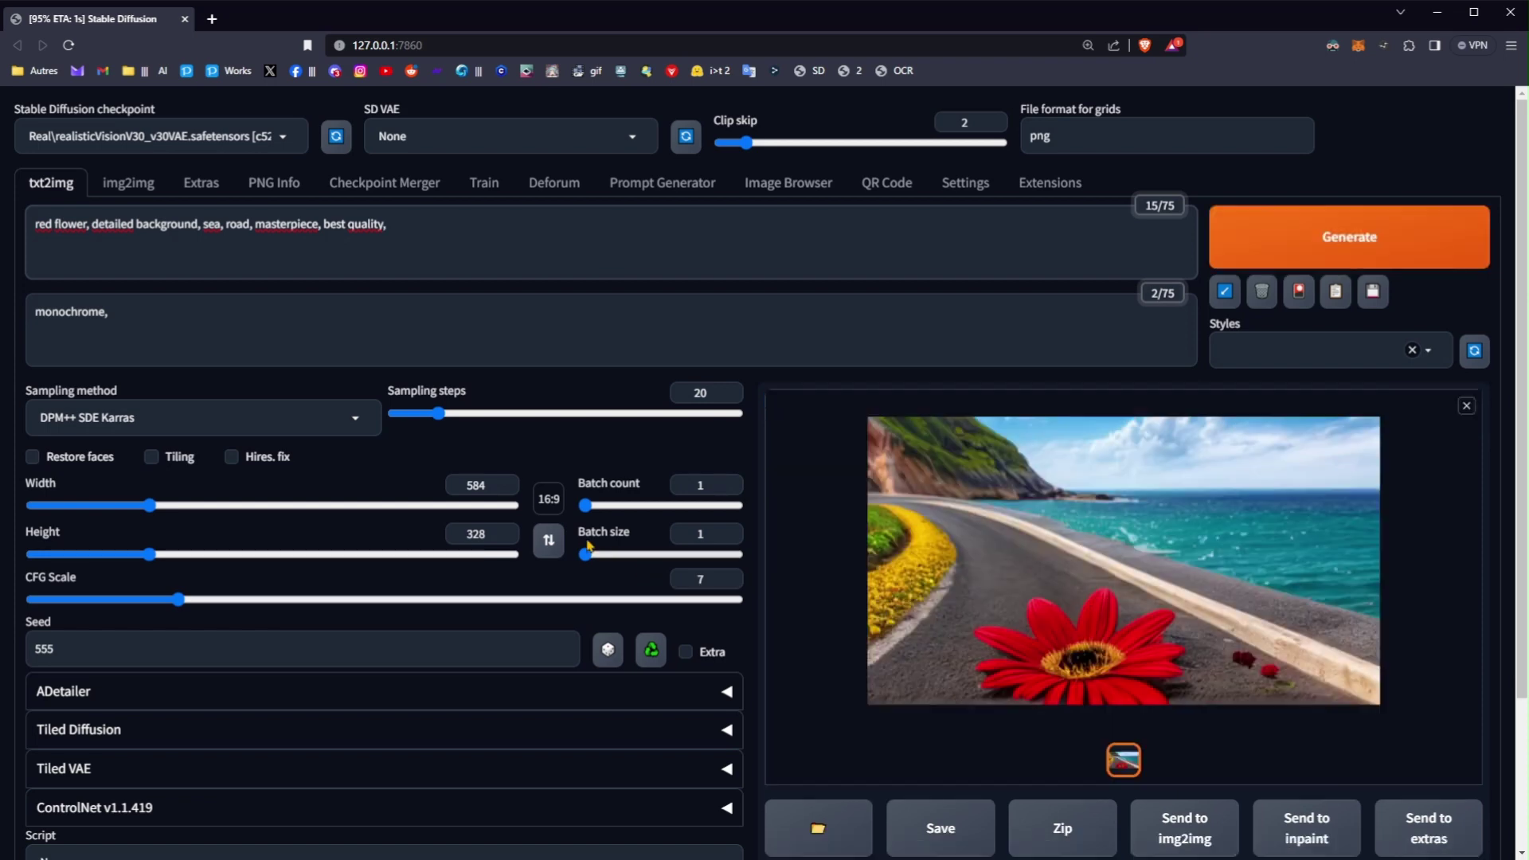
pyautogui.moveTo(443, 231); pyautogui.dragTo(35, 224)
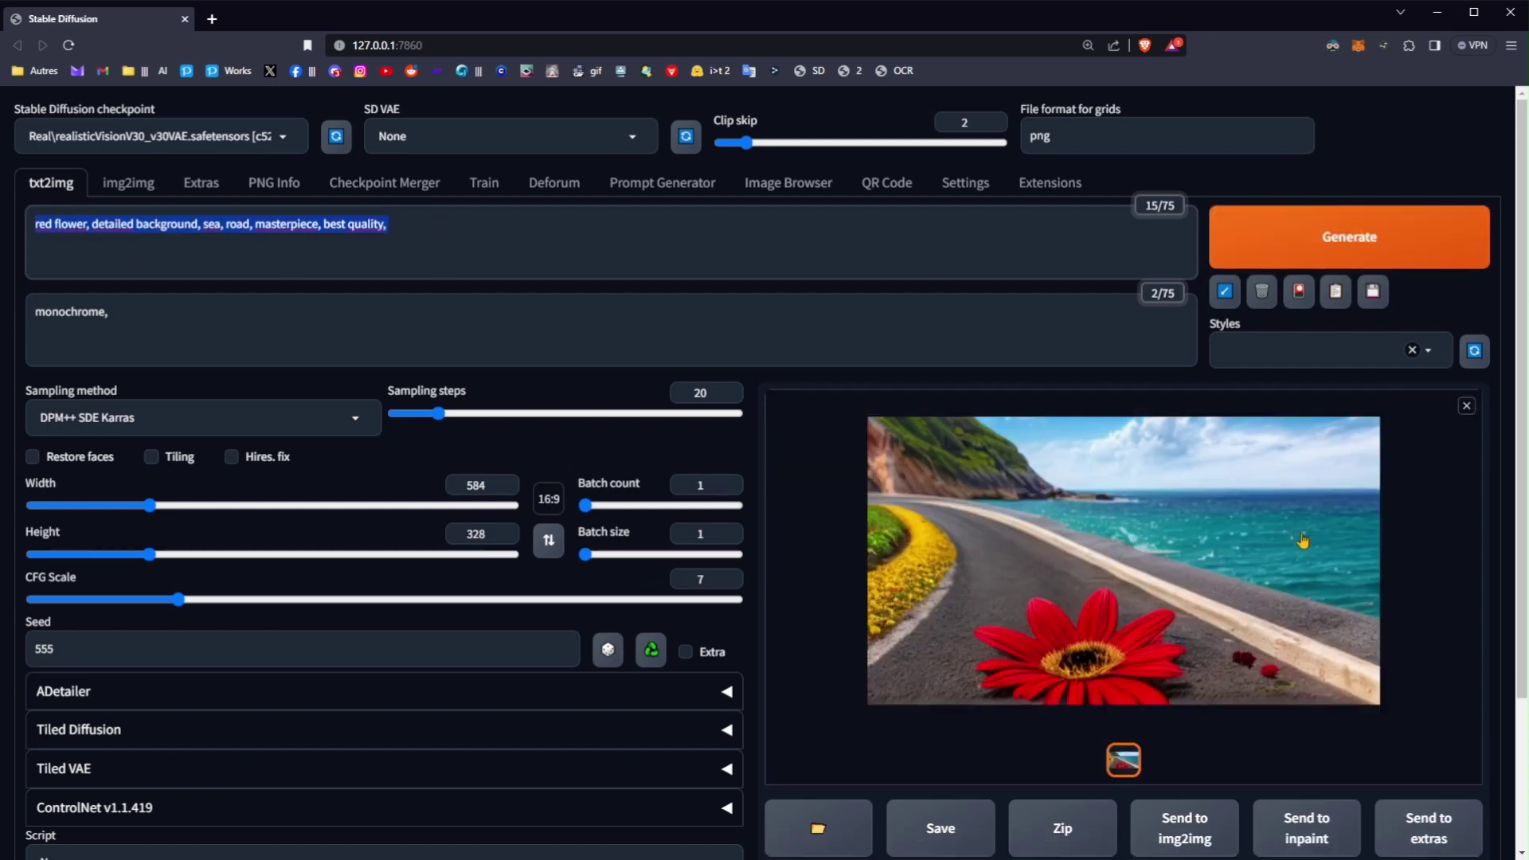
pyautogui.click(389, 237)
pyautogui.moveTo(446, 237); pyautogui.dragTo(31, 262)
# Append a long list of negative terms after "monochrome," in the negative prompt, from "(worst quality, low quality:2), badhandv4" to "BadDream, bad anatomy"
pyautogui.click(154, 322)
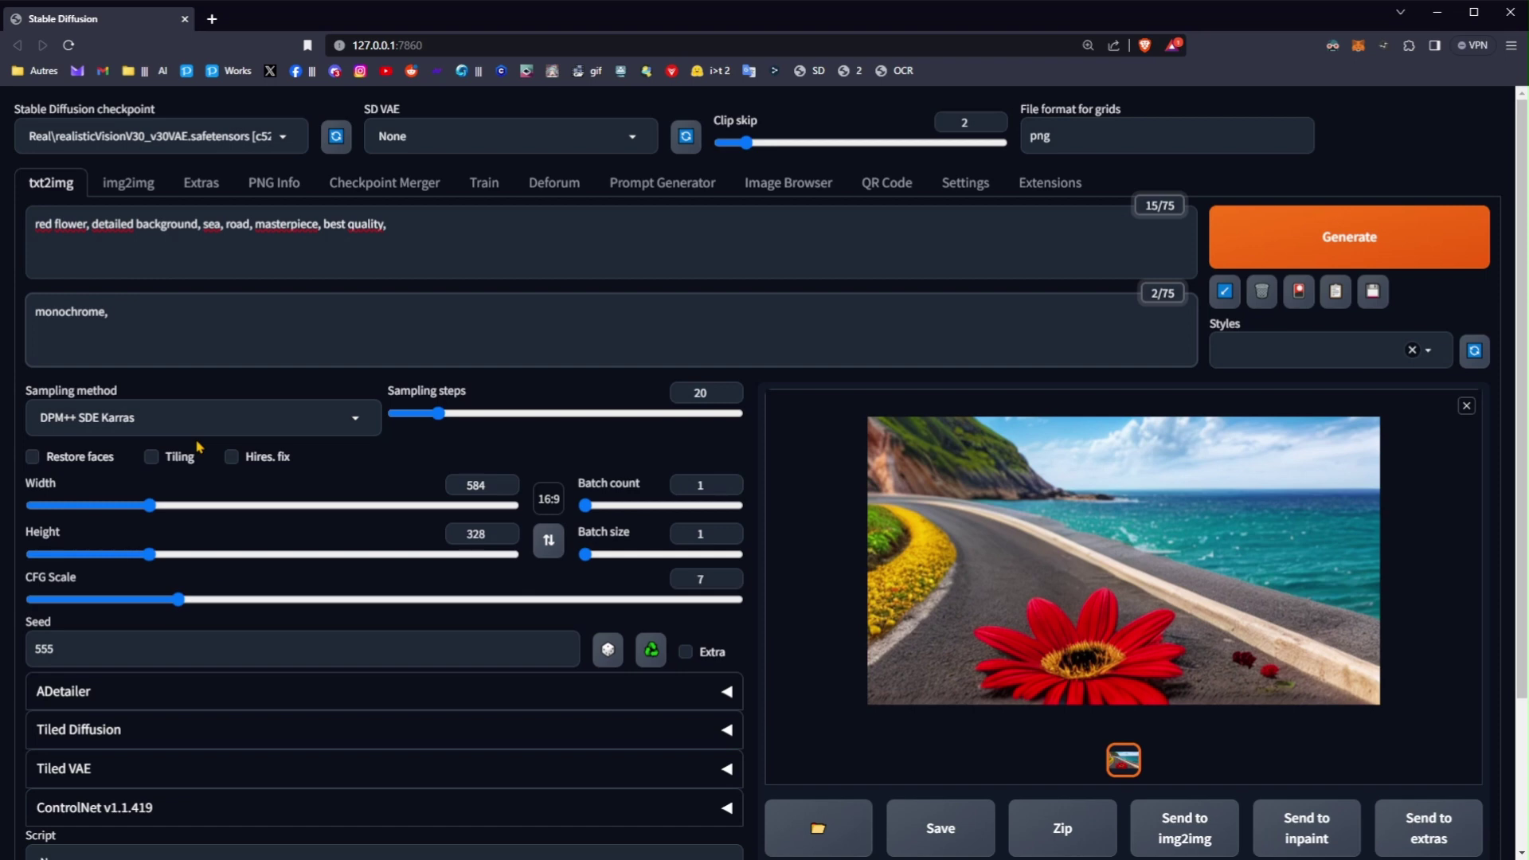
pyautogui.write('(worst quality, low quality:2), badhandv4, By bad artist -neg ng_deepnegative_v1_75t, bad_pictures, EasyNegative, lowres, normal quality, ((monochrome)), ((grayscale)), skin spots, acnes, skin blemishes, age spot, manboobs, backlight, watermark, signature, fewer digits, UnrealisticDream, BadDream, bad anatomy')
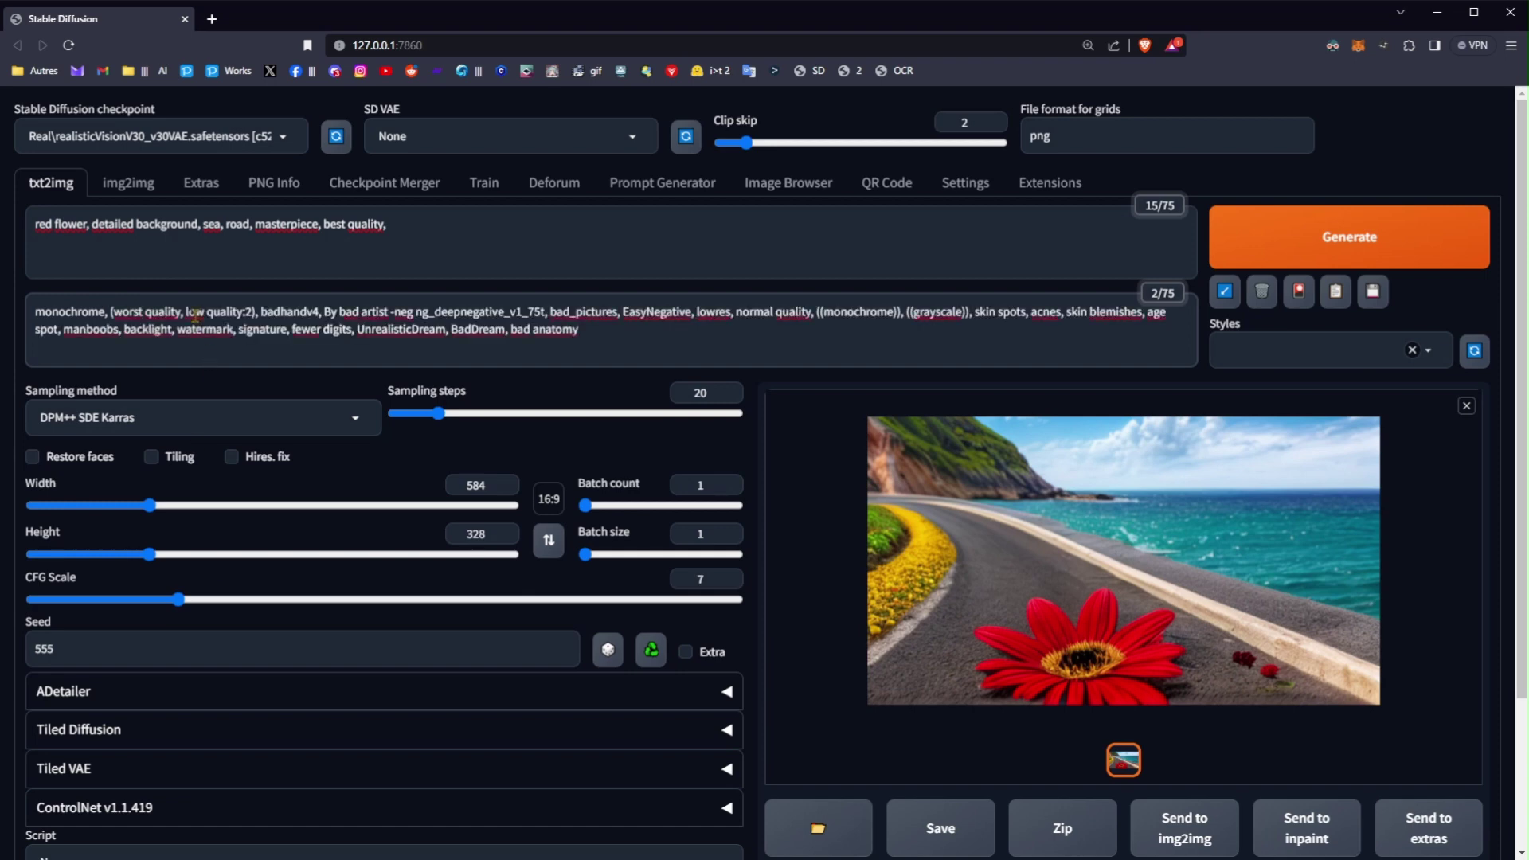
pyautogui.moveTo(109, 311); pyautogui.dragTo(28, 304)
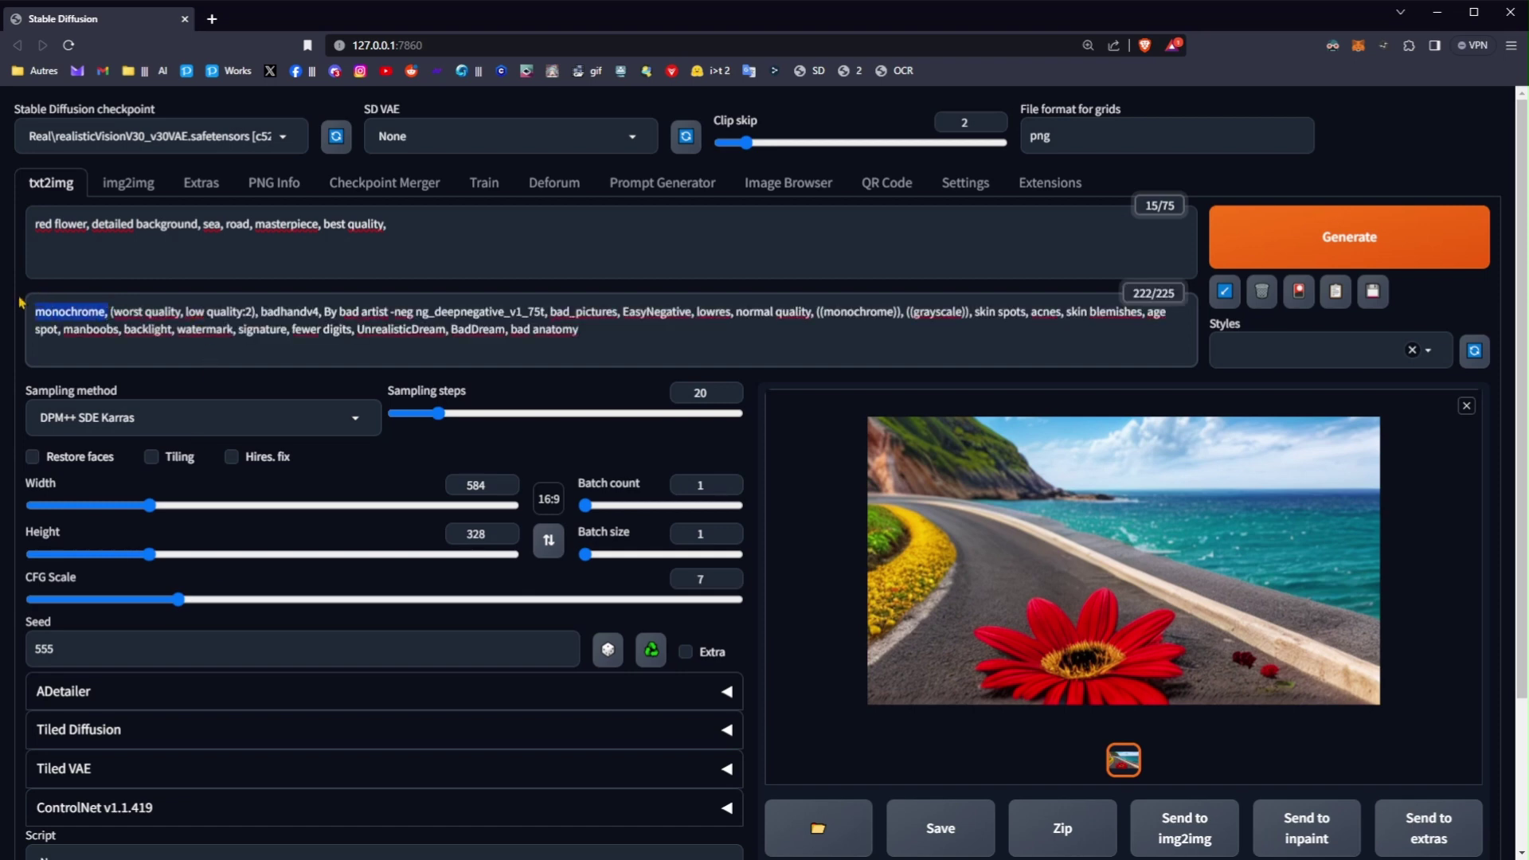
# Remove the leading term "monochrome," from the negative prompt, ahead of "(worst quality, low quality:2)"
pyautogui.press('BackSpace')
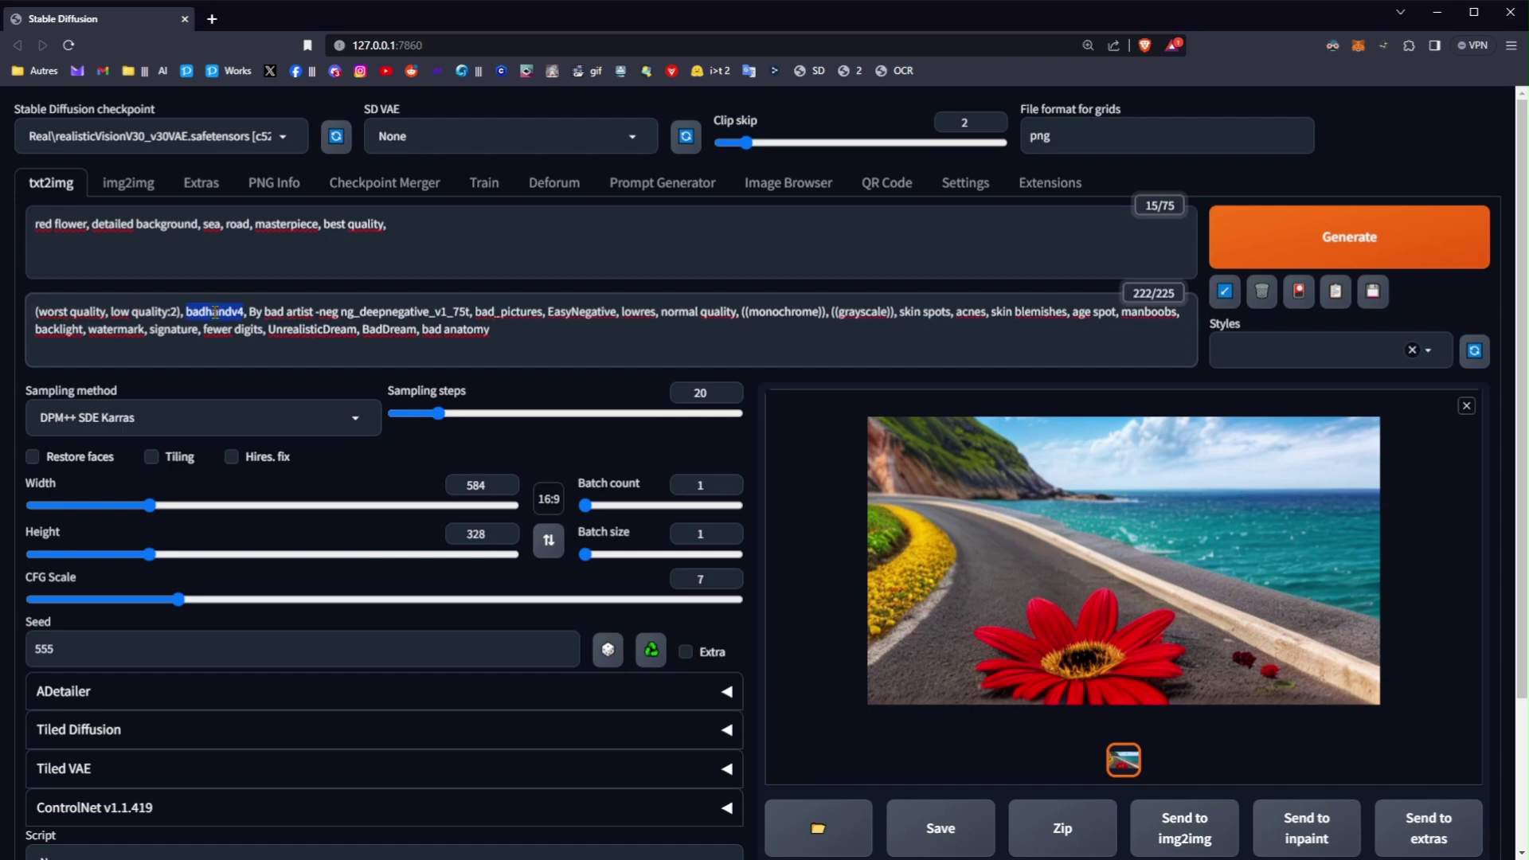
pyautogui.click(417, 246)
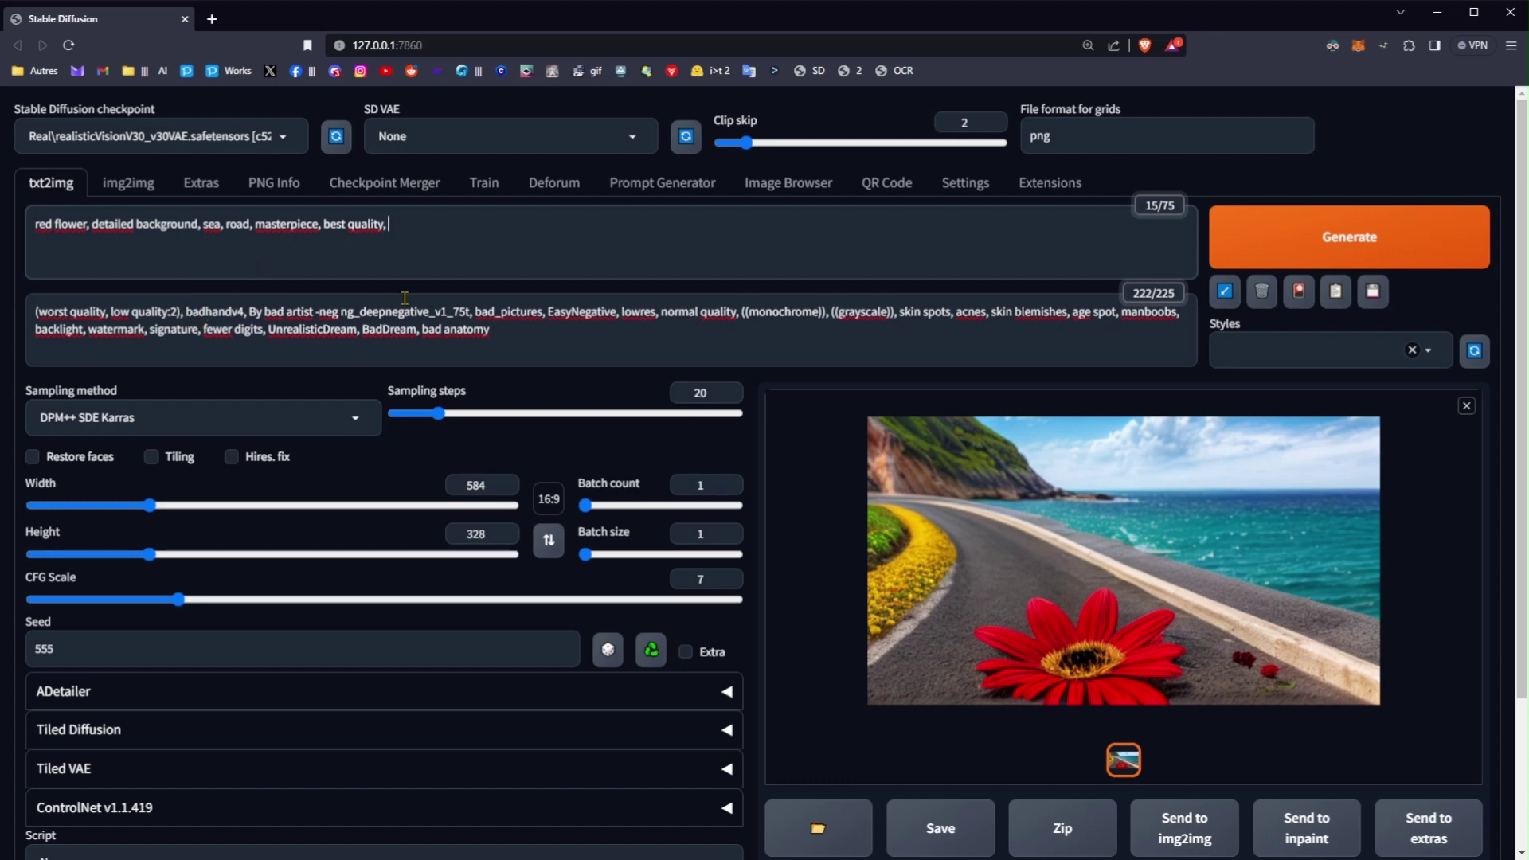
pyautogui.doubleClick(207, 311)
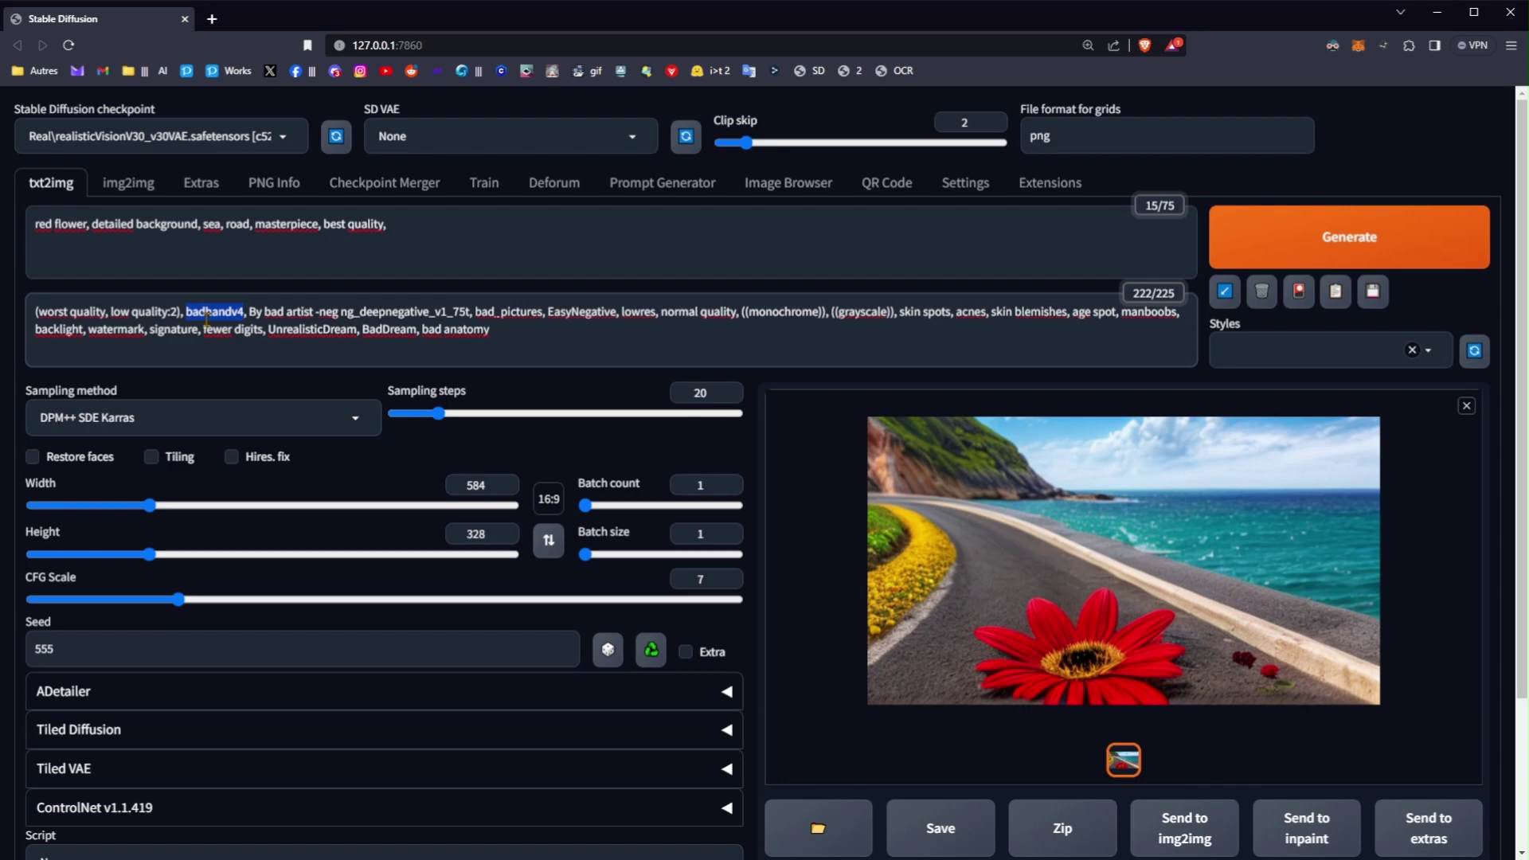
pyautogui.click(84, 312)
# Insert the emphasized term "(red color)," at the start of the positive prompt, in front of "red flower"
pyautogui.click(50, 224)
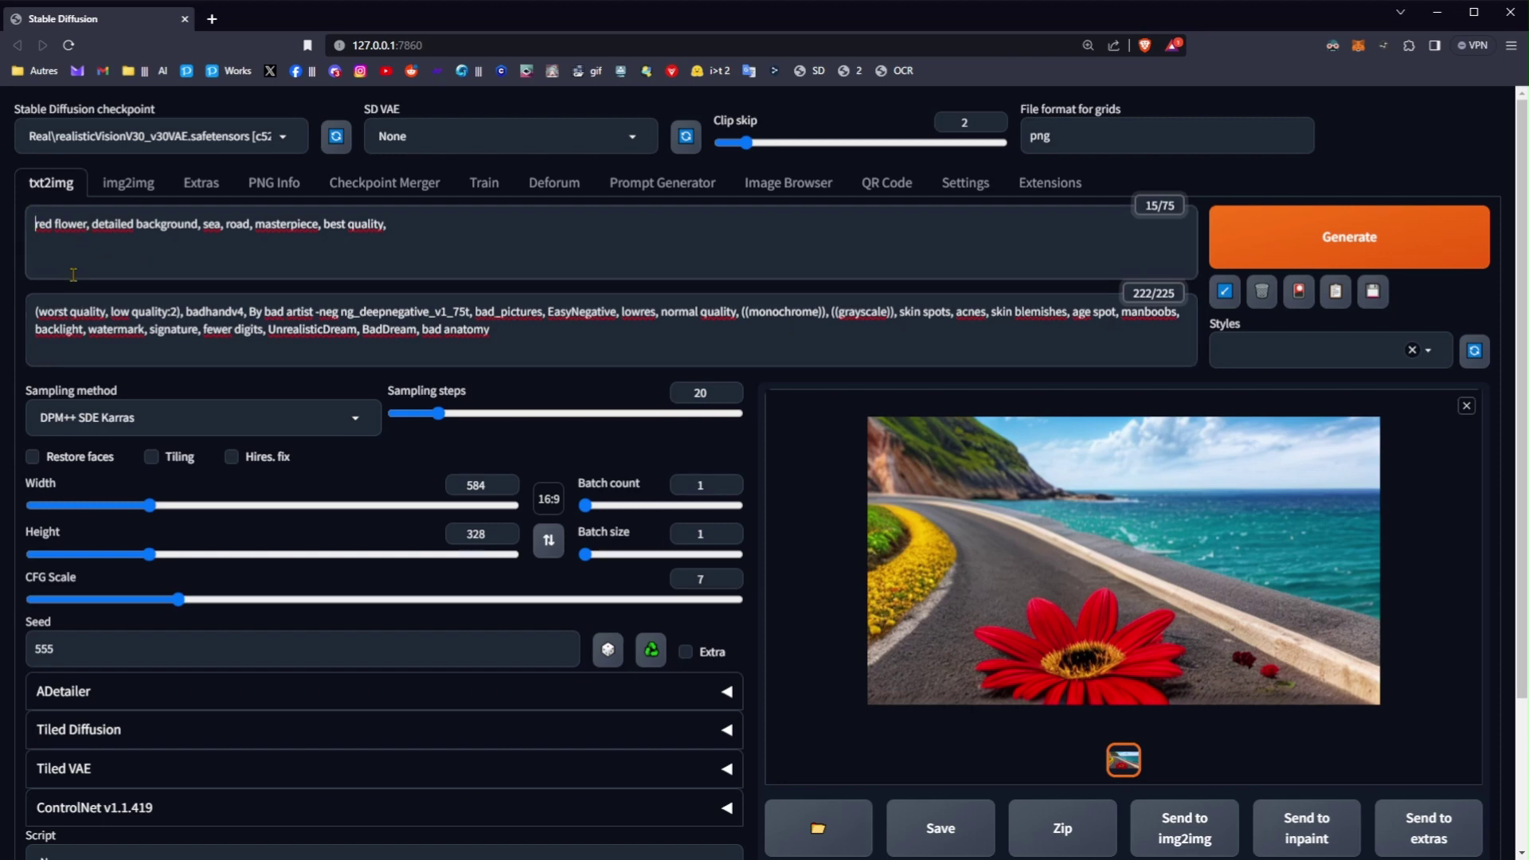
pyautogui.press('Home')
pyautogui.write('(')
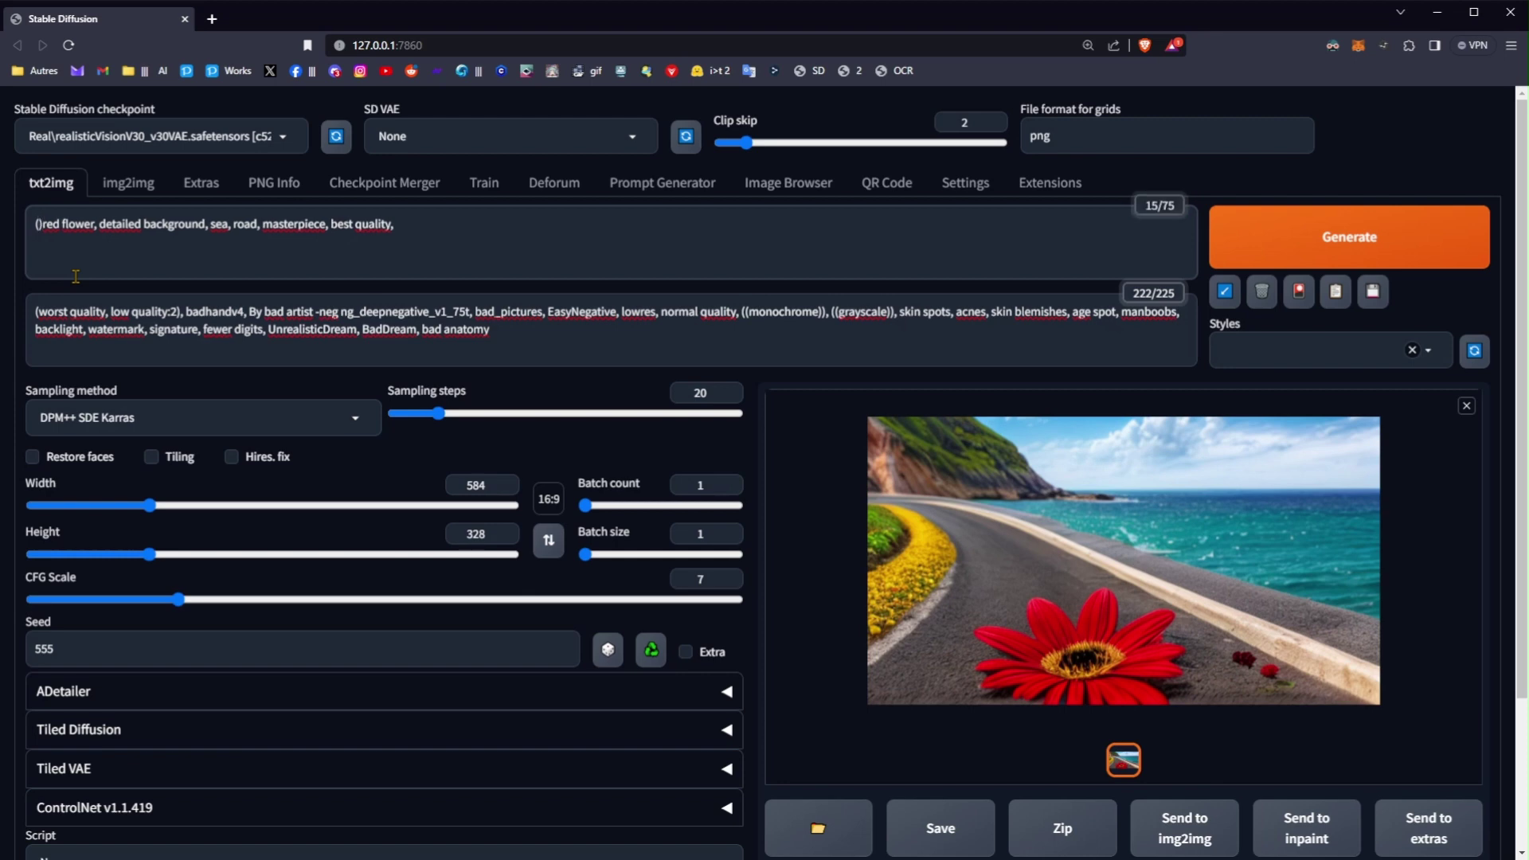
pyautogui.write('red color)')
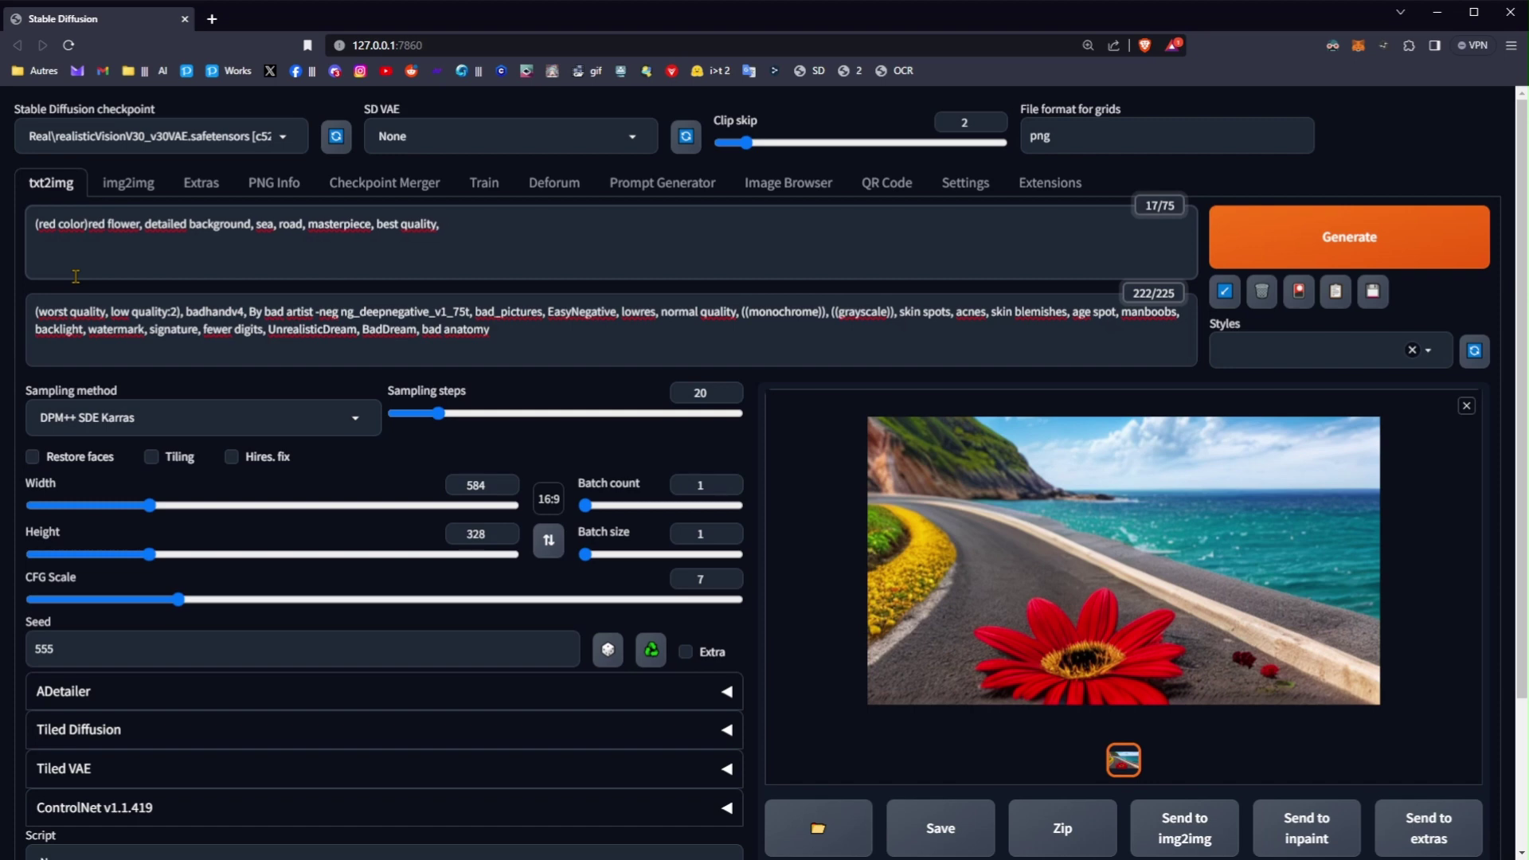
pyautogui.write(',')
pyautogui.press('Delete')
pyautogui.press('Delete')
pyautogui.press('Delete')
pyautogui.press('Delete')
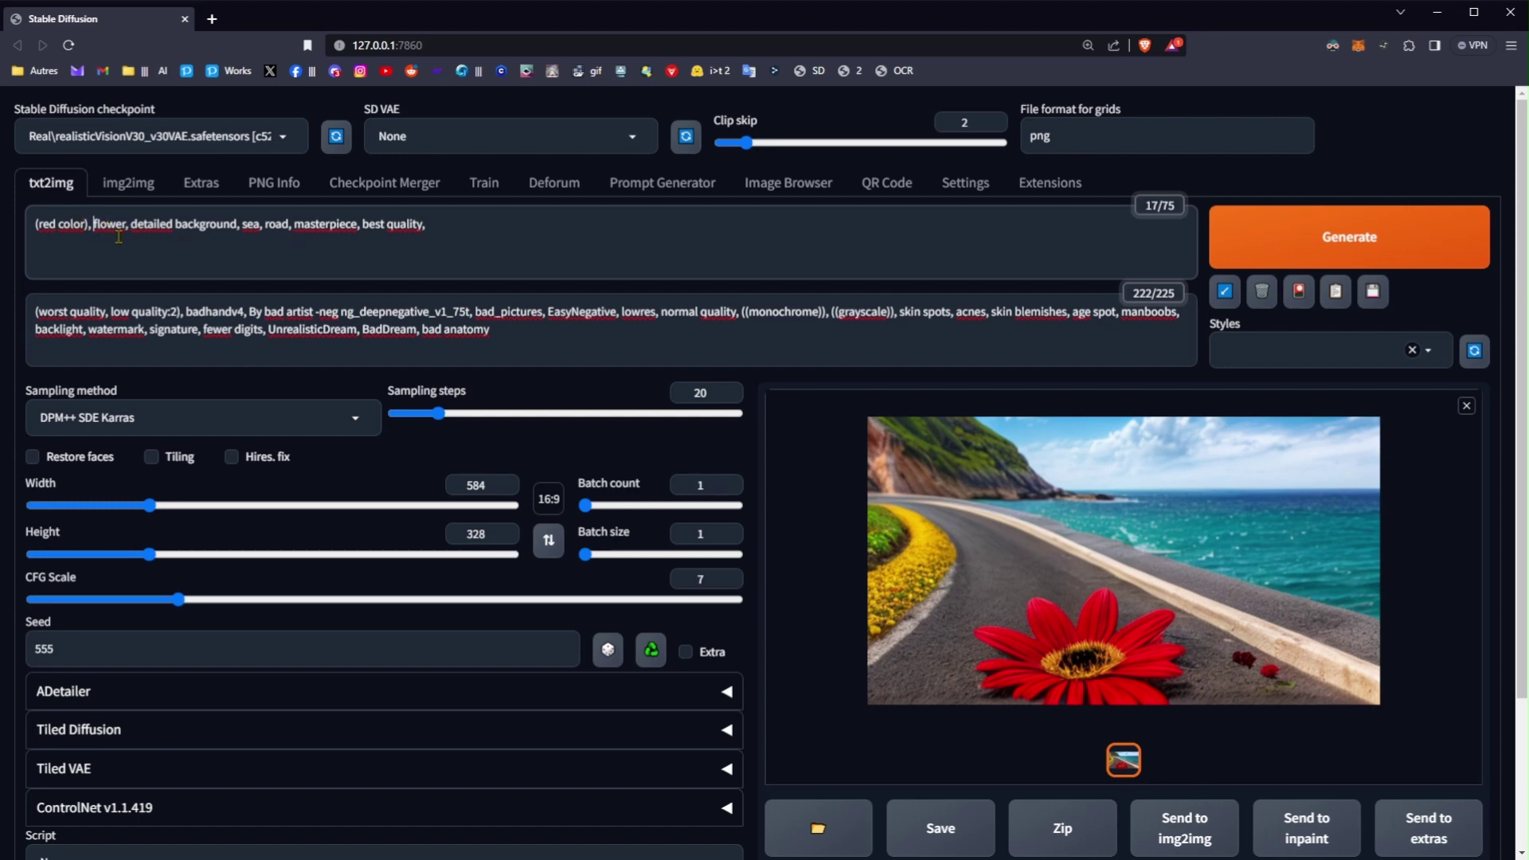
pyautogui.write('red')
pyautogui.press('Left')
pyautogui.press('Left')
pyautogui.press('Left')
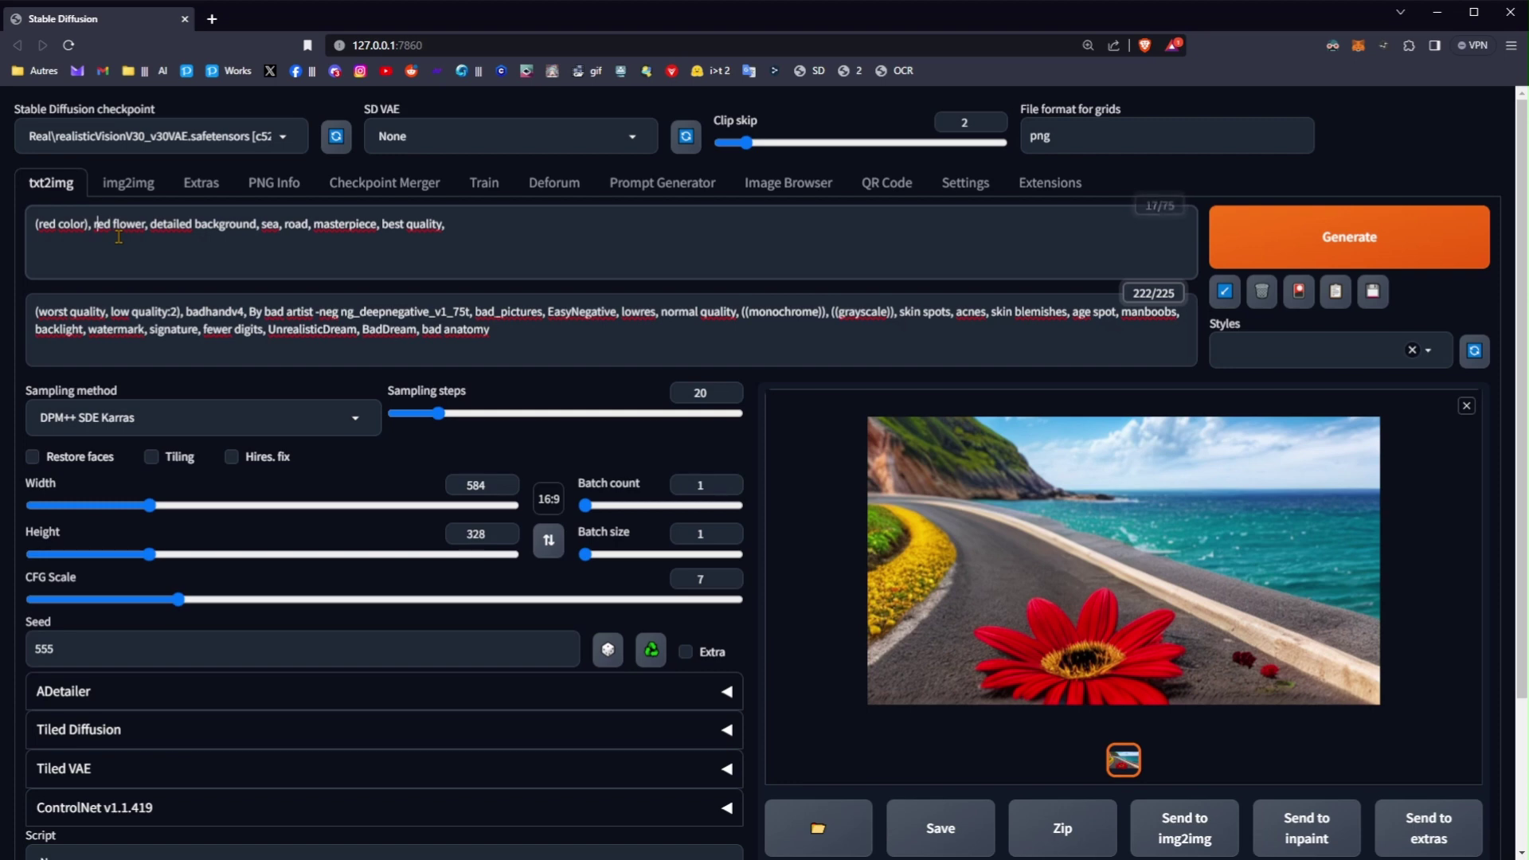
pyautogui.write('"')
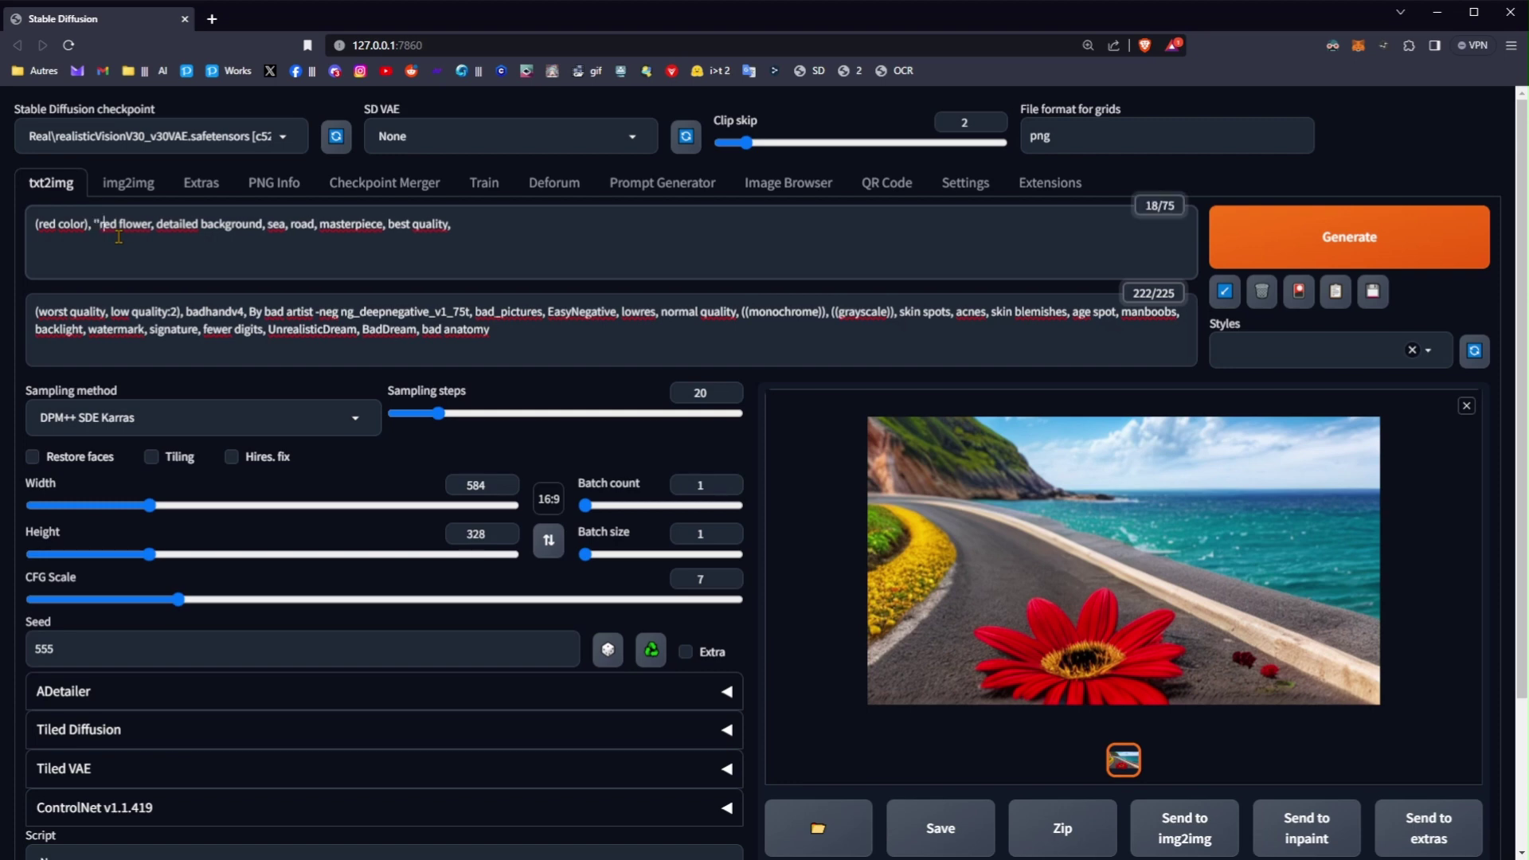
pyautogui.press('Delete')
pyautogui.press('BackSpace')
pyautogui.write('r')
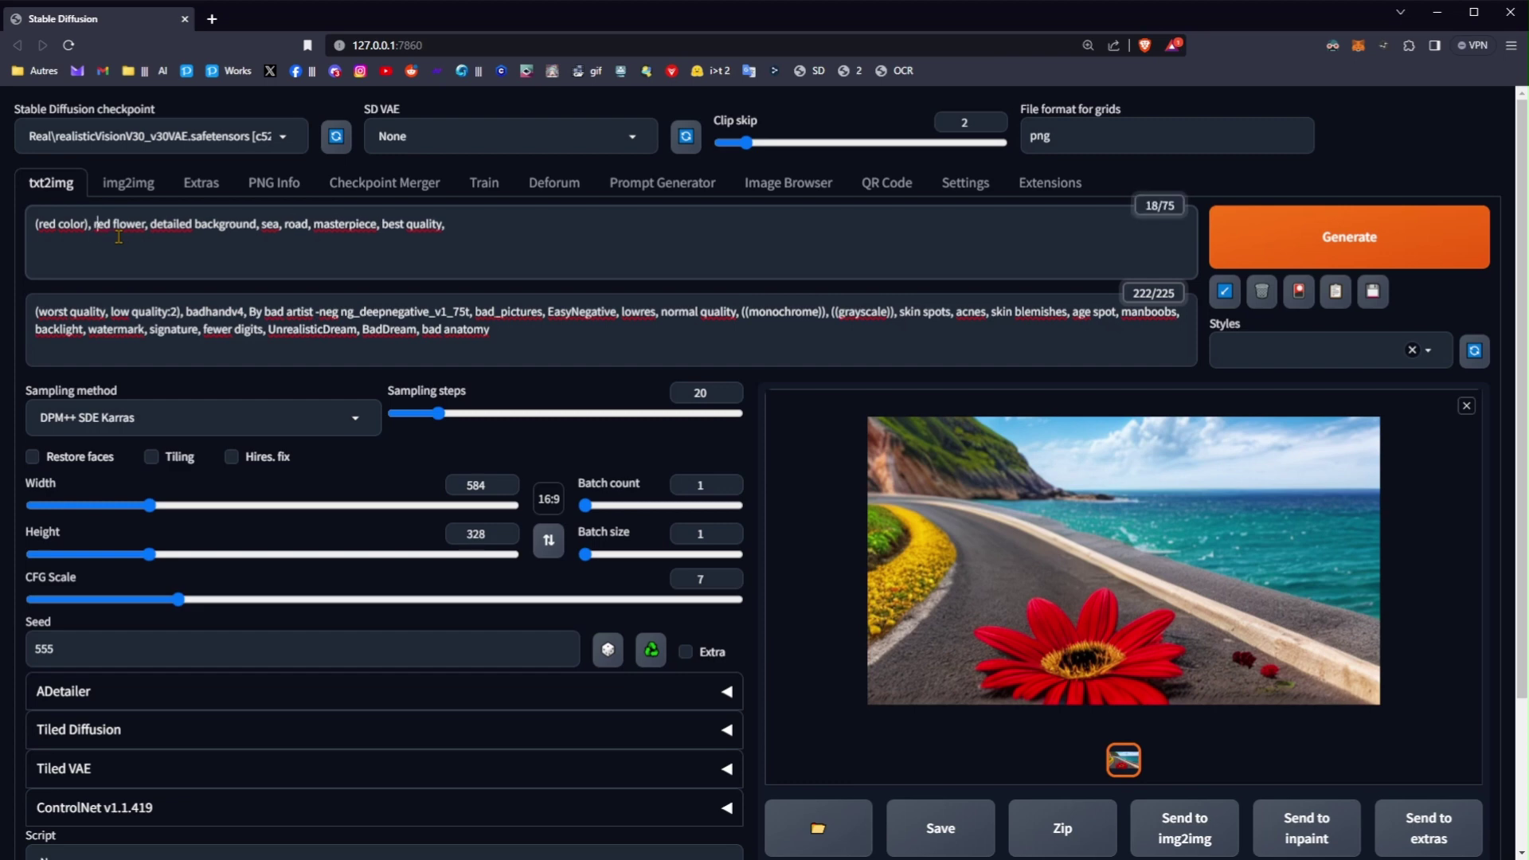
# Wrap "red flower" in double parentheses in the positive prompt so that it reads "((red flower))"
pyautogui.write('((')
pyautogui.press('Left')
pyautogui.press('Left')
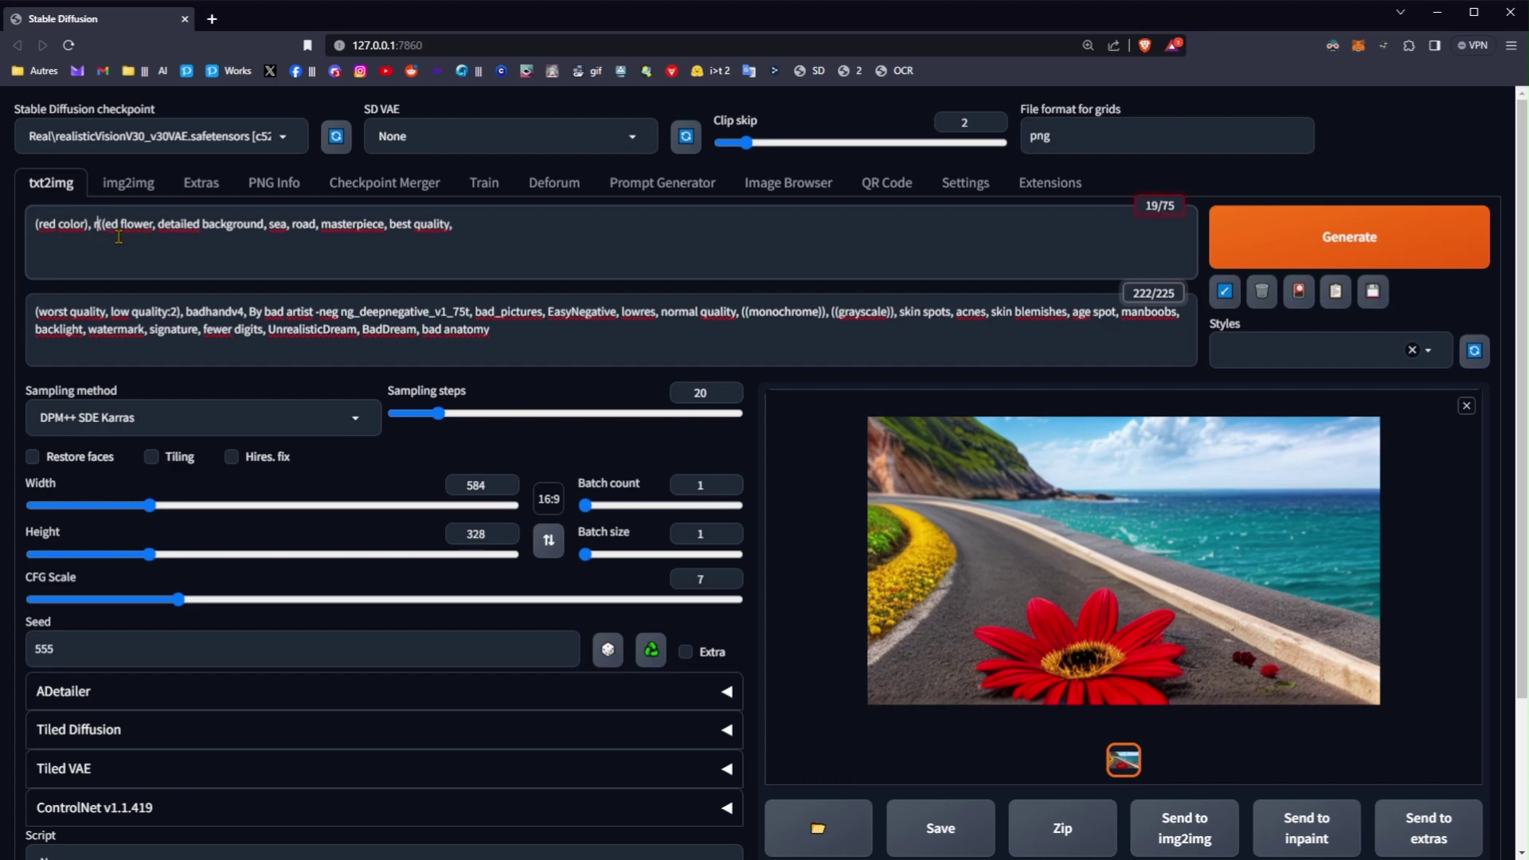
pyautogui.press('BackSpace')
pyautogui.press('Right')
pyautogui.press('Right')
pyautogui.write('r')
pyautogui.press('Right')
pyautogui.press('Right')
pyautogui.press('Right')
pyautogui.press('Right')
pyautogui.press('Right')
pyautogui.press('Right')
pyautogui.press('Right')
pyautogui.press('Right')
pyautogui.press('Right')
pyautogui.write('))')
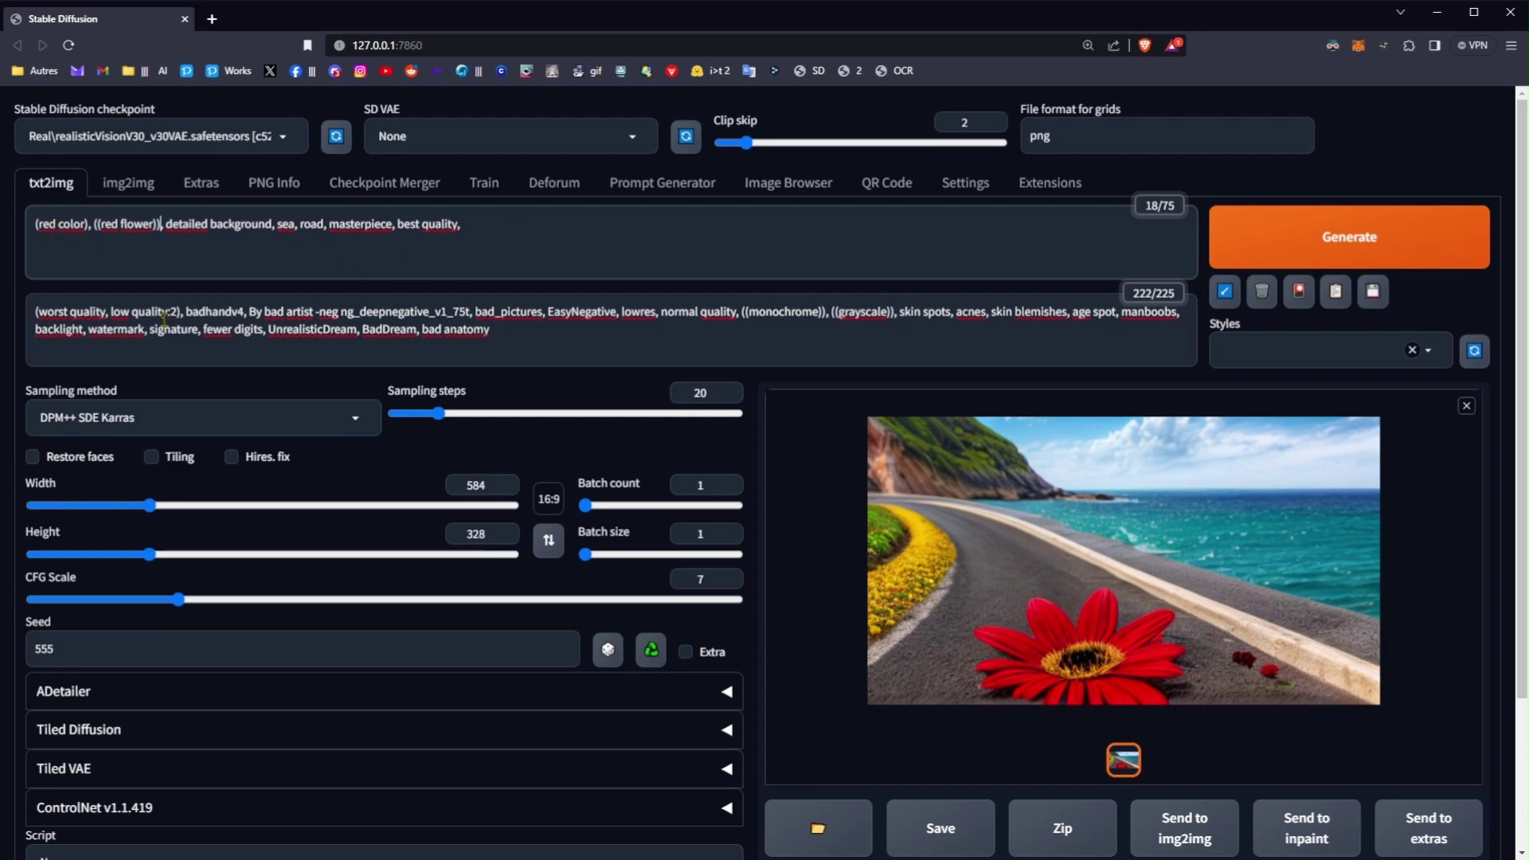
# Set the weight of the "(worst quality, low quality)" group in the negative prompt to 0.6
pyautogui.moveTo(113, 312); pyautogui.dragTo(164, 314)
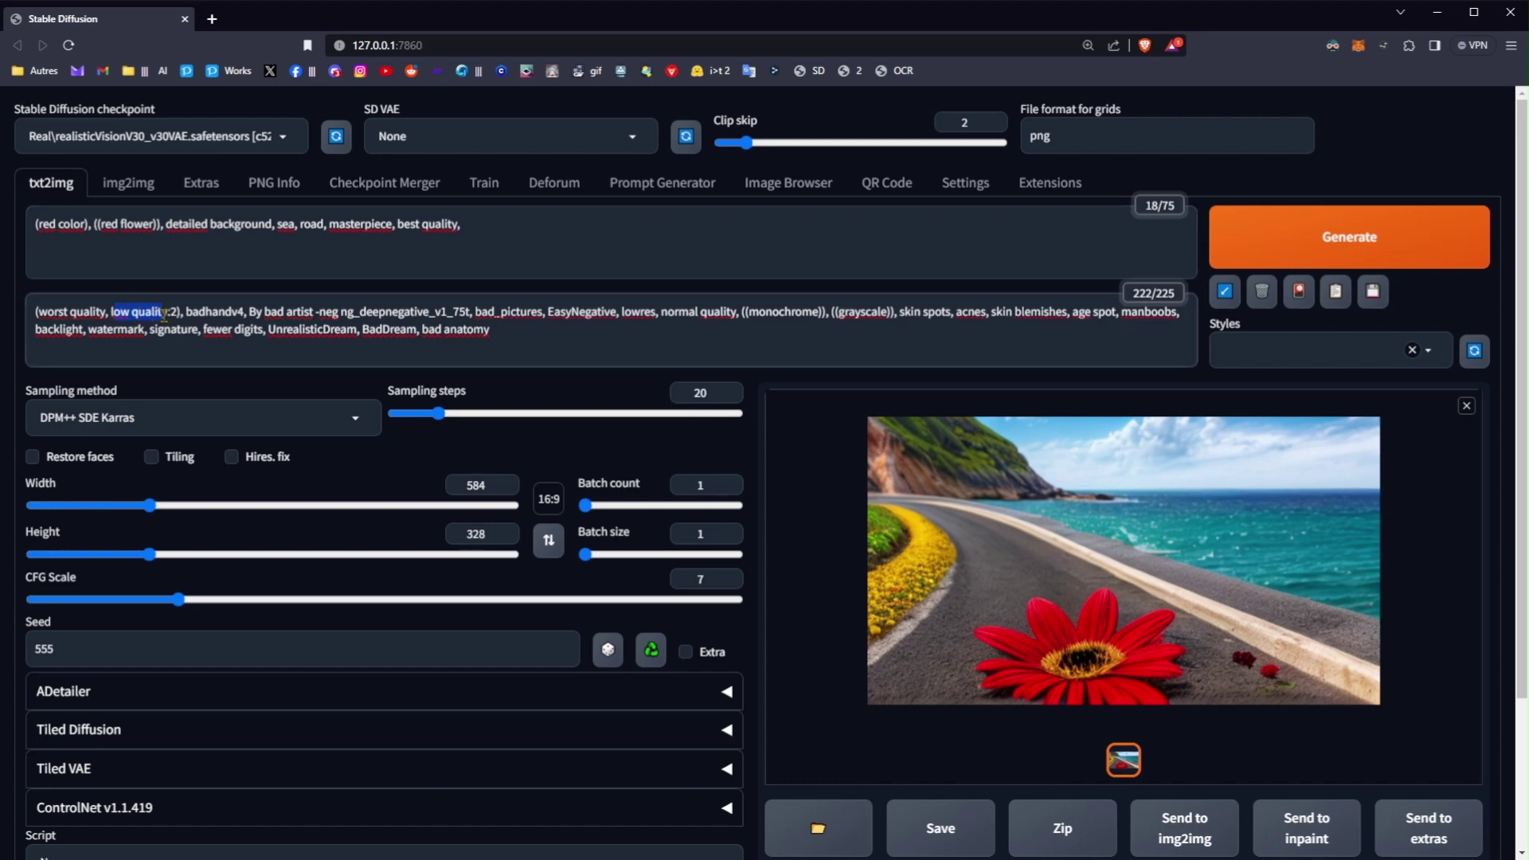
pyautogui.moveTo(164, 315); pyautogui.dragTo(171, 317)
pyautogui.click(171, 317)
pyautogui.hotkey('shift', 'Right')
pyautogui.write('1')
pyautogui.write('0.6')
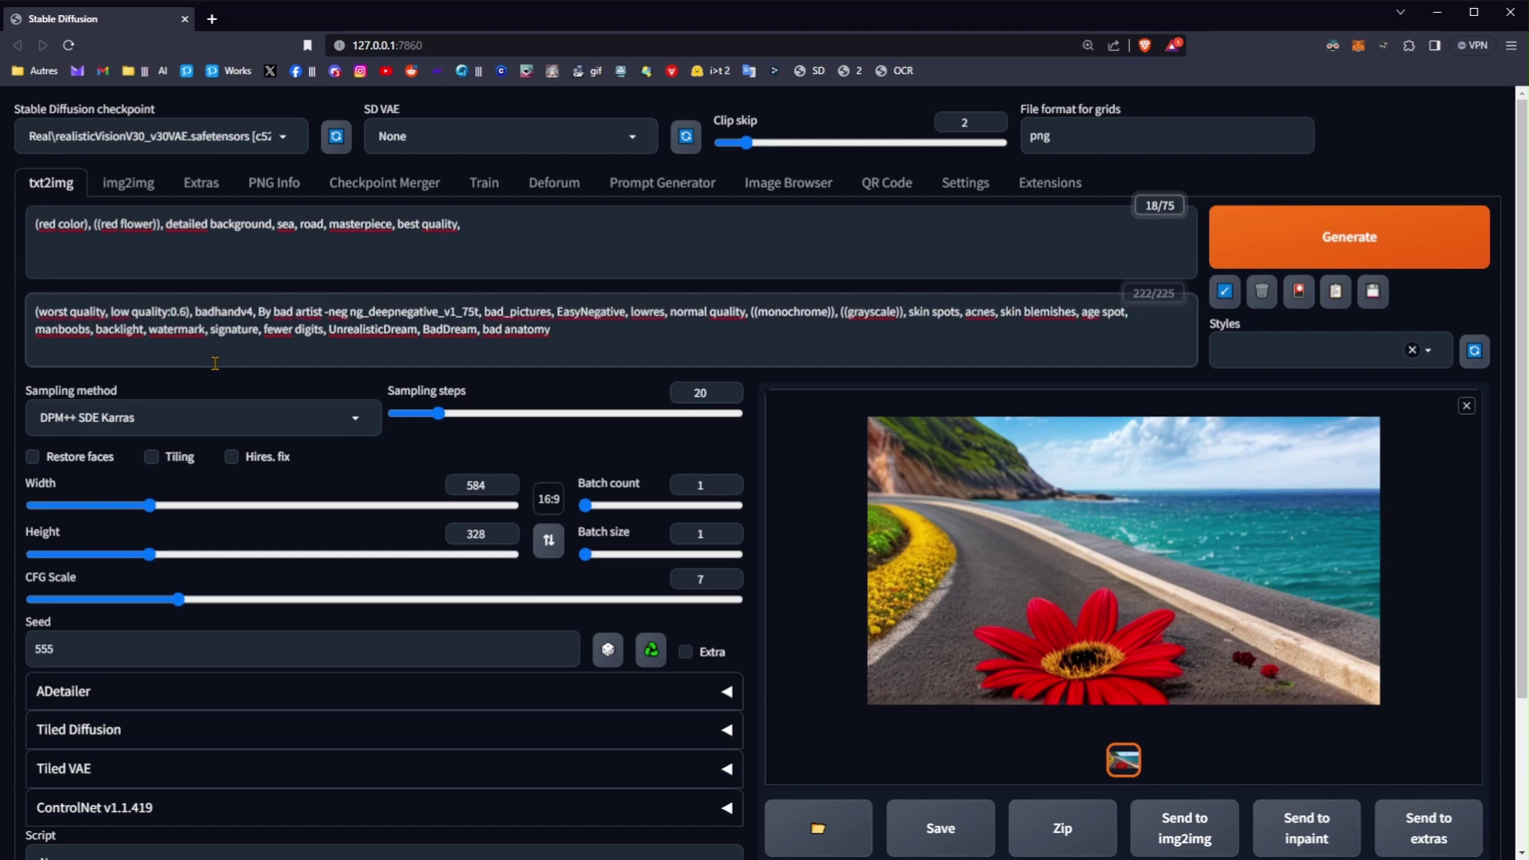
# Try a weight of 1.2 for the "(worst quality, low quality)" group and return it to 2
pyautogui.hotkey('shift', 'Left')
pyautogui.hotkey('shift', 'Left')
pyautogui.hotkey('shift', 'Left')
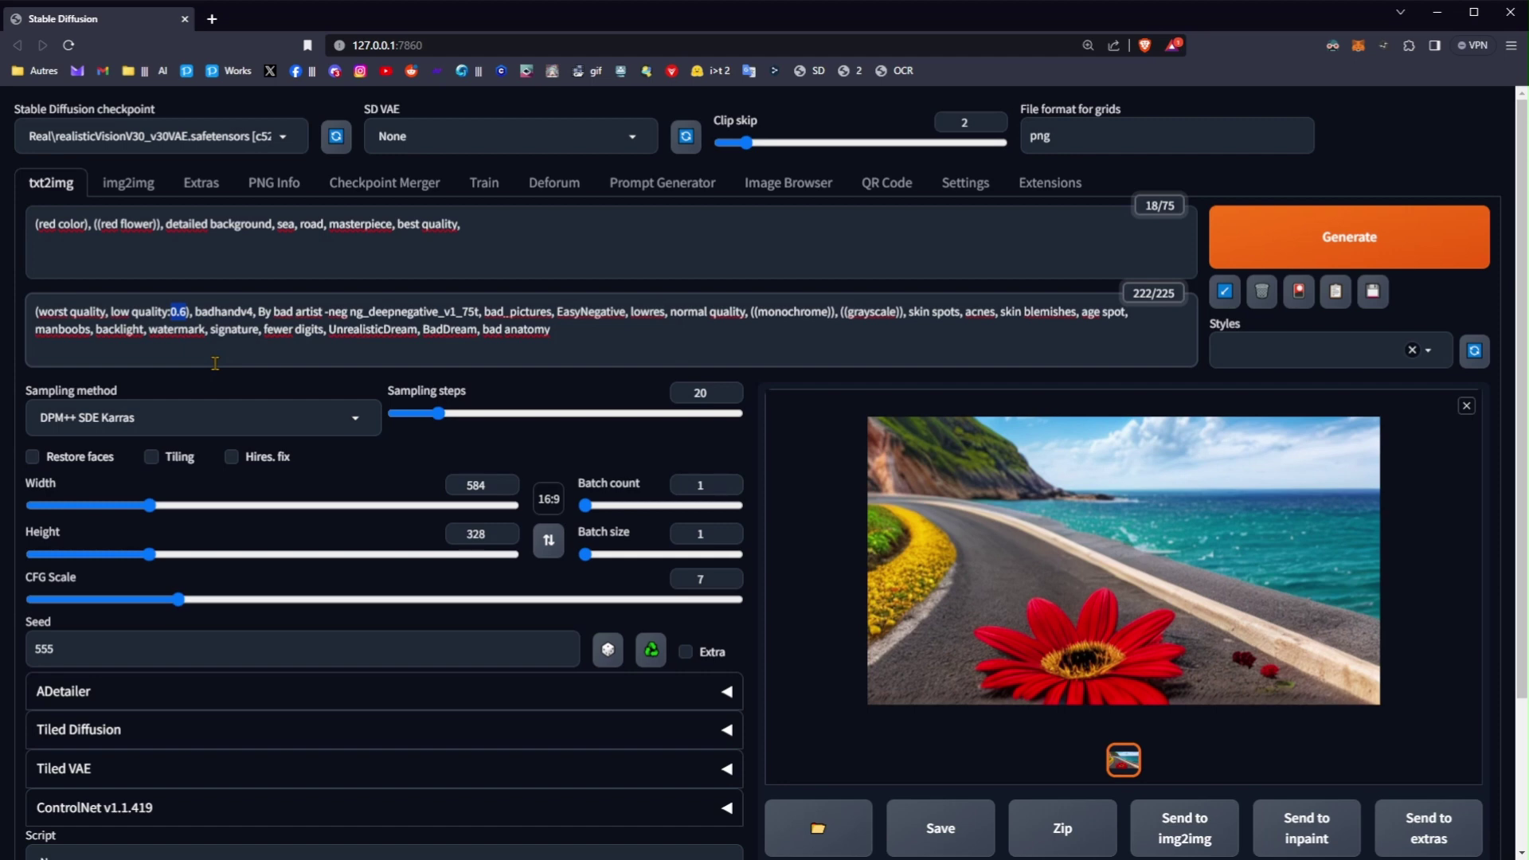
pyautogui.write('1.2')
pyautogui.hotkey('shift', 'Left')
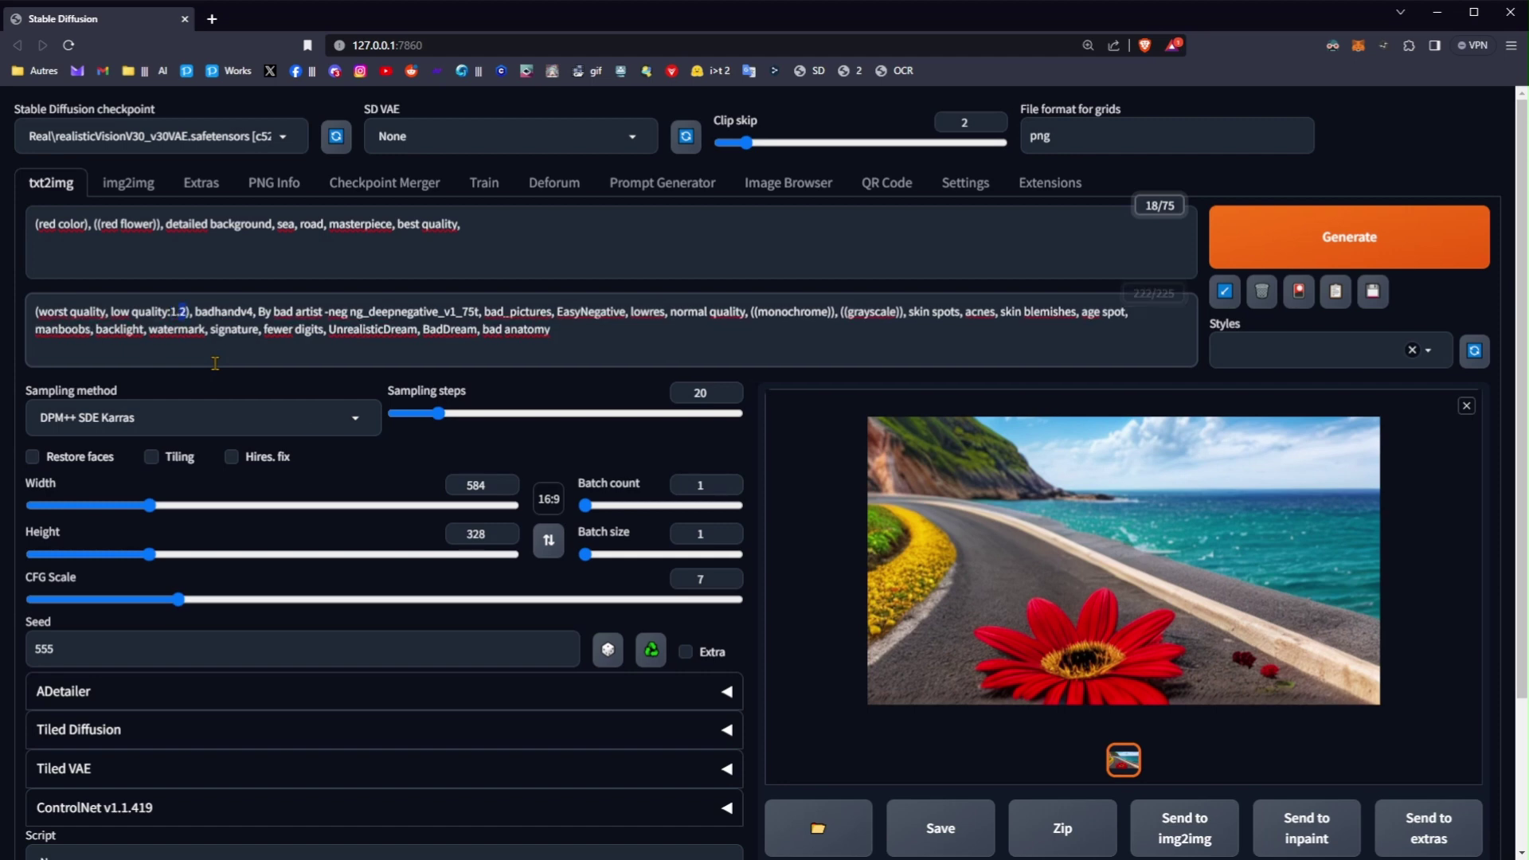
pyautogui.hotkey('shift', 'Left')
pyautogui.hotkey('shift', 'Left')
pyautogui.write('2')
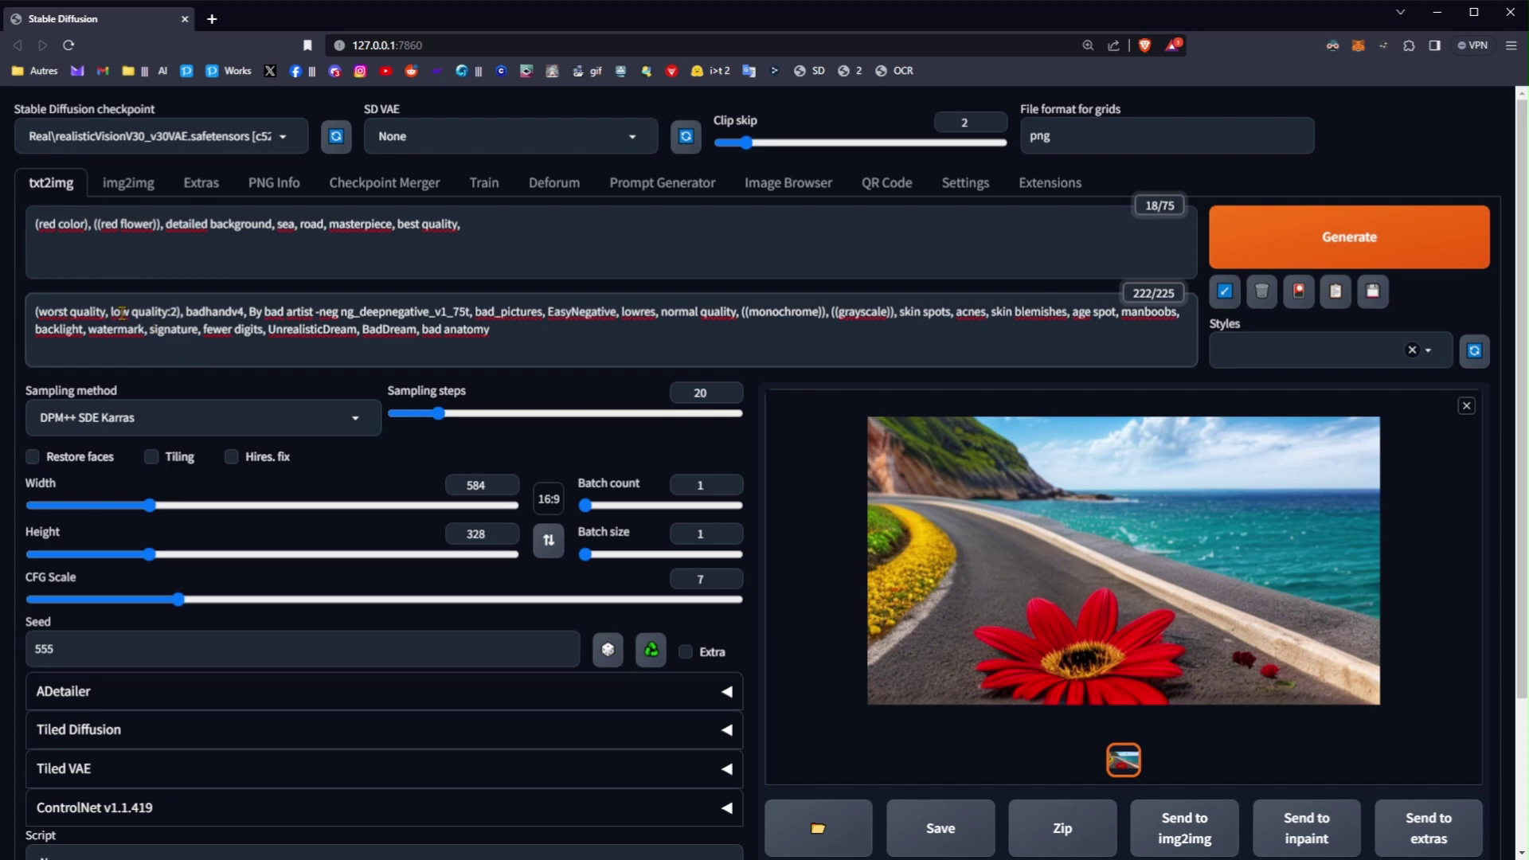
# Delete the trailing terms ", masterpiece, best quality," from the positive prompt so that it ends with "road"
pyautogui.click(626, 213)
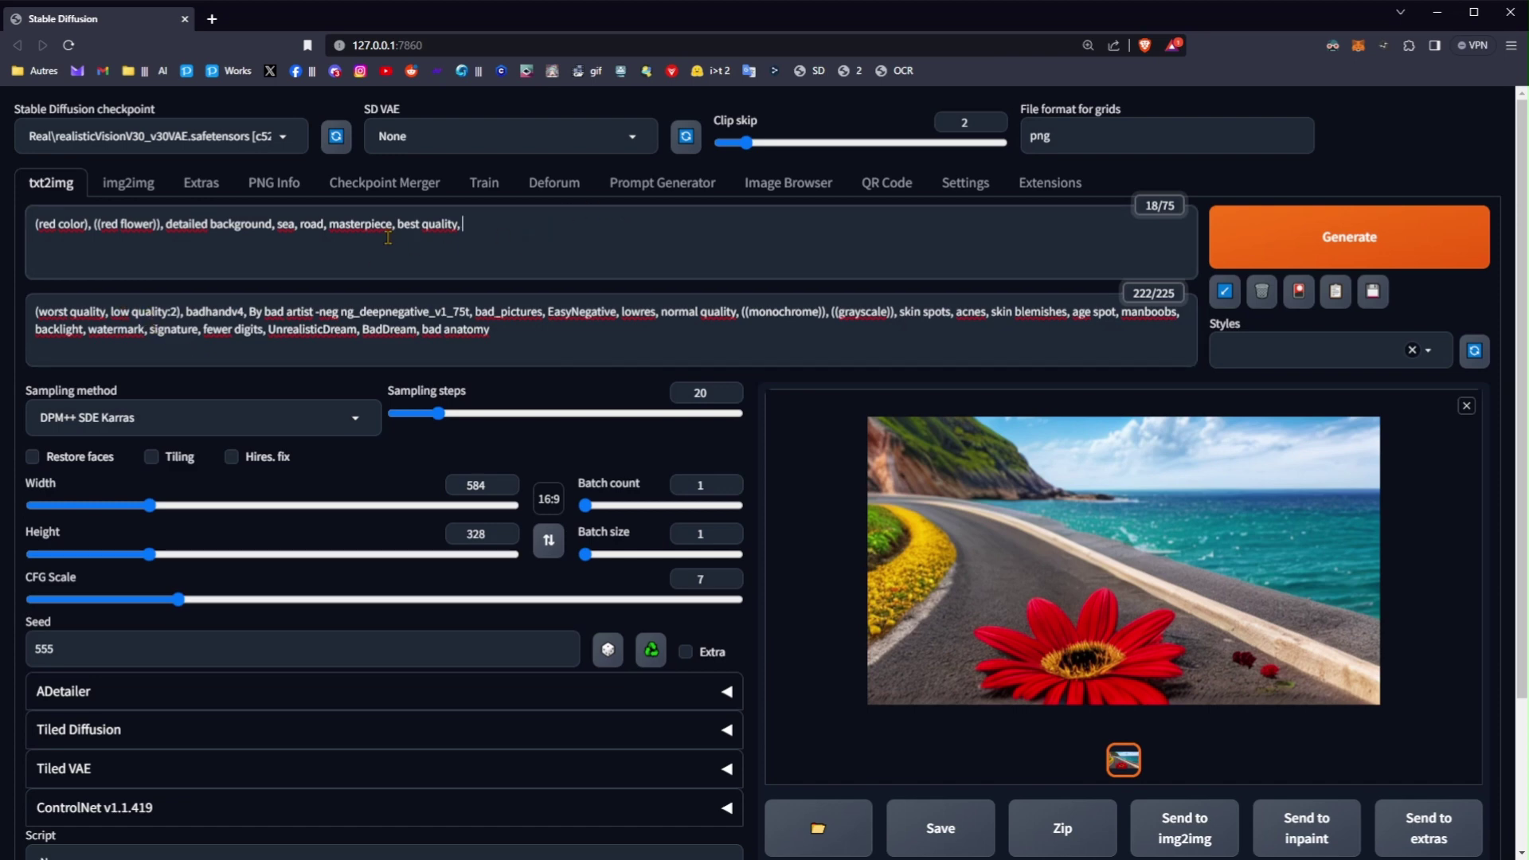
pyautogui.moveTo(463, 227); pyautogui.dragTo(322, 231)
pyautogui.press('BackSpace')
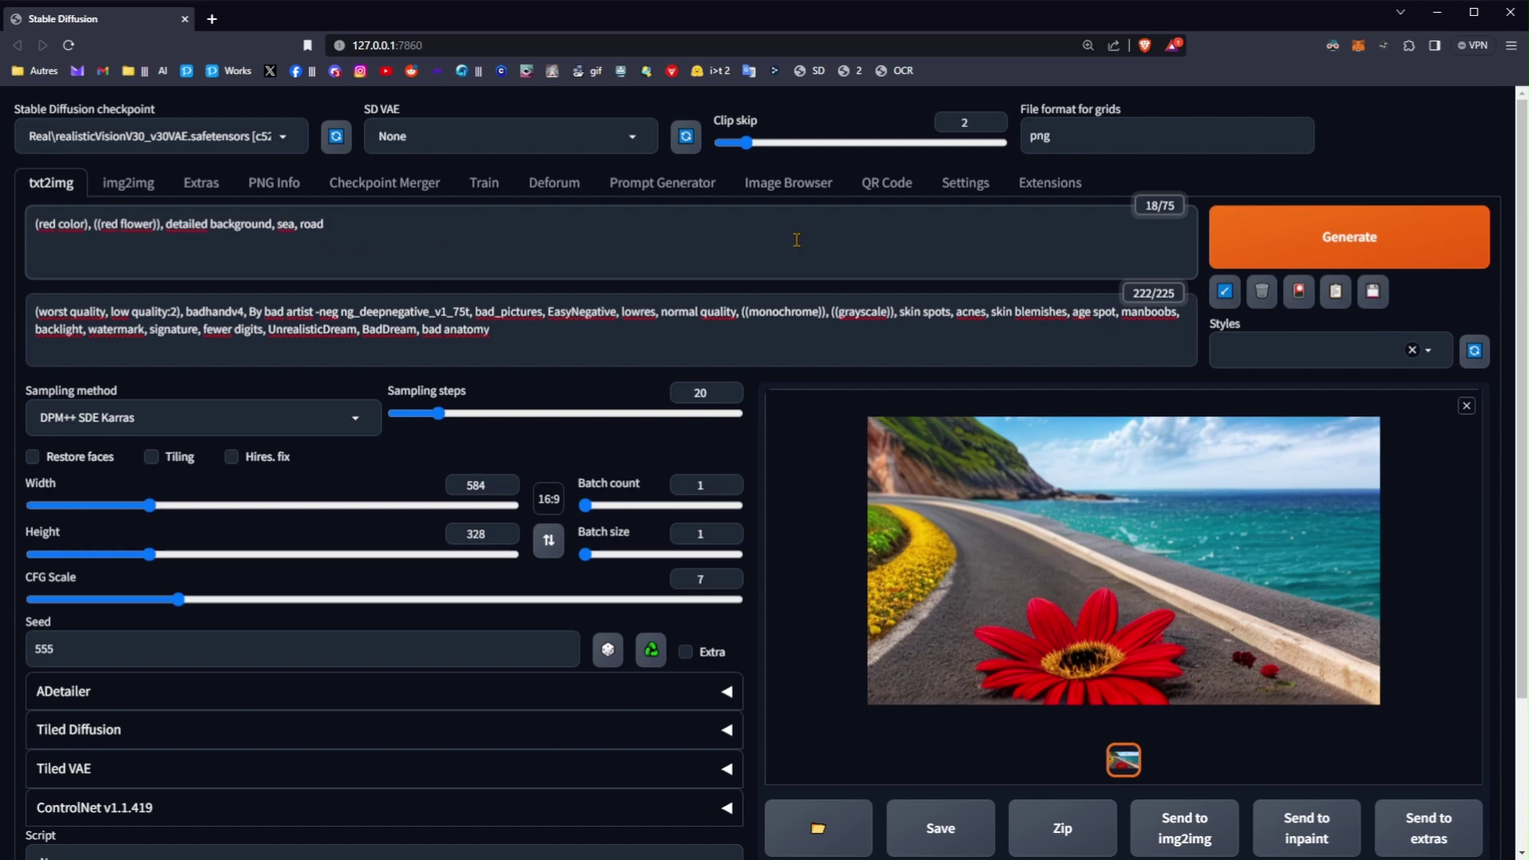
# Generate the 584 by 328 image from the shortened prompt and view the result enlarged
pyautogui.hotkey('ctrl', 'Return')
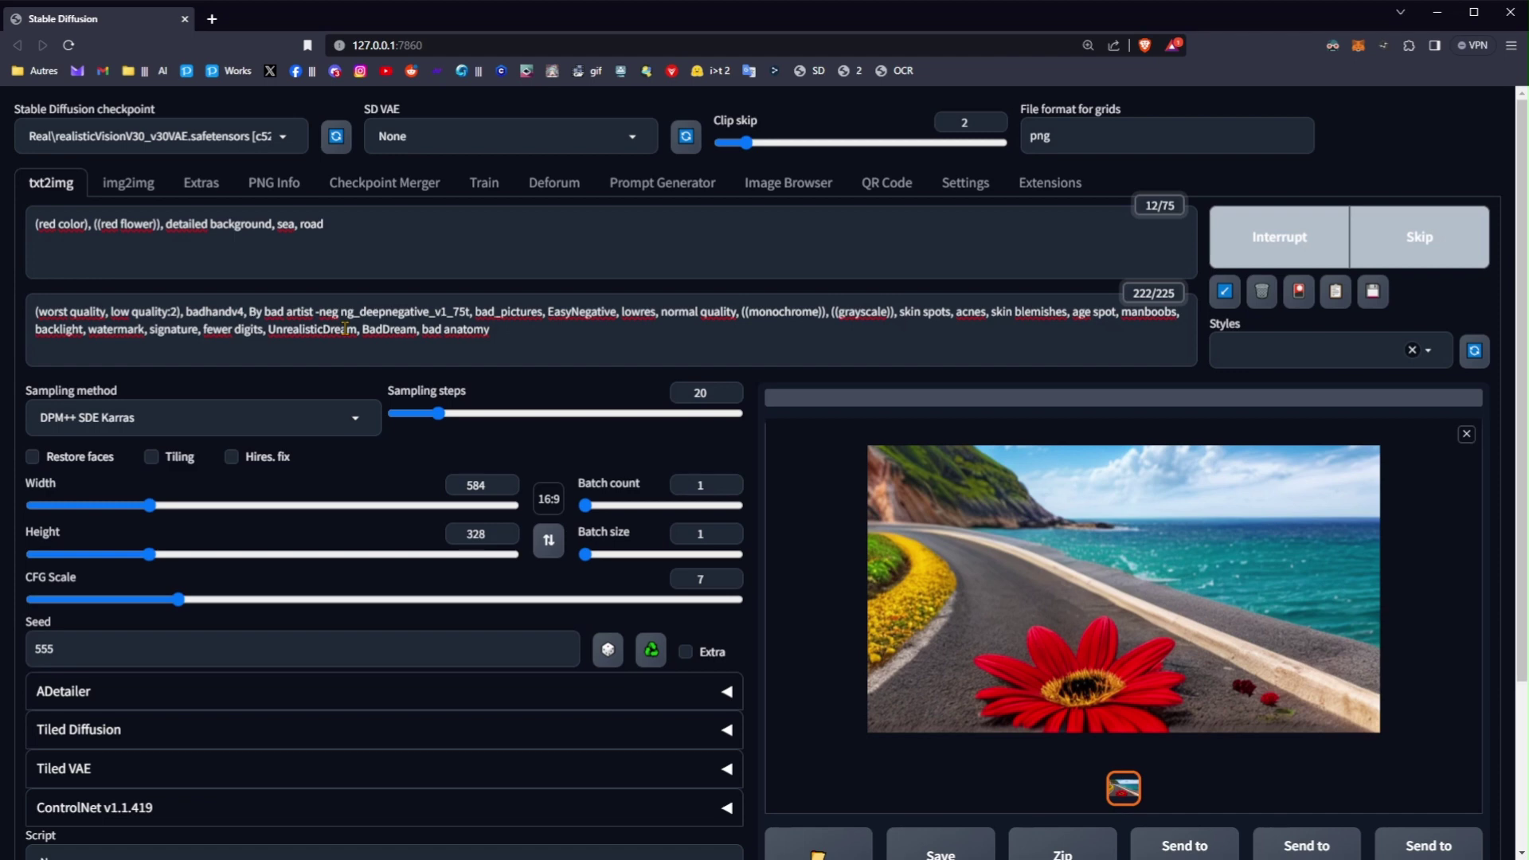
pyautogui.click(426, 245)
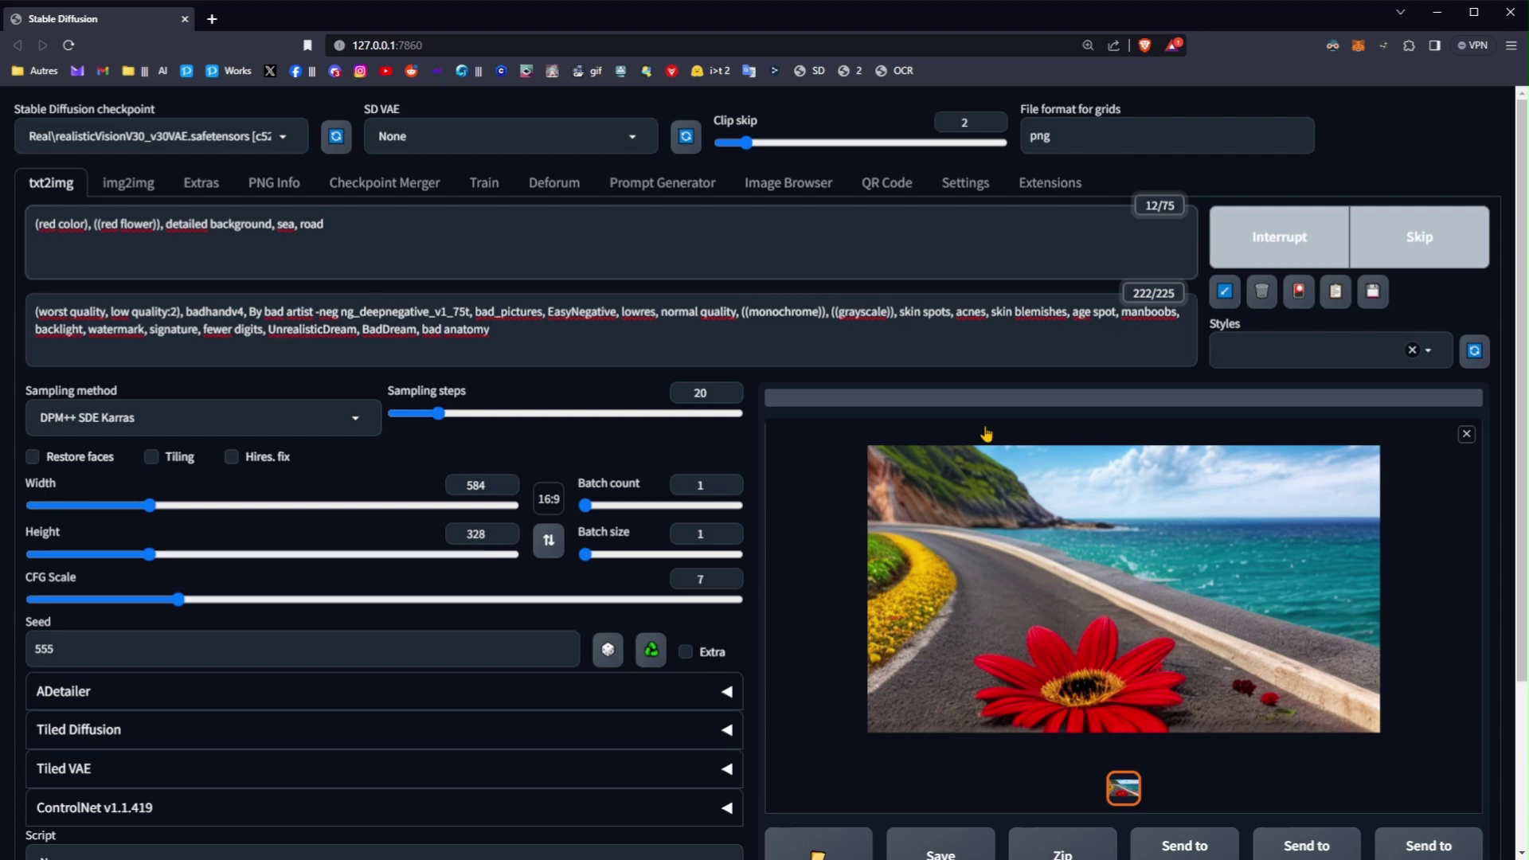
pyautogui.click(749, 248)
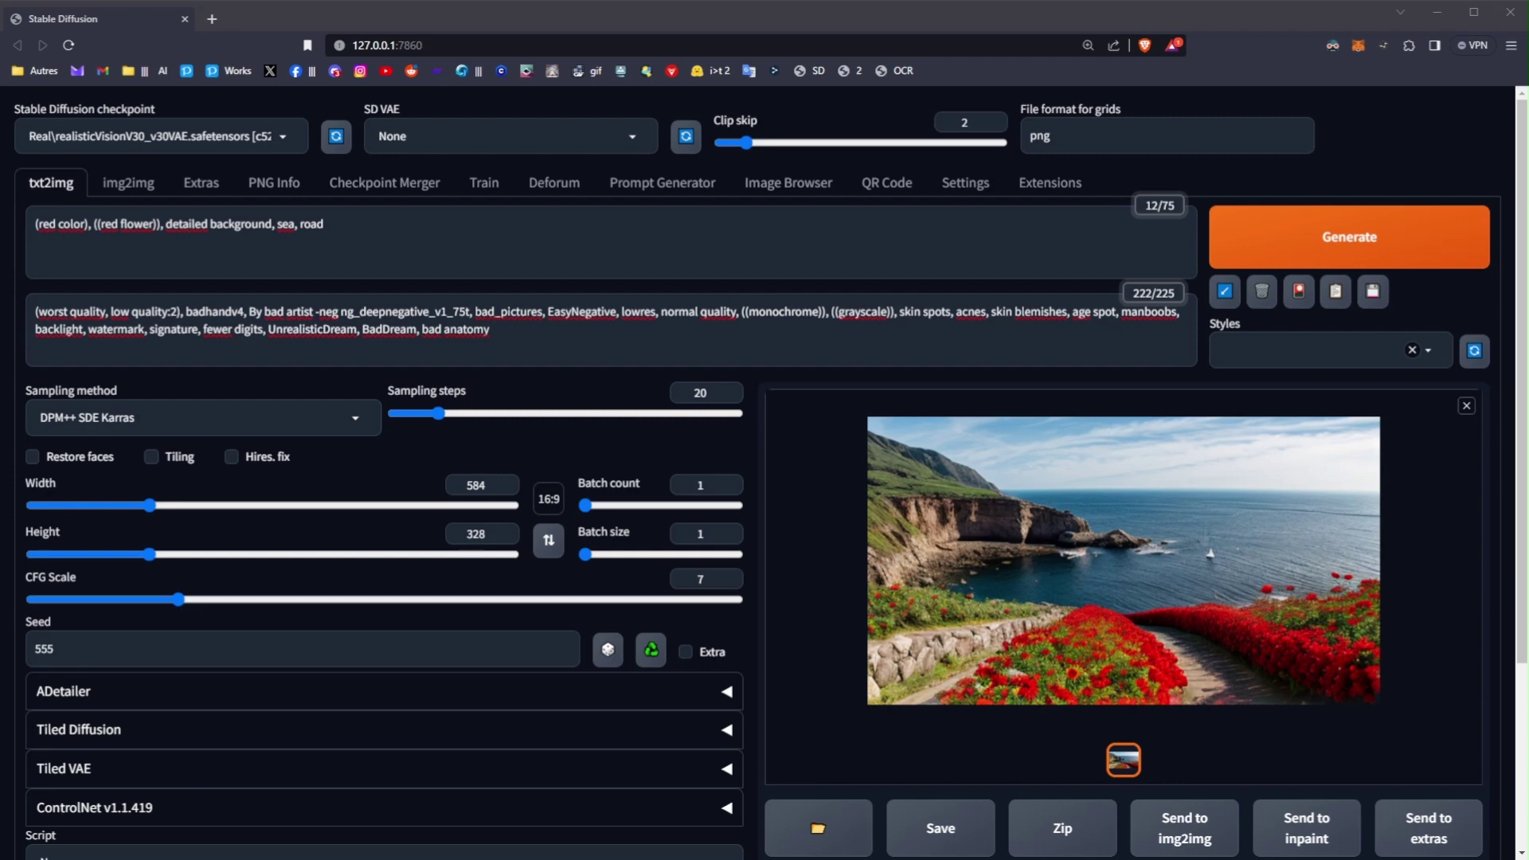
pyautogui.click(973, 617)
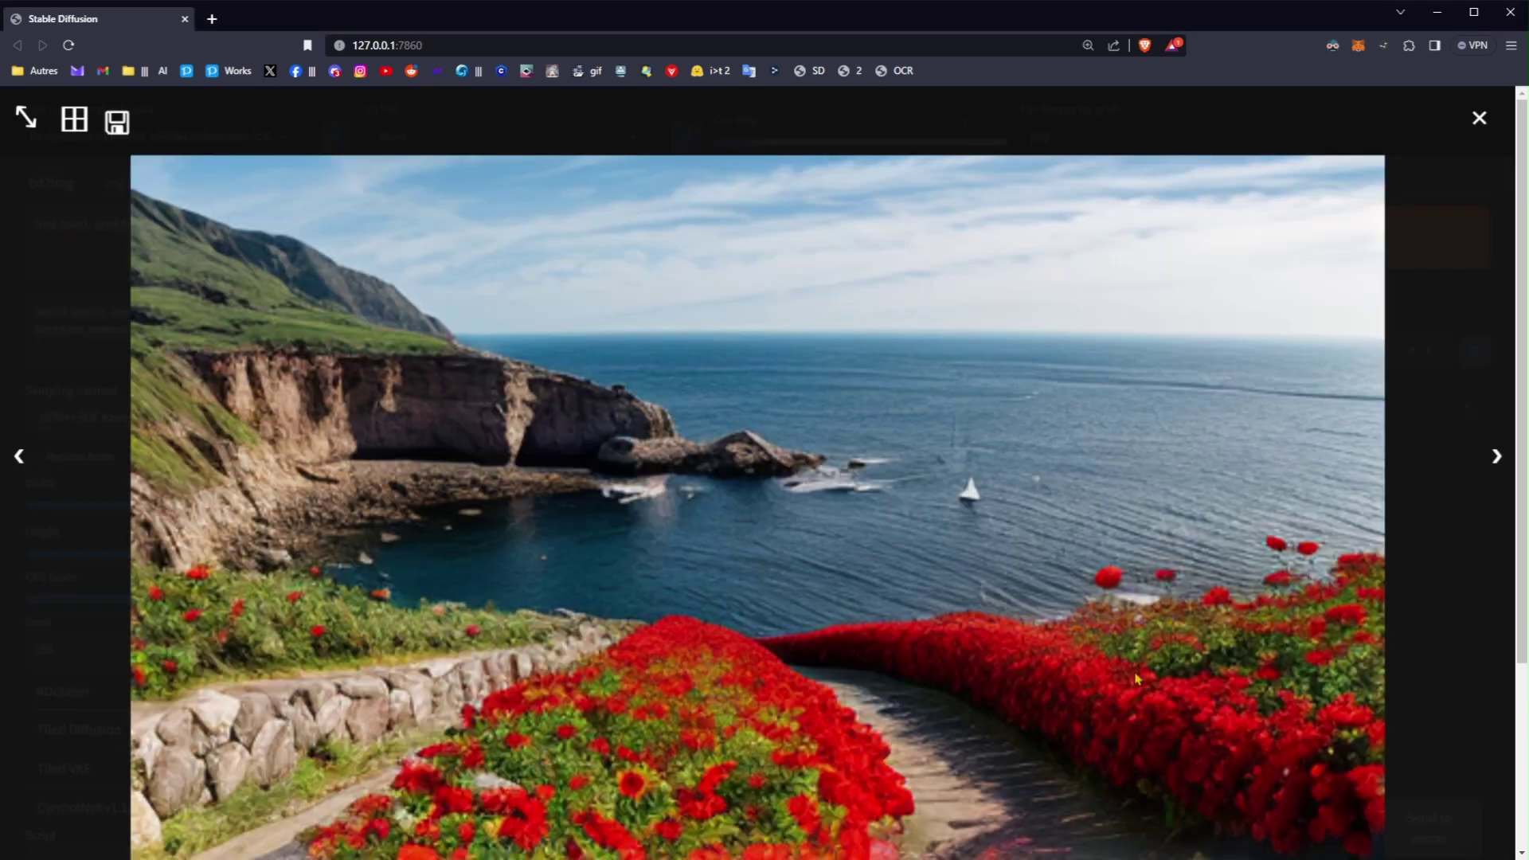
pyautogui.click(1479, 117)
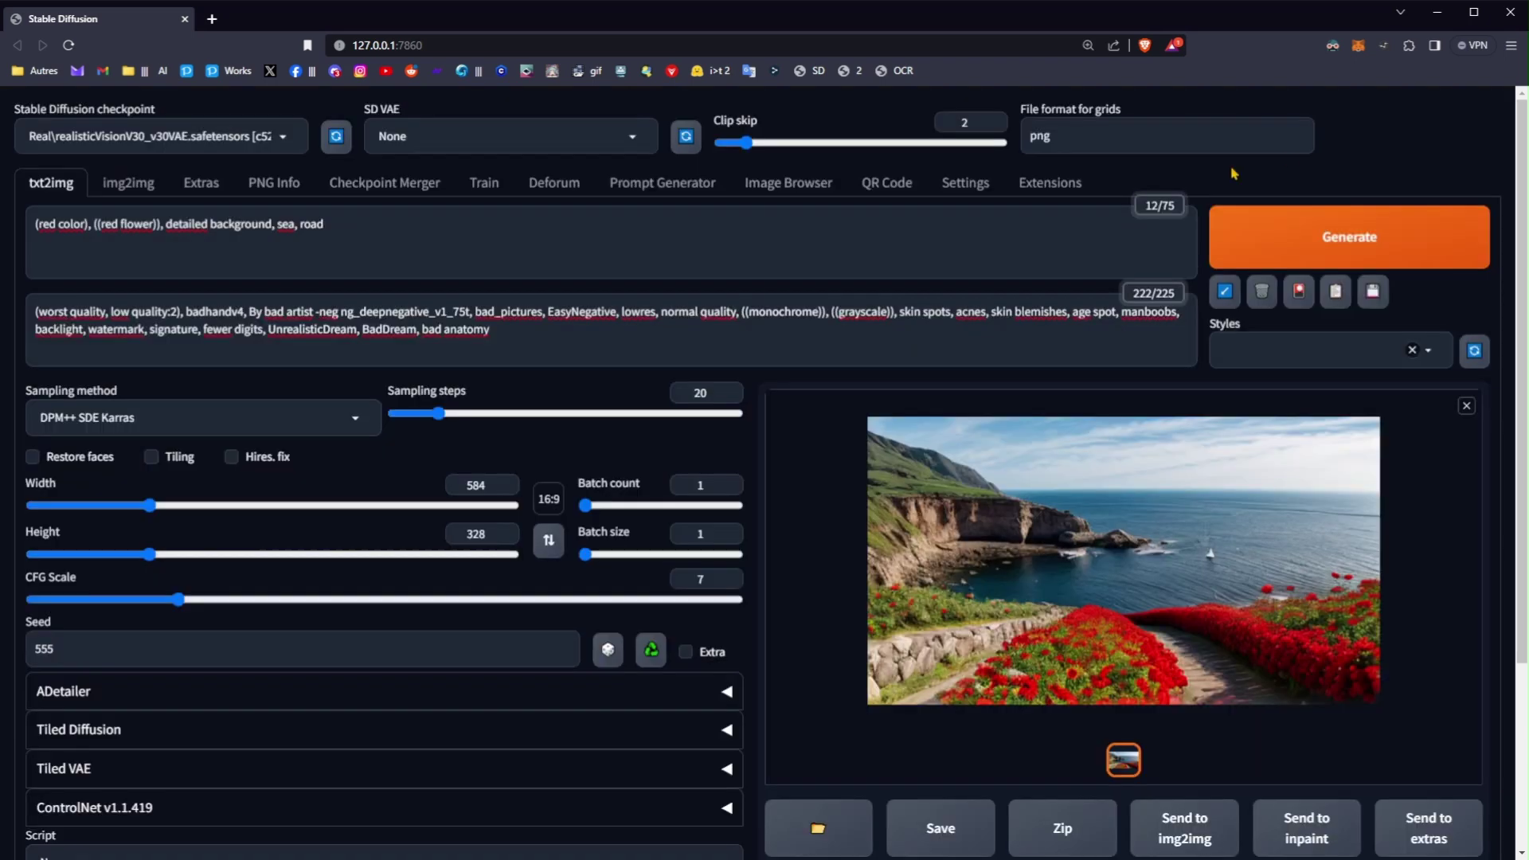
# Append pasted quality terms to the positive prompt after "road," and trim them to "(8k, RAW photo, best quality, masterpiece:1.2)"
pyautogui.click(408, 225)
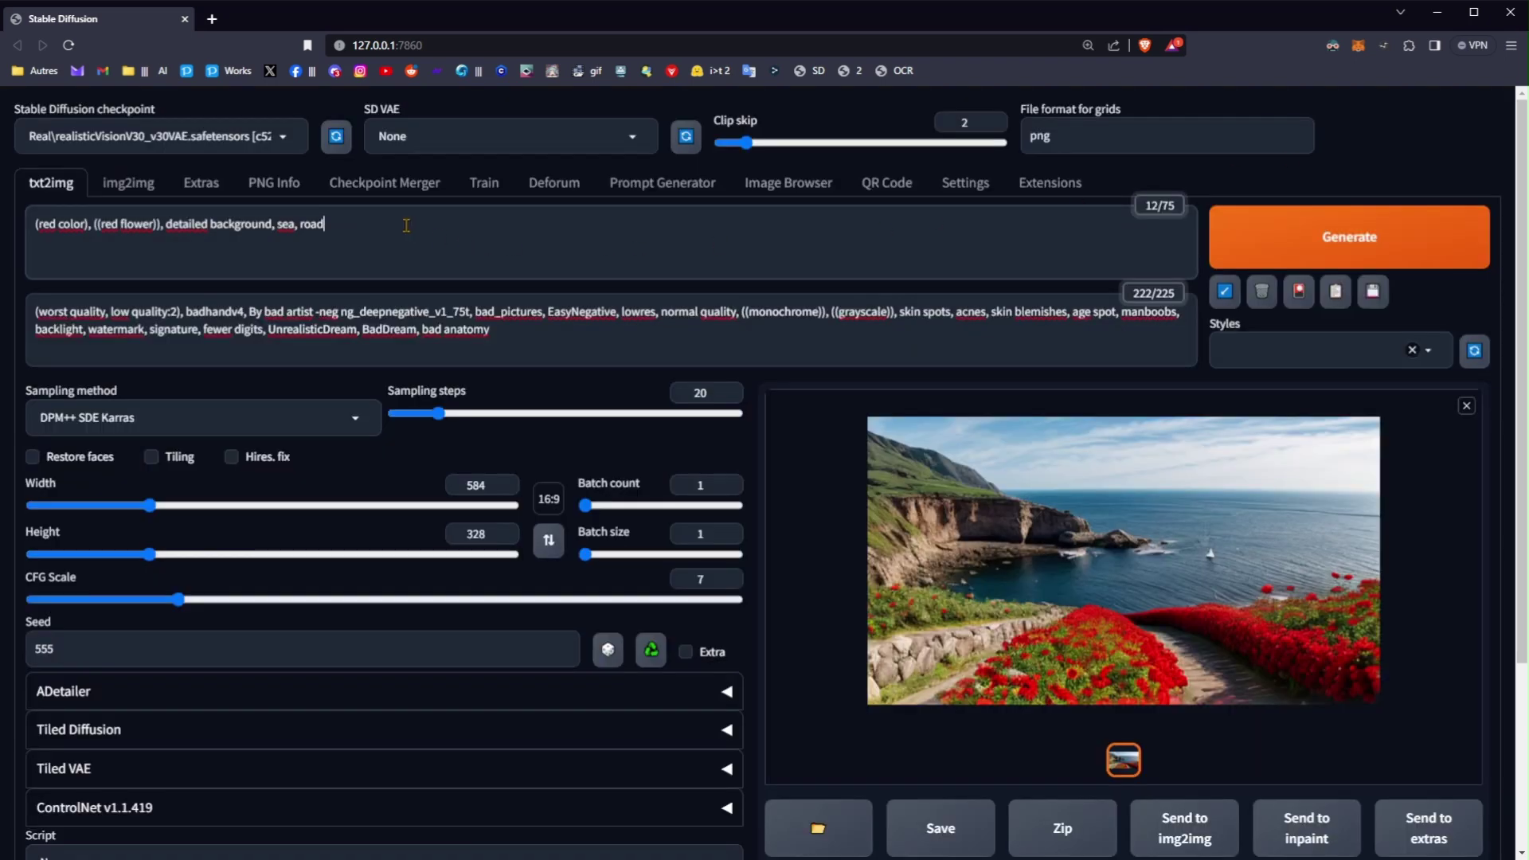
pyautogui.write(',')
pyautogui.click(408, 232)
pyautogui.hotkey('ctrl', 'v')
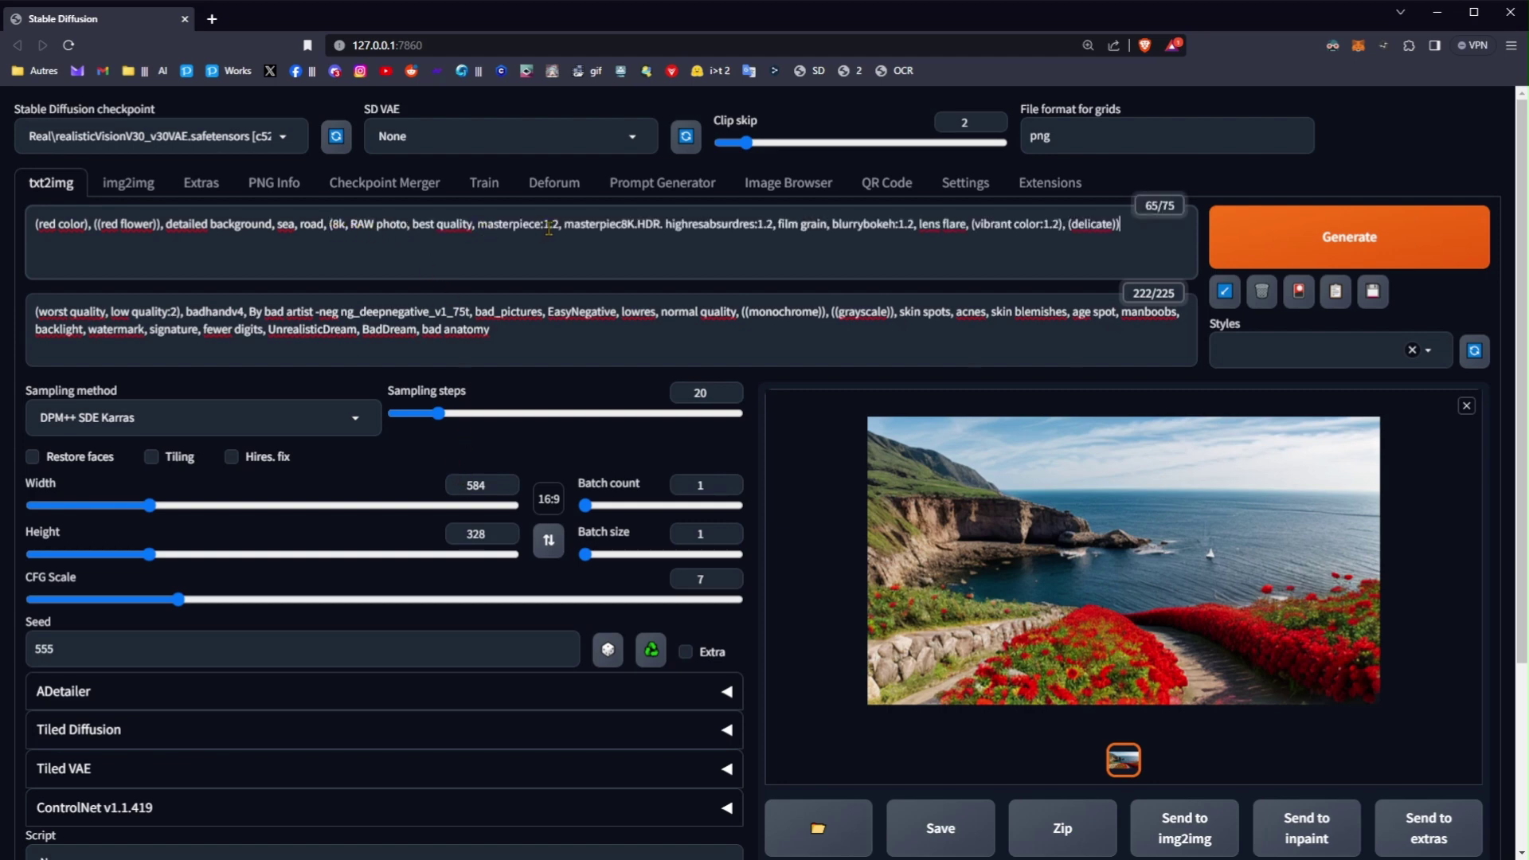
pyautogui.moveTo(564, 224); pyautogui.dragTo(1117, 224)
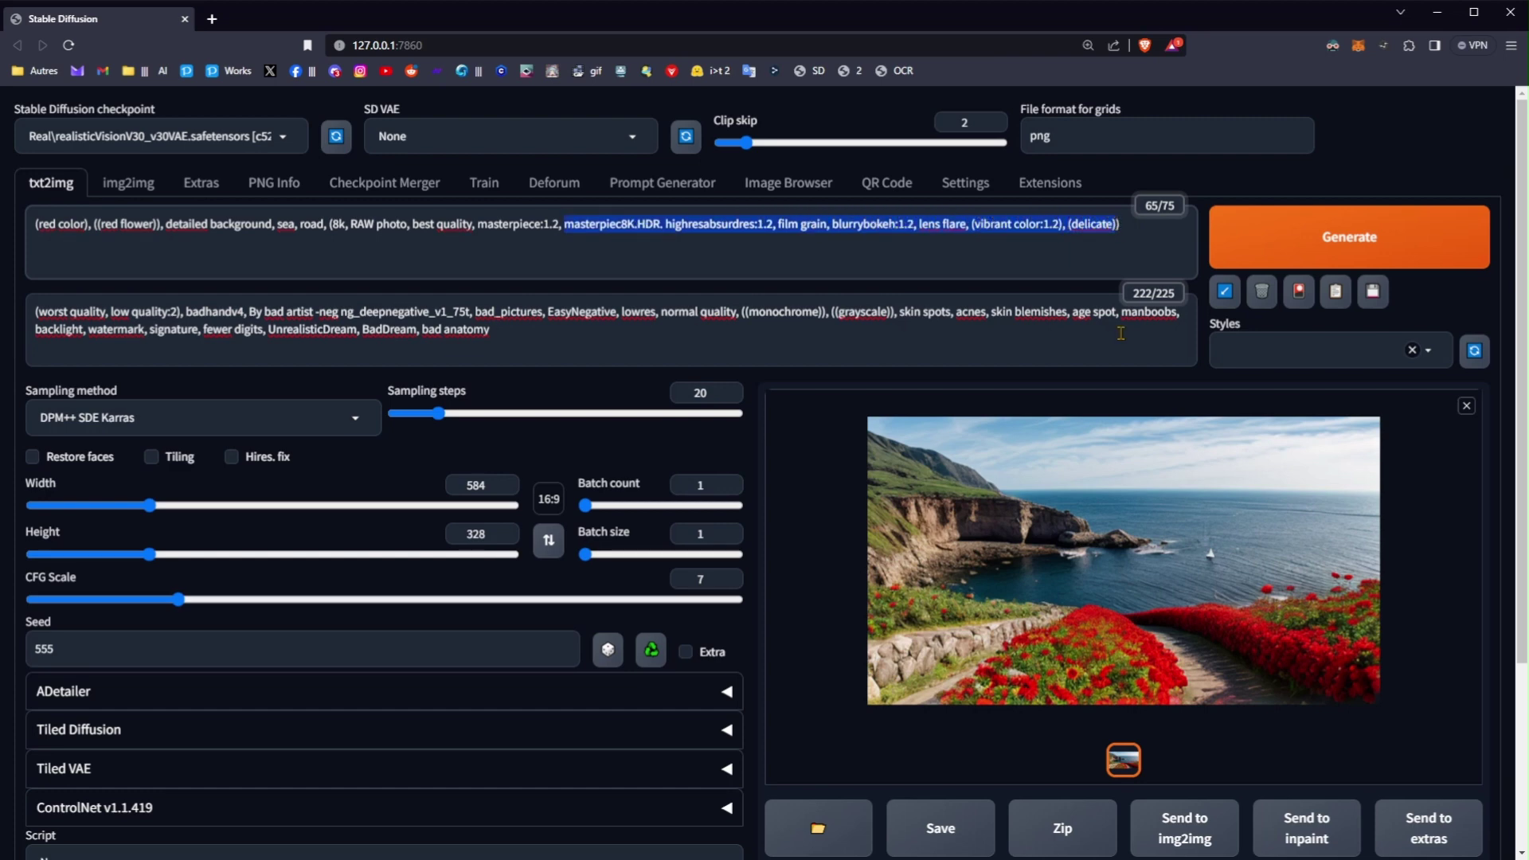
pyautogui.press('BackSpace')
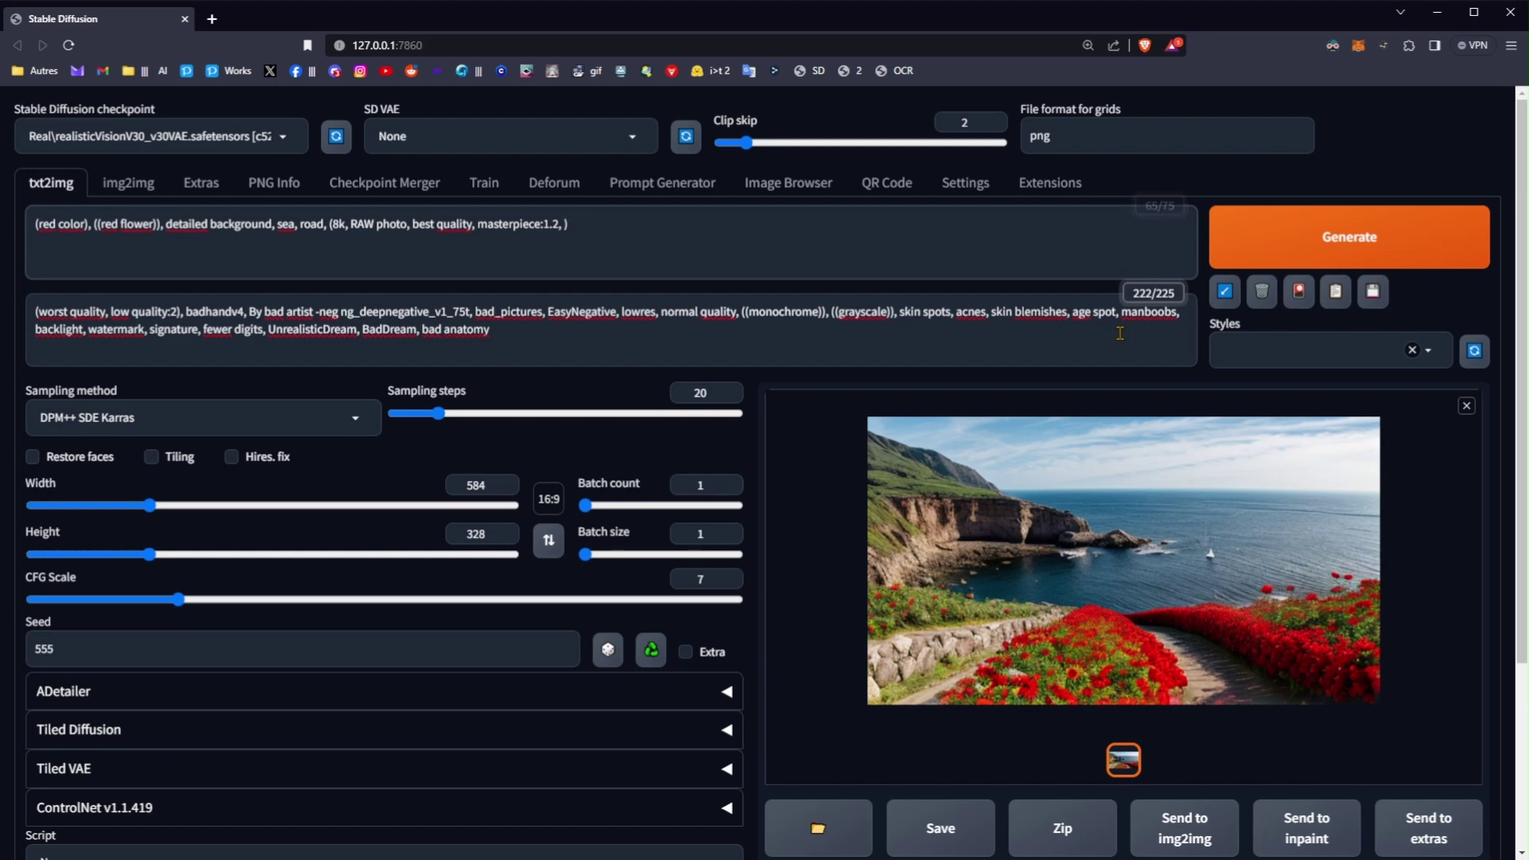
pyautogui.press('BackSpace')
pyautogui.press('BackSpace')
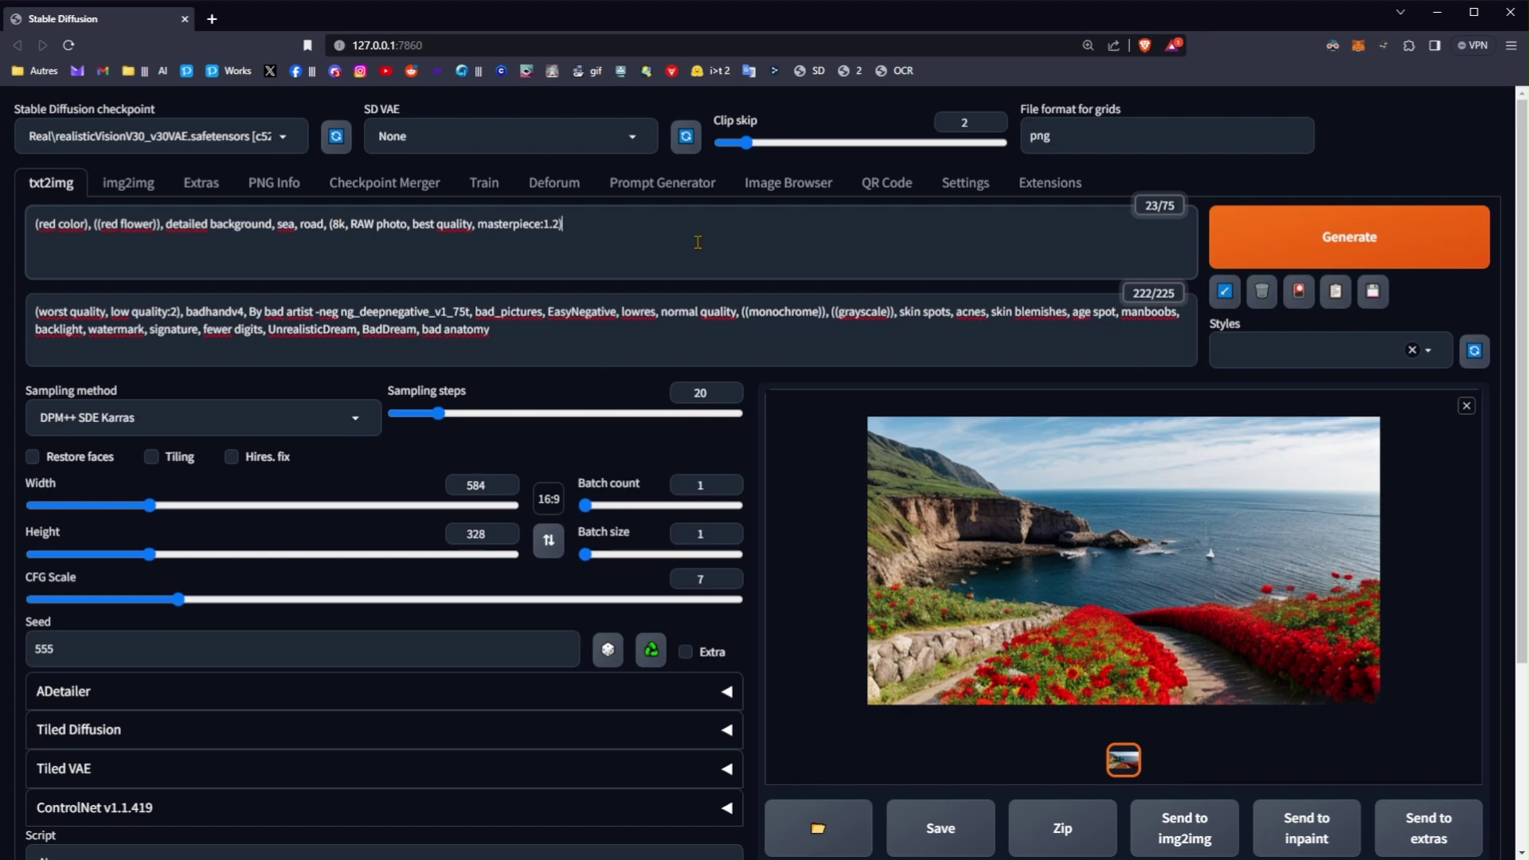
# Try to generate the 584 by 328 image from the extended prompt and read the output message
pyautogui.hotkey('ctrl', 'Return')
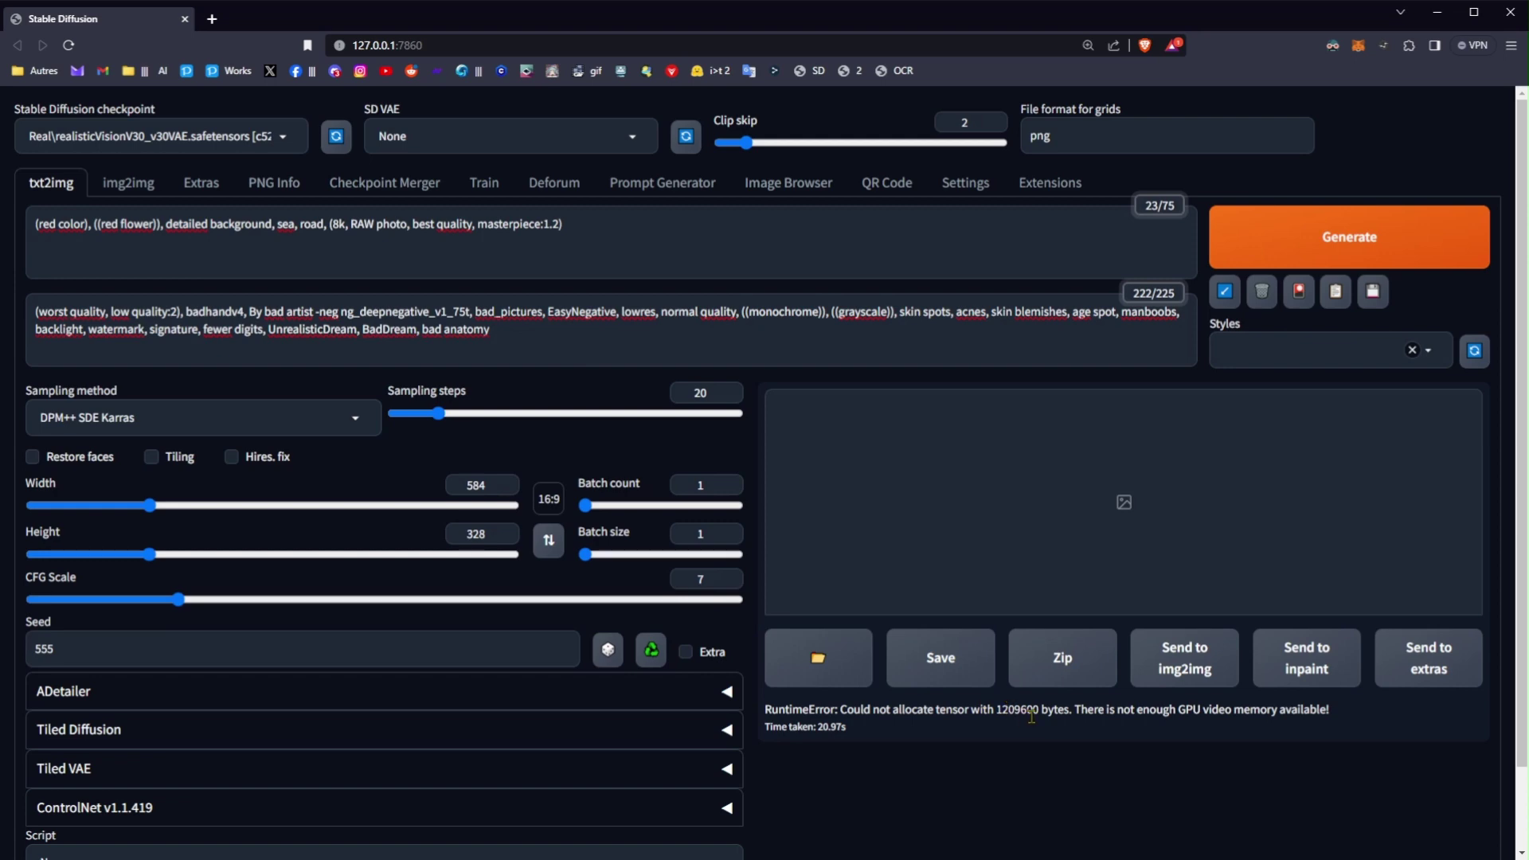
pyautogui.moveTo(1033, 714); pyautogui.dragTo(1306, 710)
pyautogui.click(1353, 747)
# Change the sampling method to Euler a
pyautogui.doubleClick(695, 394)
pyautogui.click(356, 434)
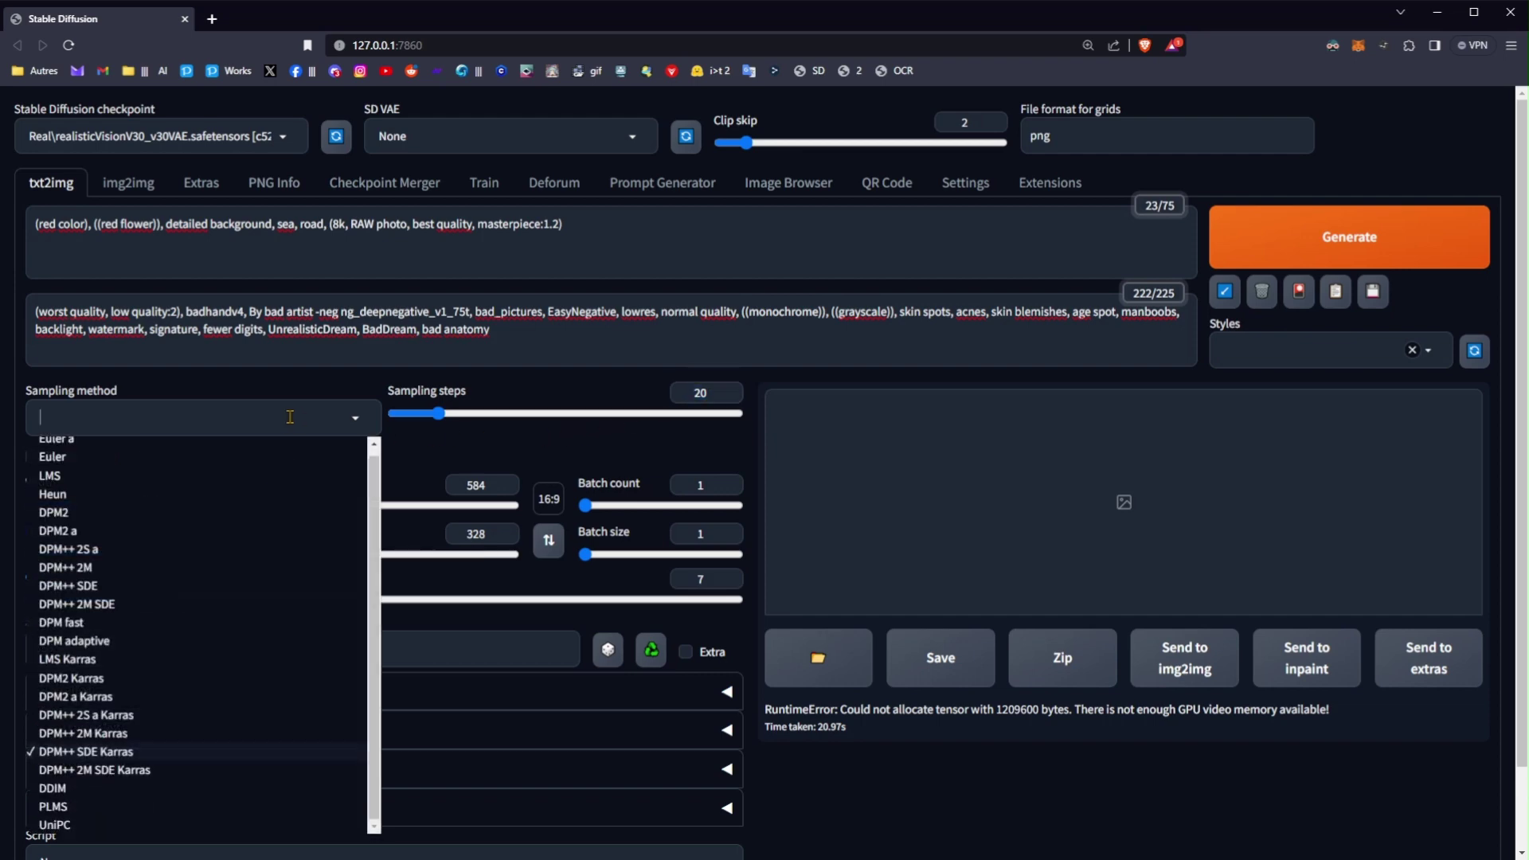
pyautogui.click(148, 450)
# Set the width to 512 with a matching 16:9 height and switch the image to a 9:16 portrait of 288 by 512
pyautogui.doubleClick(477, 485)
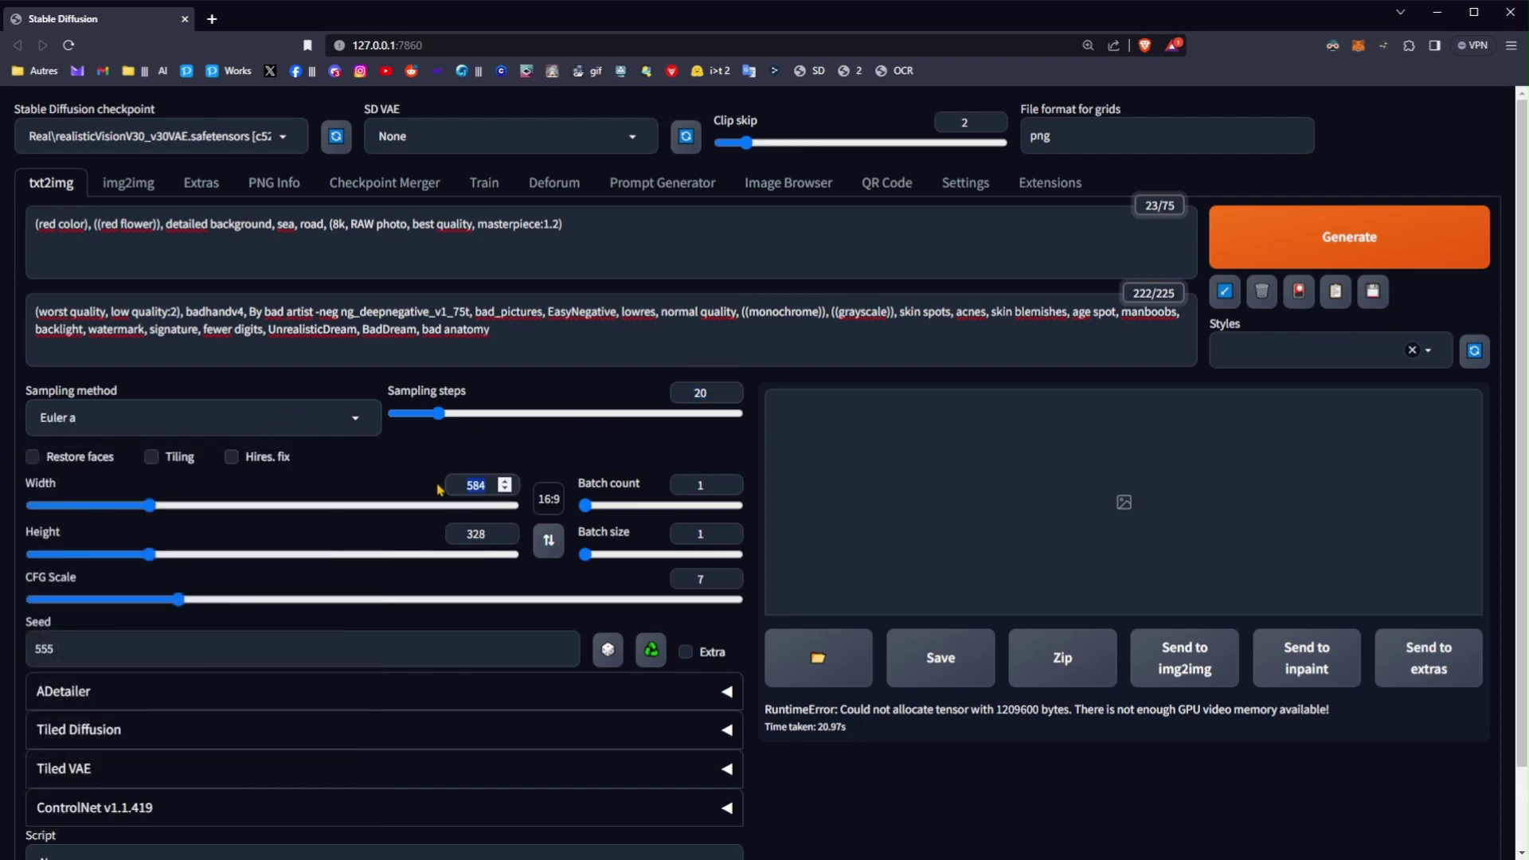
pyautogui.write('512')
pyautogui.click(423, 462)
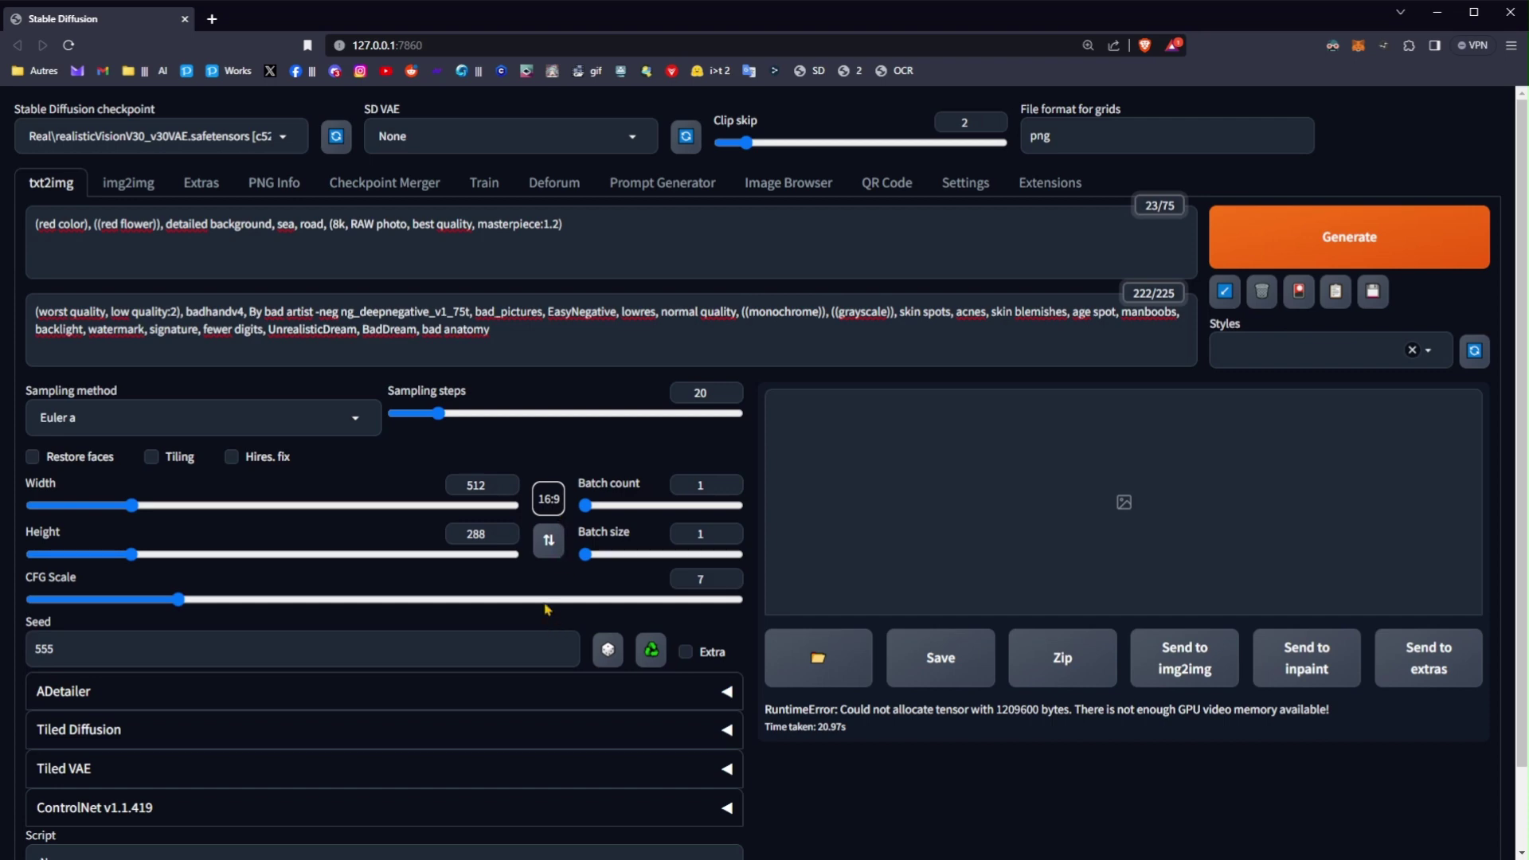
pyautogui.click(550, 504)
pyautogui.click(549, 498)
pyautogui.click(549, 540)
pyautogui.click(548, 540)
# Generate the 9:16 portrait image with the Euler a sampler
pyautogui.click(601, 247)
pyautogui.hotkey('ctrl', 'Return')
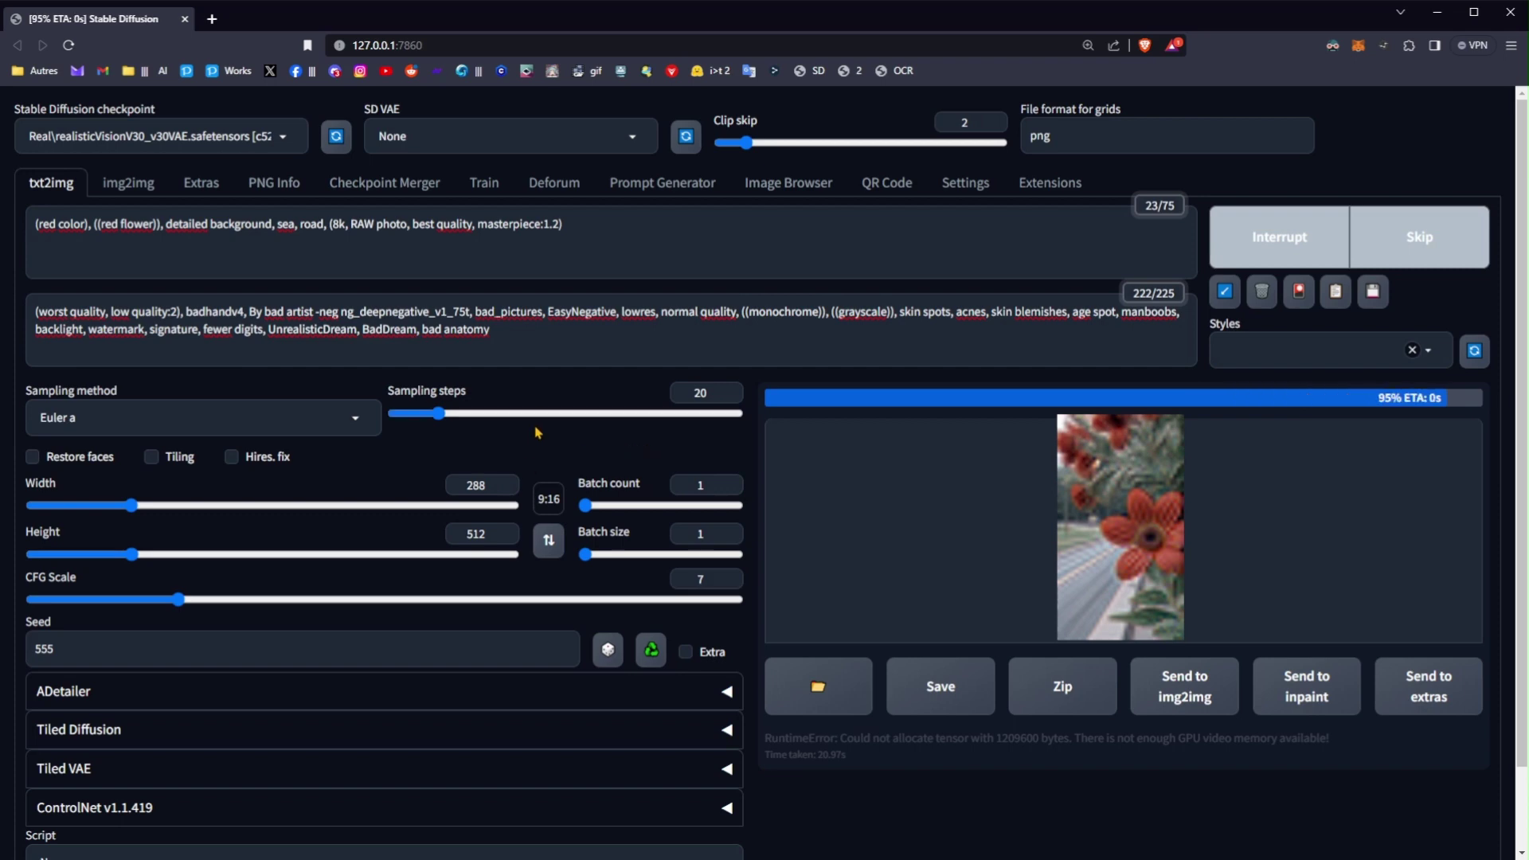
pyautogui.click(888, 465)
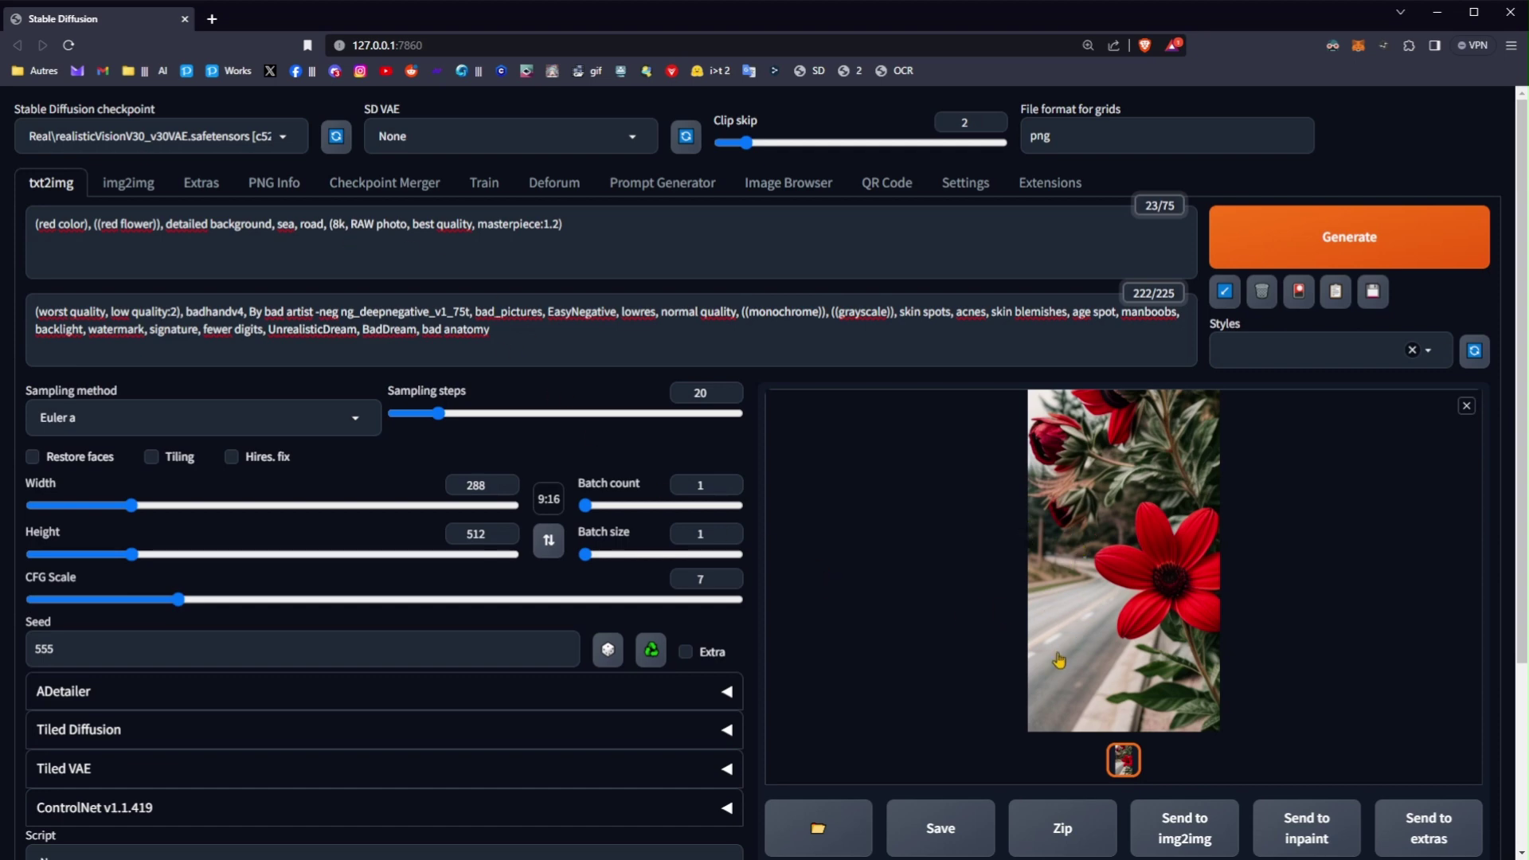
# Change "sea" in the positive prompt to the double-weighted group "((sea, ocean, beach))"
pyautogui.click(279, 228)
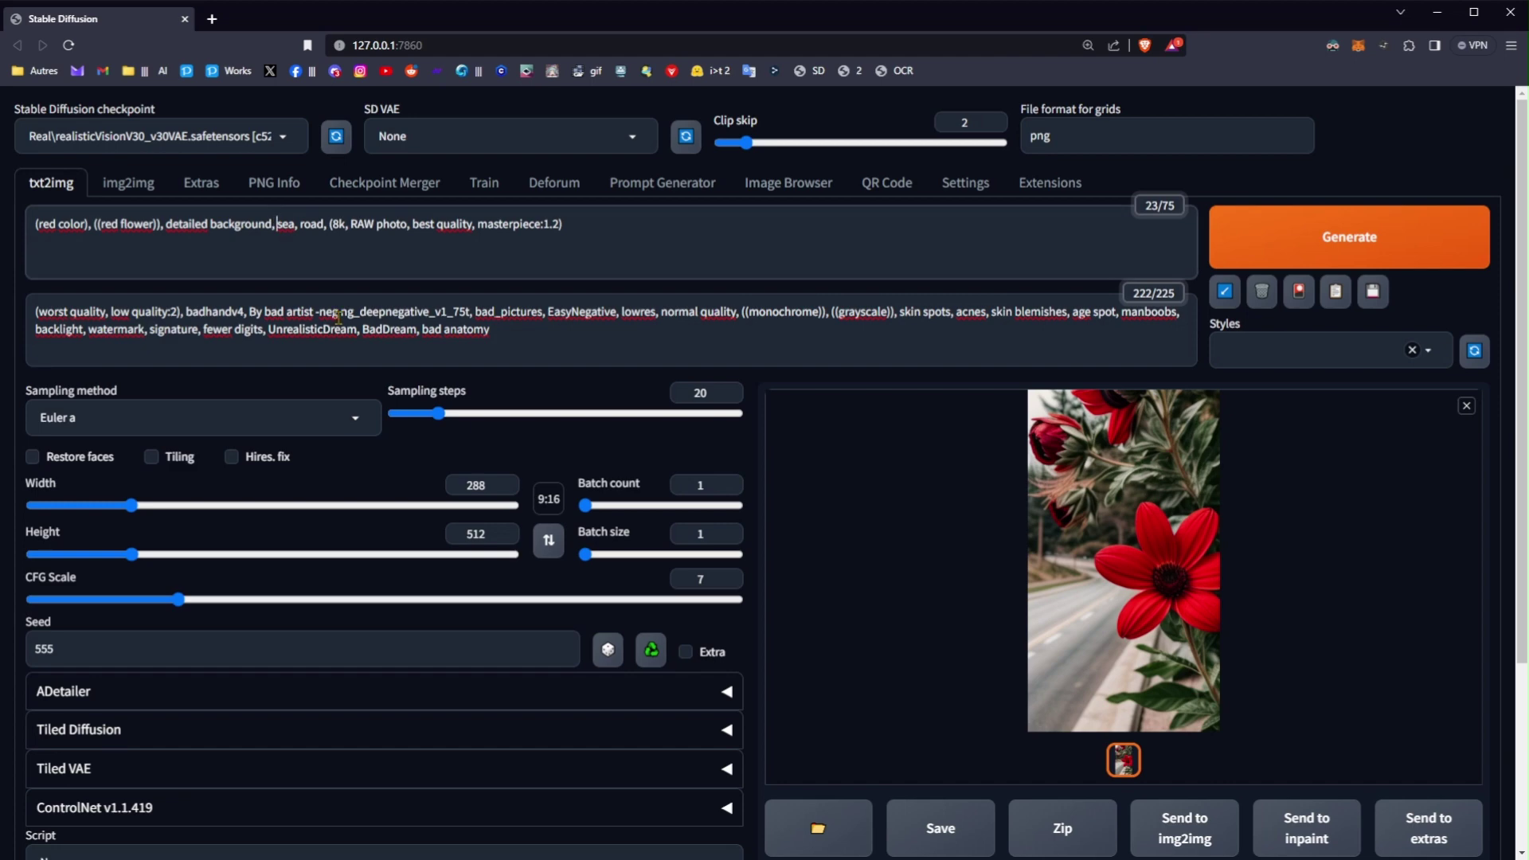
pyautogui.write('((')
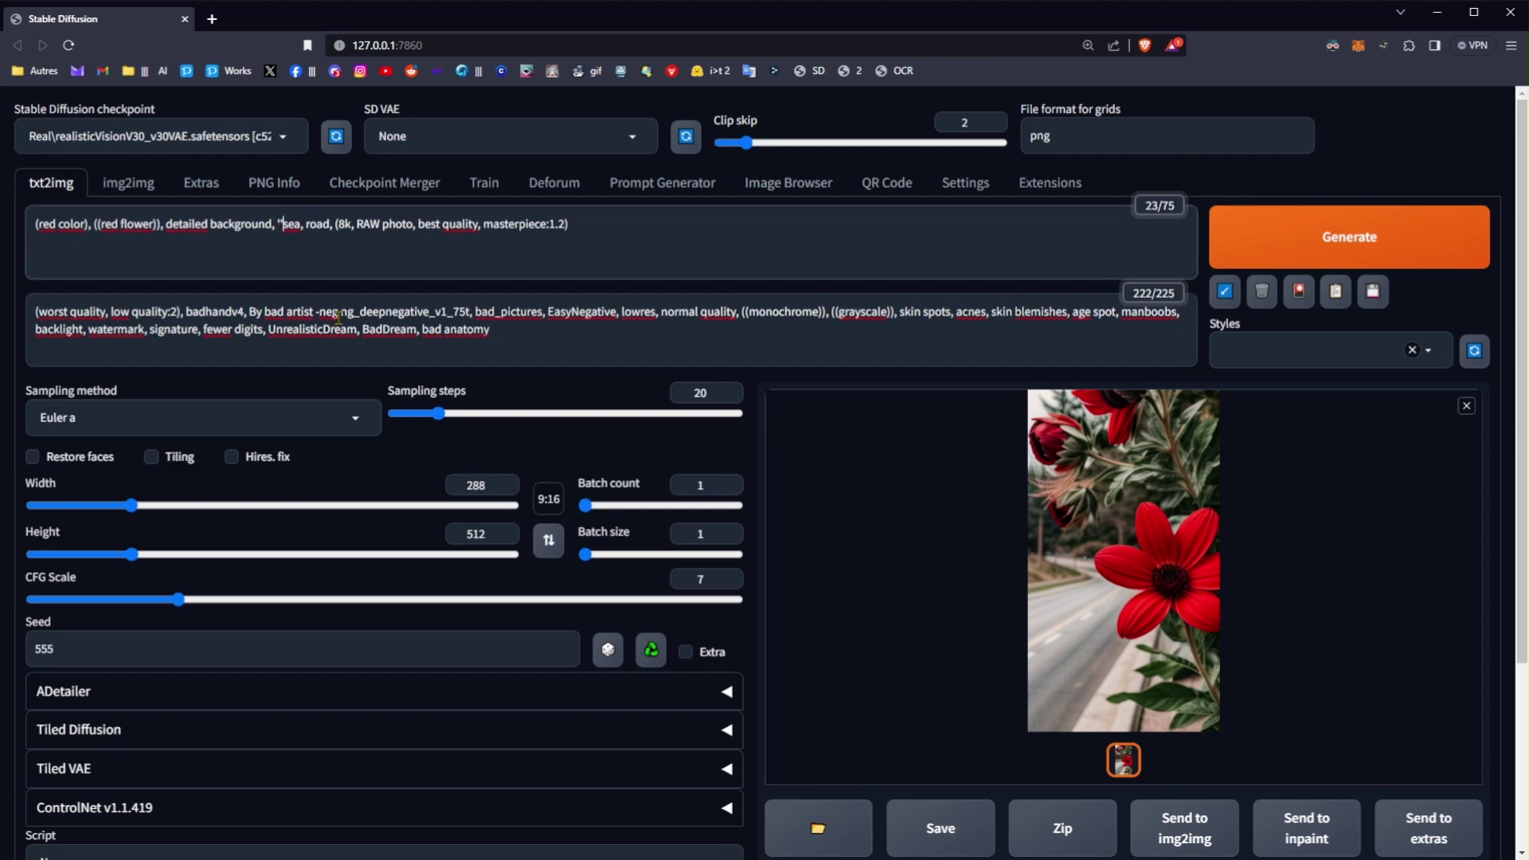
pyautogui.press('Right')
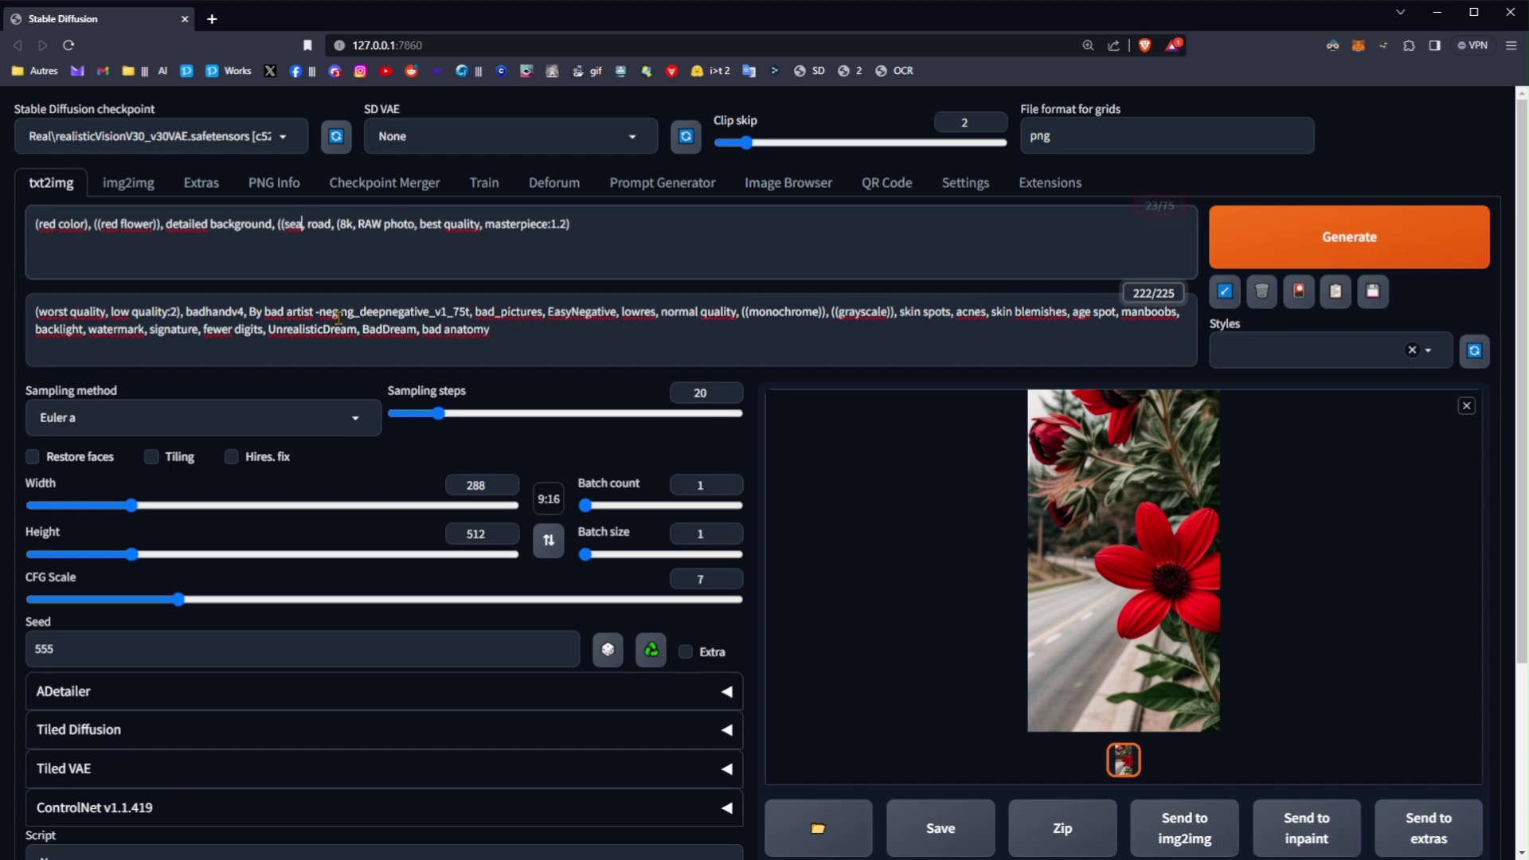
pyautogui.write('))')
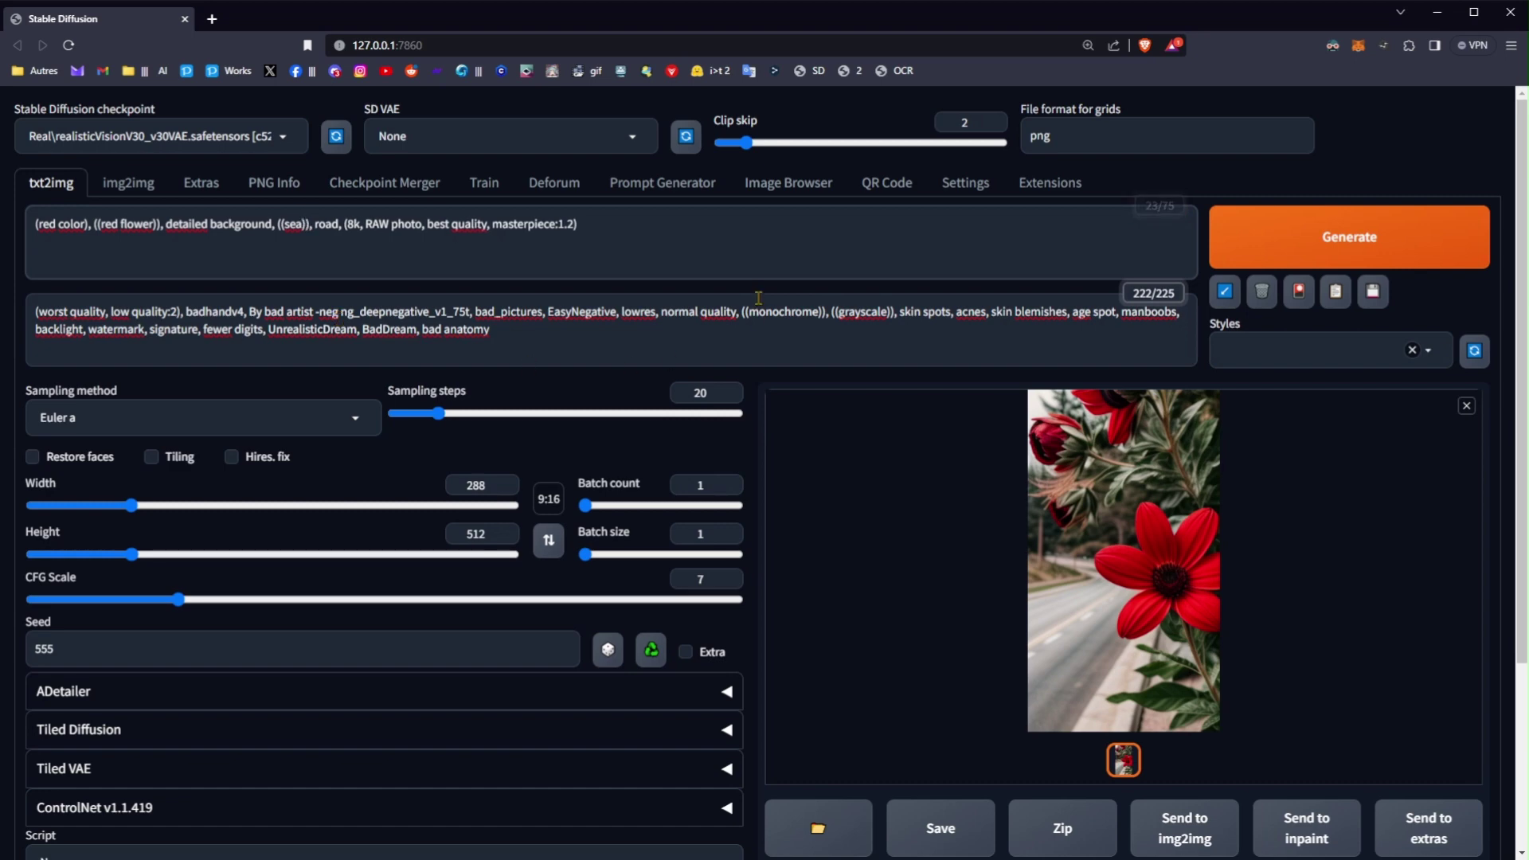
pyautogui.press('Left')
pyautogui.press('Left')
pyautogui.press('Left')
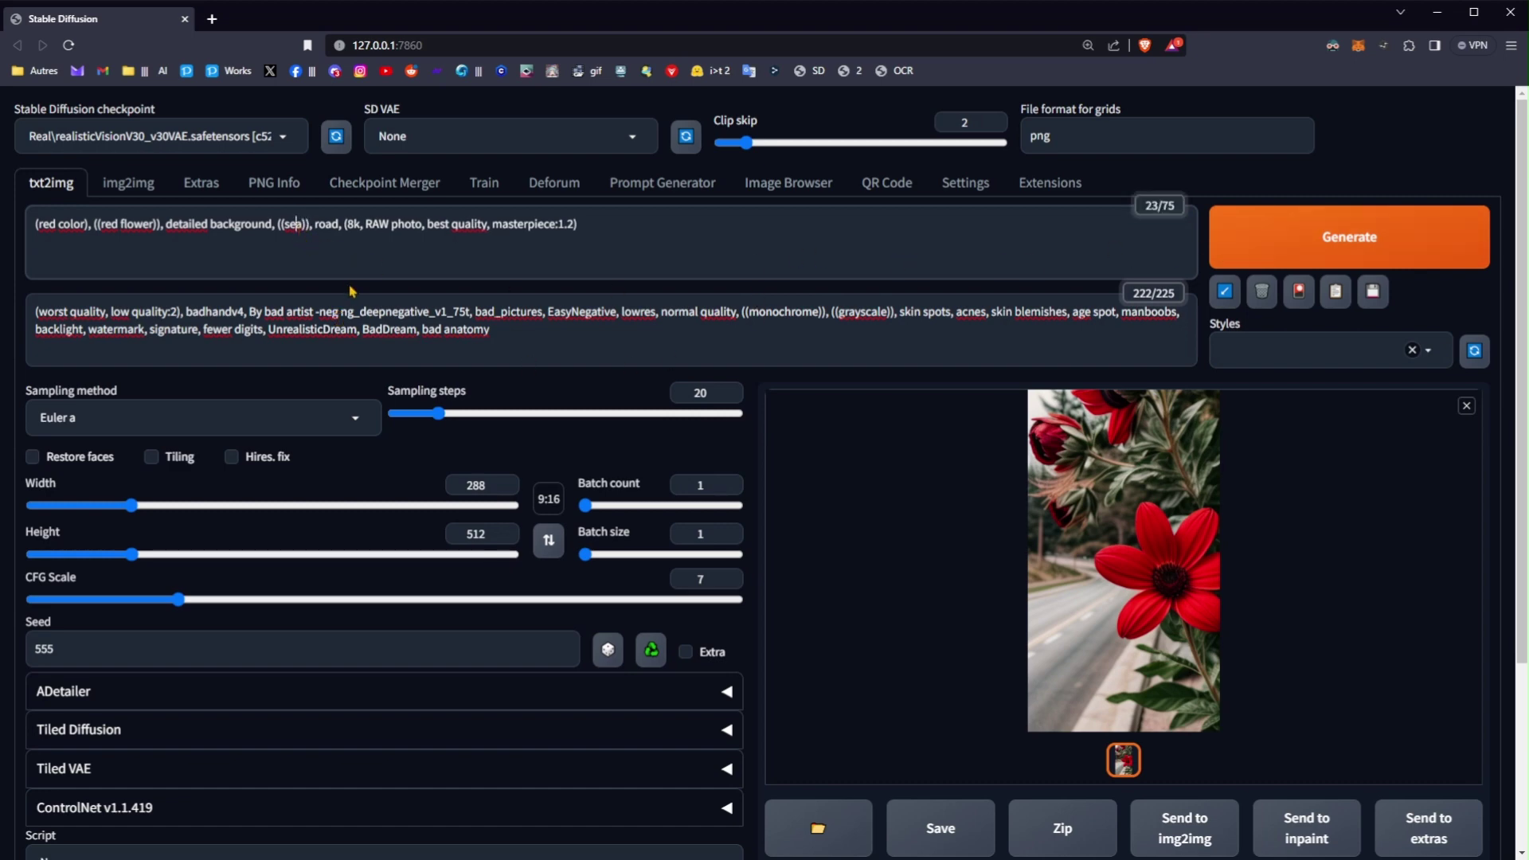
pyautogui.write(', ocean, ')
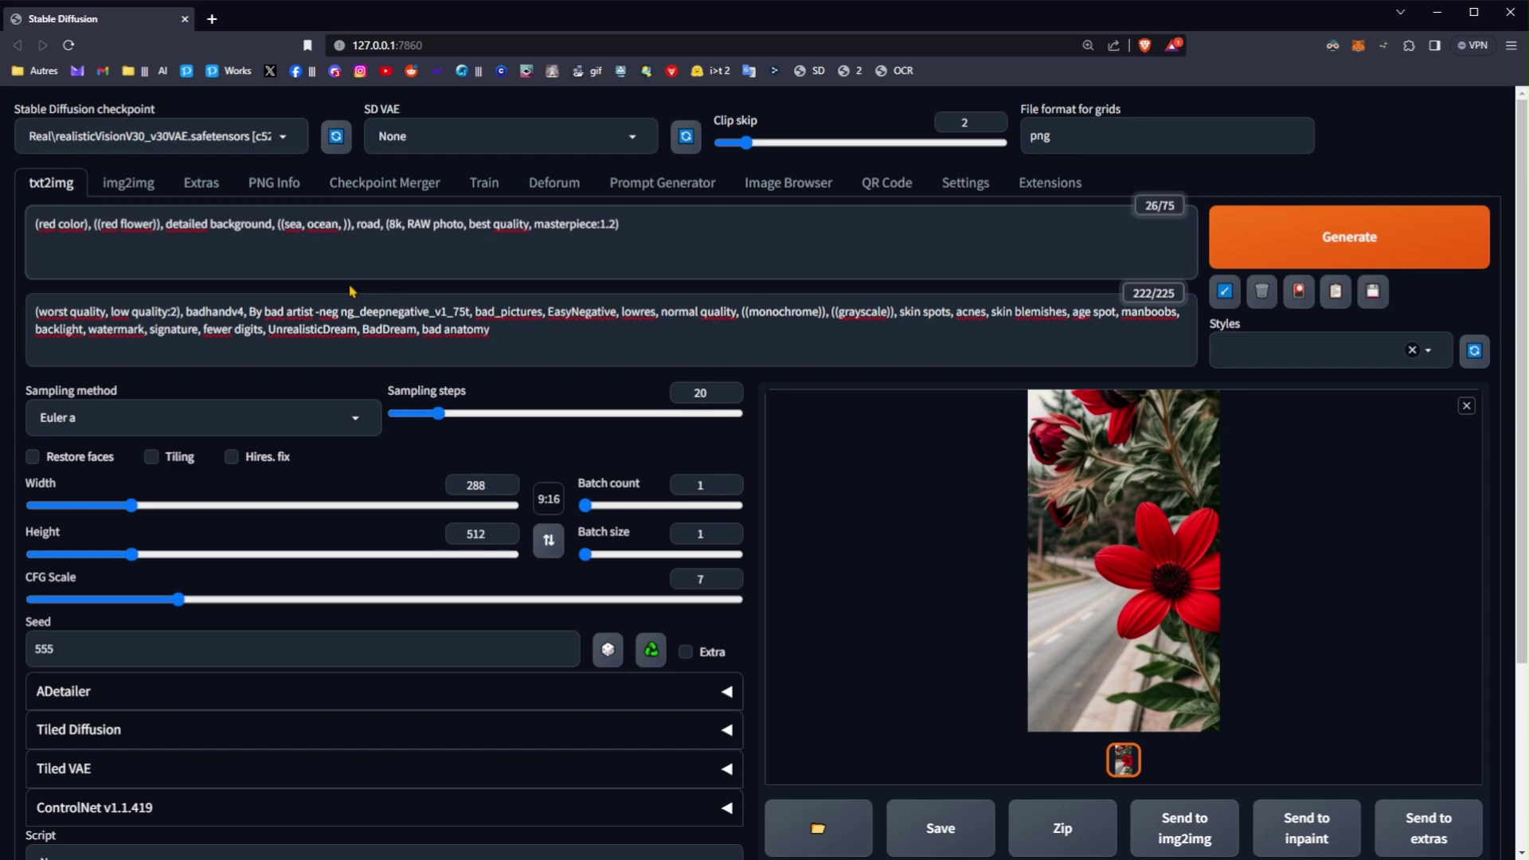
pyautogui.write('beach')
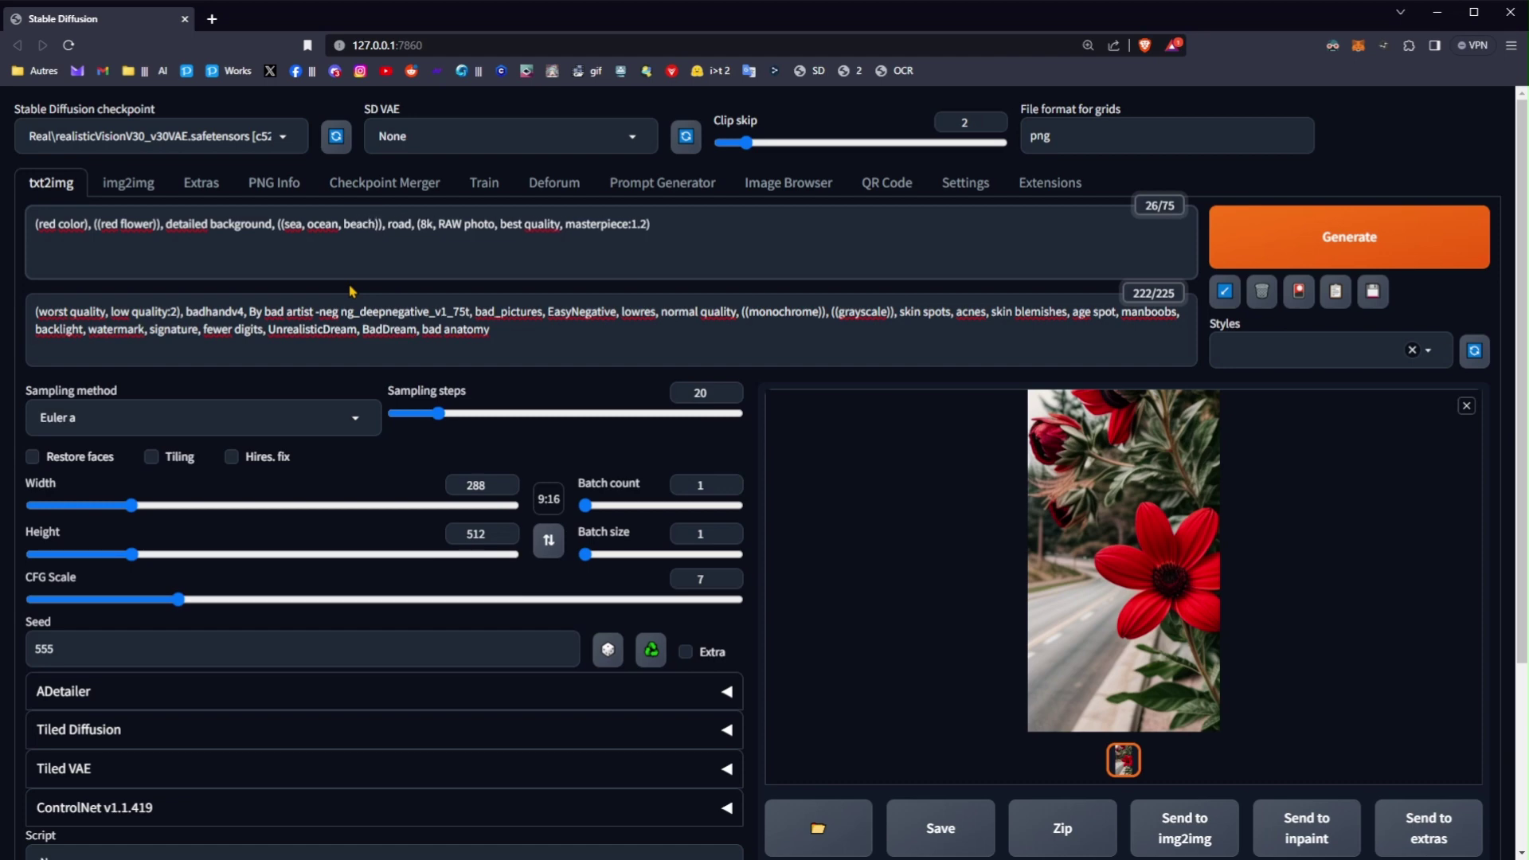
# Generate the 288 by 512 image from the updated prompt and view the result enlarged
pyautogui.hotkey('ctrl', 'Return')
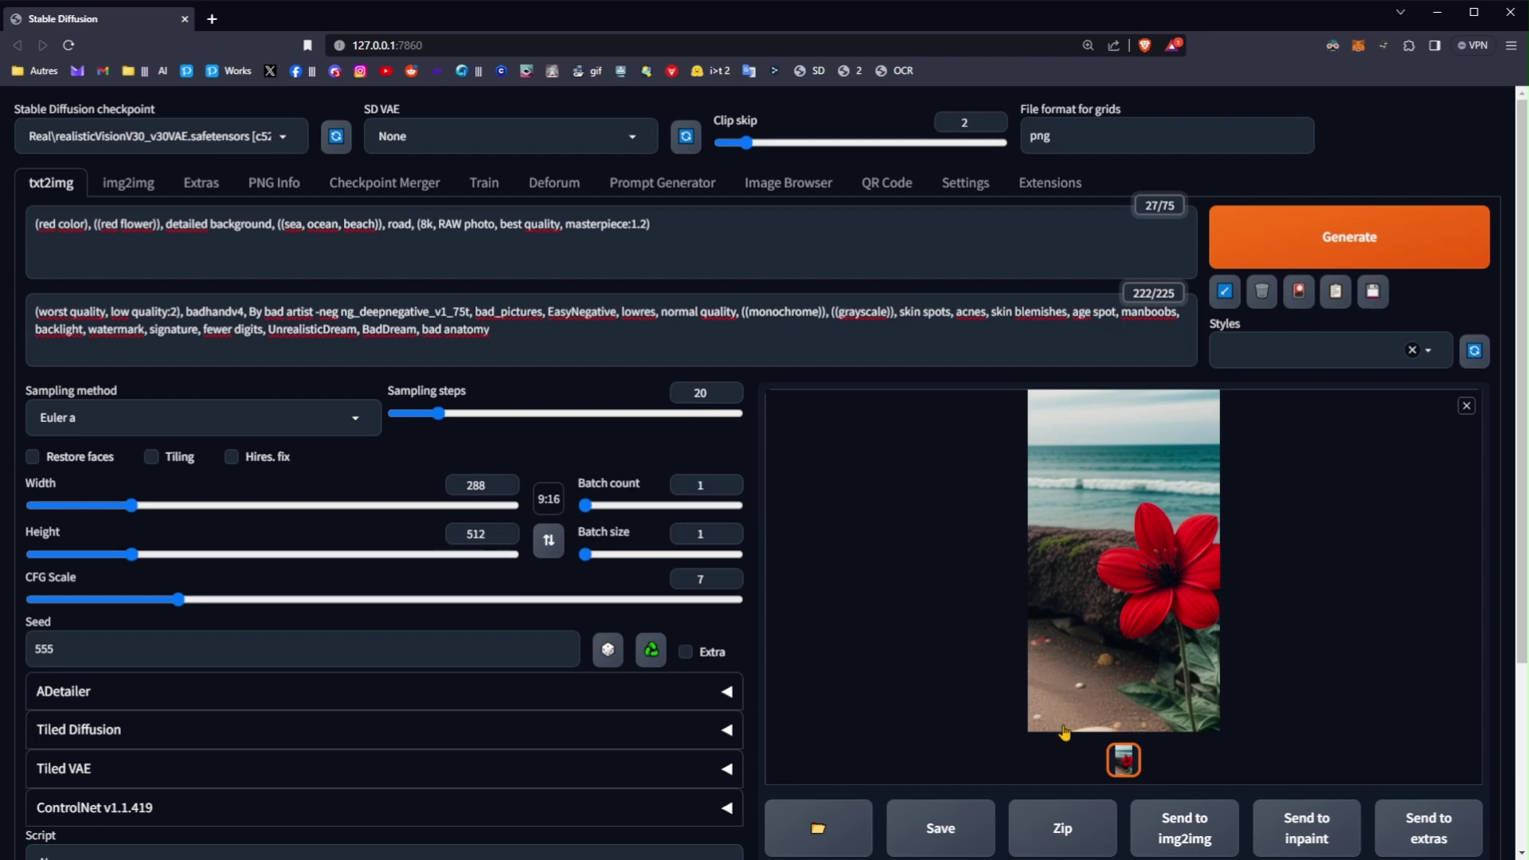
pyautogui.click(1114, 727)
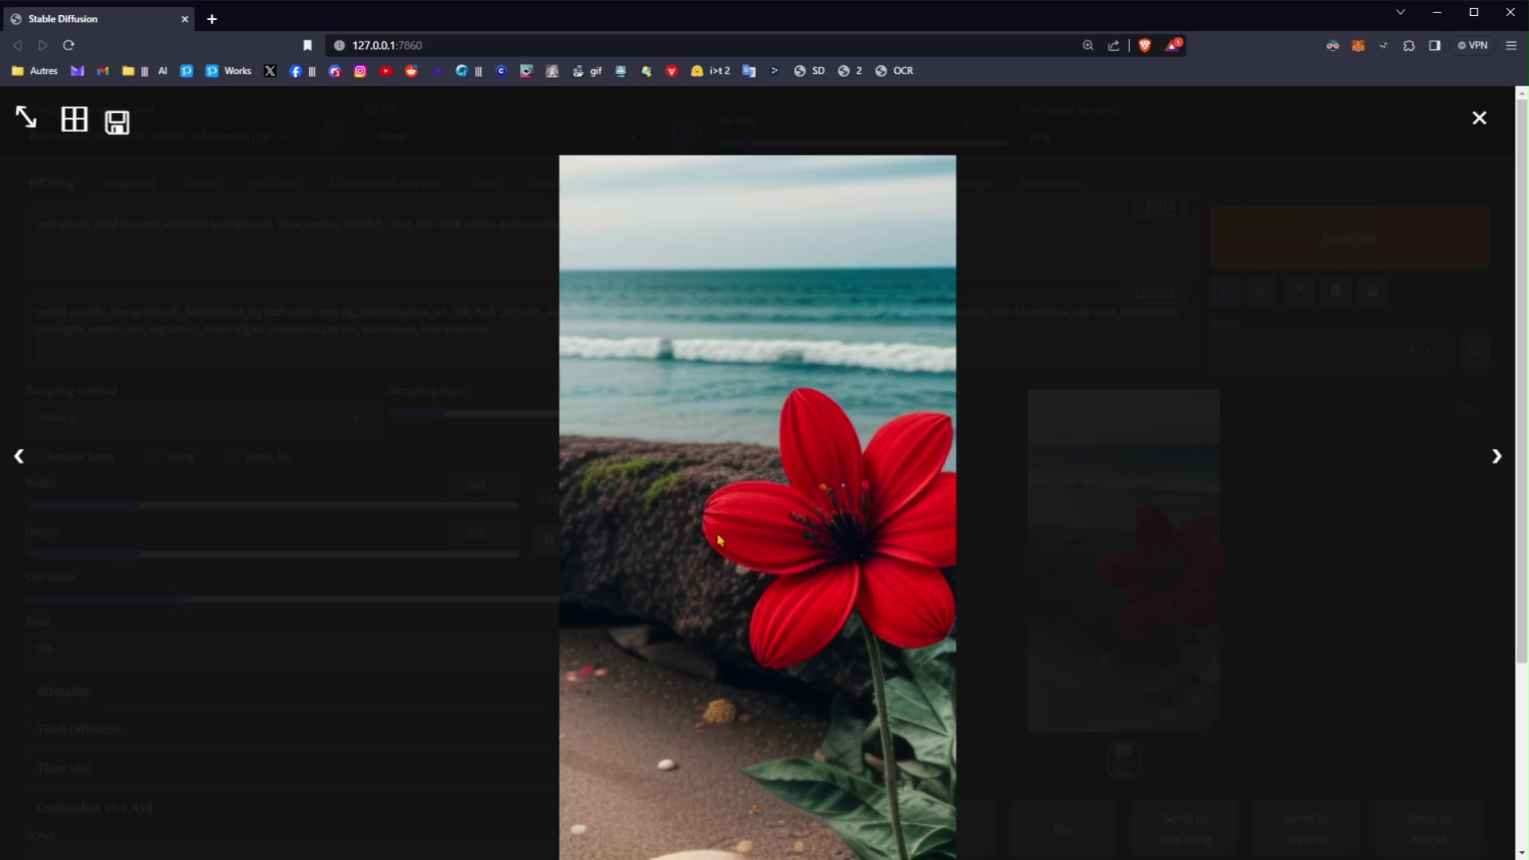
pyautogui.click(1199, 423)
pyautogui.scroll(-1, 460, 338)
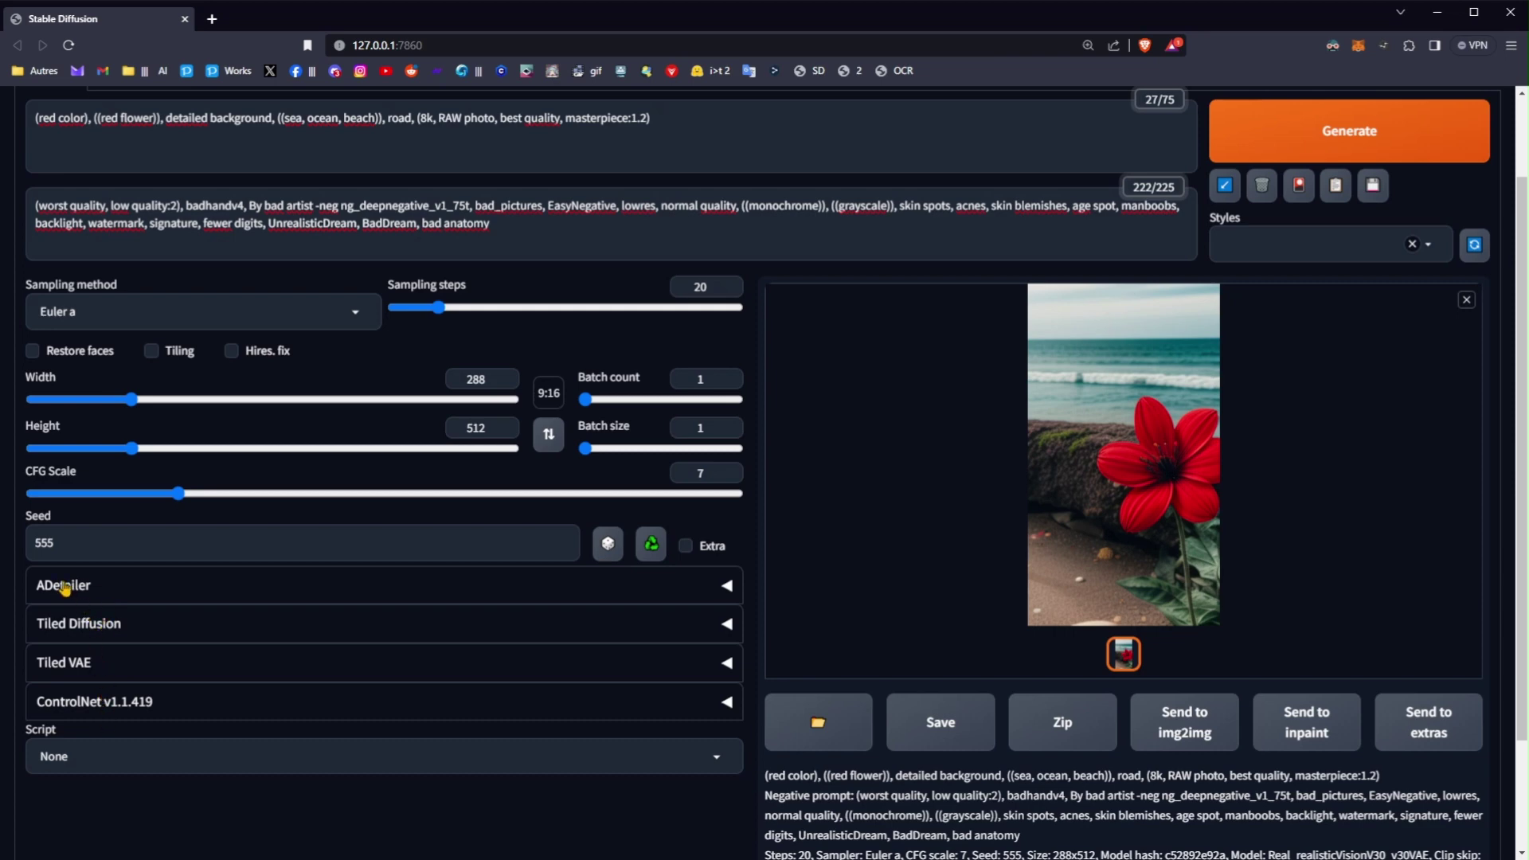
pyautogui.click(73, 637)
pyautogui.click(70, 635)
pyautogui.click(81, 663)
pyautogui.click(83, 664)
pyautogui.scroll(2, 293, 576)
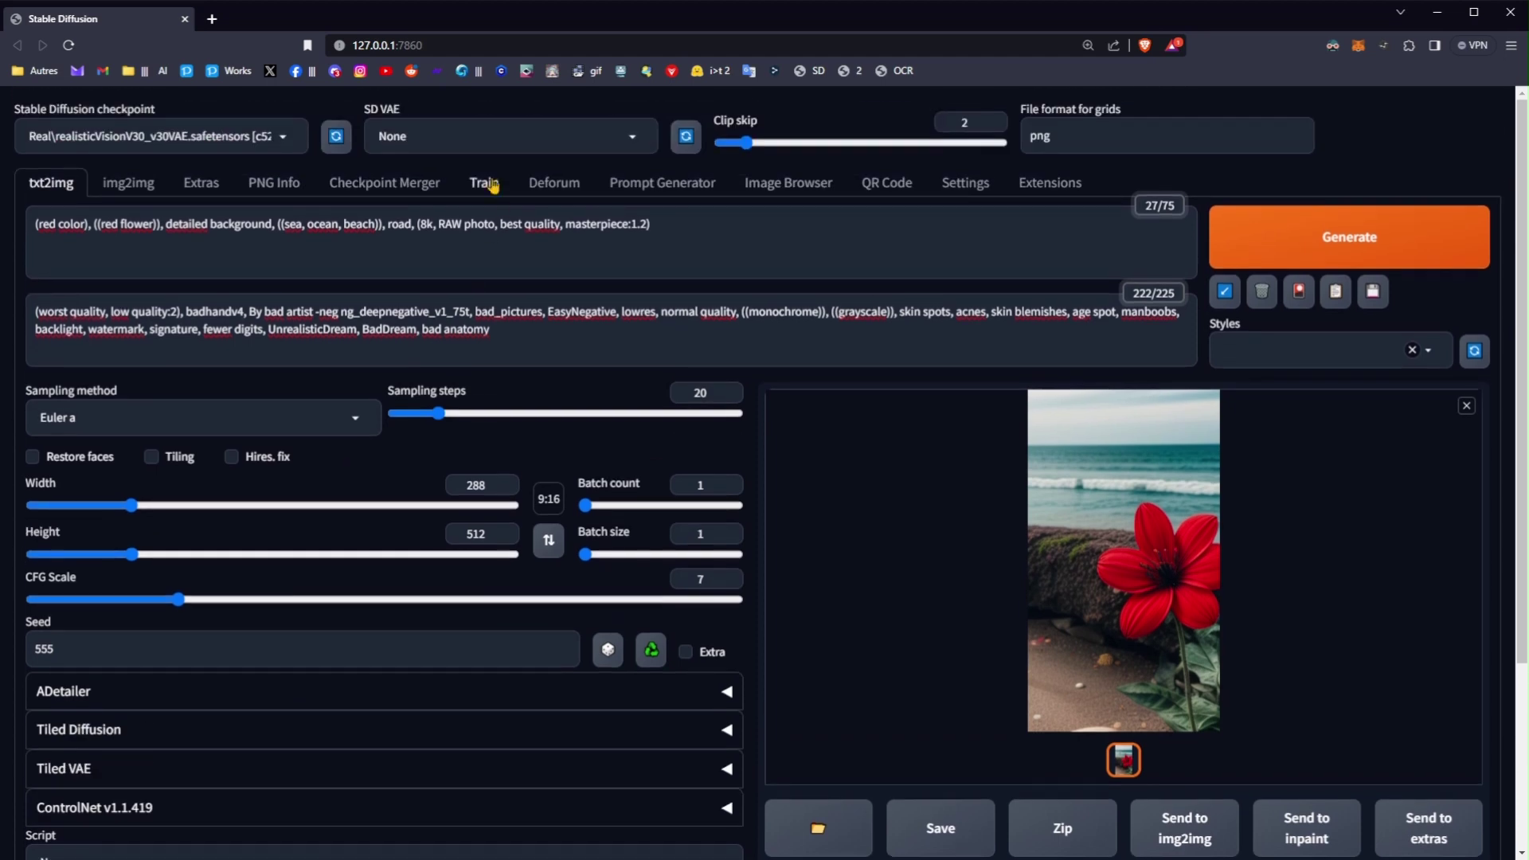
# Switch the Stable Diffusion checkpoint to Anime\lyriel_v16.safetensors
pyautogui.click(477, 136)
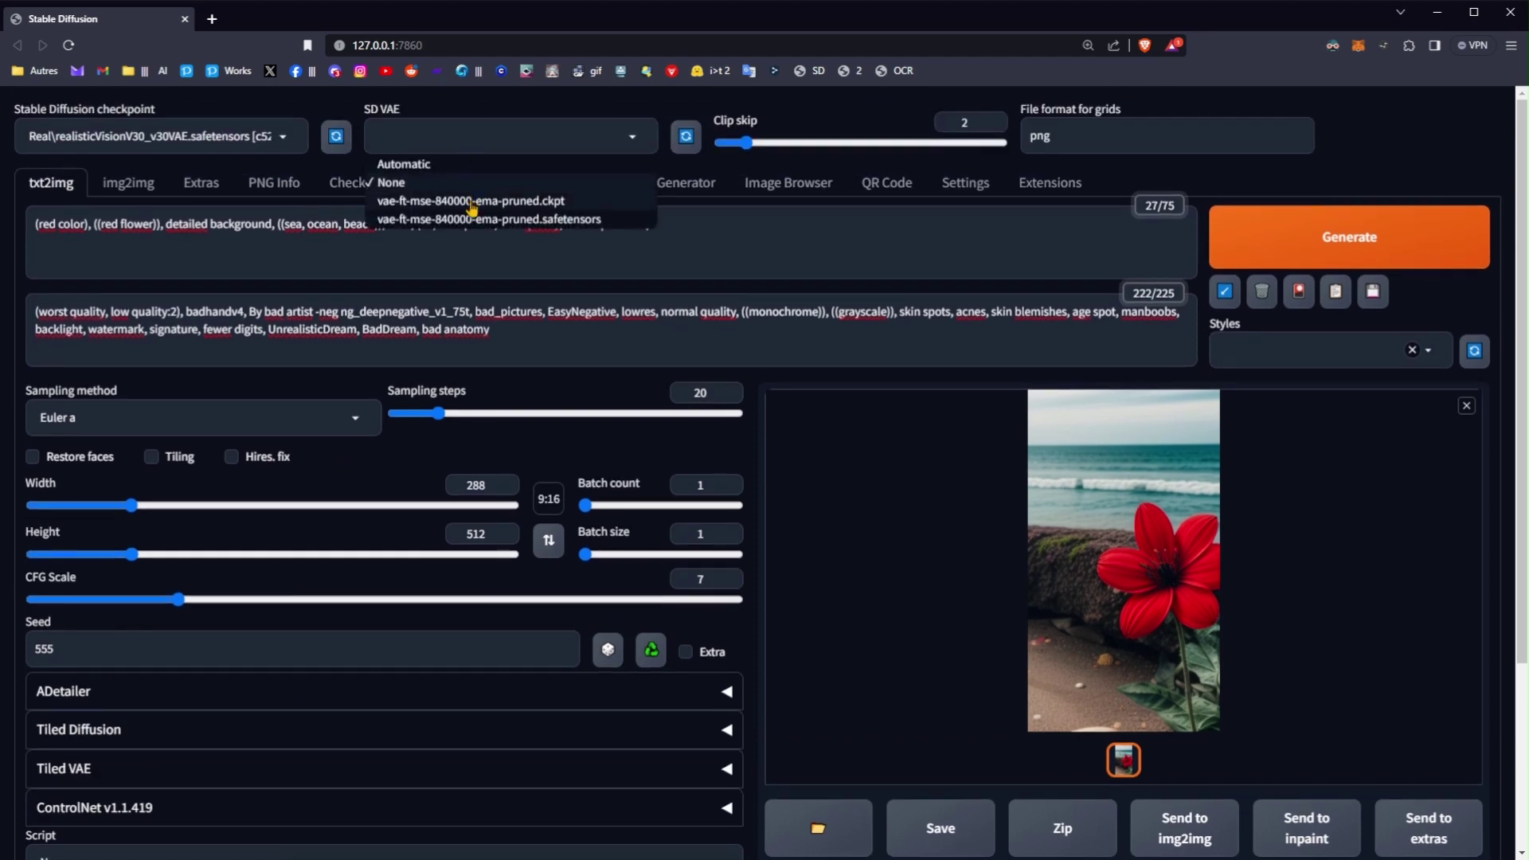
pyautogui.click(219, 147)
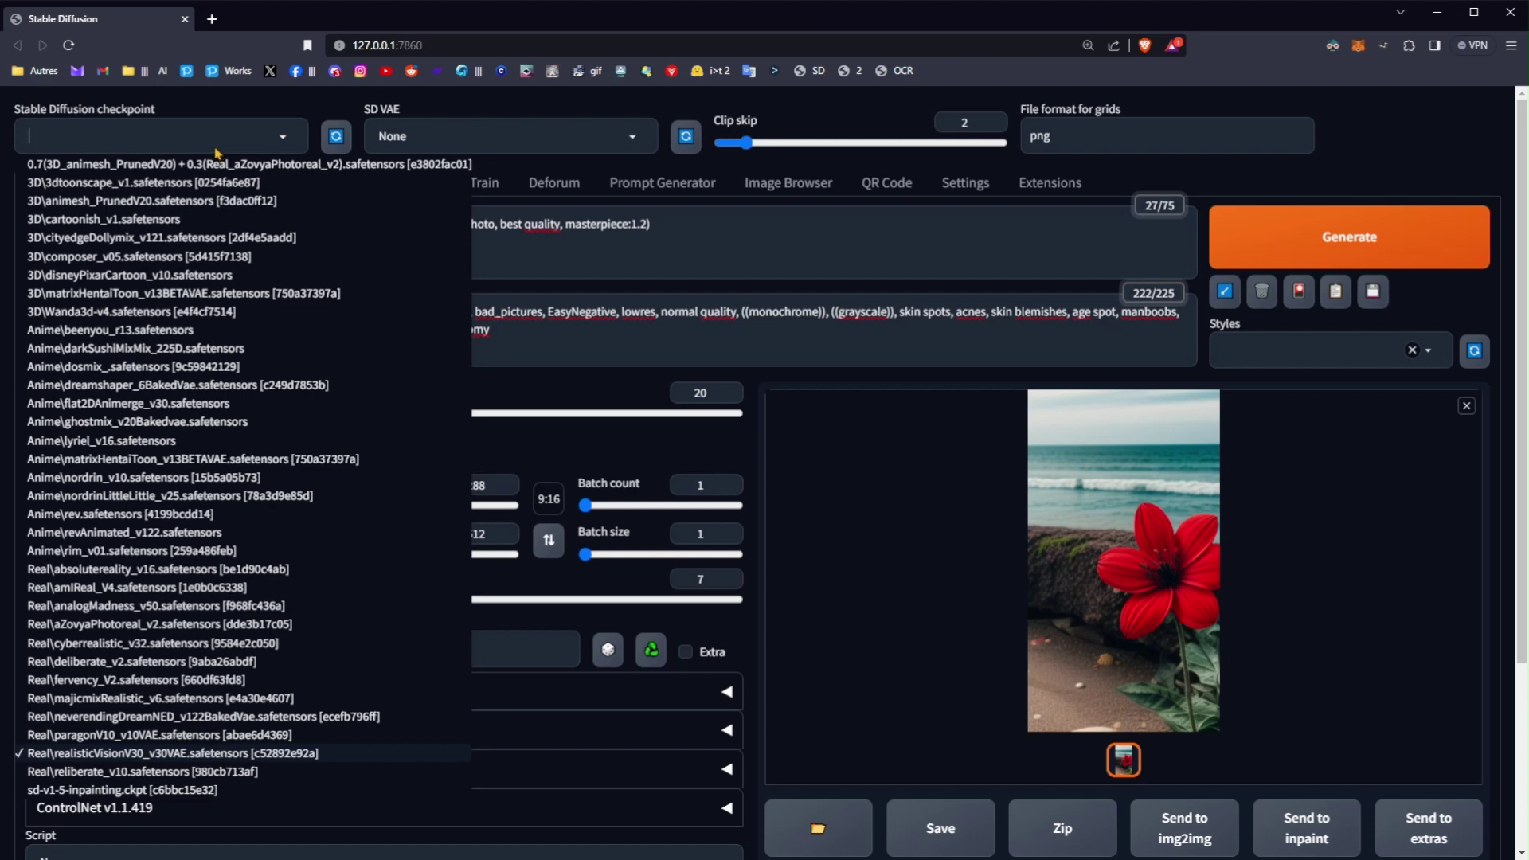
pyautogui.click(157, 441)
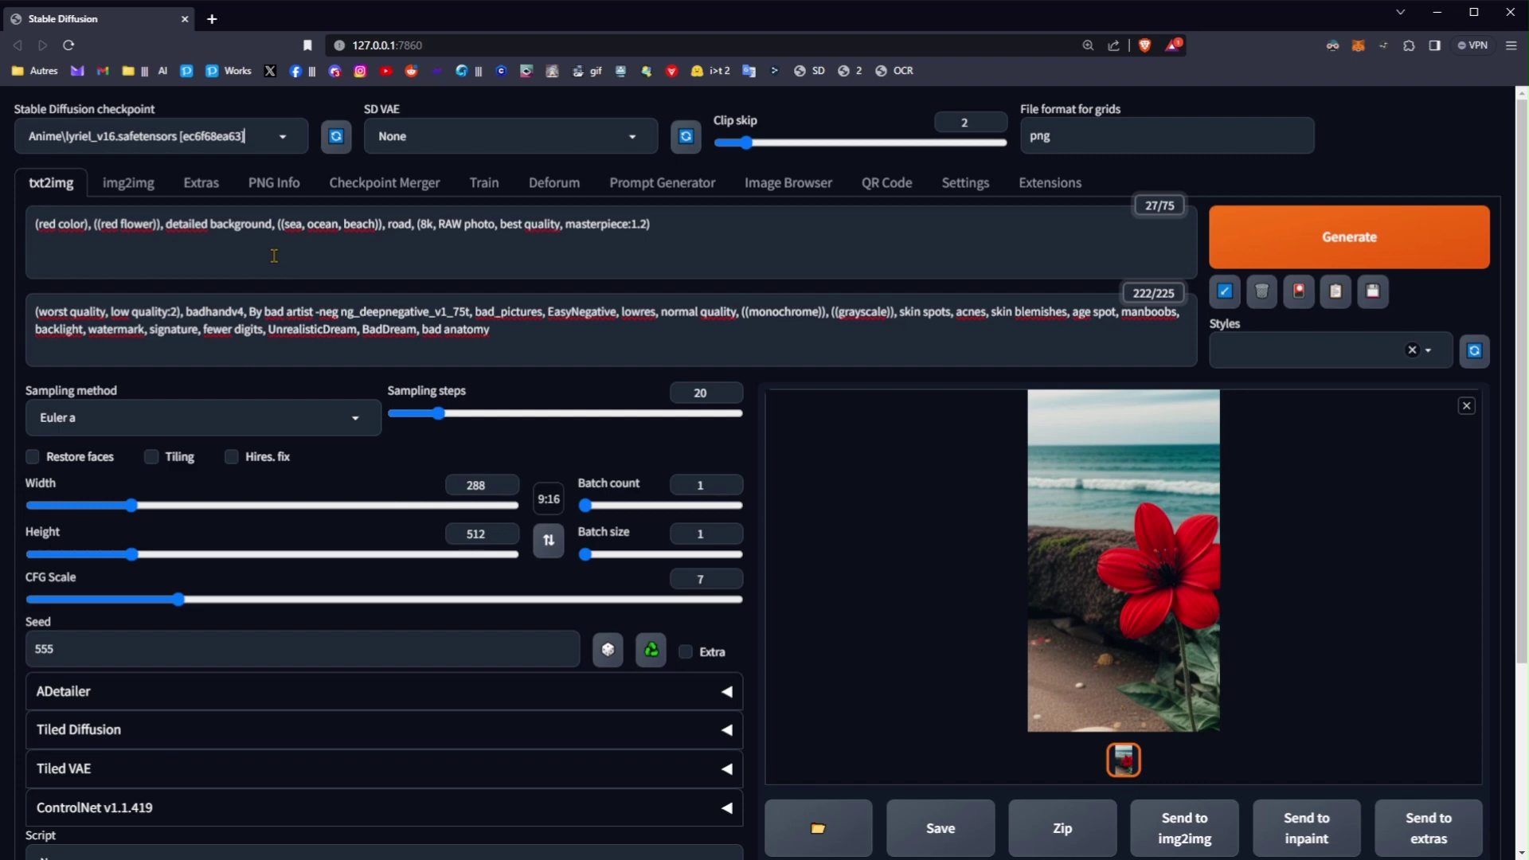
# Generate the red flower image with the lyriel_v16 checkpoint and inspect it enlarged
pyautogui.click(1307, 245)
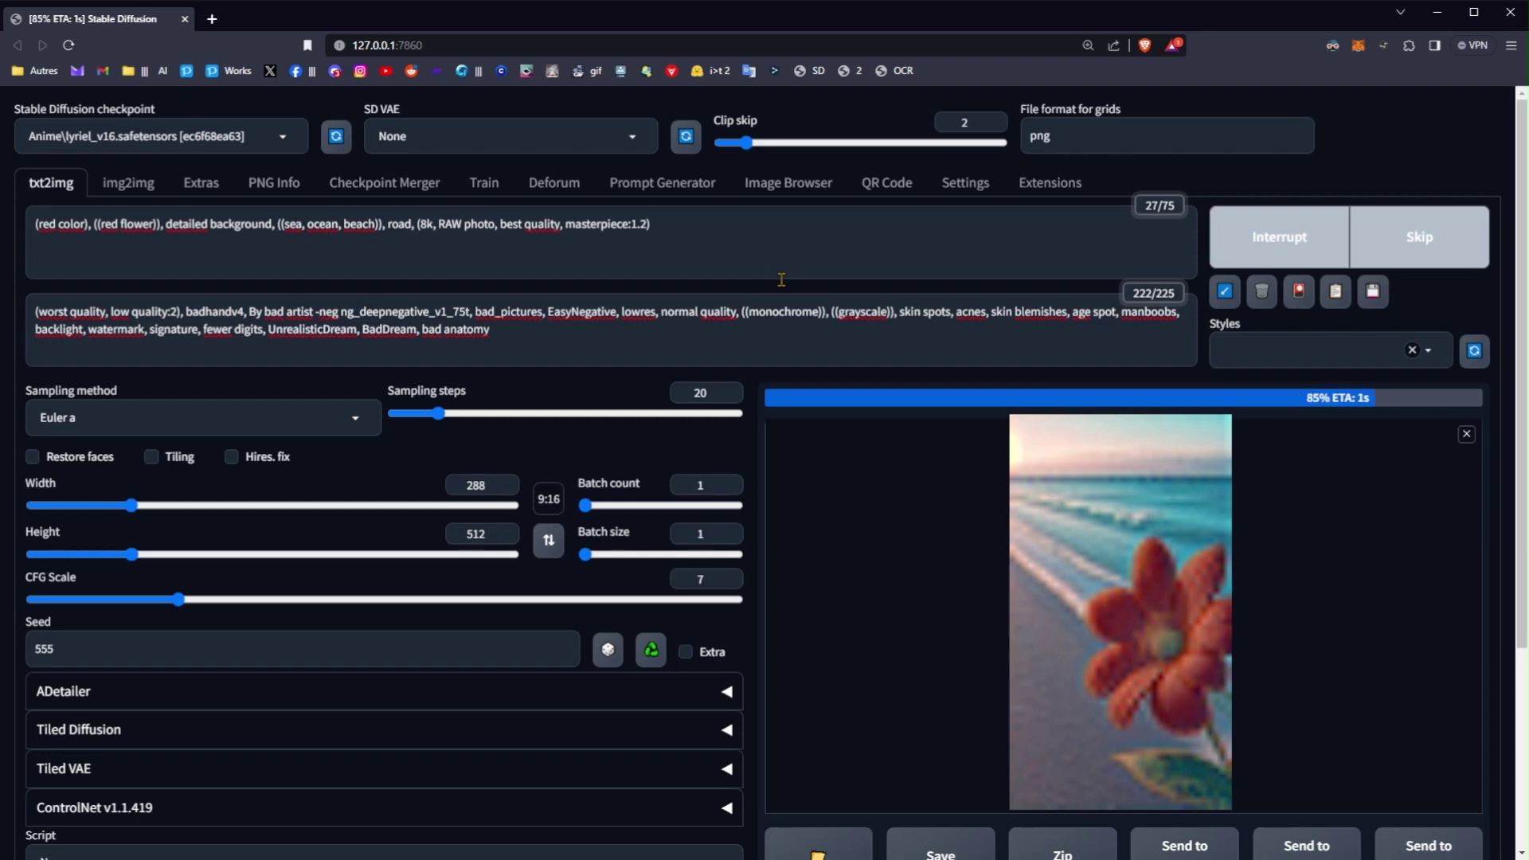
pyautogui.click(1154, 591)
pyautogui.click(1103, 304)
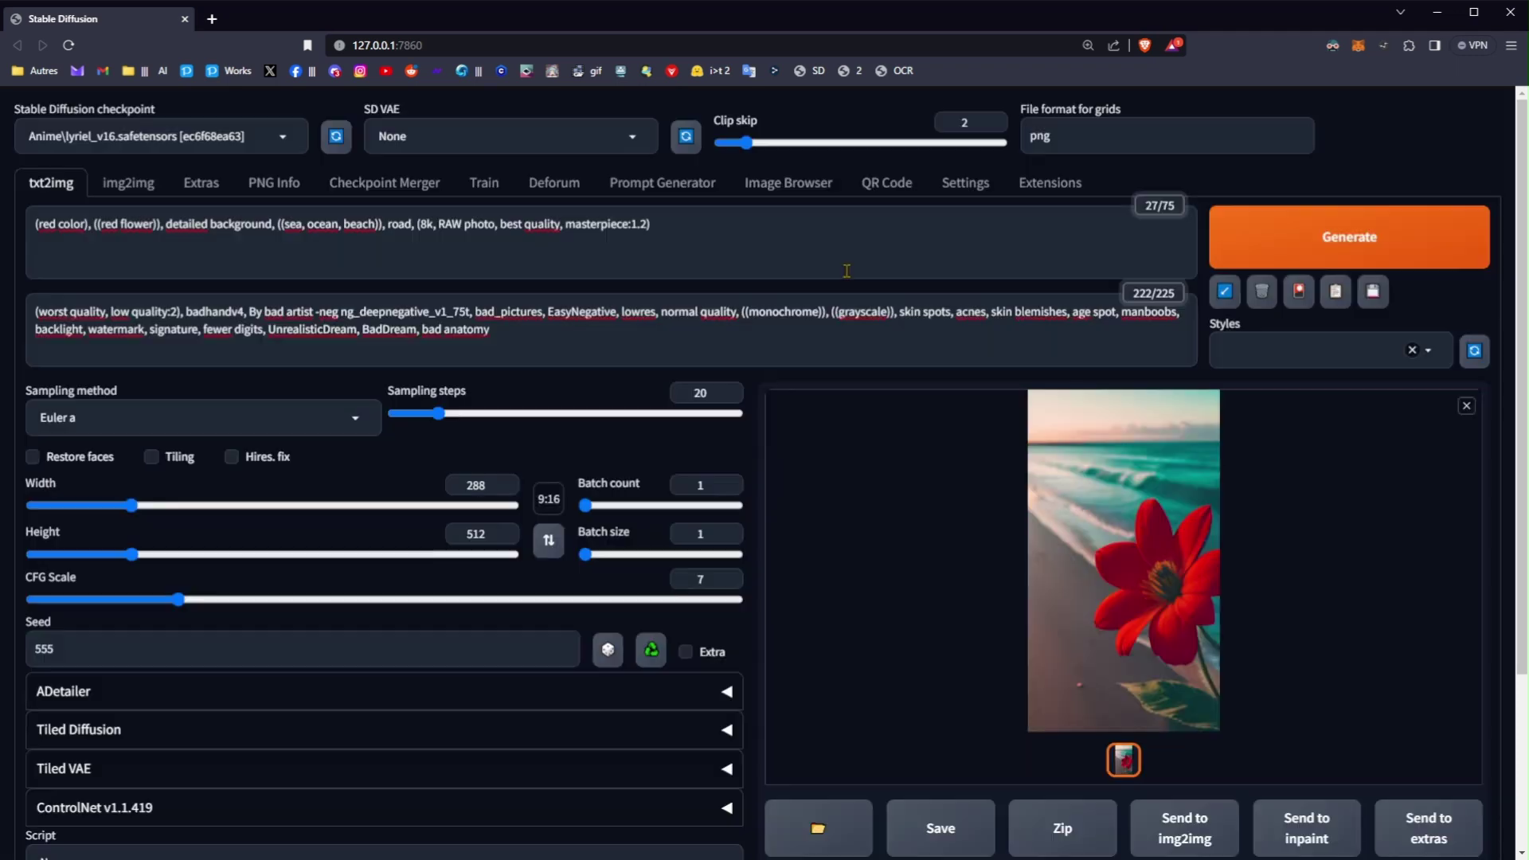
# Set the SD VAE to vae-ft-mse-840000-ema-pruned.safetensors and regenerate the flower image, viewing it at full size
pyautogui.click(549, 136)
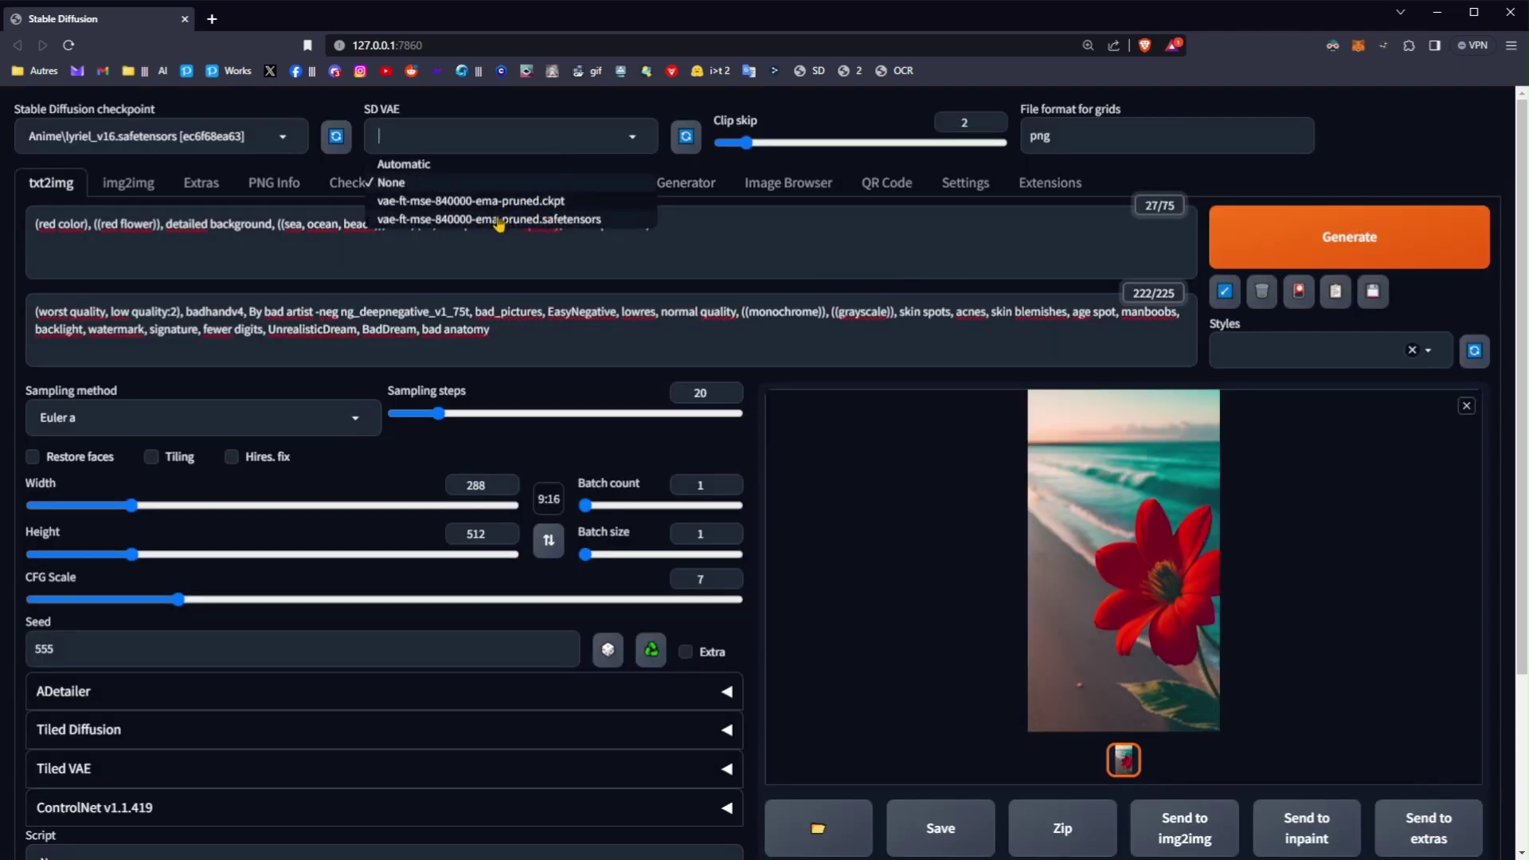
pyautogui.click(499, 220)
pyautogui.click(1358, 247)
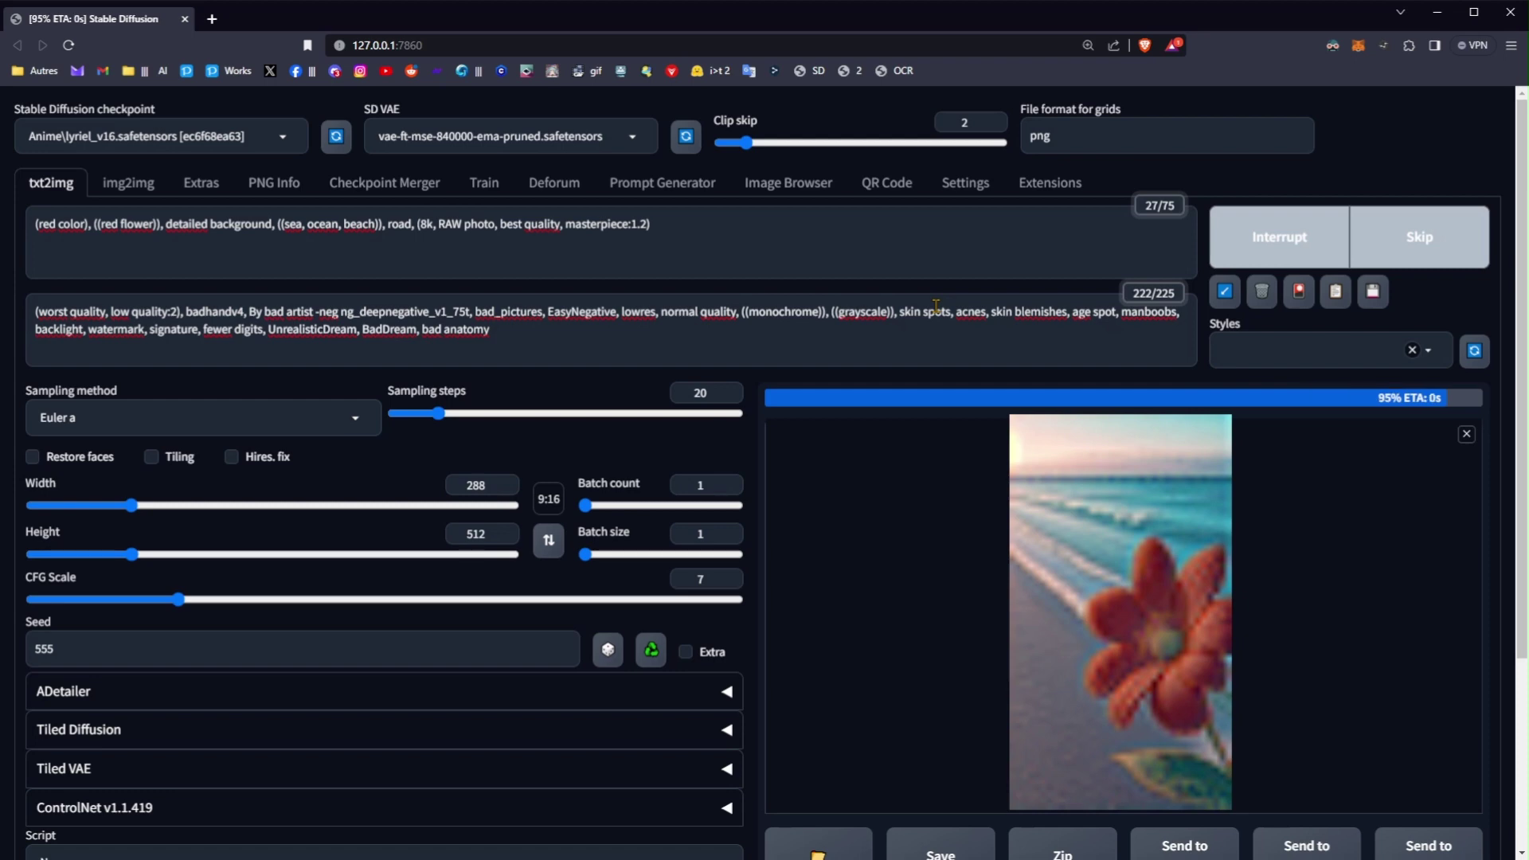
pyautogui.click(1163, 564)
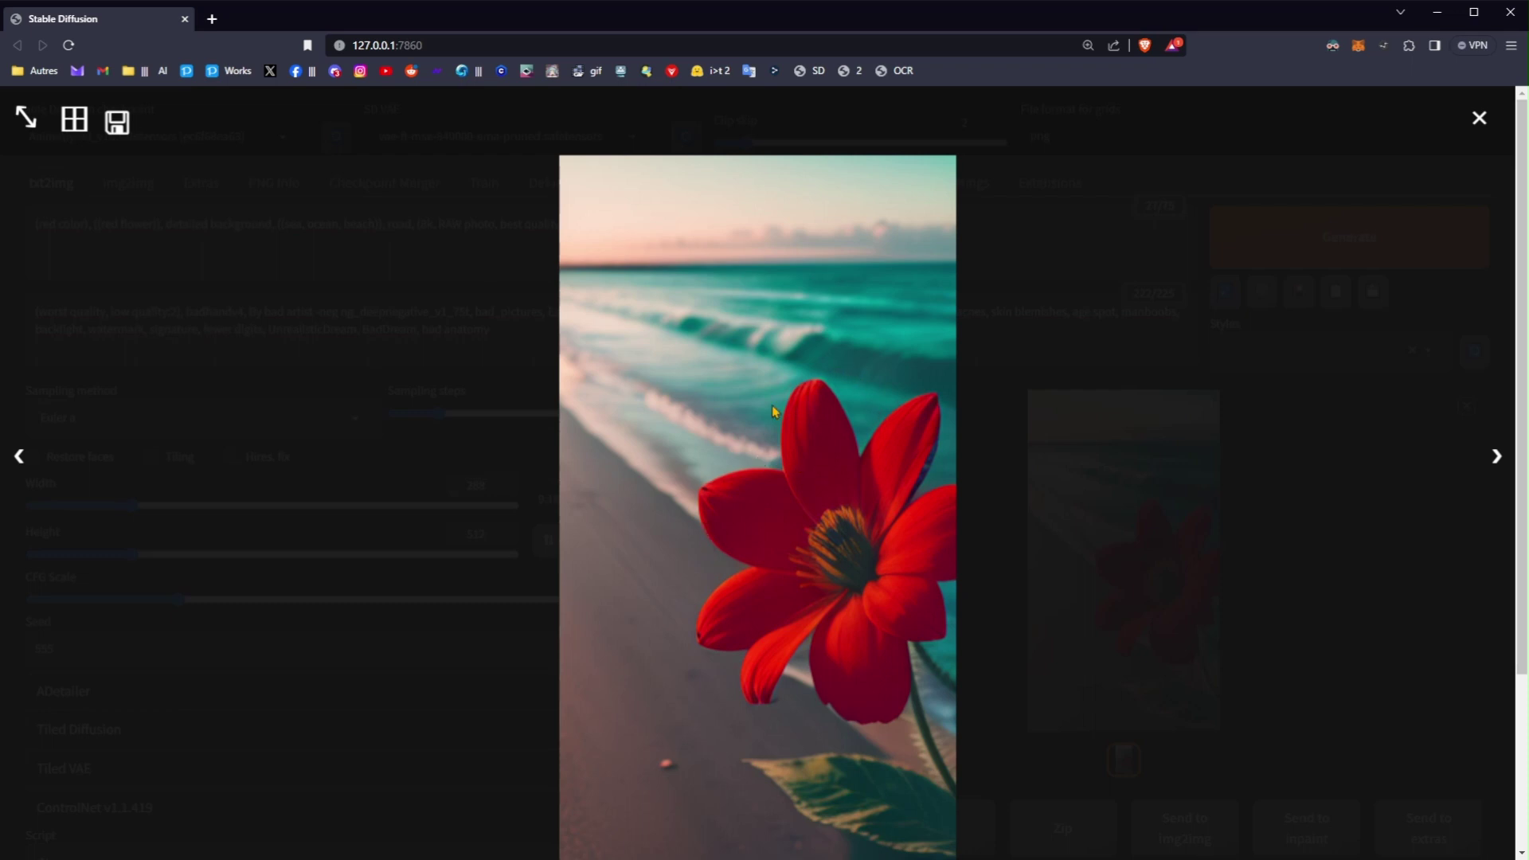
pyautogui.click(1027, 475)
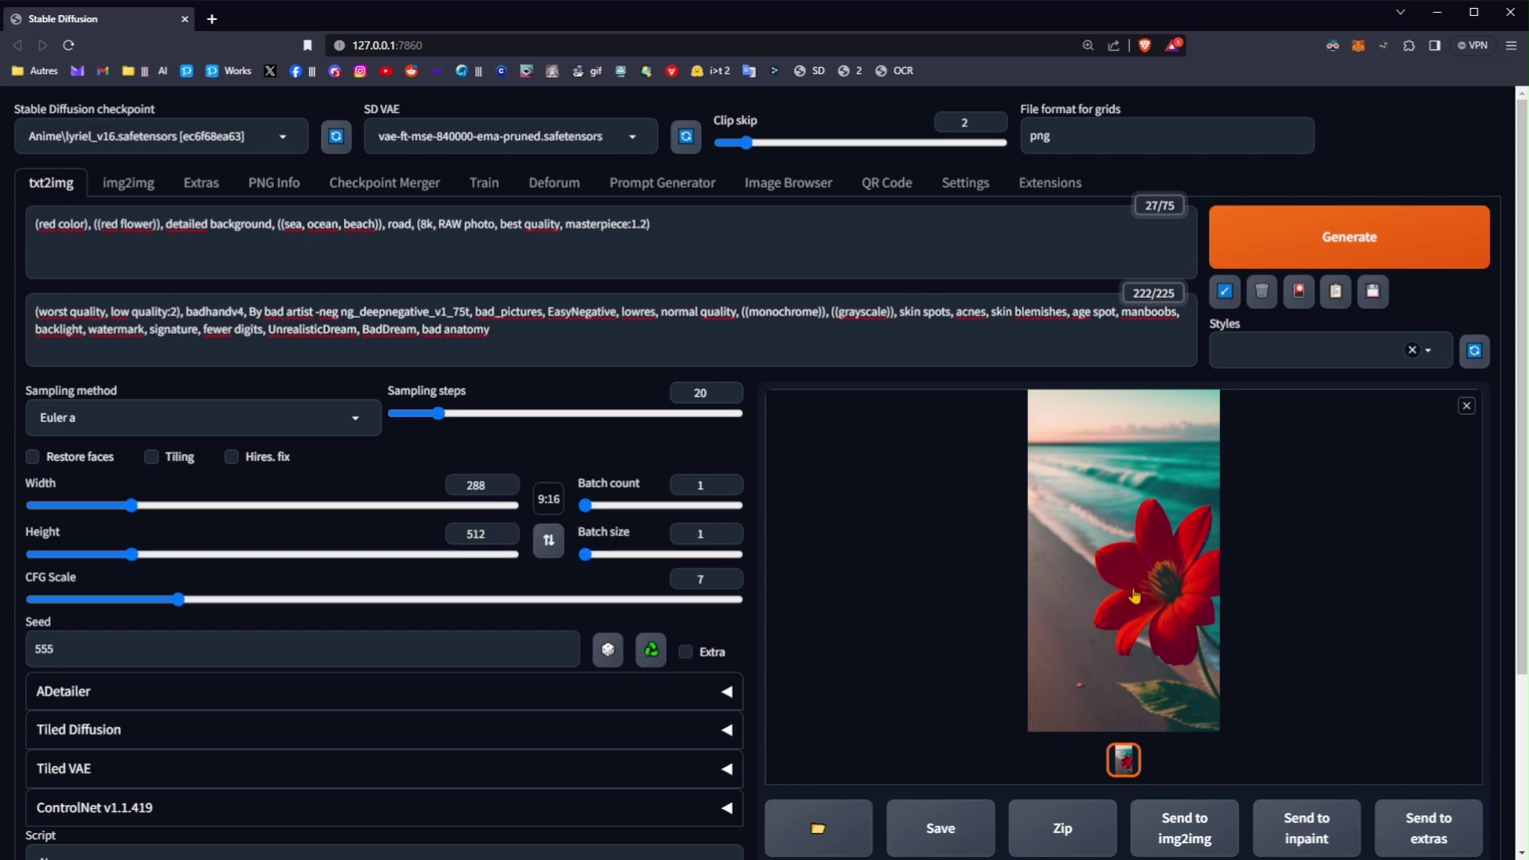
pyautogui.scroll(-1, 1139, 605)
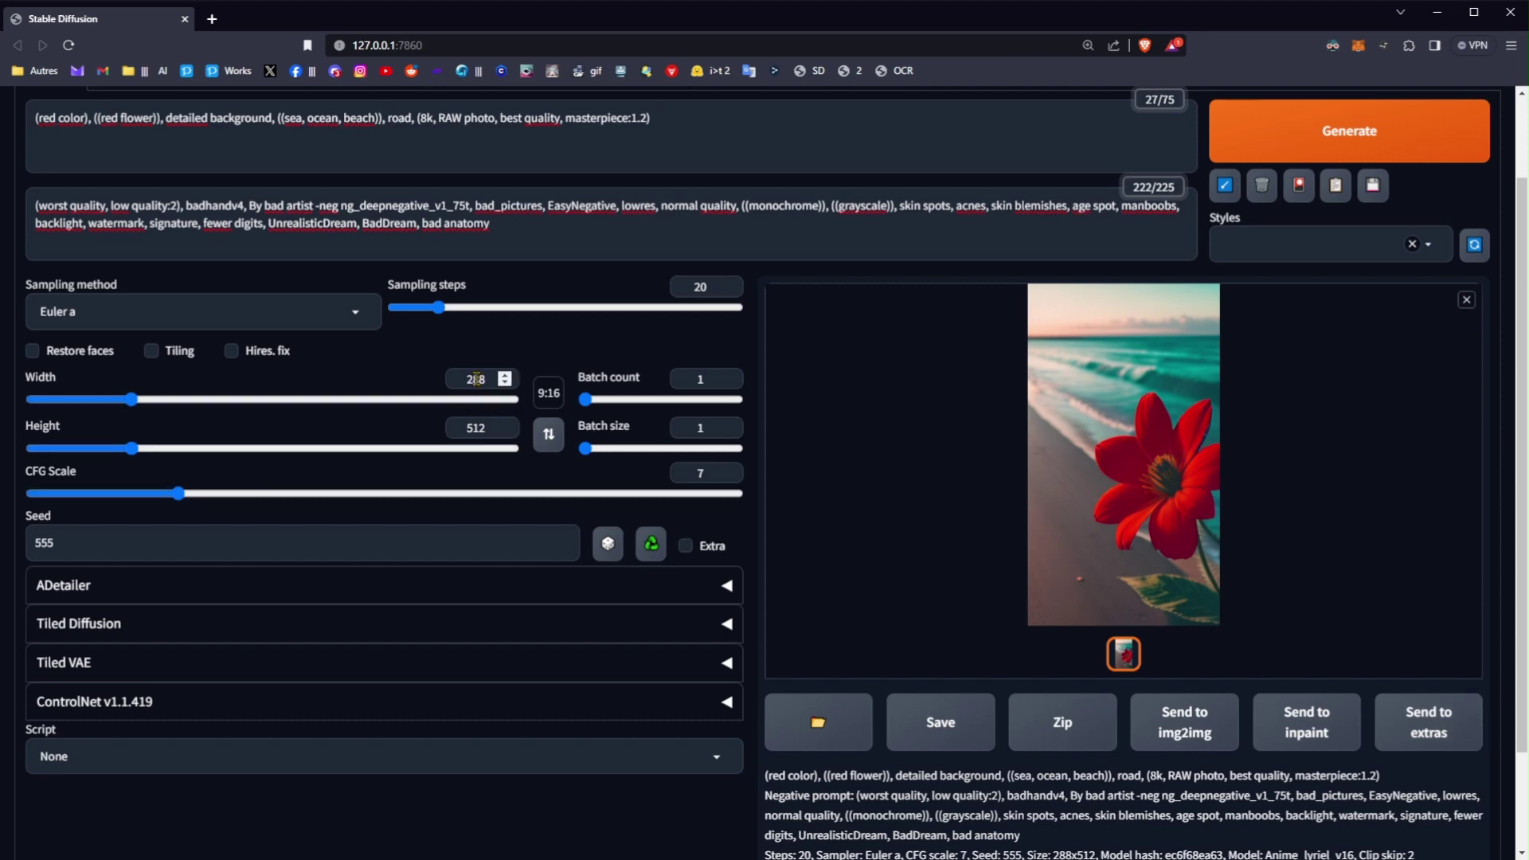
pyautogui.scroll(1, 1029, 473)
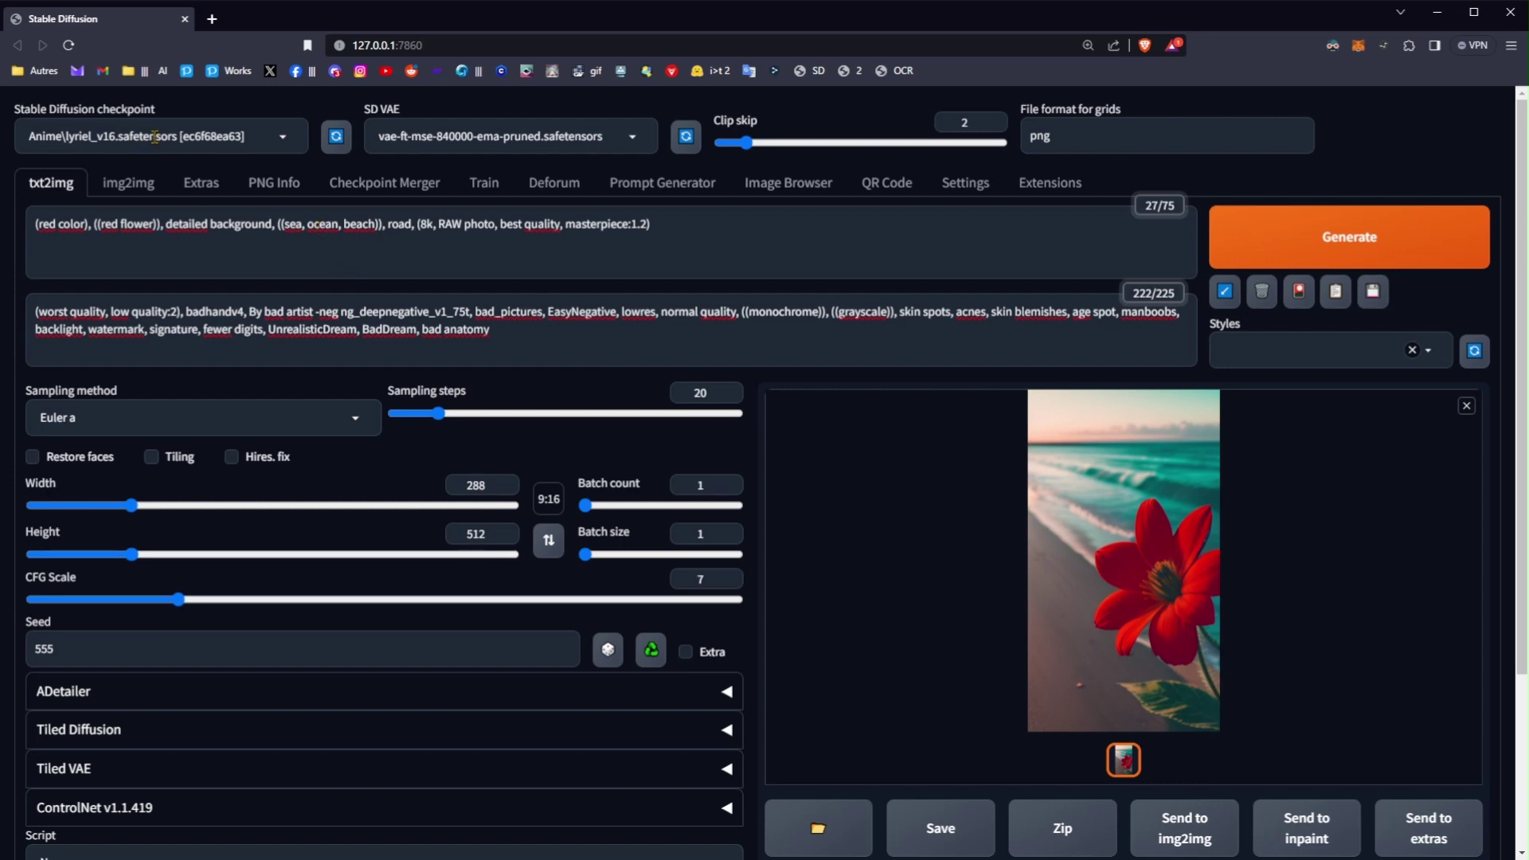
pyautogui.scroll(-2, 86, 651)
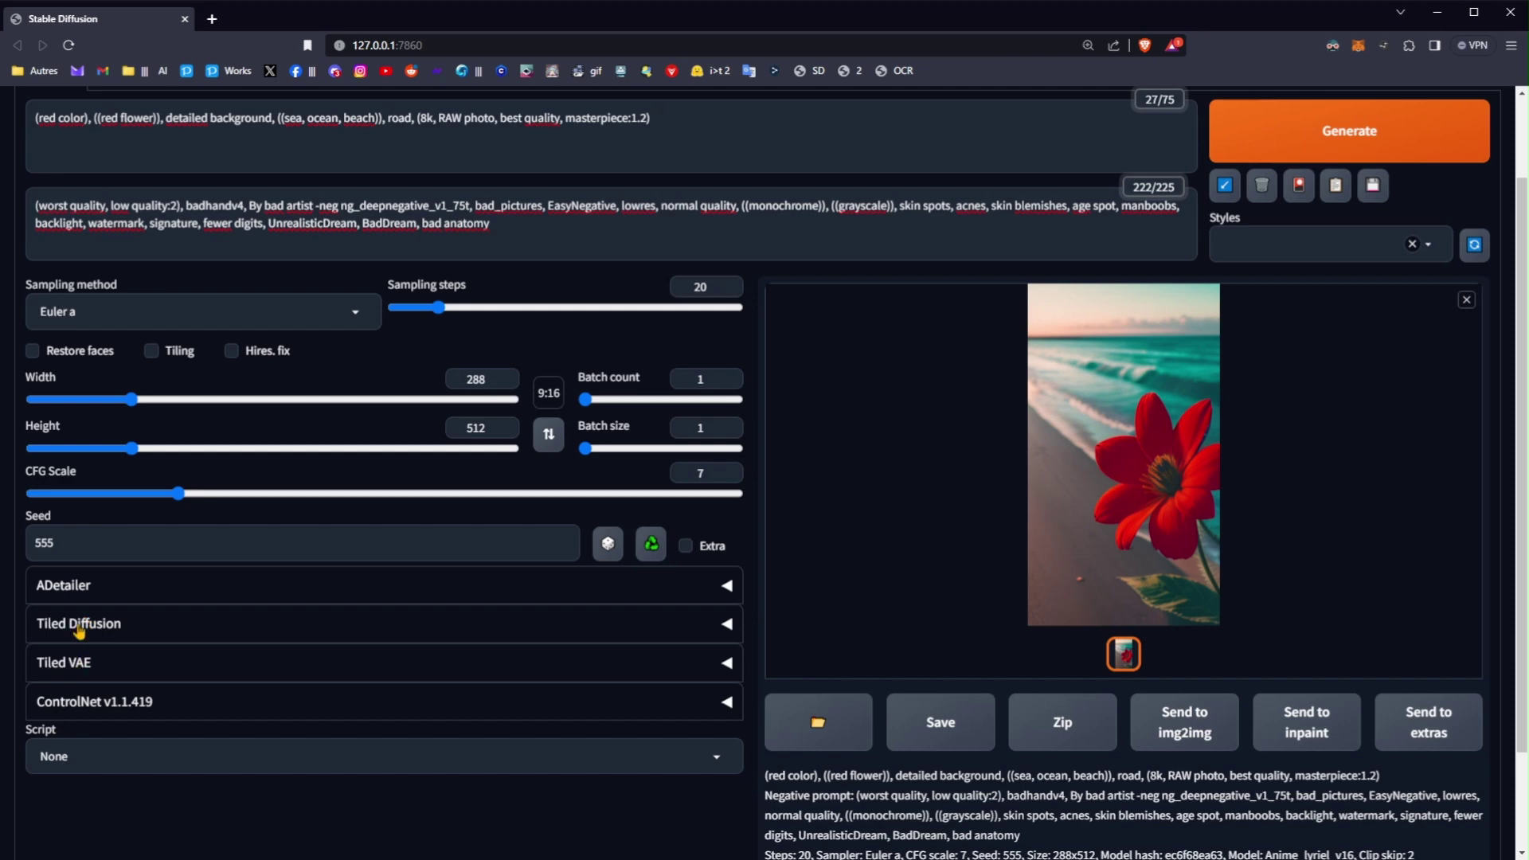
pyautogui.scroll(2, 78, 630)
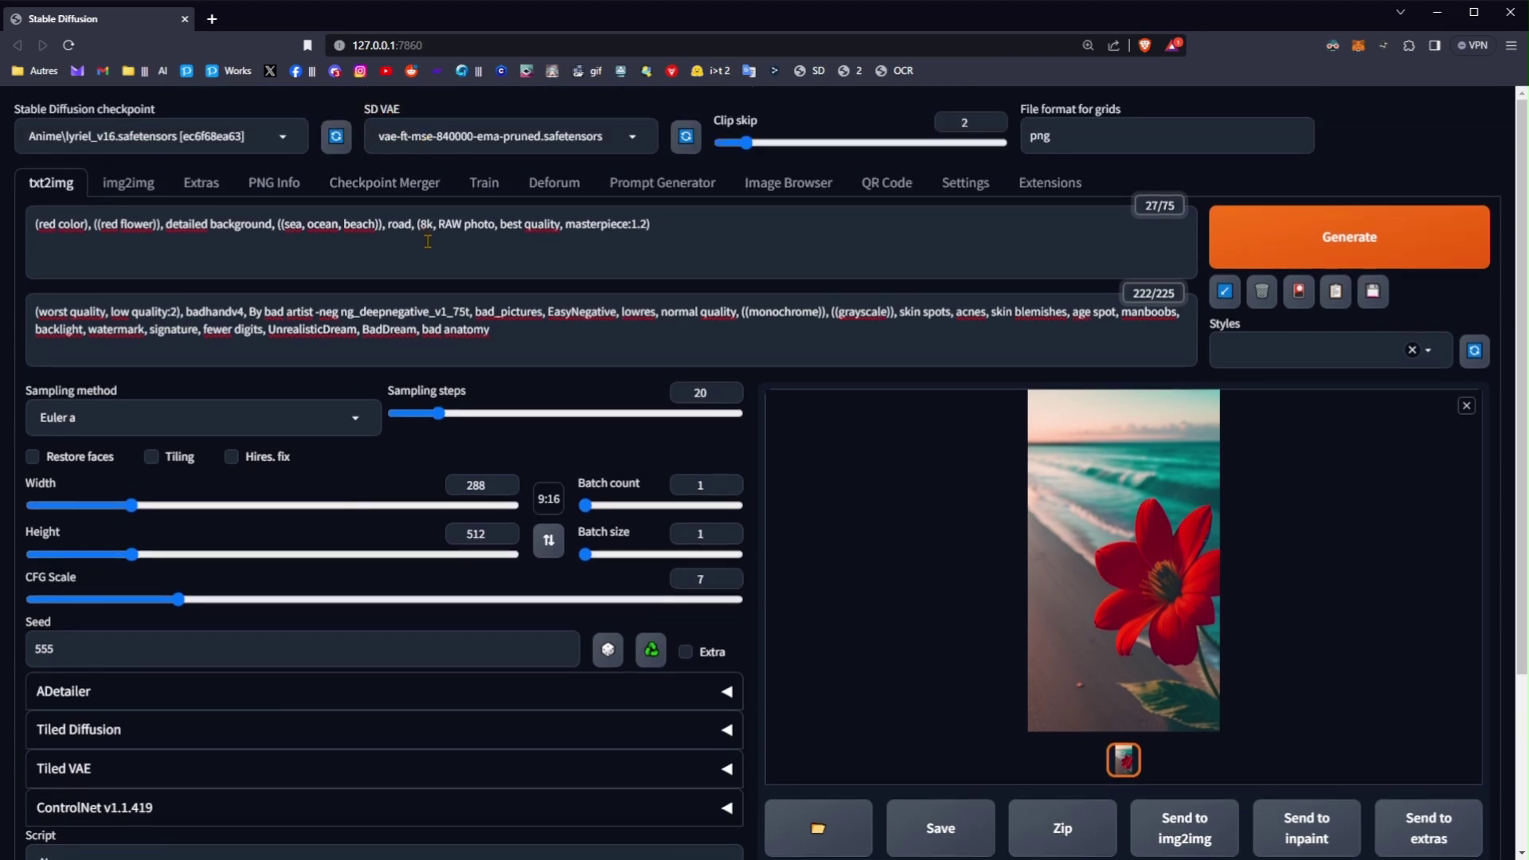
pyautogui.scroll(-2, 219, 624)
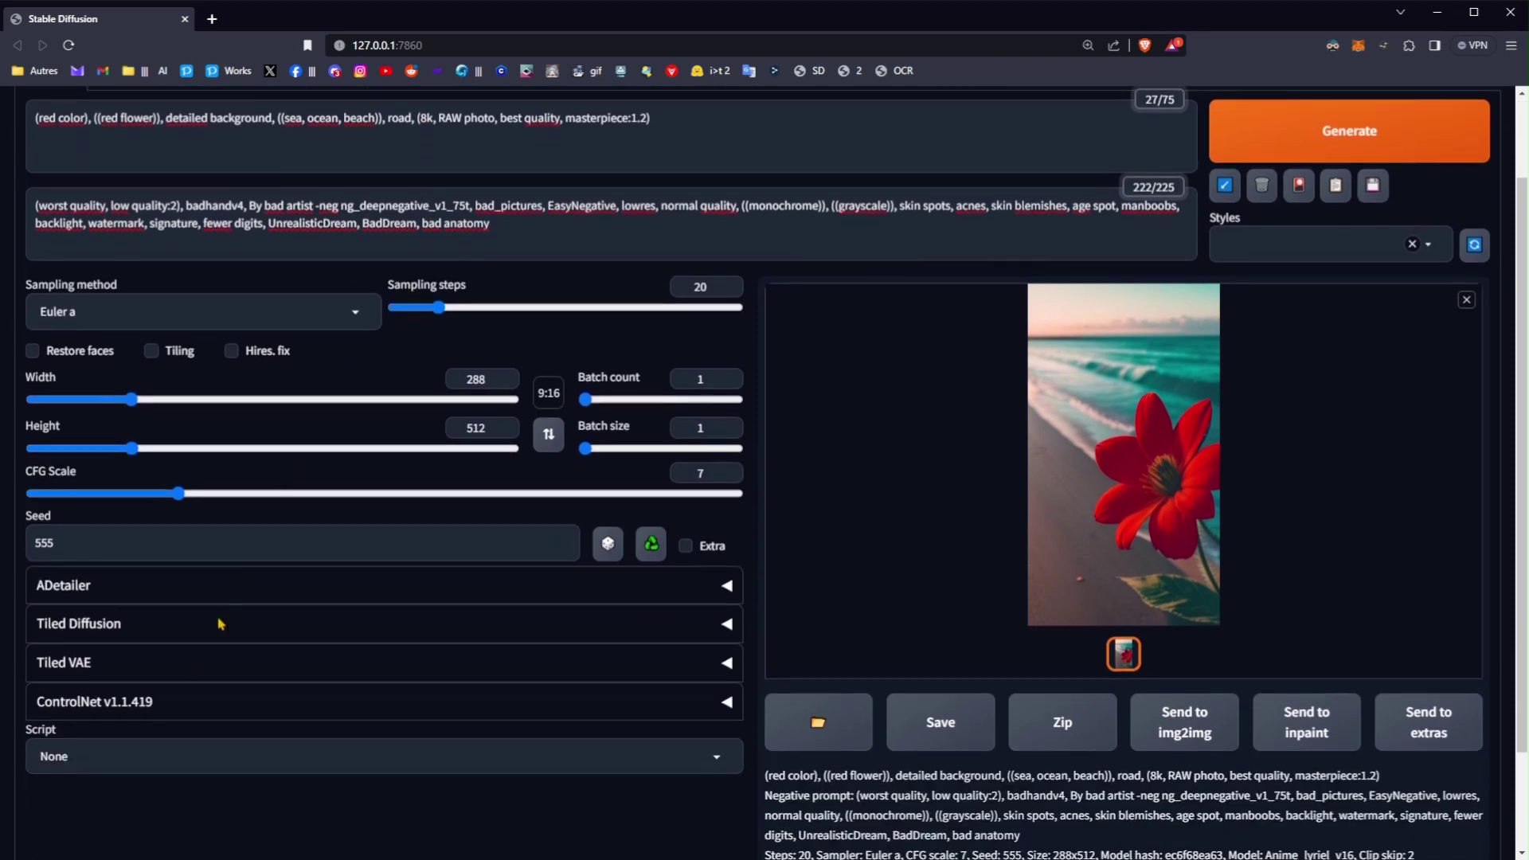
# Expand the ControlNet v1.1.419 settings and set the control type of ControlNet Unit 0 to OpenPose
pyautogui.click(112, 702)
pyautogui.scroll(-4, 115, 700)
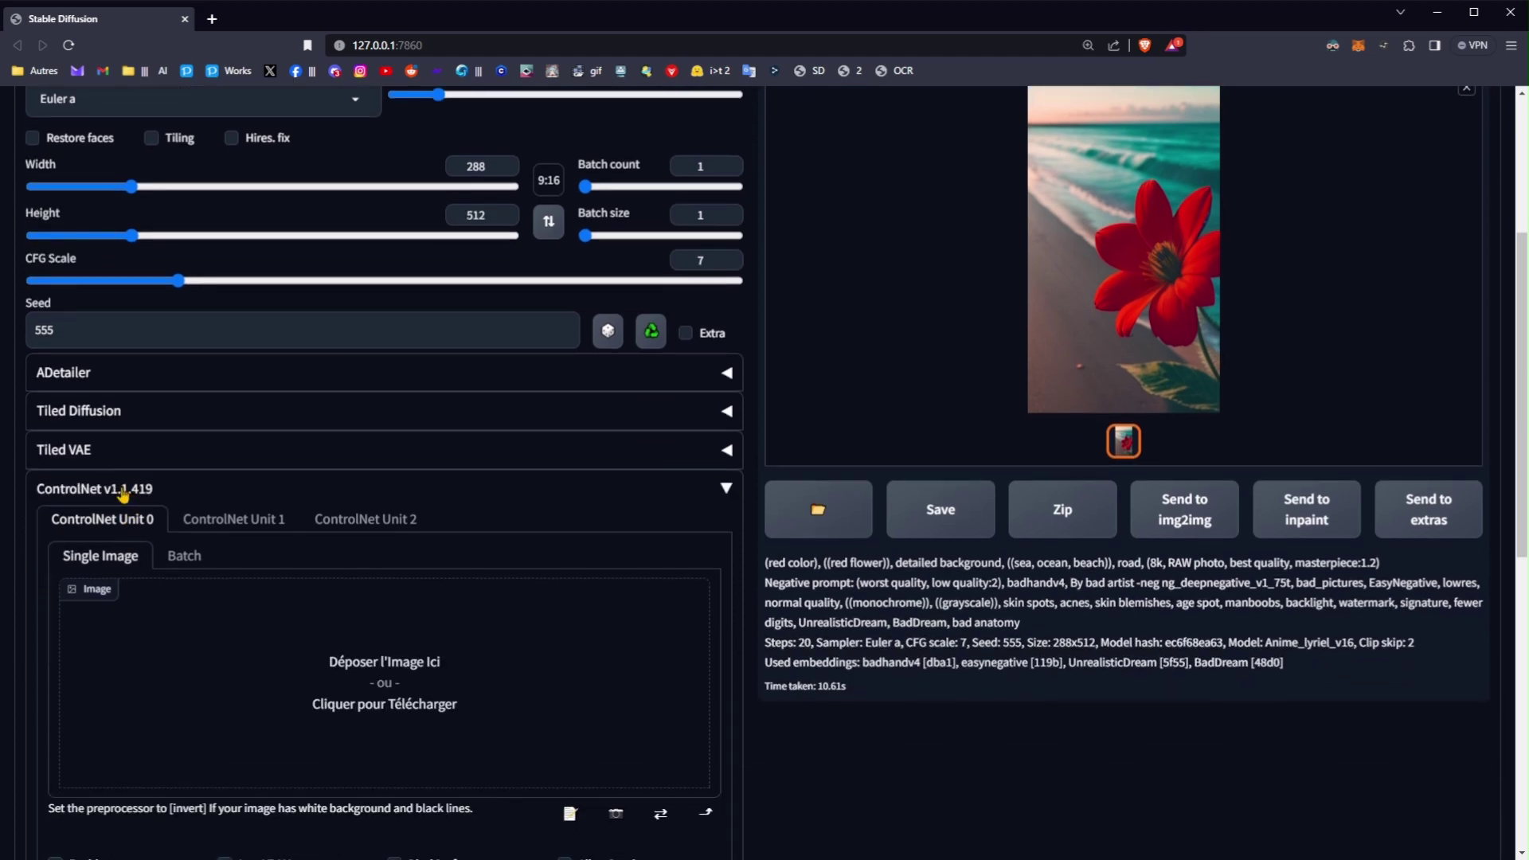
pyautogui.scroll(-6, 123, 494)
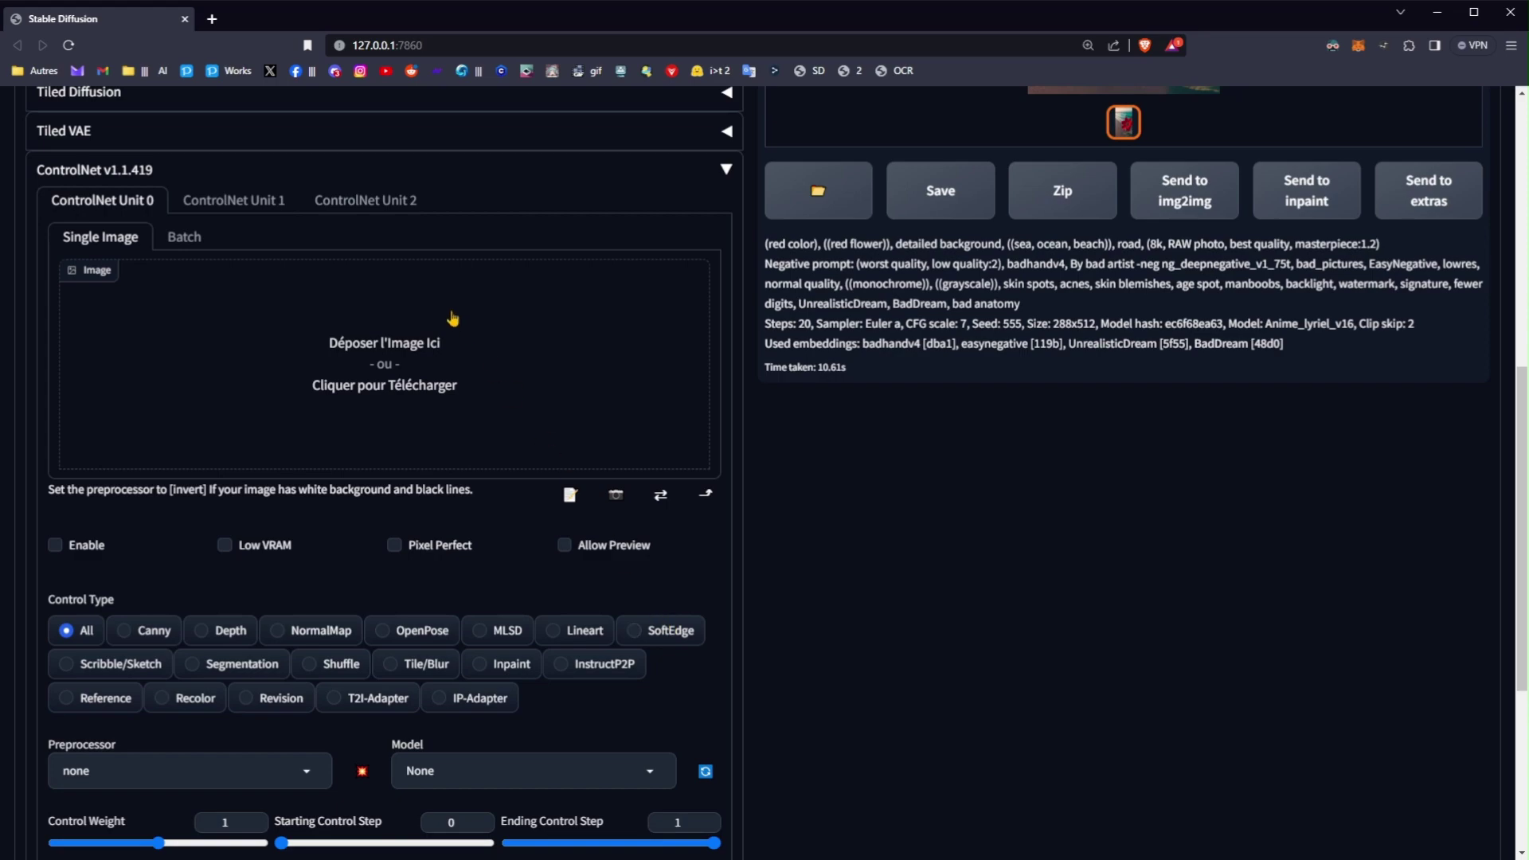
pyautogui.scroll(8, 311, 428)
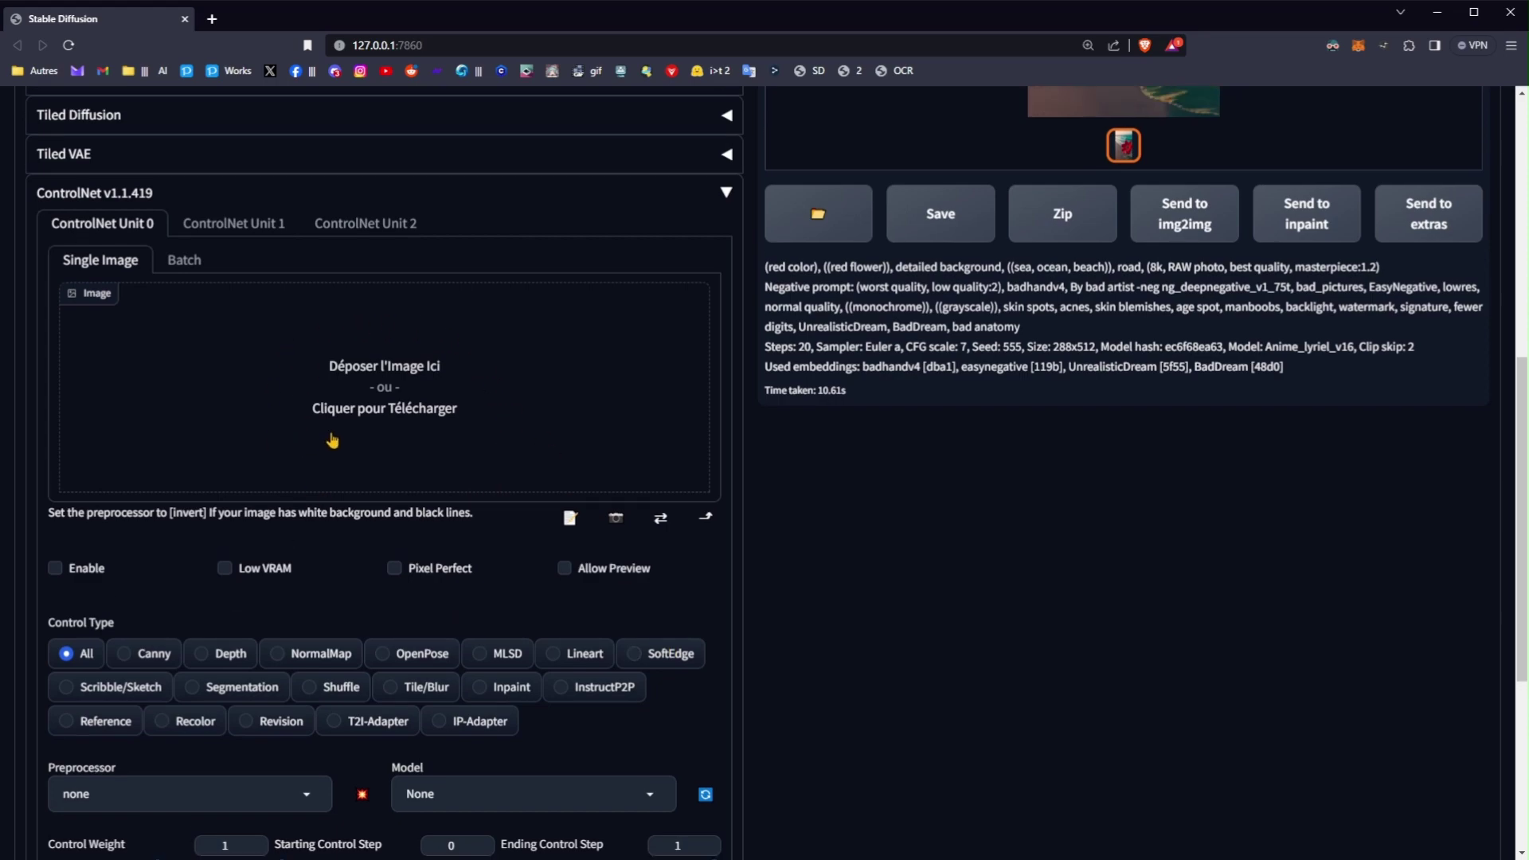
pyautogui.scroll(-8, 340, 388)
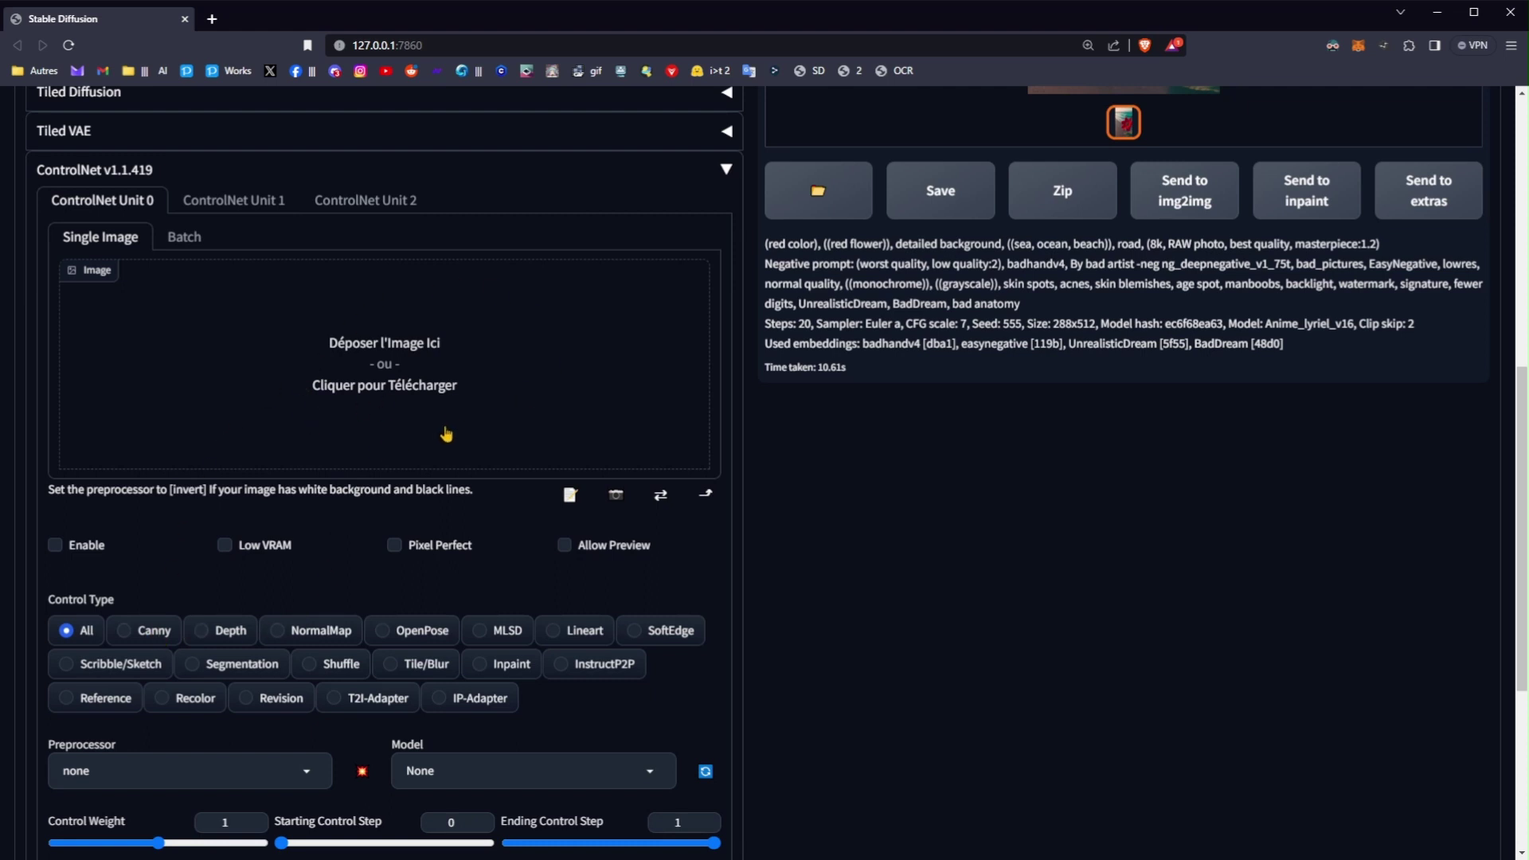
pyautogui.click(419, 637)
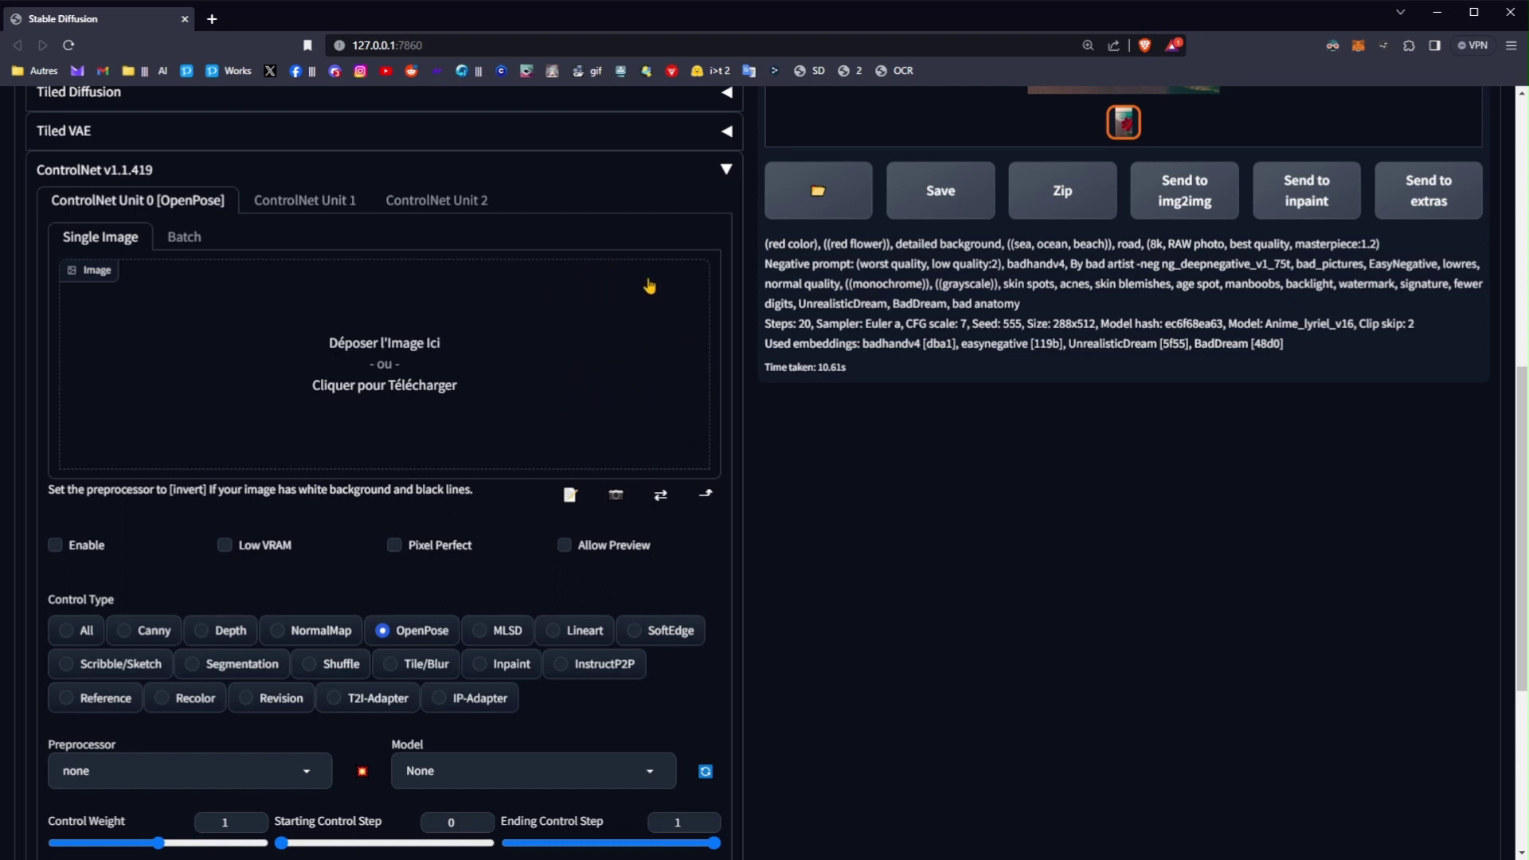
pyautogui.scroll(6, 623, 392)
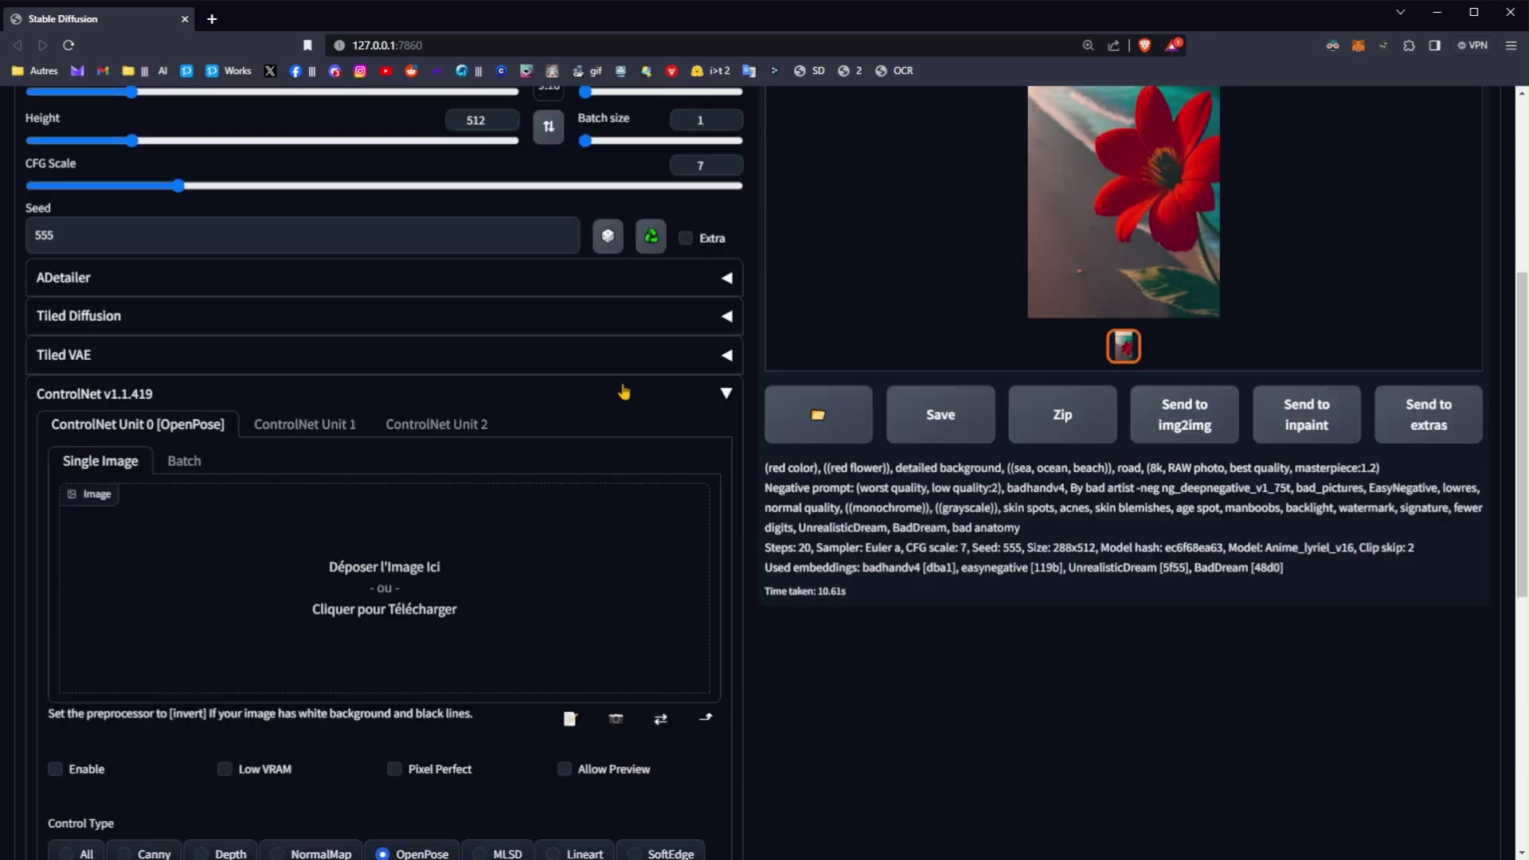
pyautogui.scroll(2, 625, 390)
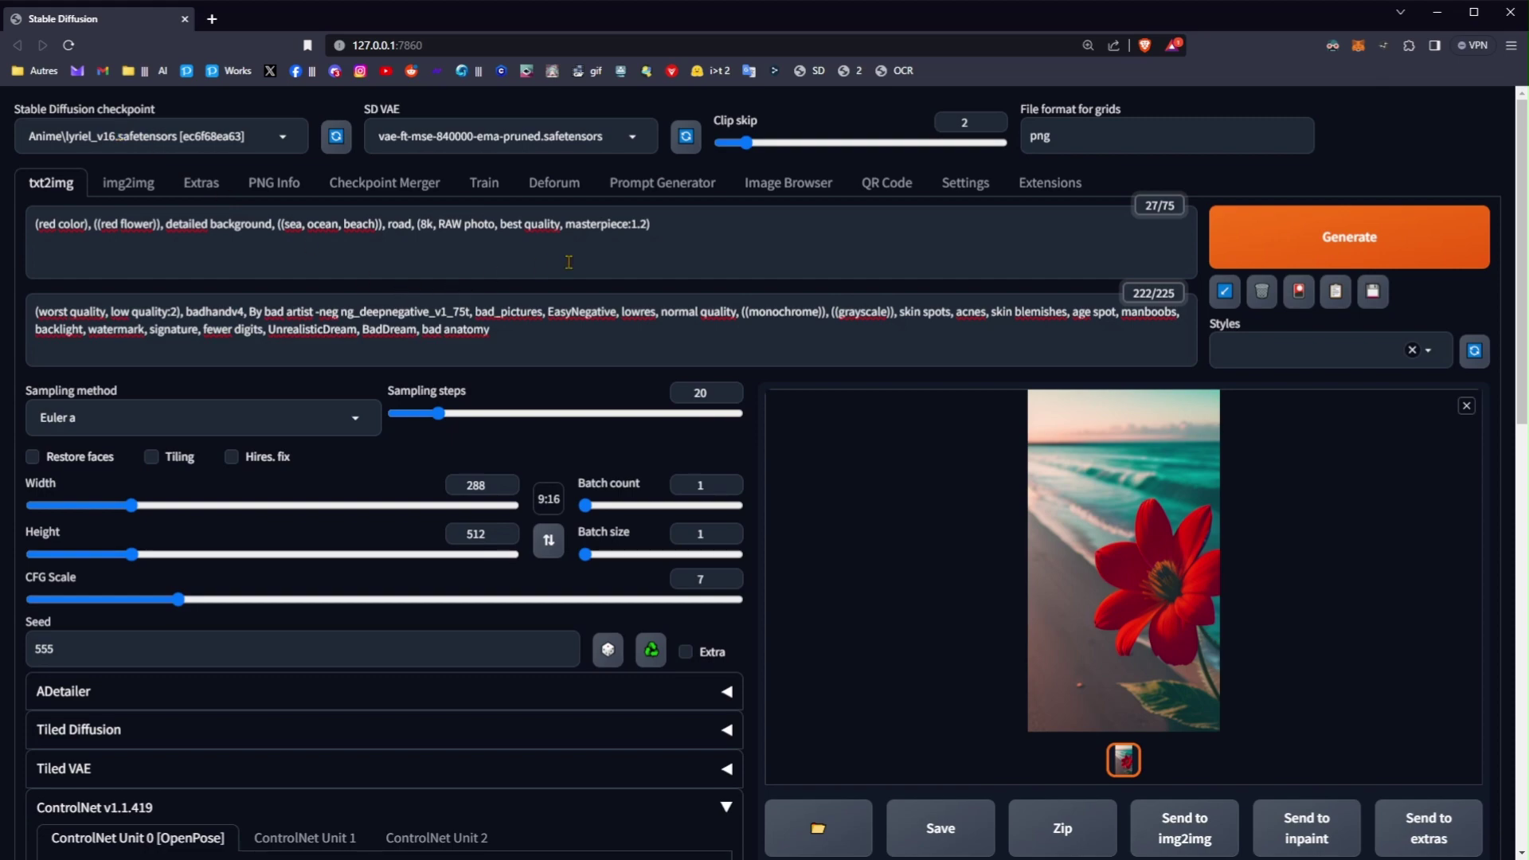
pyautogui.scroll(-5, 525, 718)
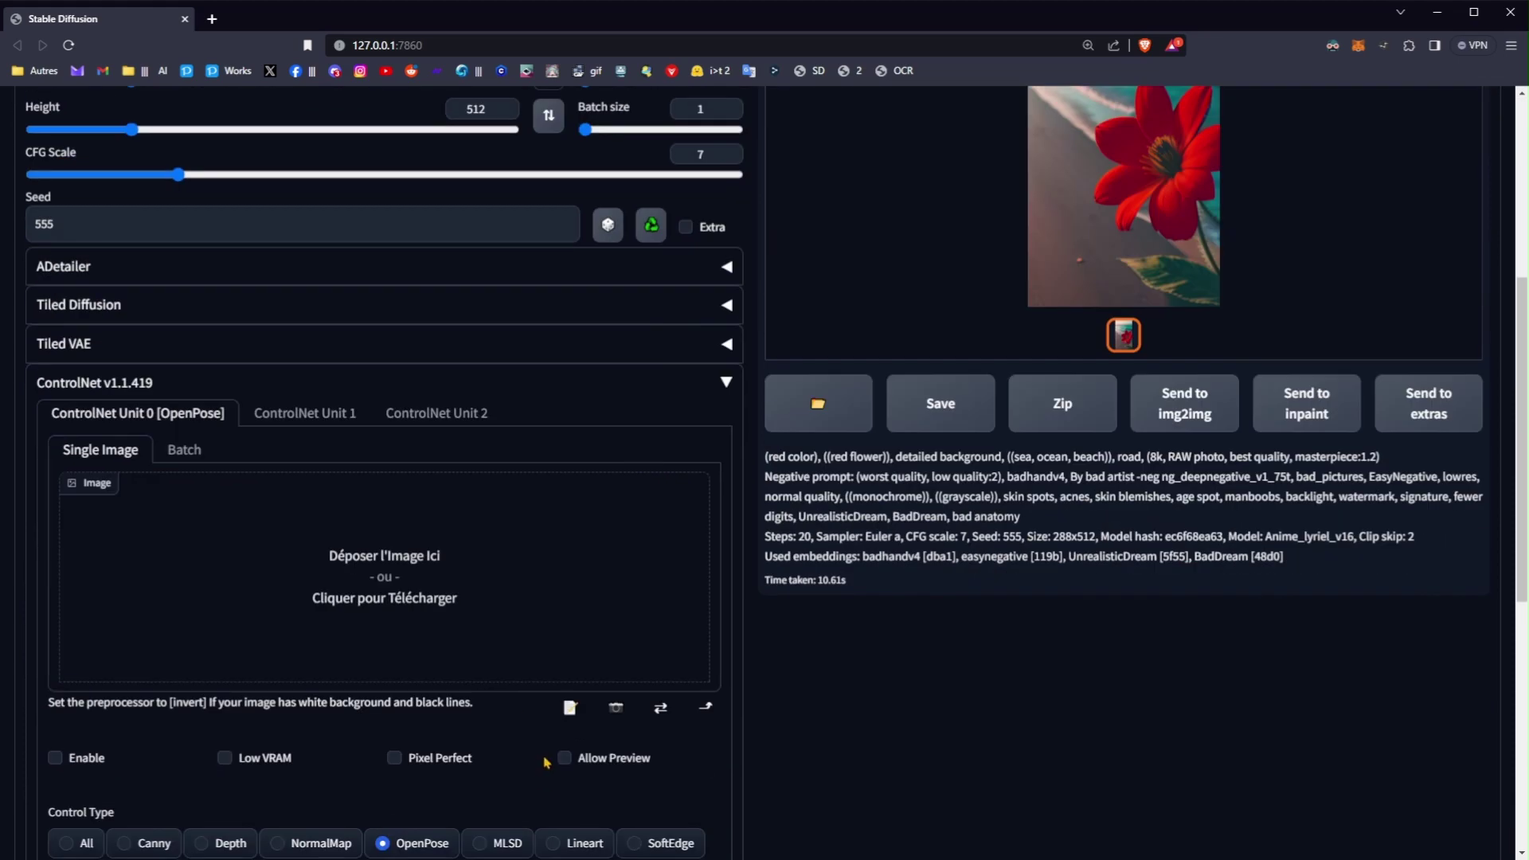
pyautogui.scroll(5, 547, 763)
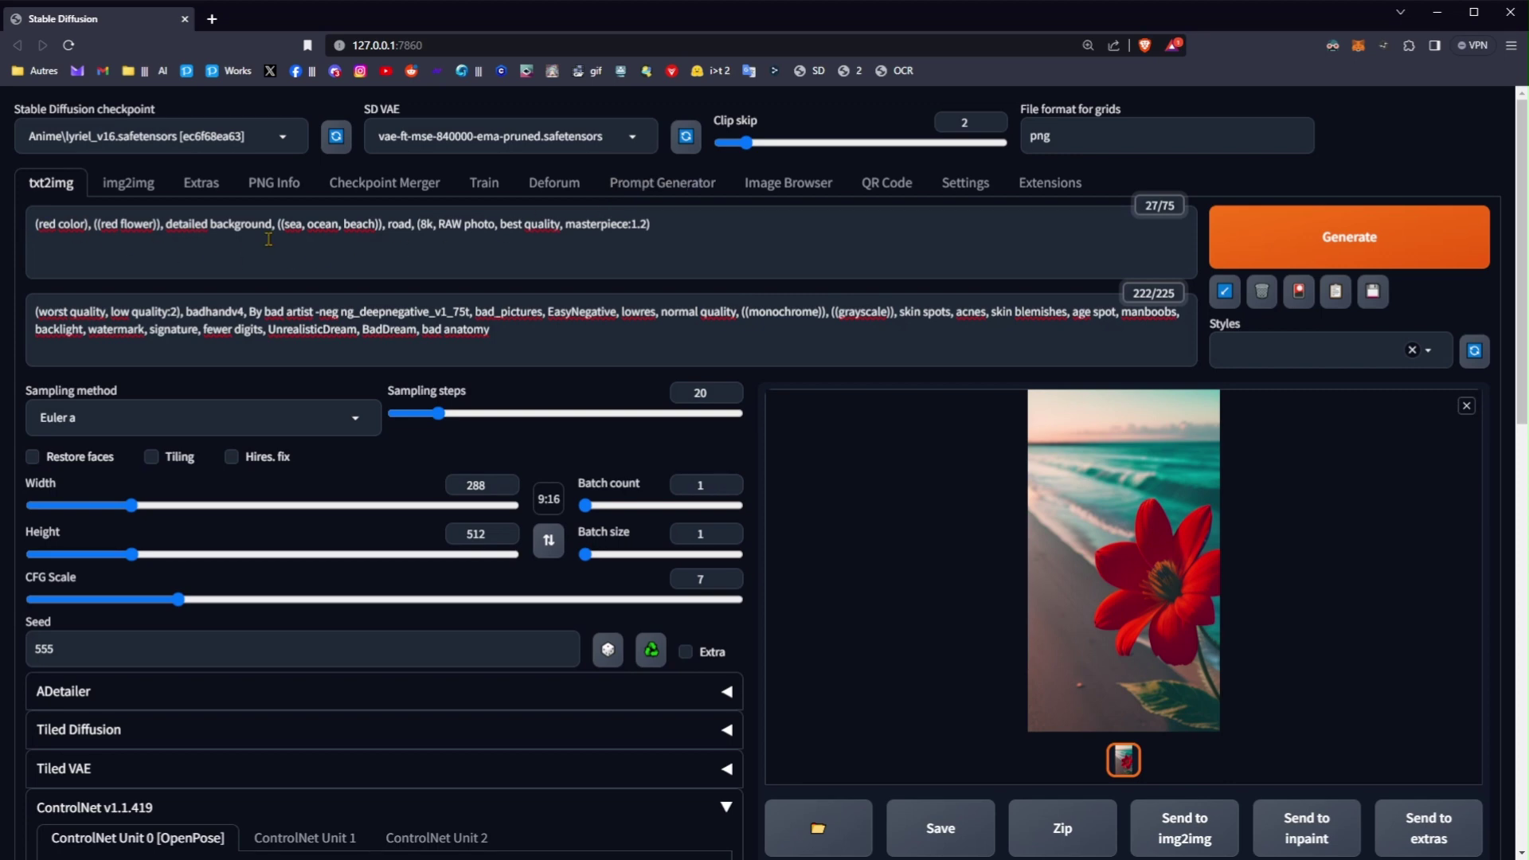
pyautogui.scroll(-8, 657, 262)
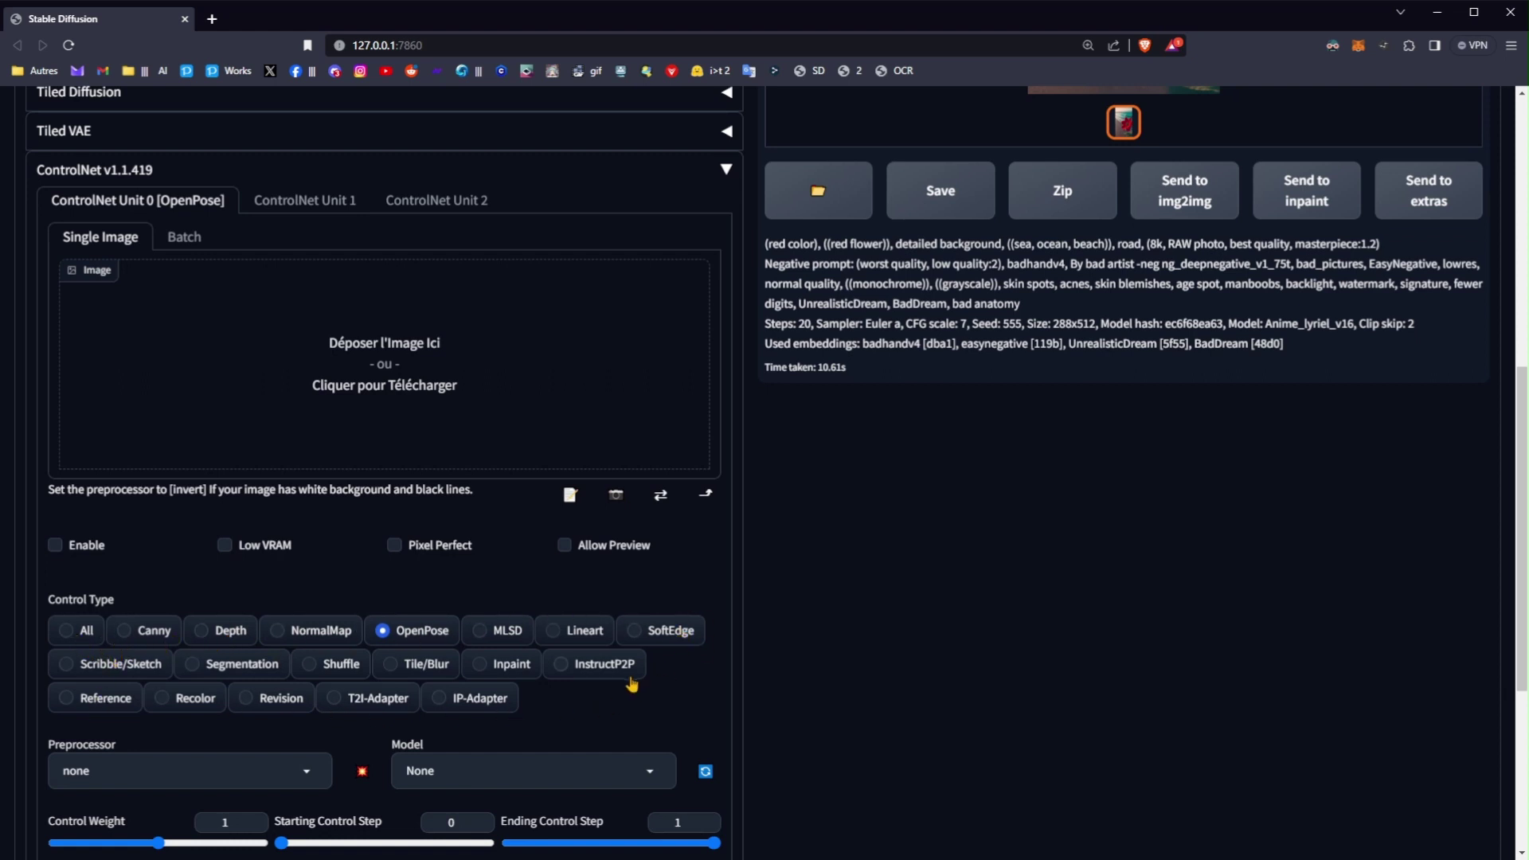
# Reset the ControlNet Unit 0 control type to All and load the white tiger photo as its enabled input image
pyautogui.click(87, 630)
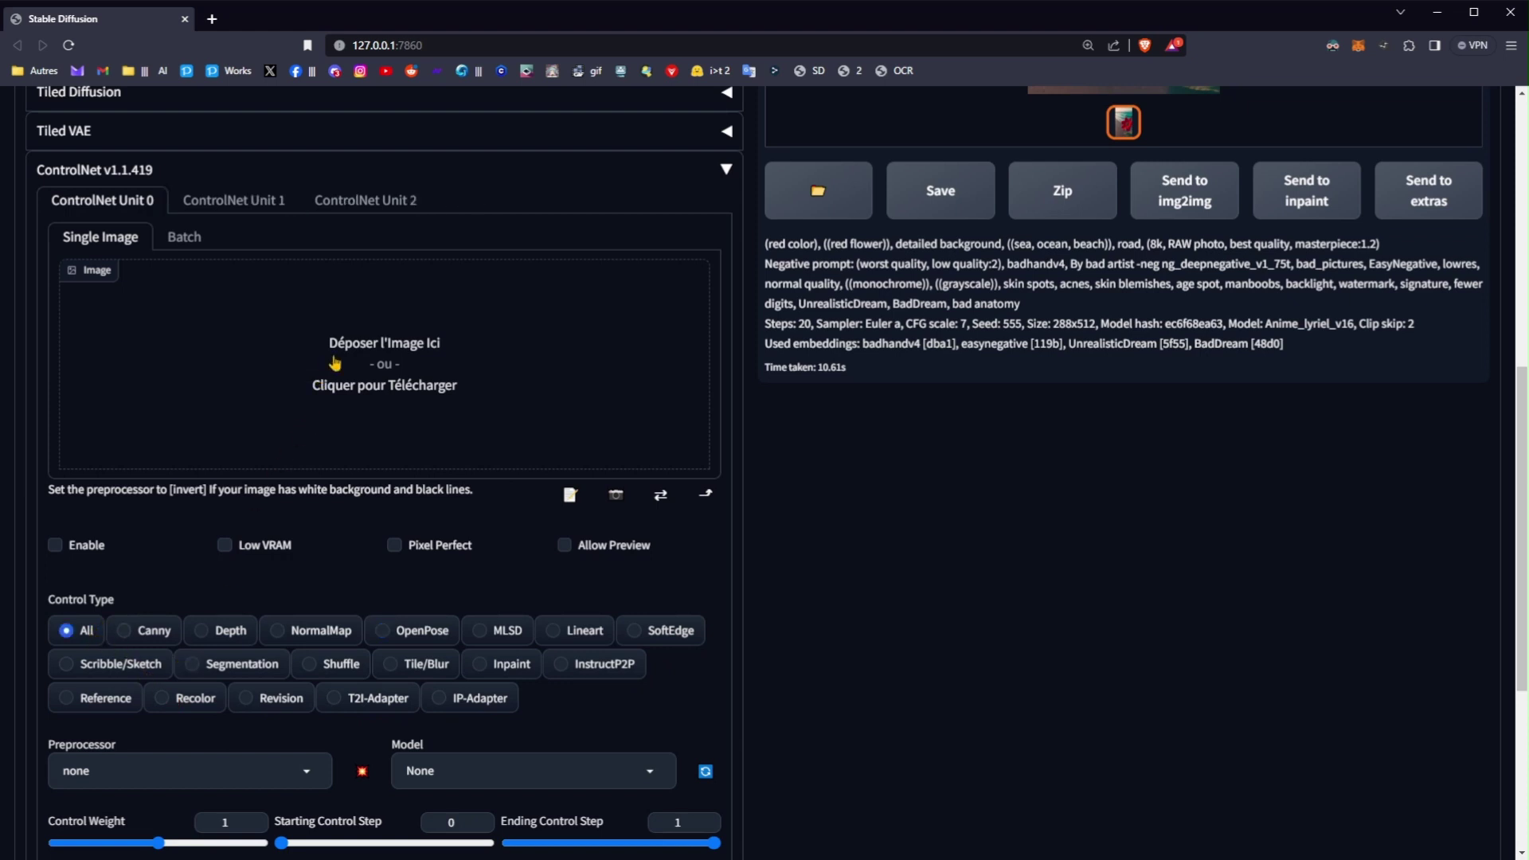
pyautogui.click(363, 348)
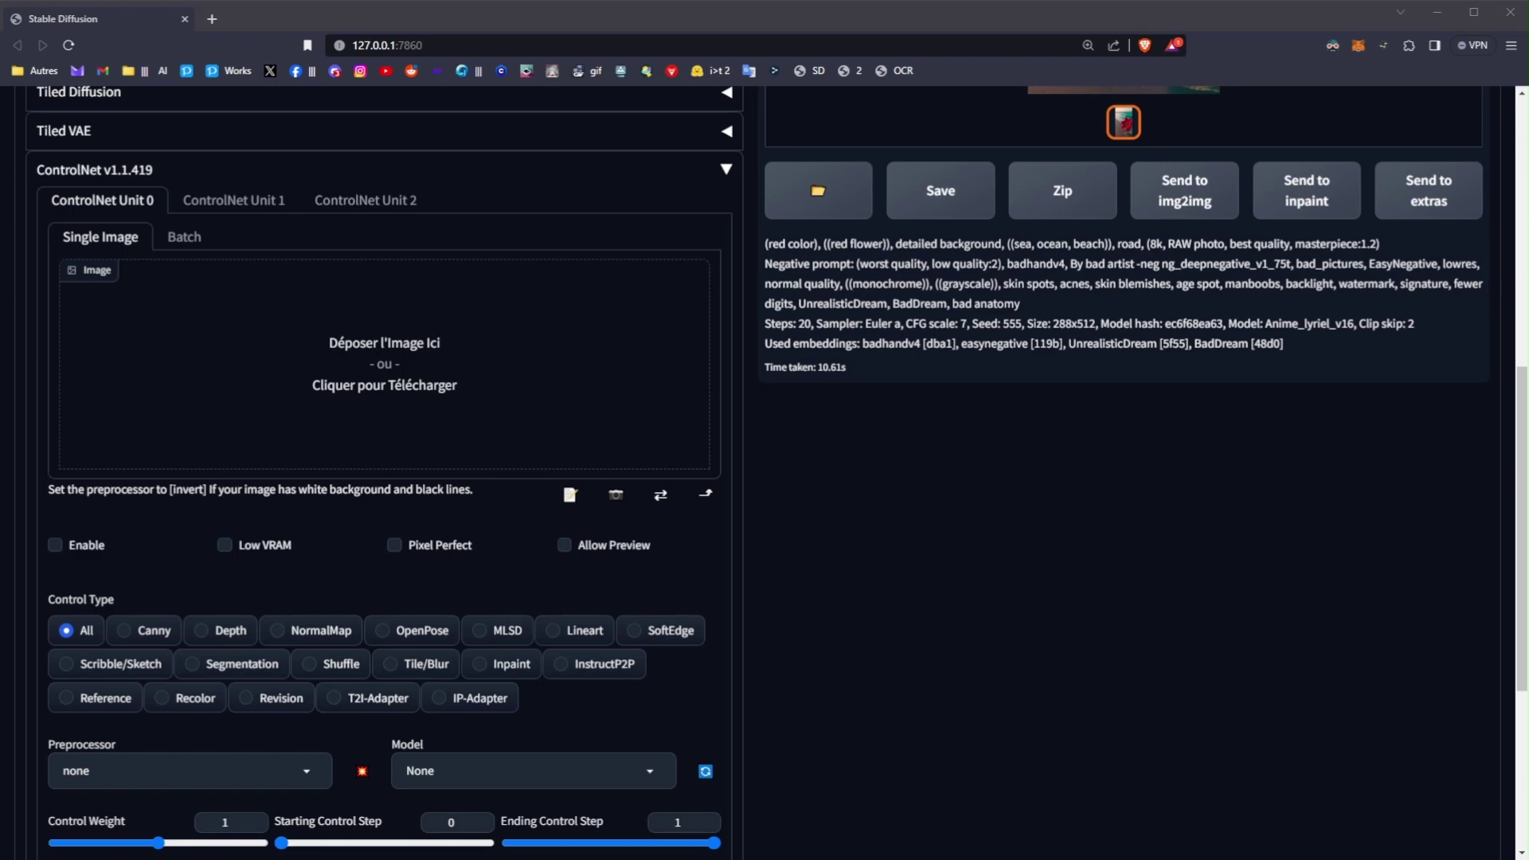
pyautogui.click(1054, 799)
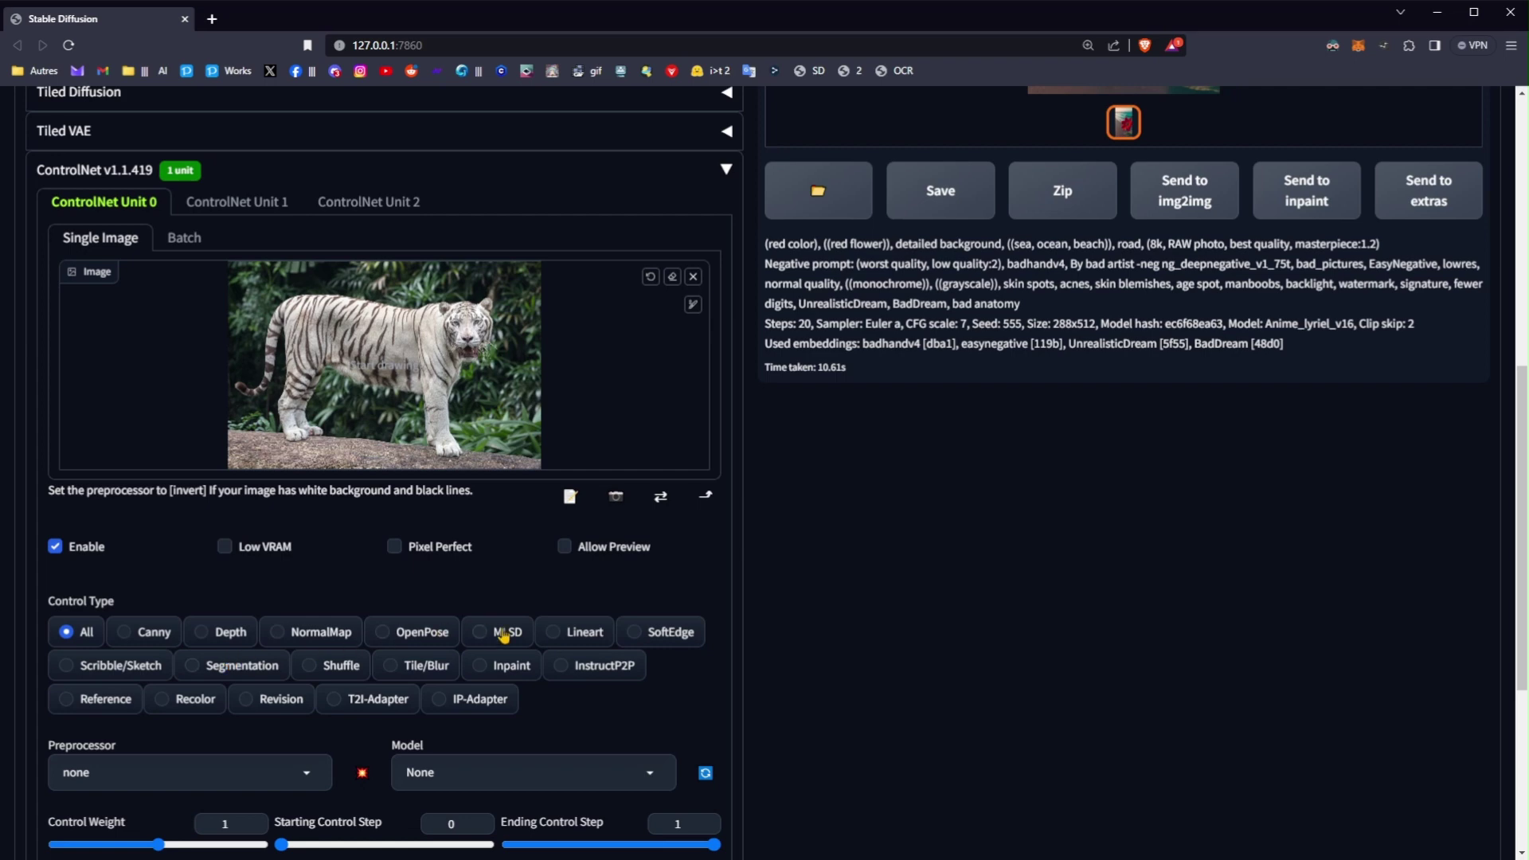
# Set the control type to Lineart, allow the preview, and choose the lineart_anime preprocessor
pyautogui.click(586, 637)
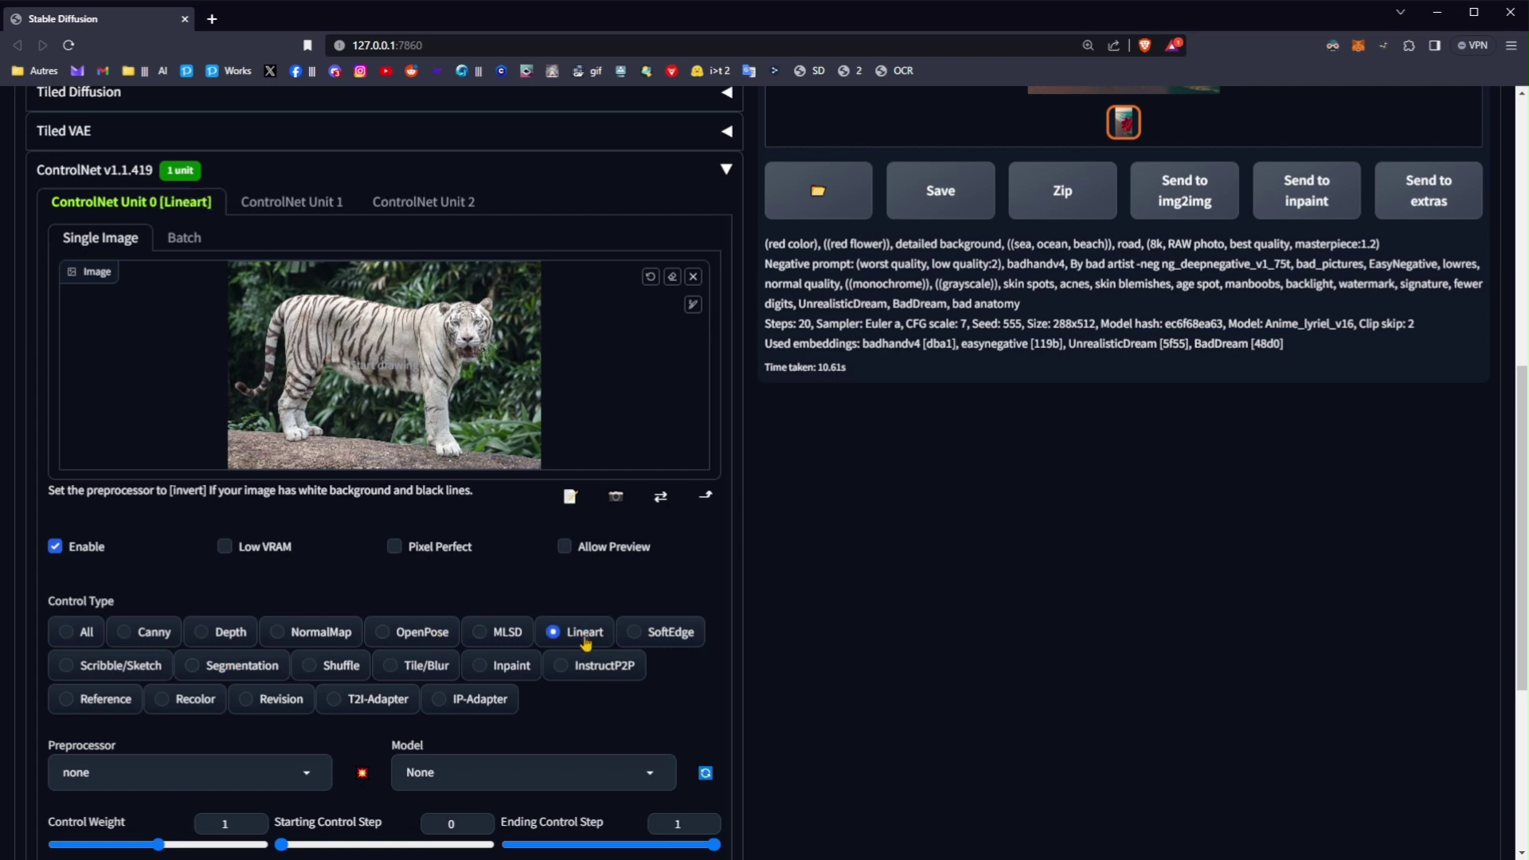
pyautogui.click(593, 557)
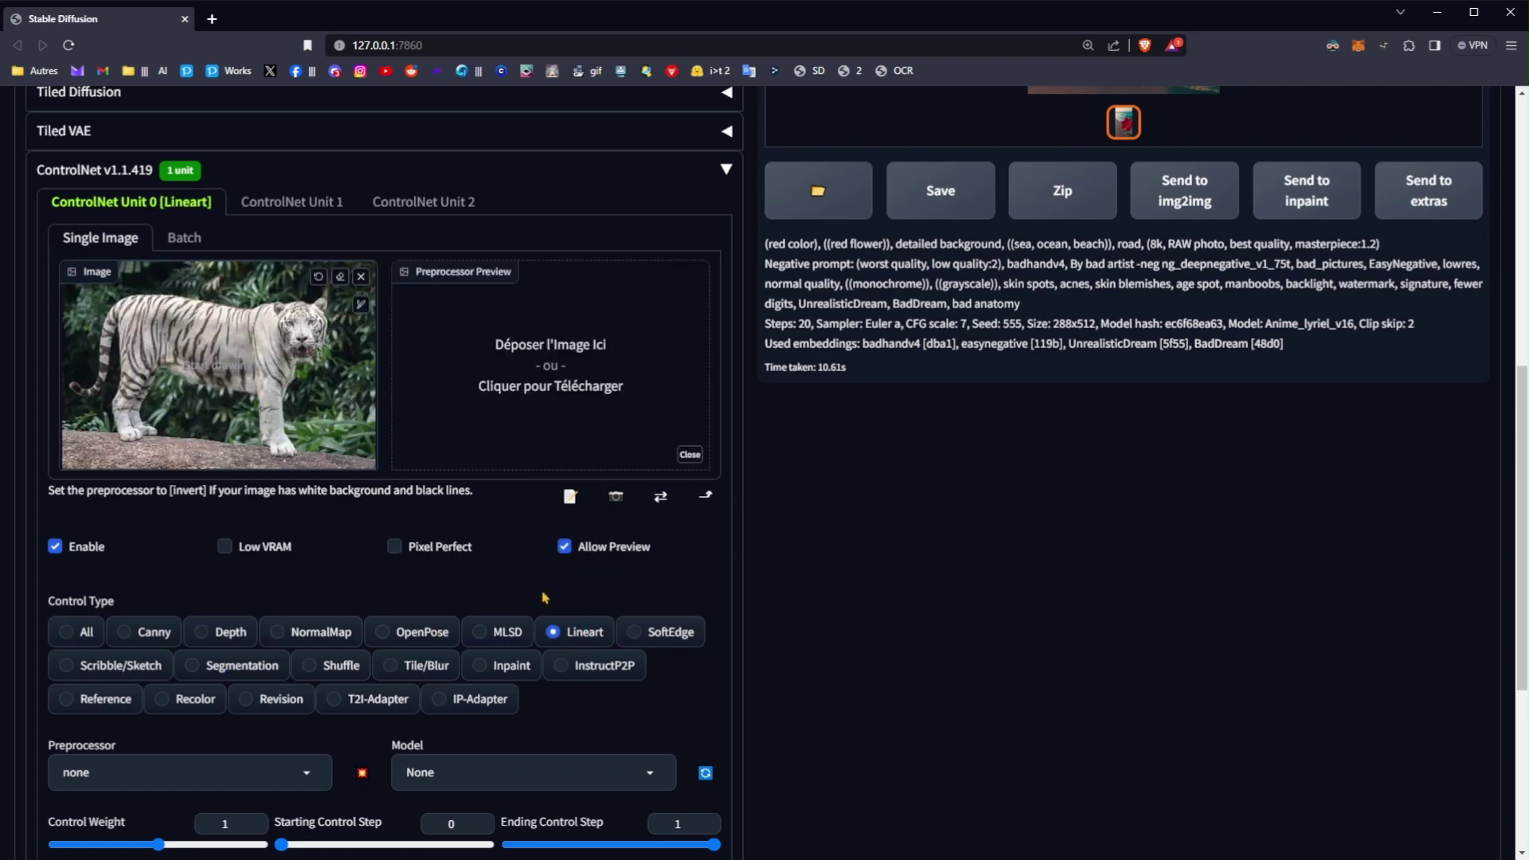
pyautogui.click(307, 778)
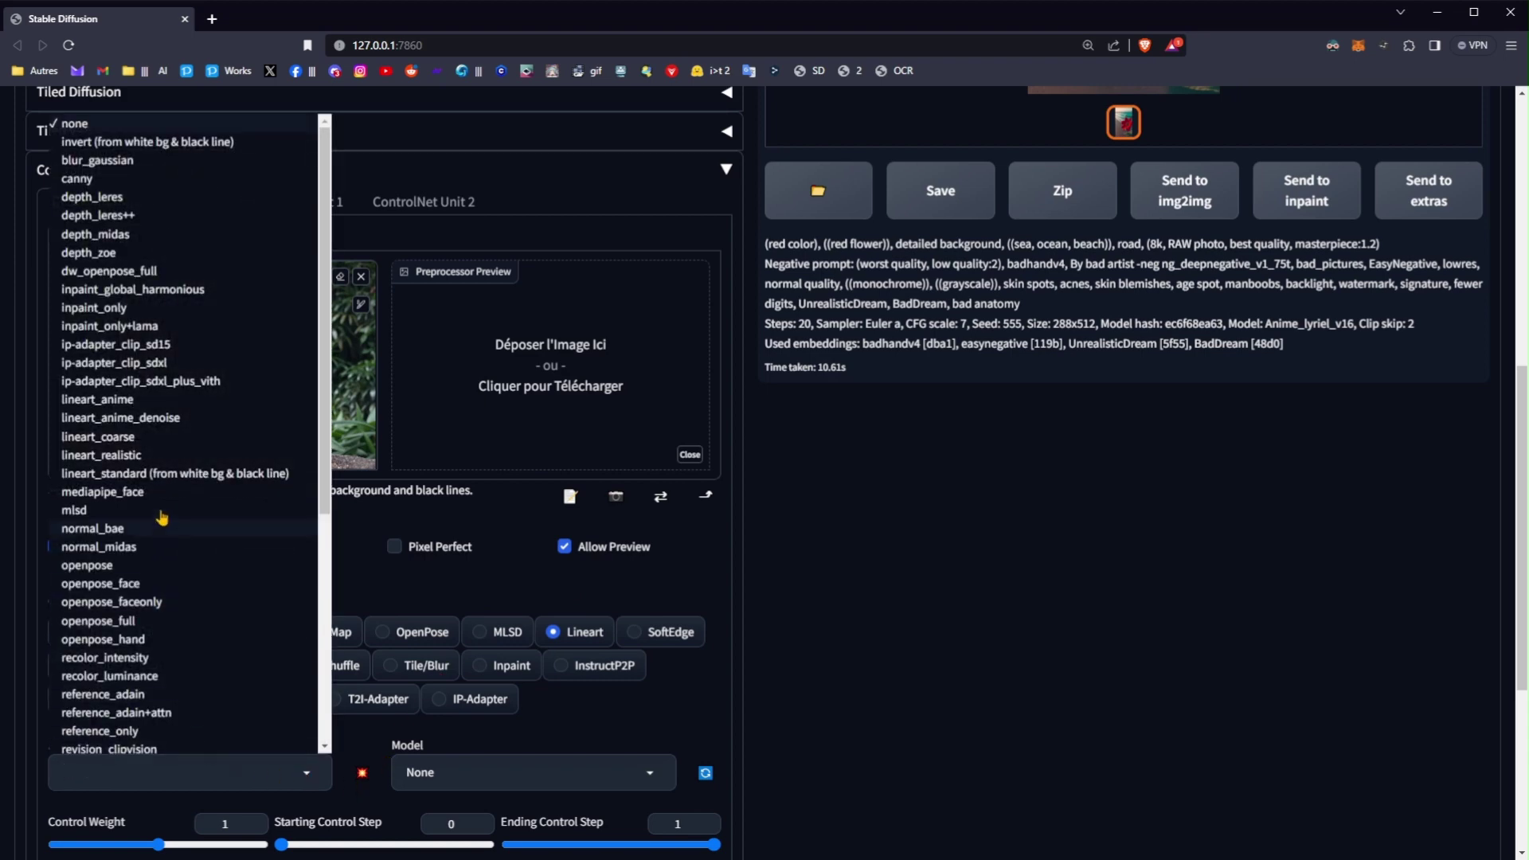
pyautogui.click(156, 403)
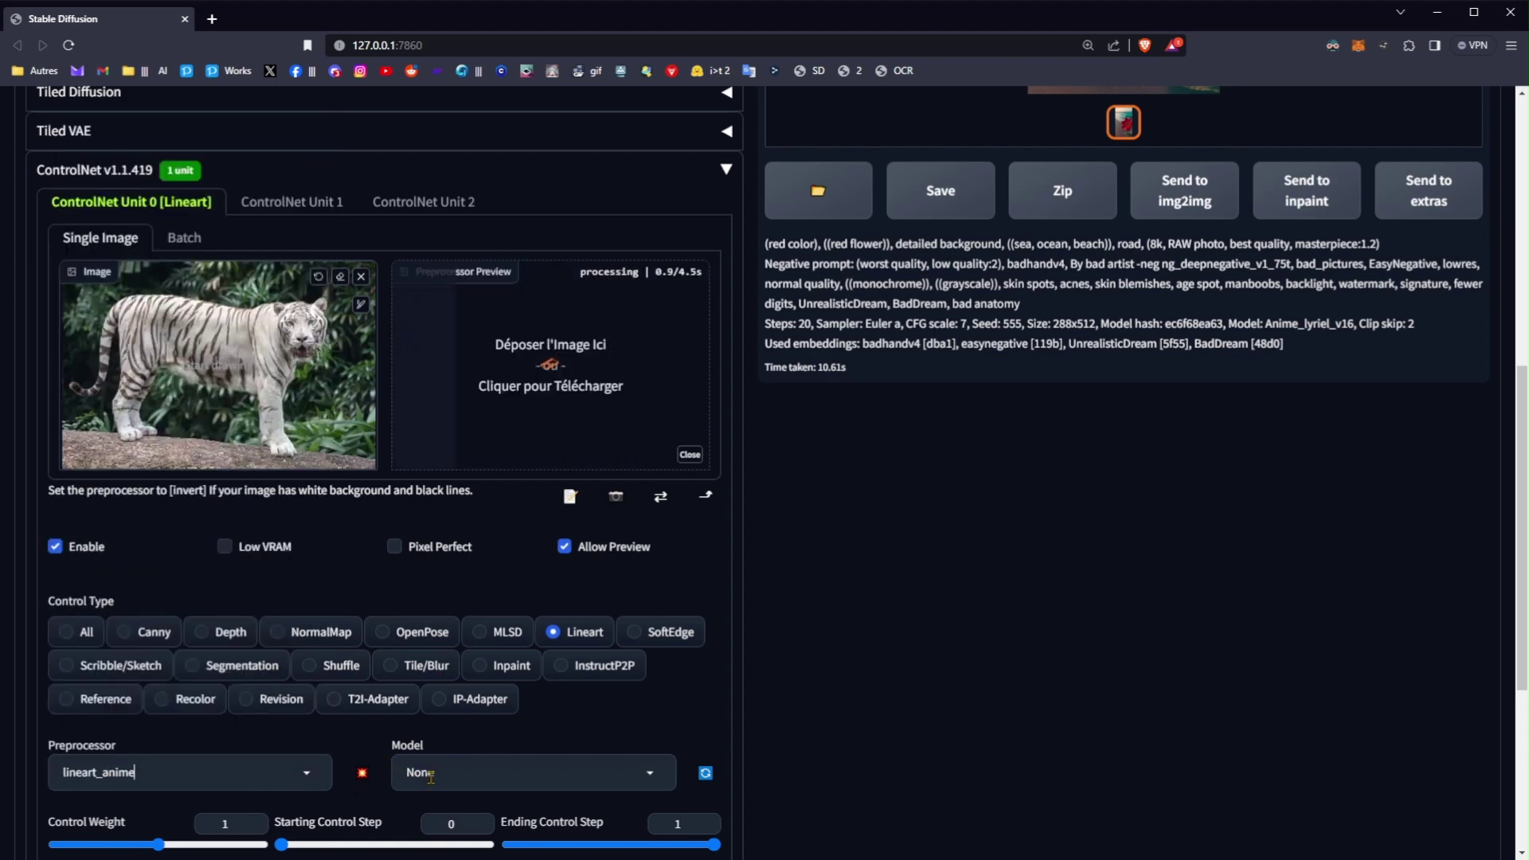
# Choose the control_v11f1e_sd15_tile [a371b31b] model and run the preprocessor to preview the tiger's line art
pyautogui.click(427, 774)
pyautogui.click(434, 745)
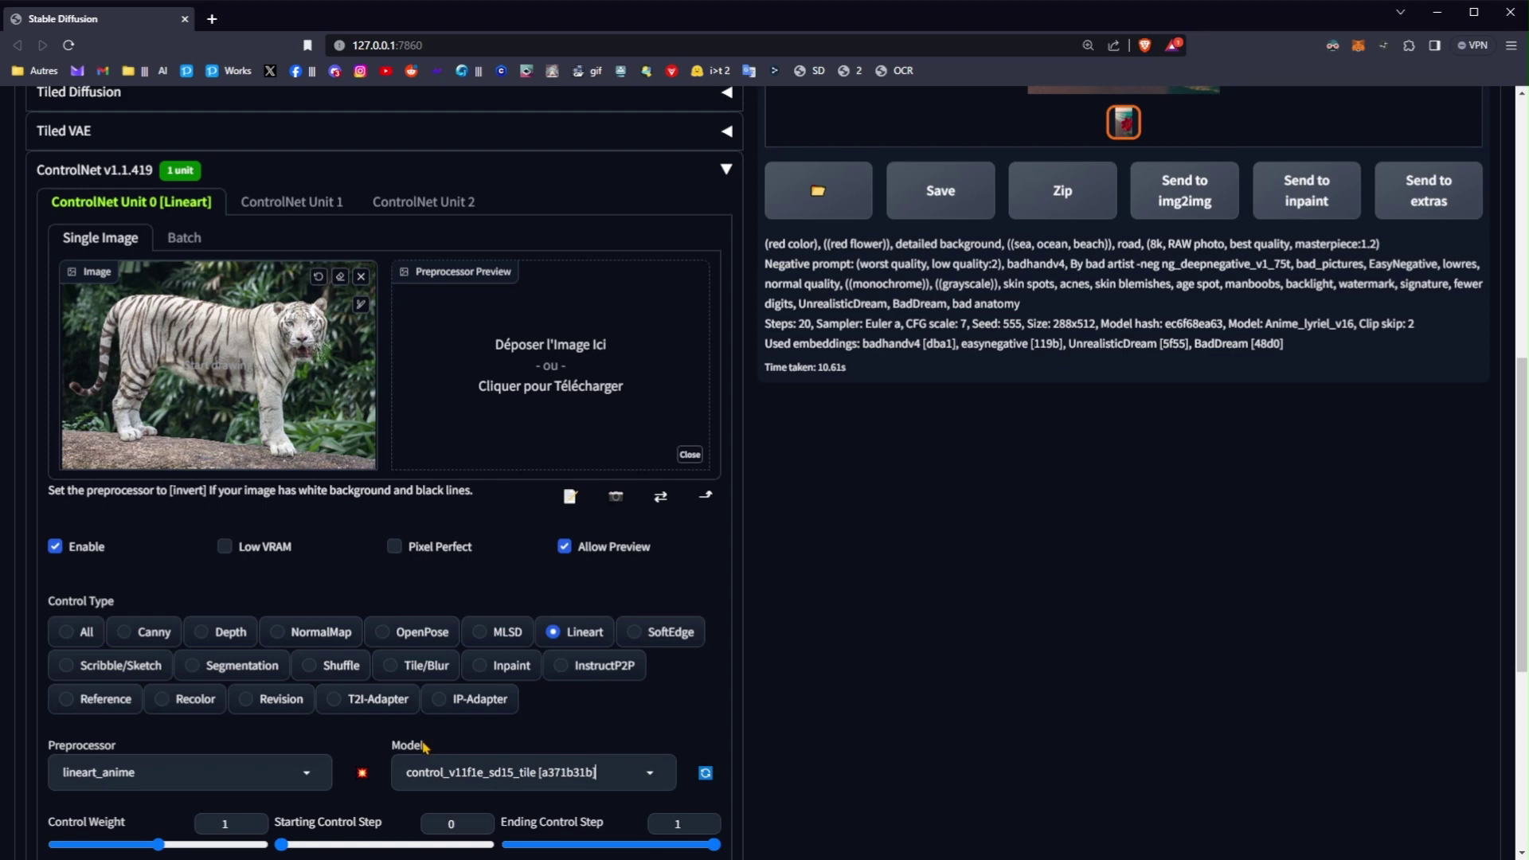
pyautogui.click(362, 774)
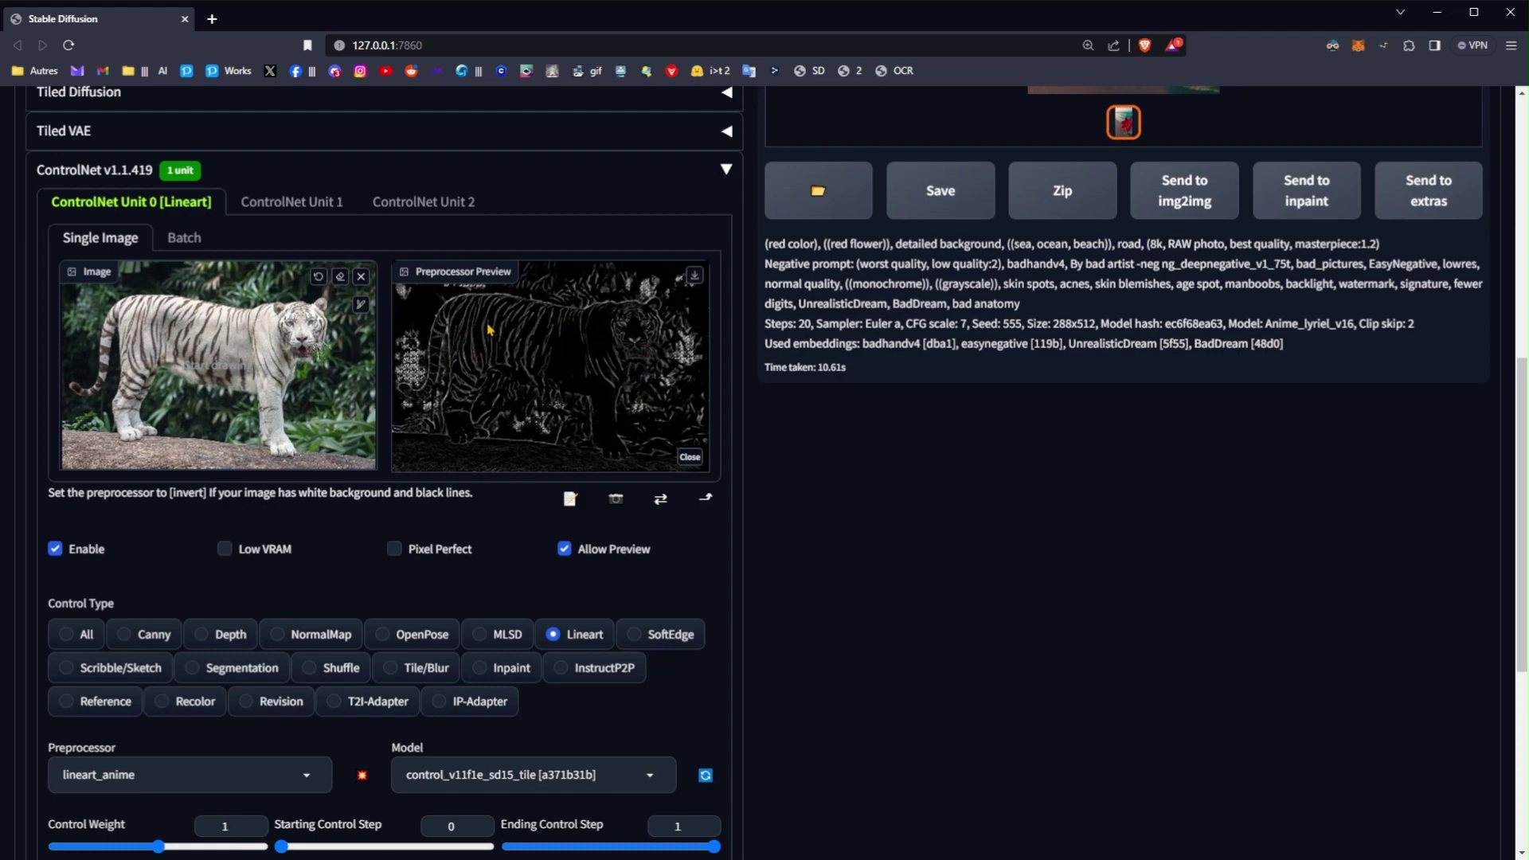
# Compare the positive prompt at the top of the page with the tiger image and its line-art preview in ControlNet
pyautogui.scroll(8, 497, 400)
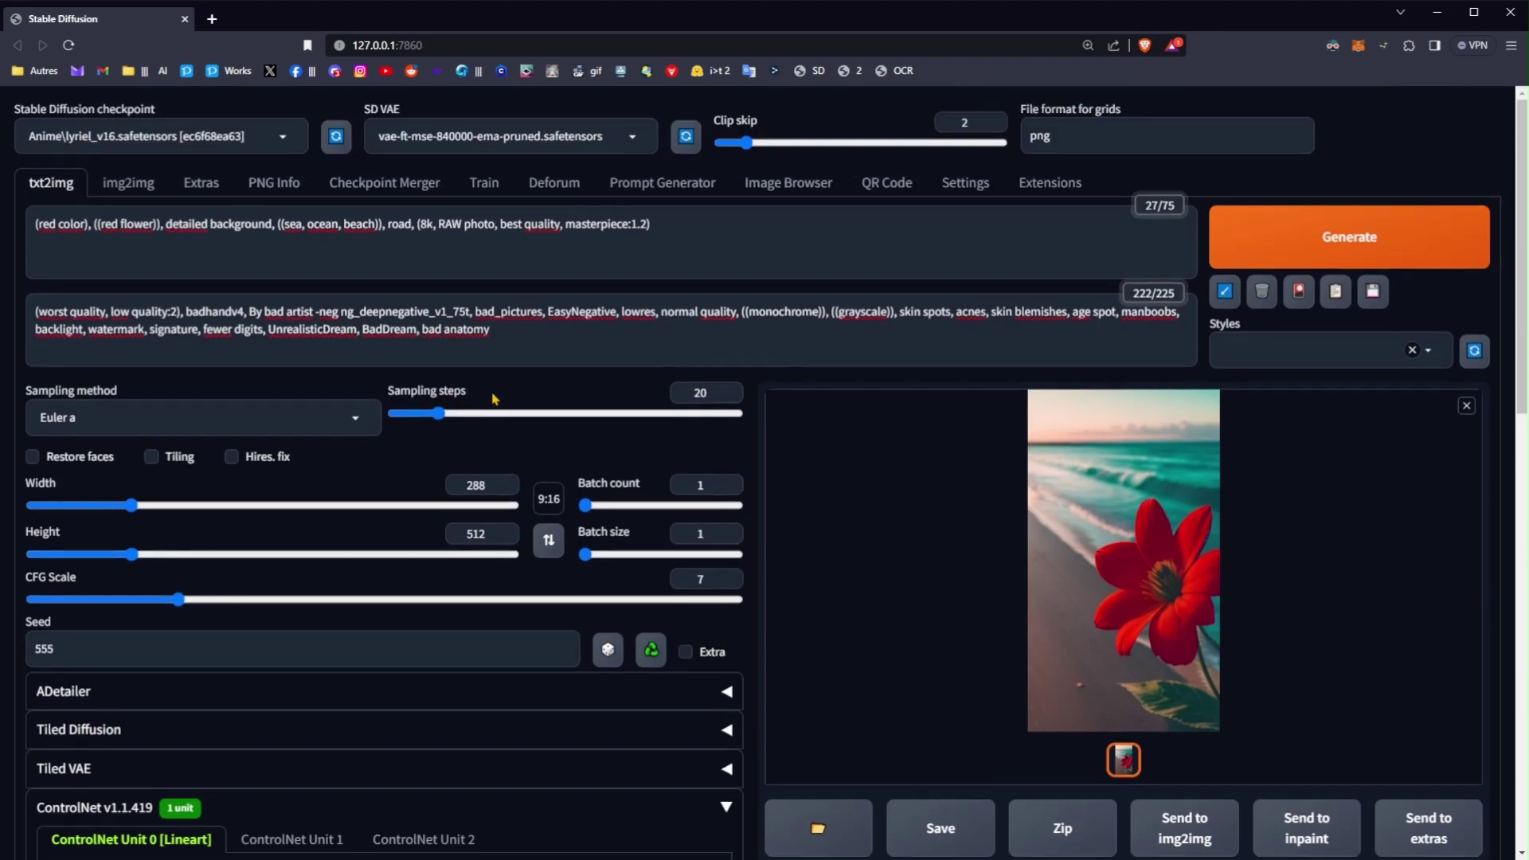
pyautogui.moveTo(33, 233); pyautogui.dragTo(707, 214)
pyautogui.scroll(-7, 602, 476)
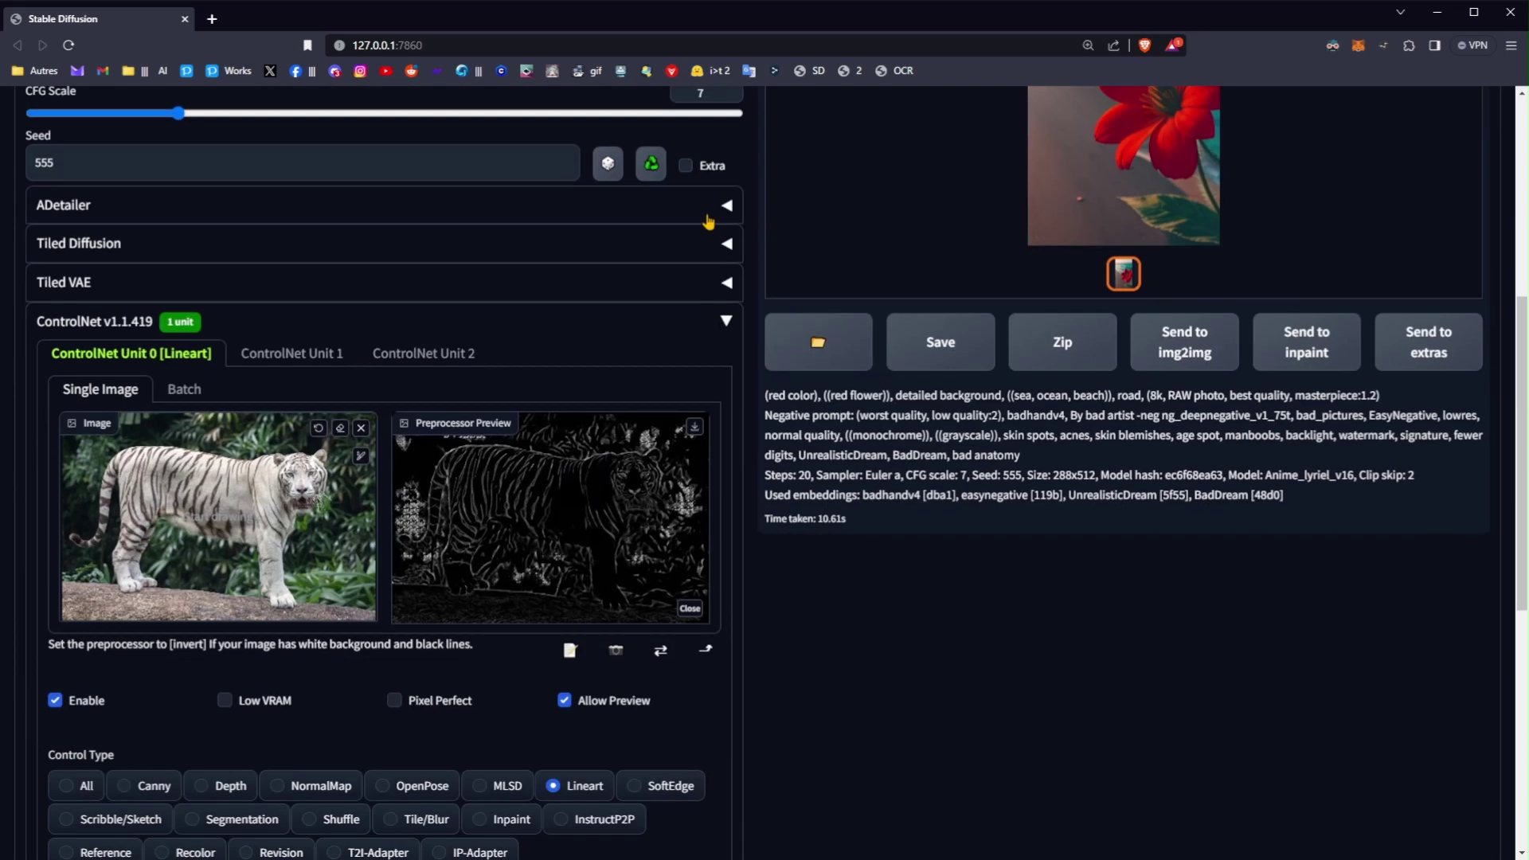
pyautogui.scroll(7, 603, 475)
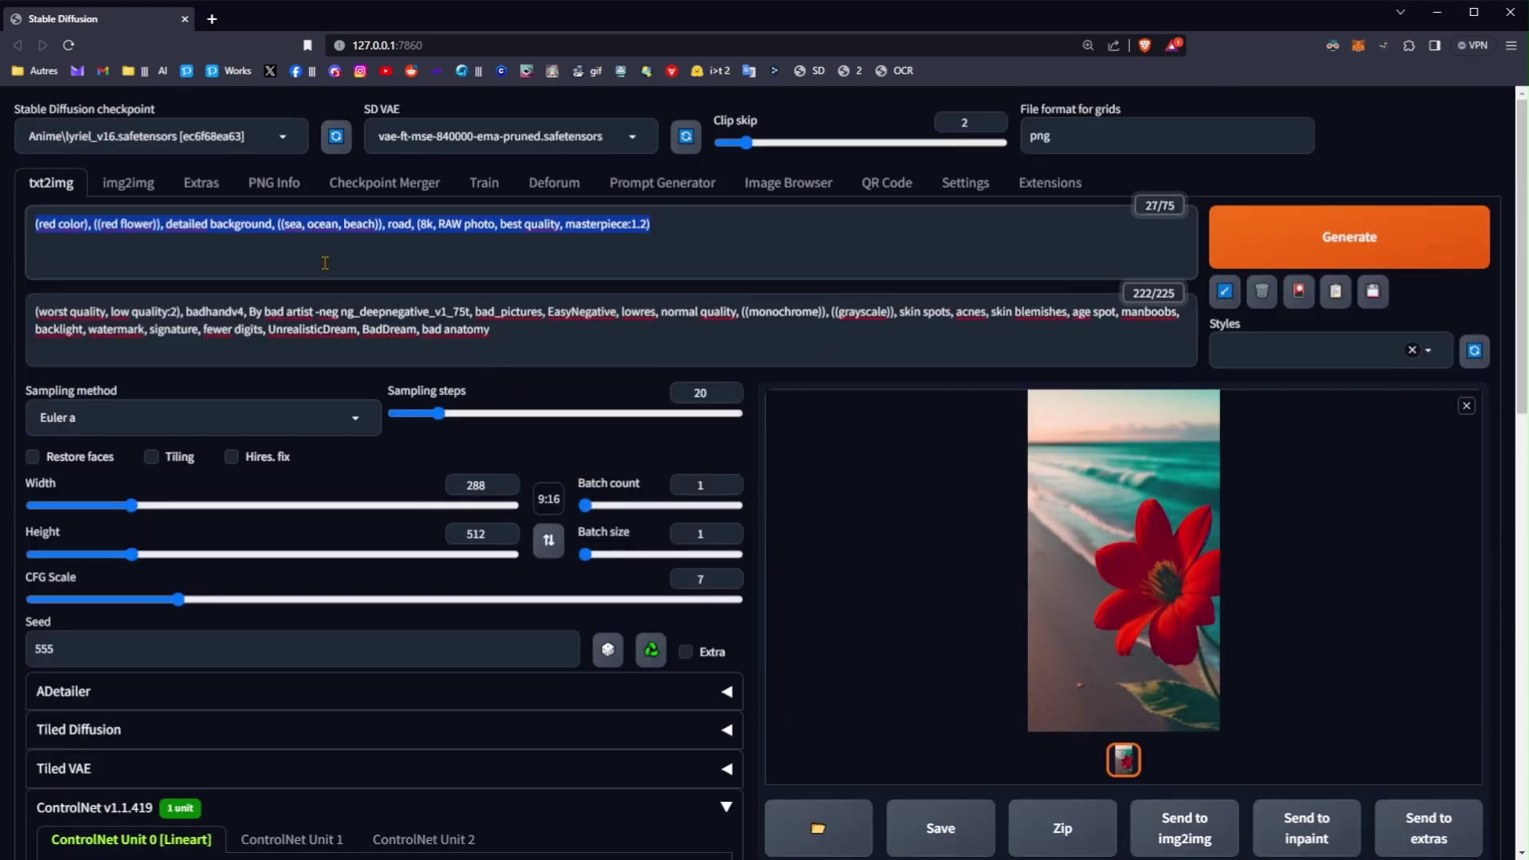
pyautogui.scroll(-5, 327, 242)
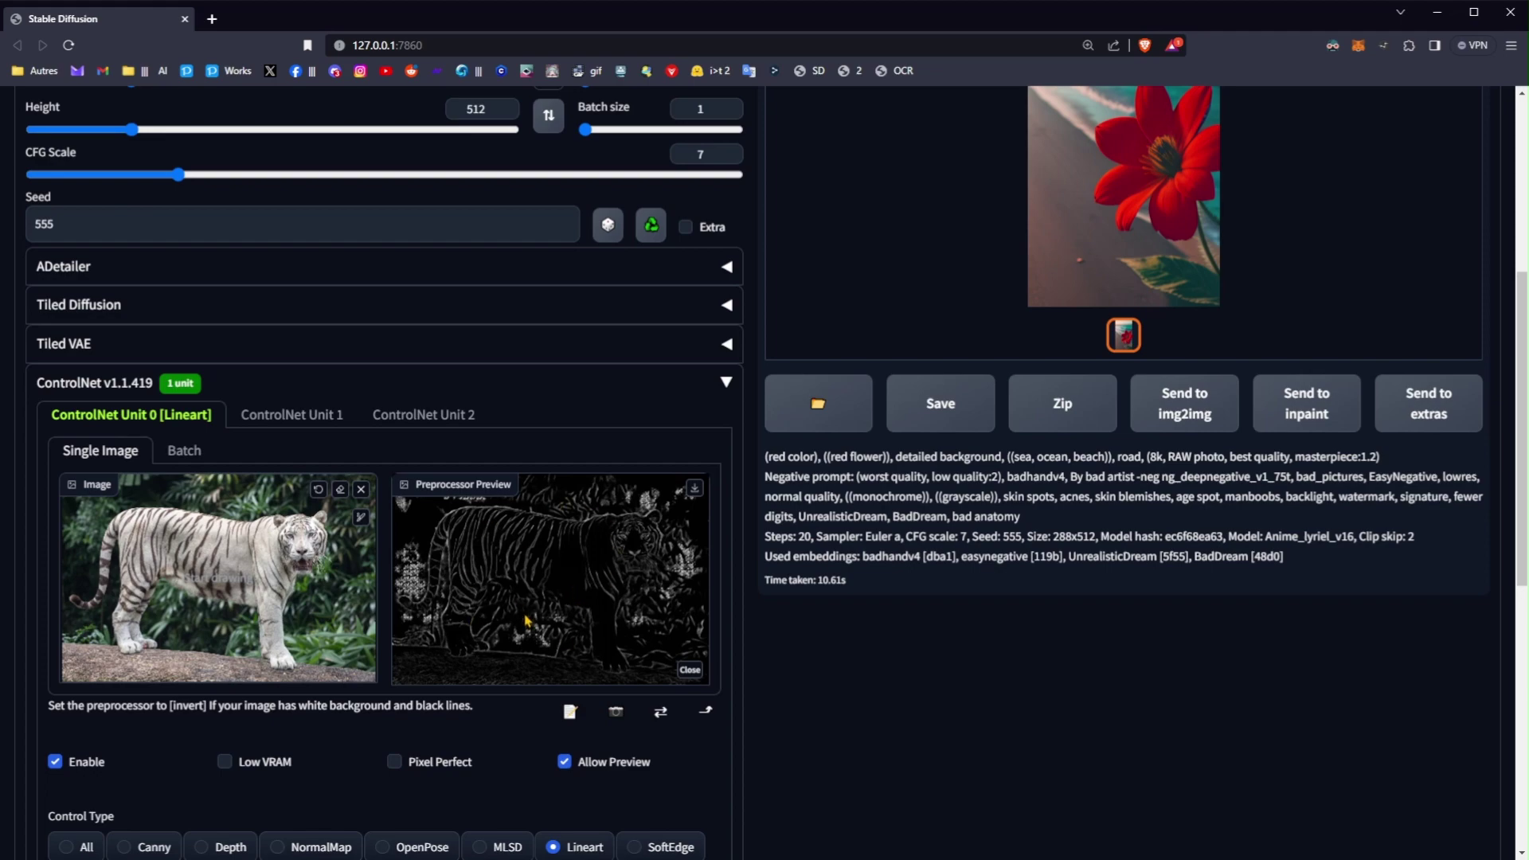
pyautogui.scroll(5, 525, 619)
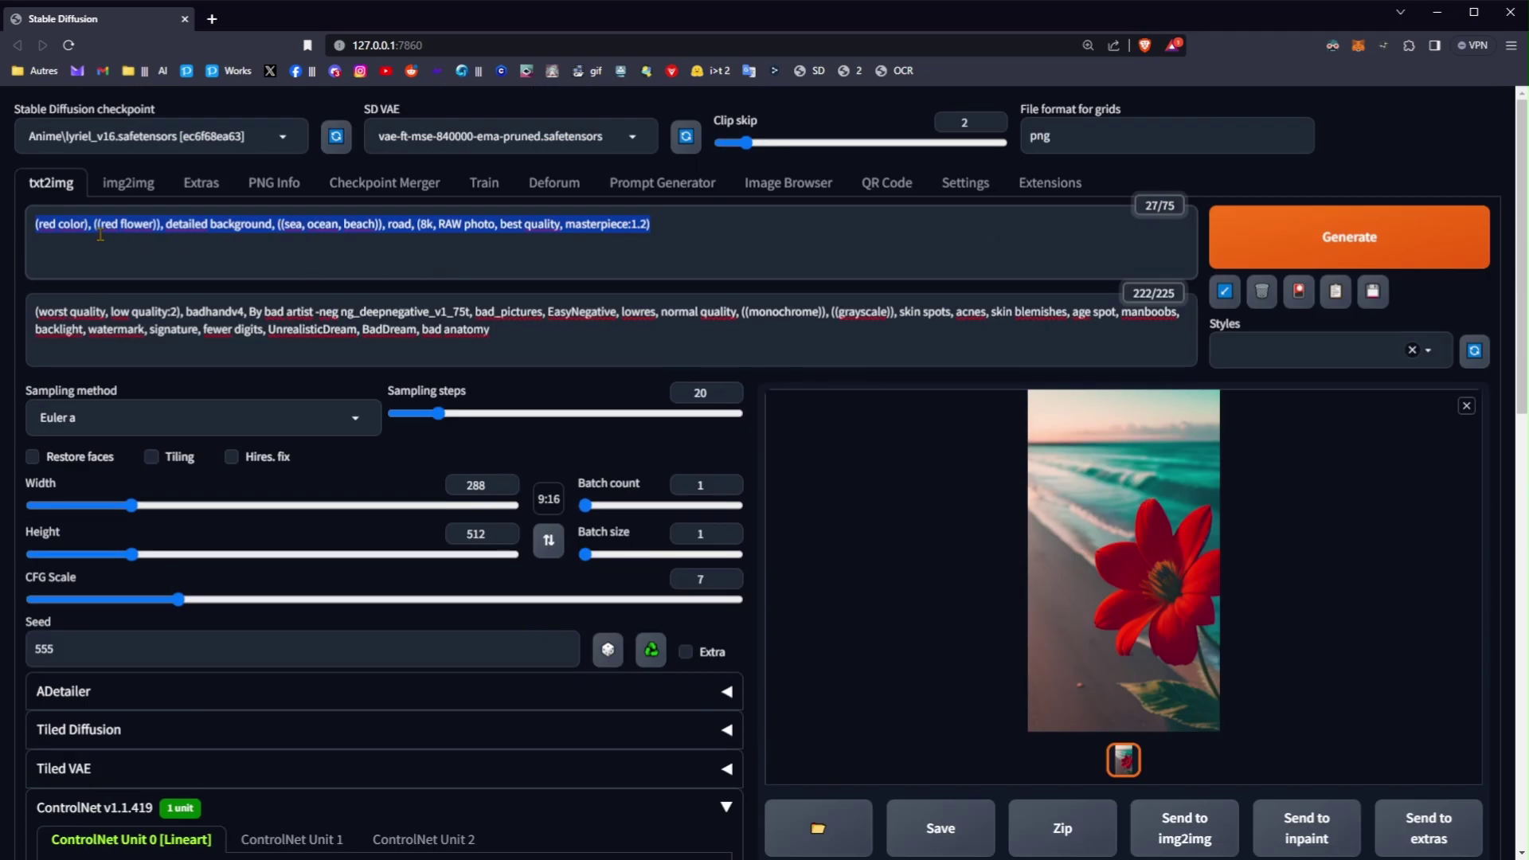
pyautogui.scroll(-4, 525, 414)
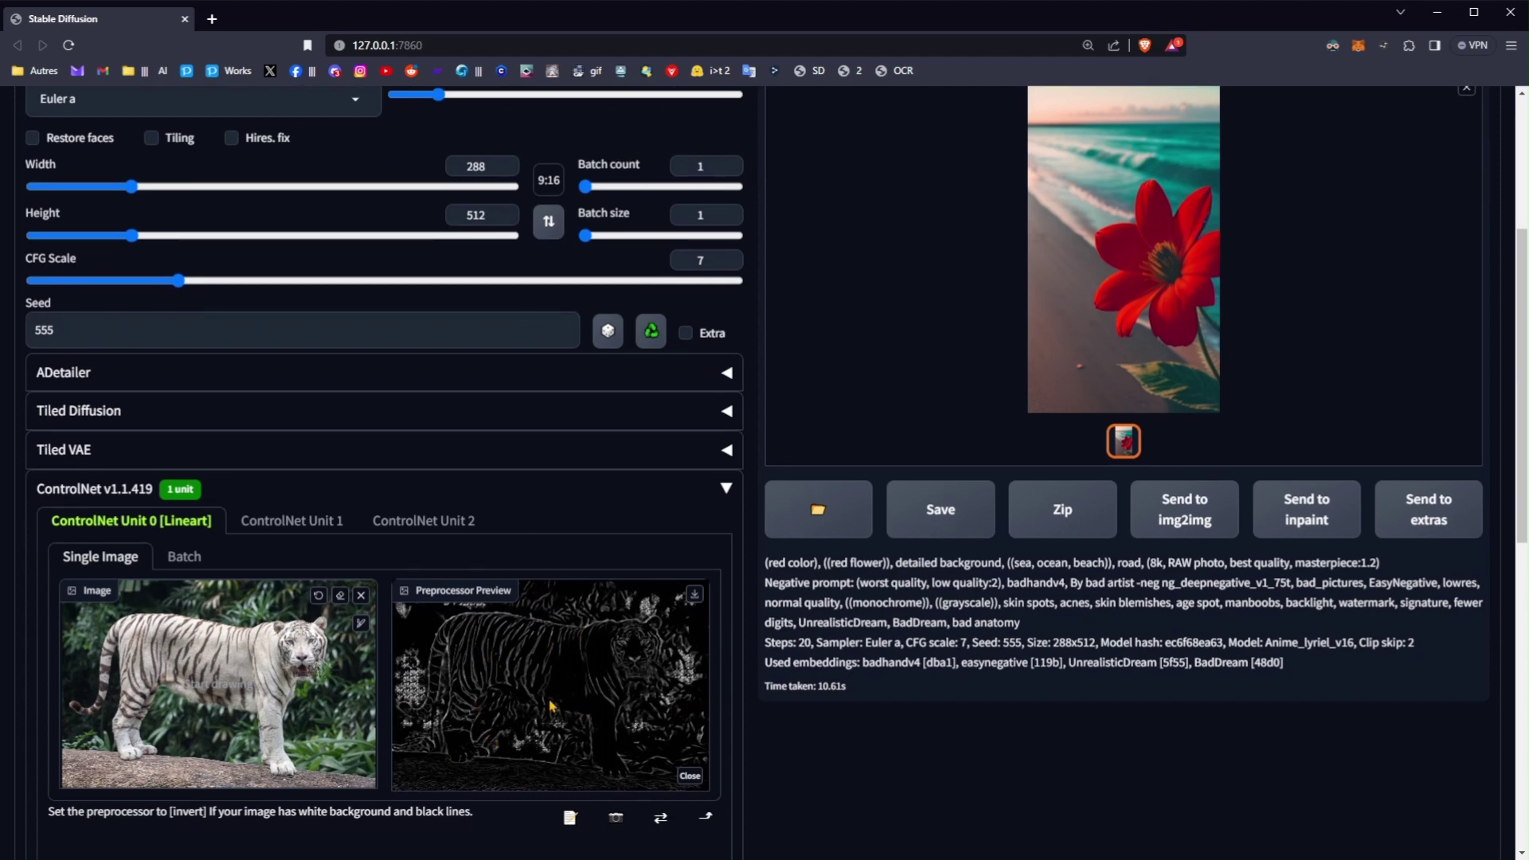
# Set the Control Weight of ControlNet Unit 0 to 0.95
pyautogui.scroll(-4, 549, 705)
pyautogui.scroll(-1, 489, 377)
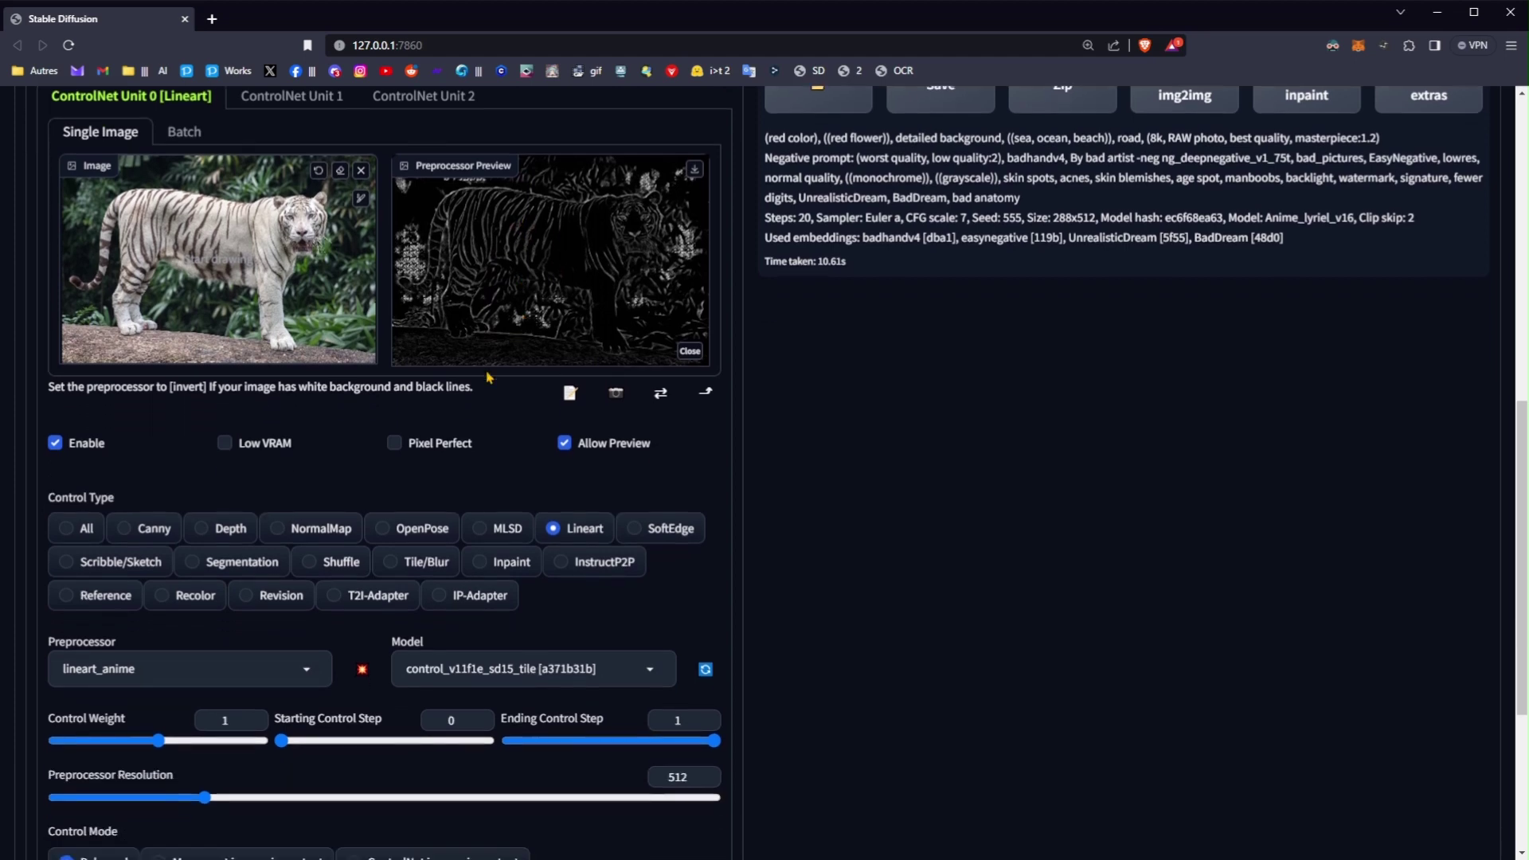
pyautogui.scroll(-1, 489, 376)
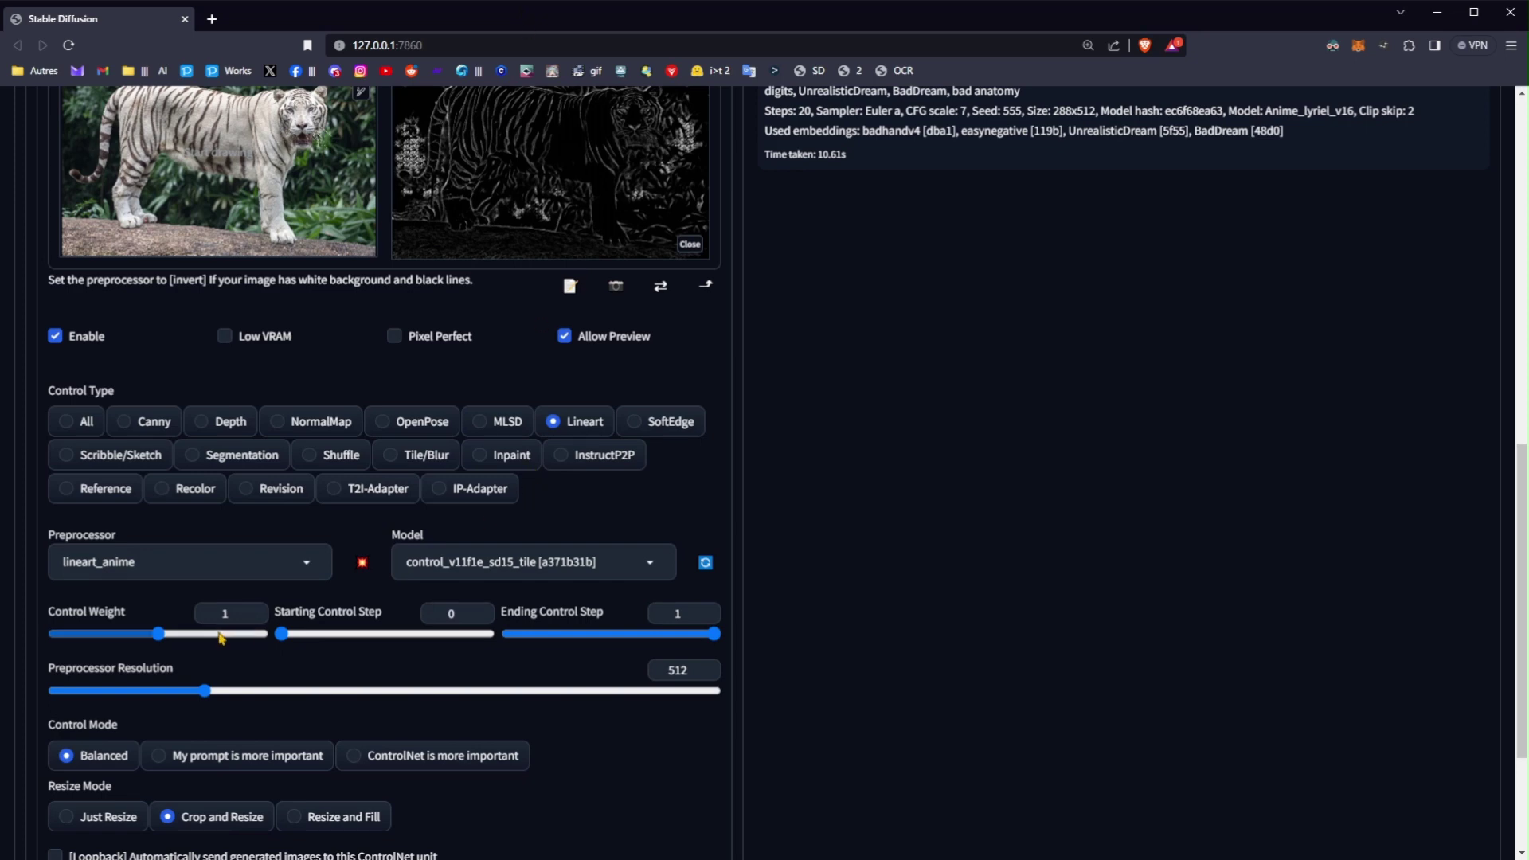
pyautogui.moveTo(158, 635)
pyautogui.mouseDown()
pyautogui.moveTo(143, 636)
pyautogui.moveTo(243, 636)
pyautogui.moveTo(100, 635)
pyautogui.moveTo(158, 642)
pyautogui.mouseUp()
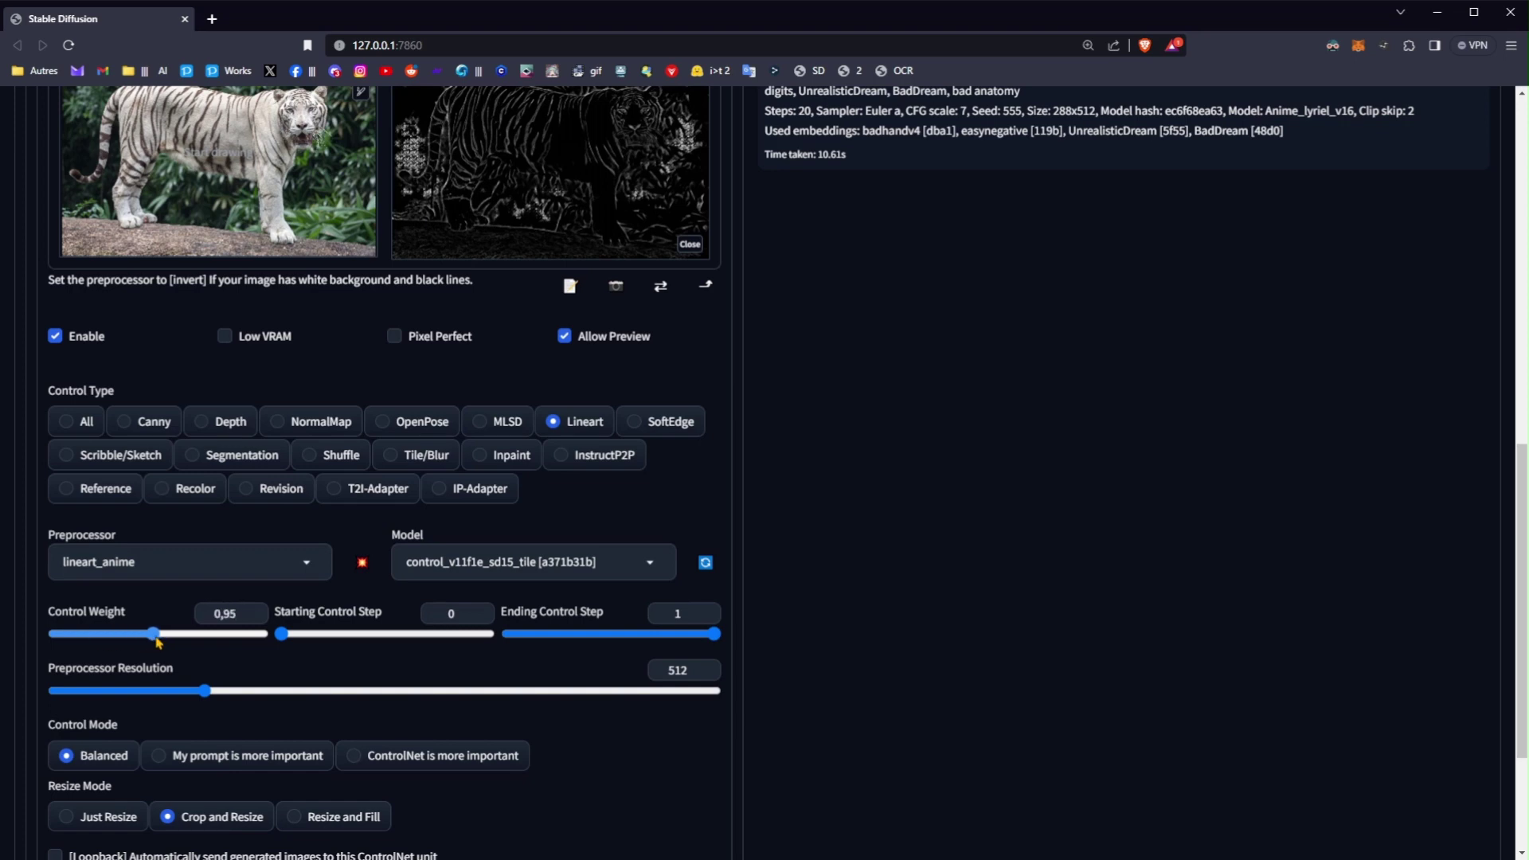
# Disable ControlNet Unit 0 and collapse the ControlNet v1.1.419 settings
pyautogui.scroll(-3, 159, 642)
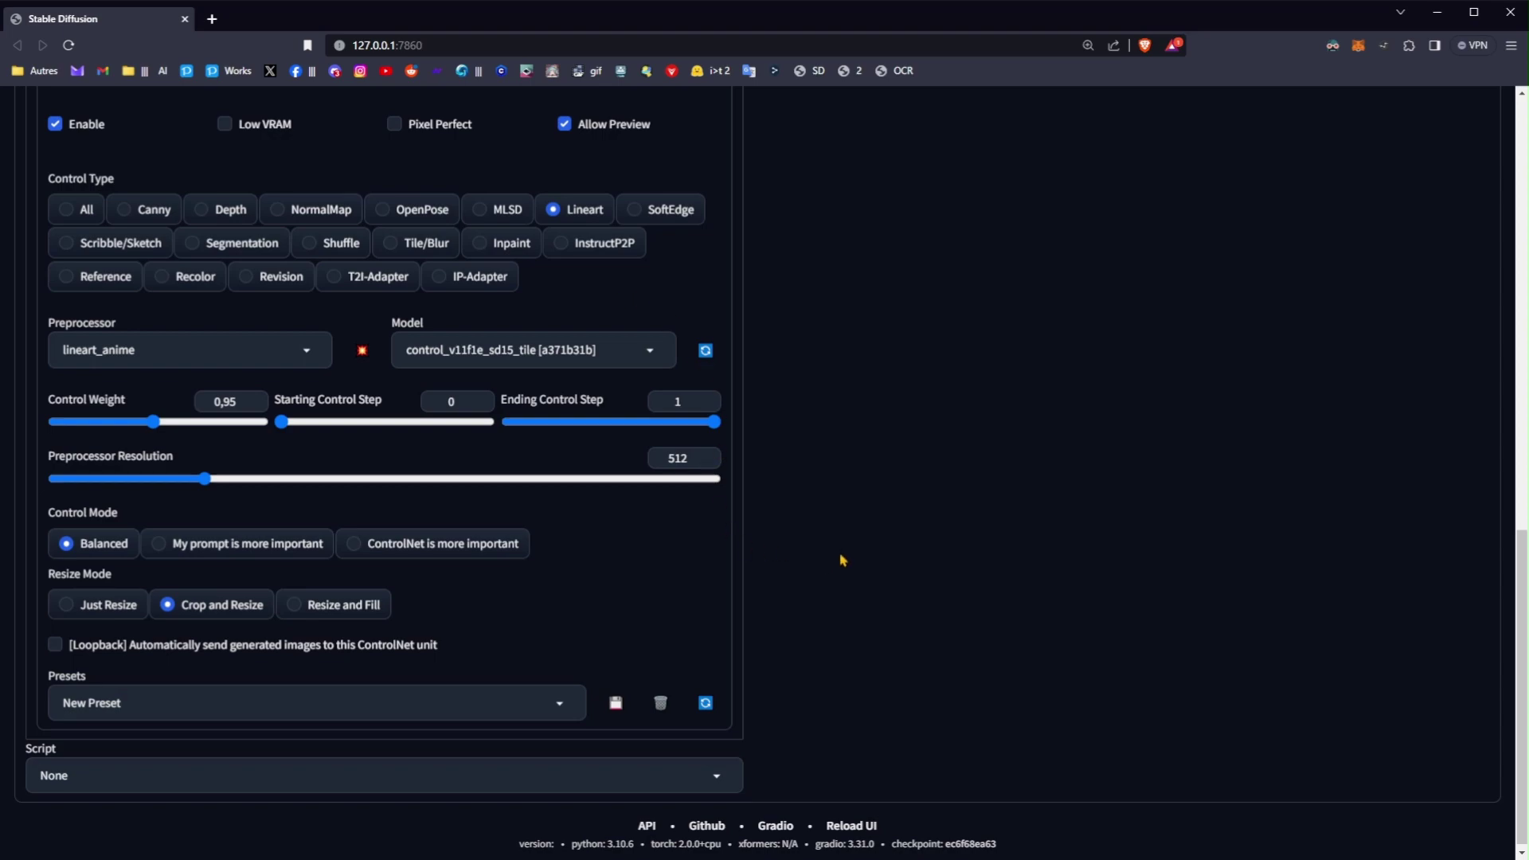
pyautogui.scroll(13, 842, 560)
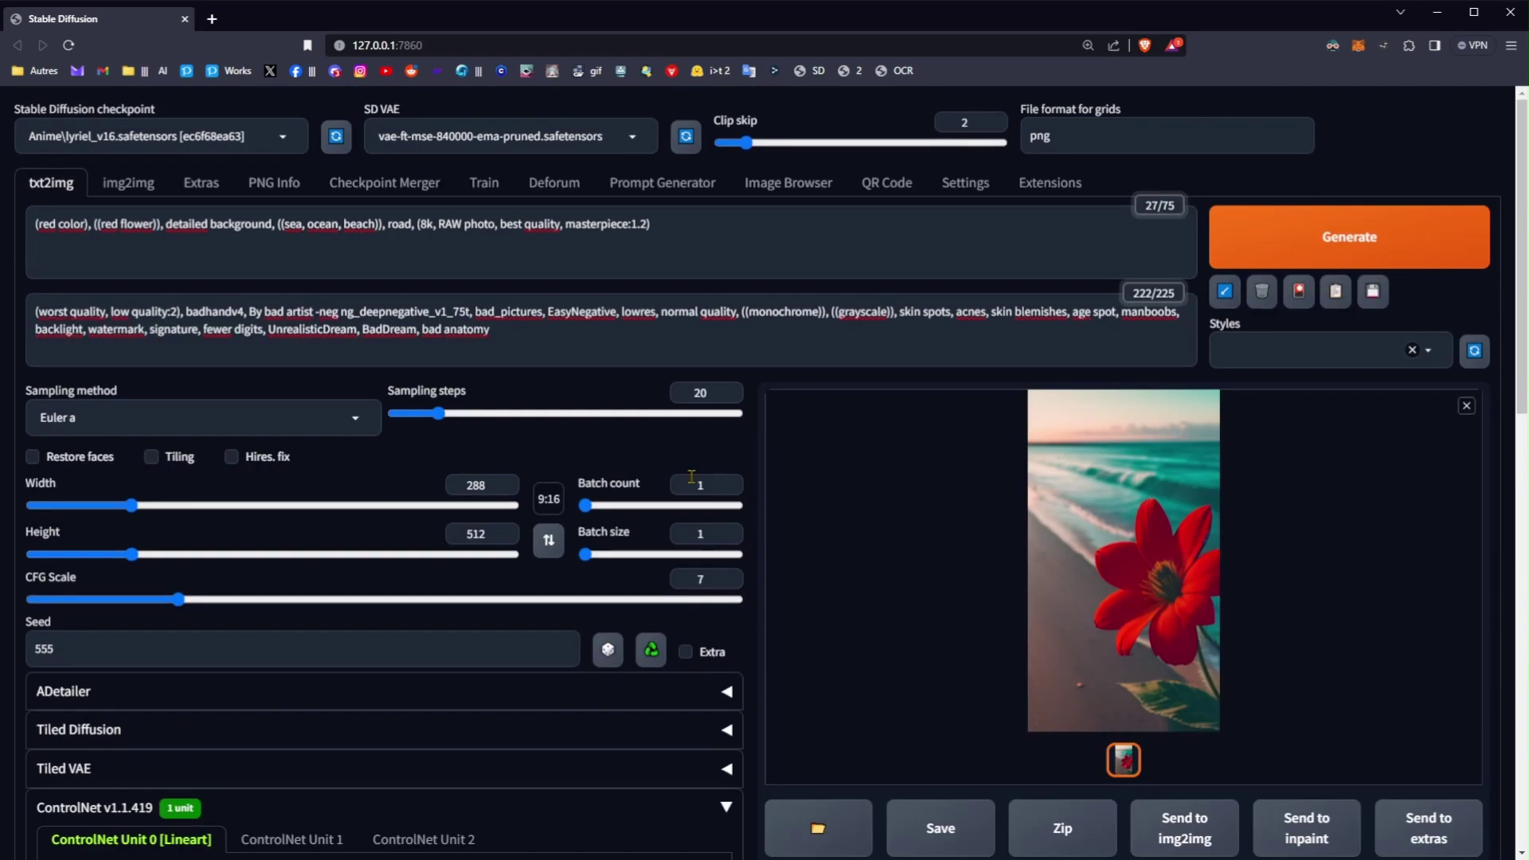
pyautogui.scroll(-3, 446, 600)
pyautogui.scroll(-6, 155, 662)
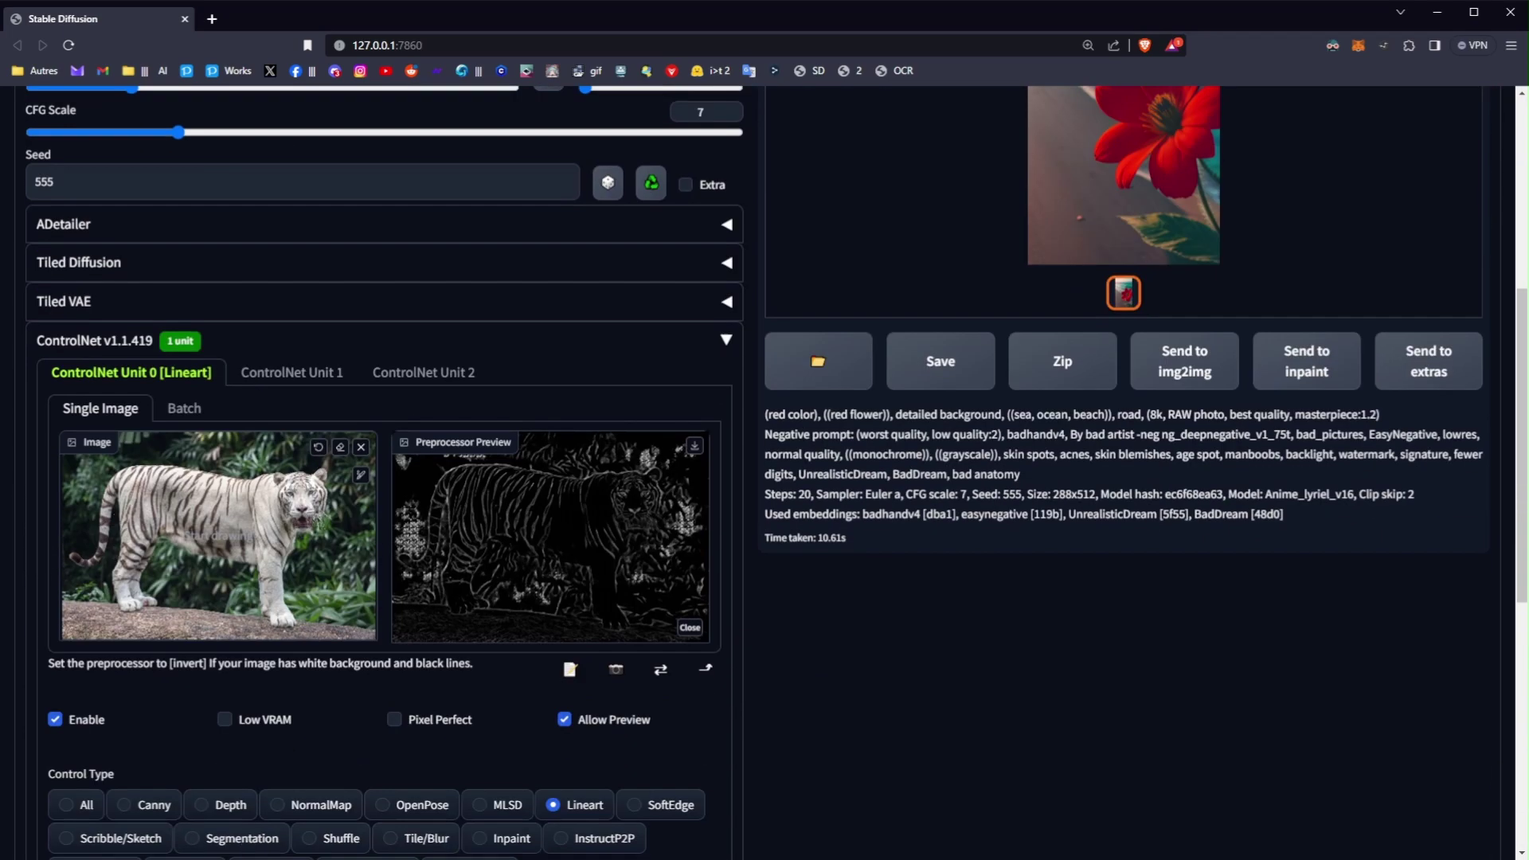
pyautogui.click(82, 551)
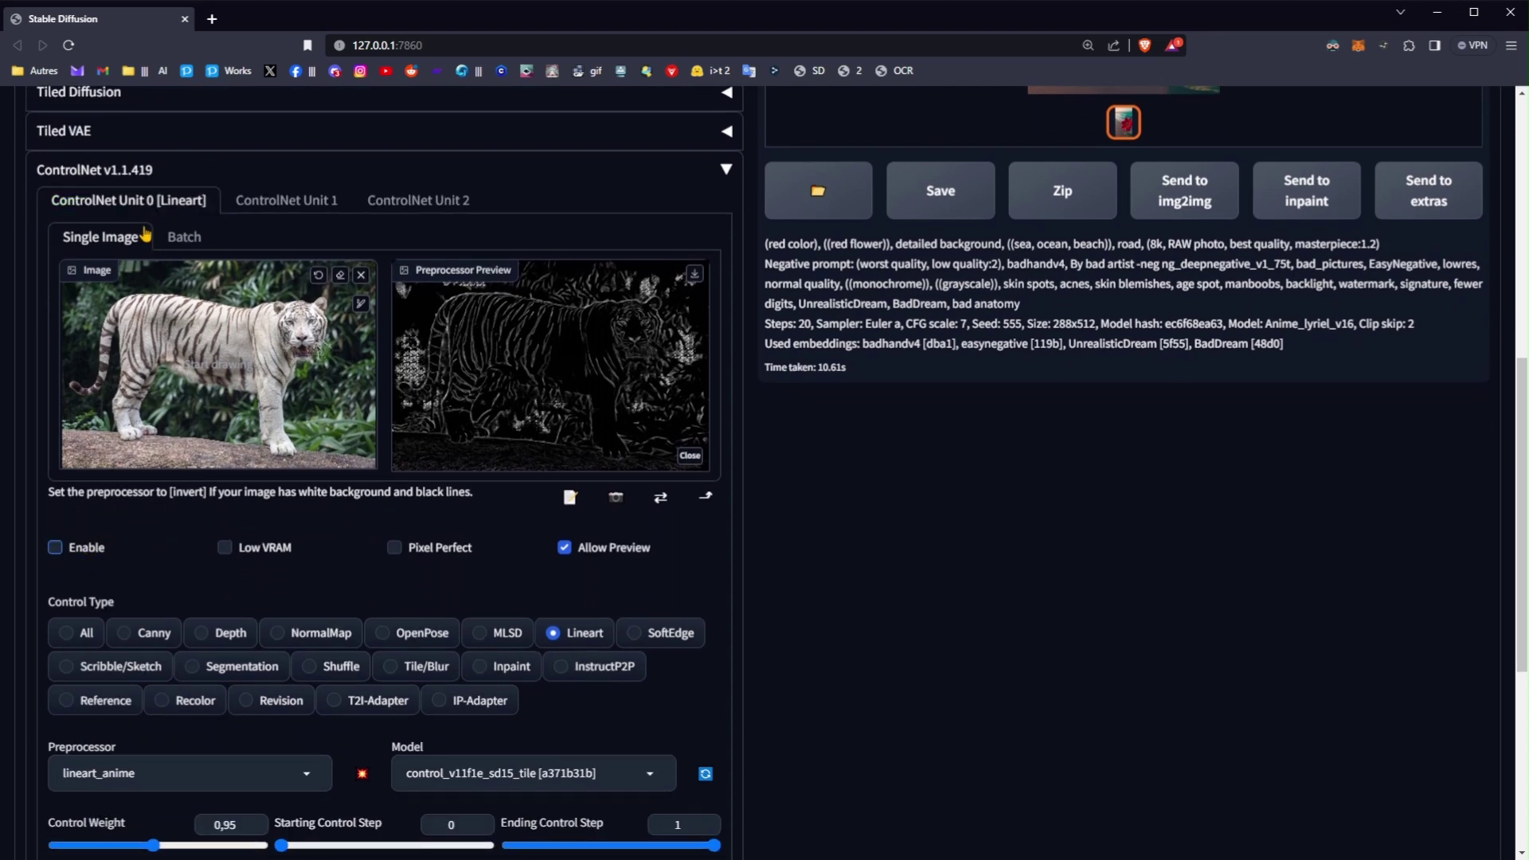
pyautogui.click(111, 170)
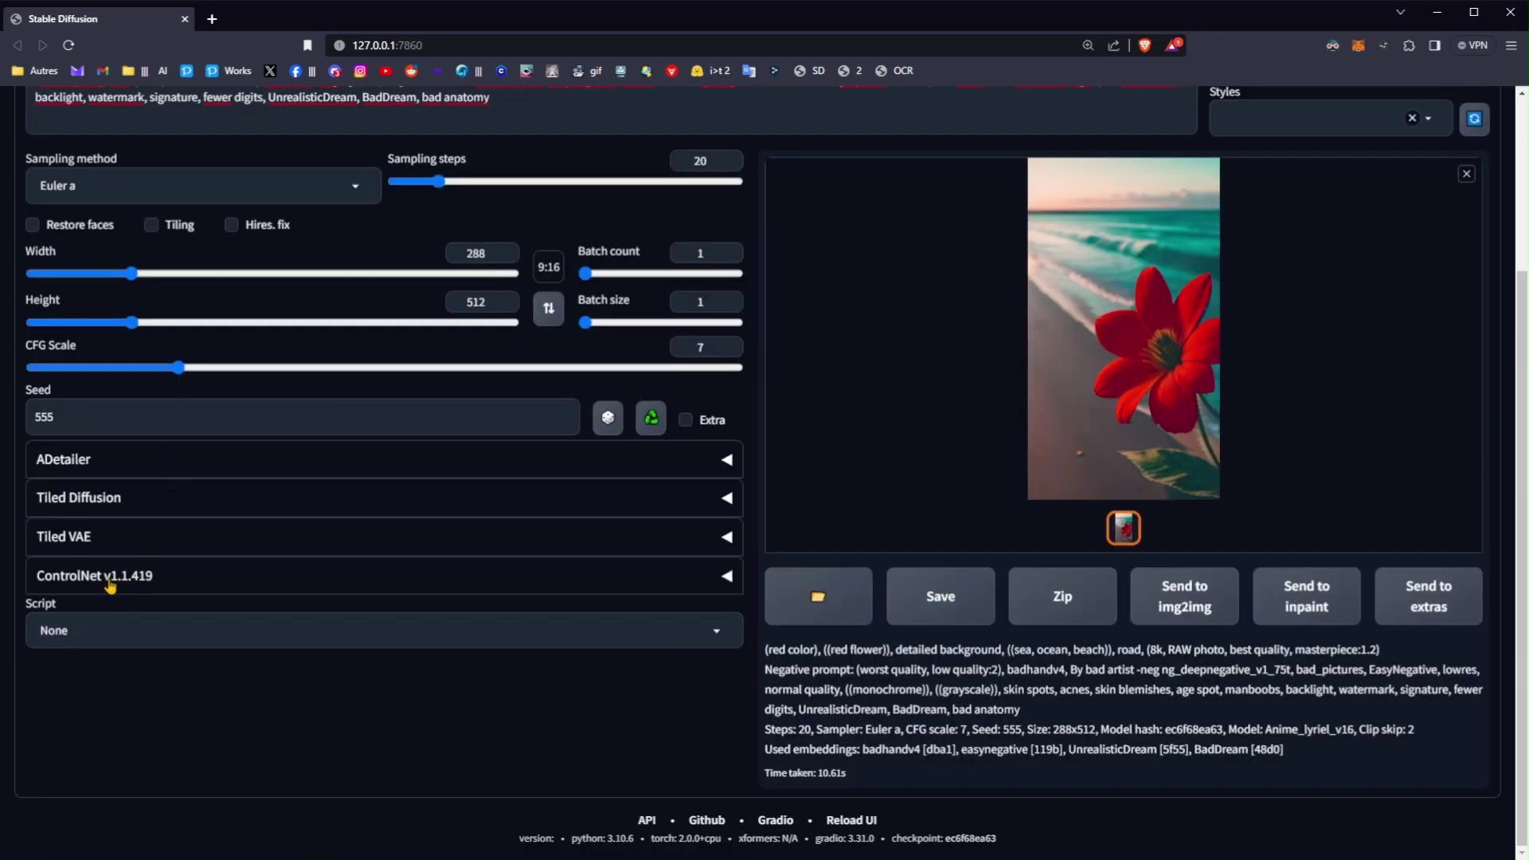
# Select the X/Y/Z plot script and set its X type to Checkpoint name
pyautogui.click(122, 628)
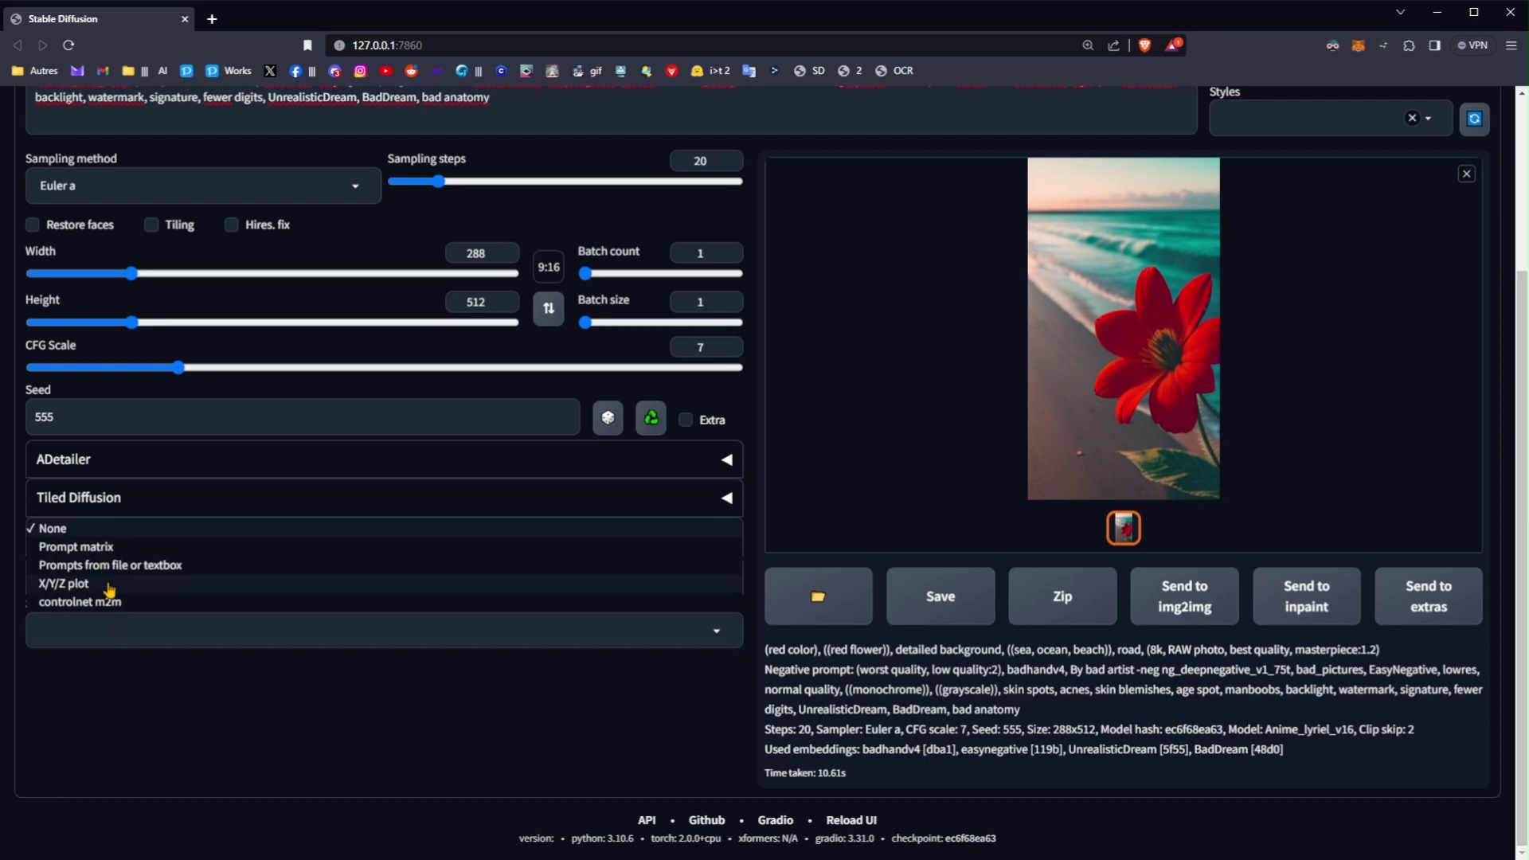
pyautogui.click(66, 586)
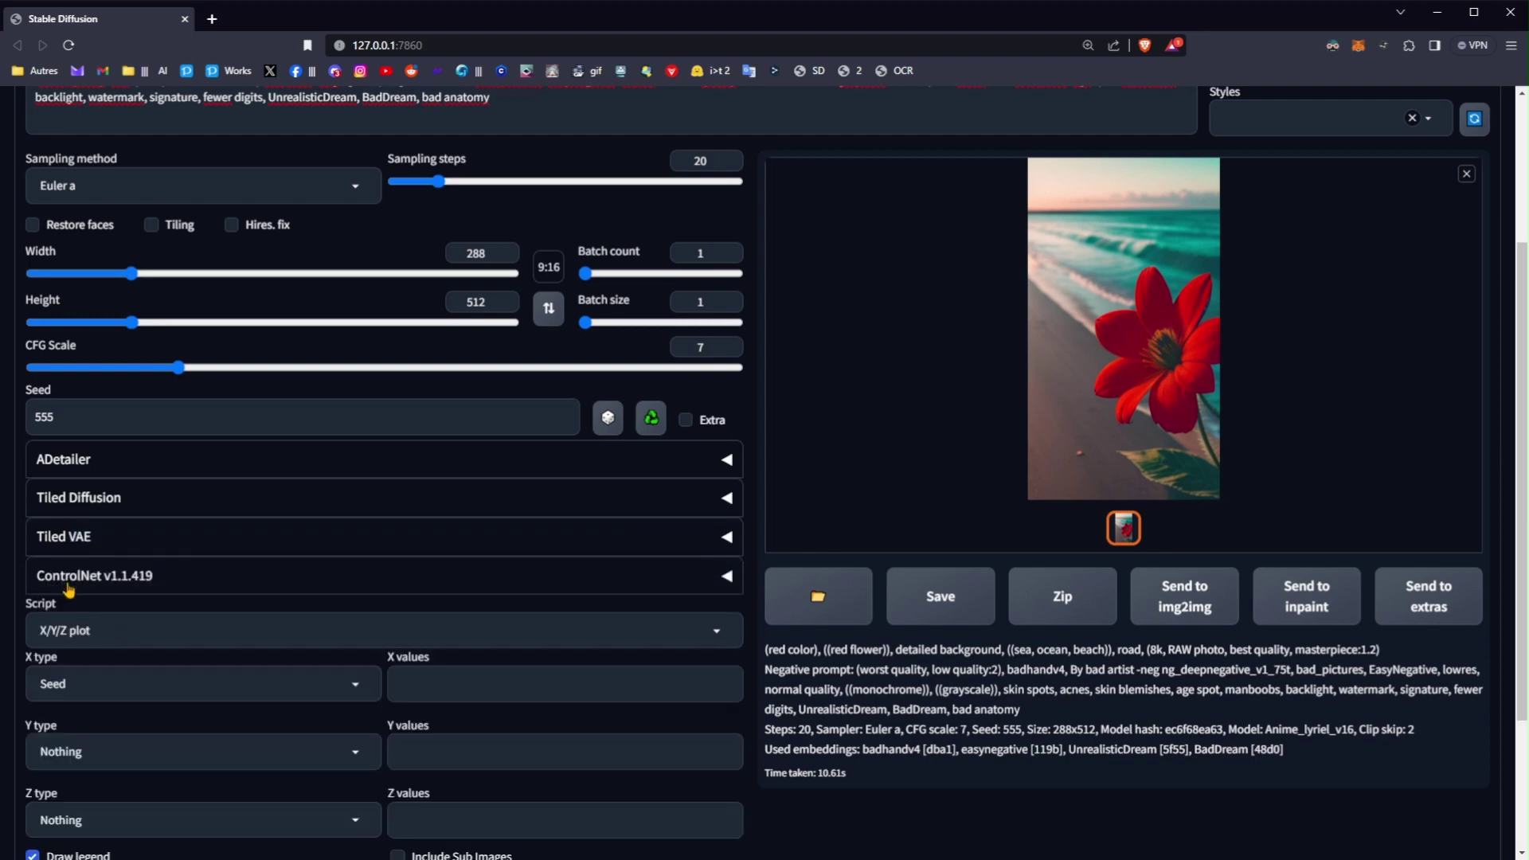
pyautogui.scroll(-3, 68, 590)
pyautogui.click(112, 480)
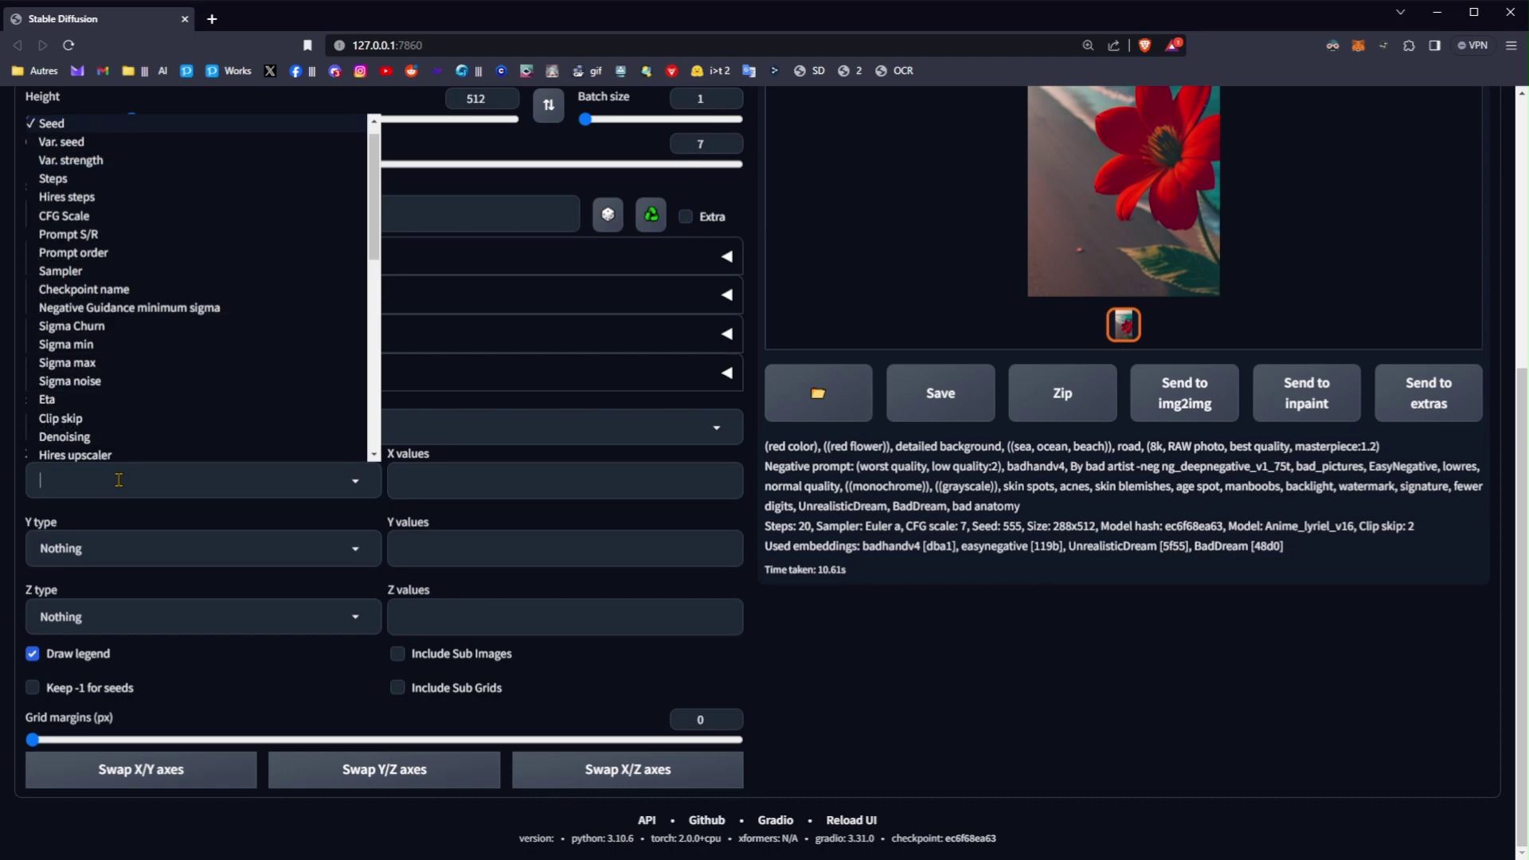
pyautogui.click(109, 290)
# Add the checkpoints 3D\disneyPixarCartoon_v10, Anime\nordrin_v10 and Real\cyberrealistic_v32 as the plot's X values
pyautogui.click(430, 478)
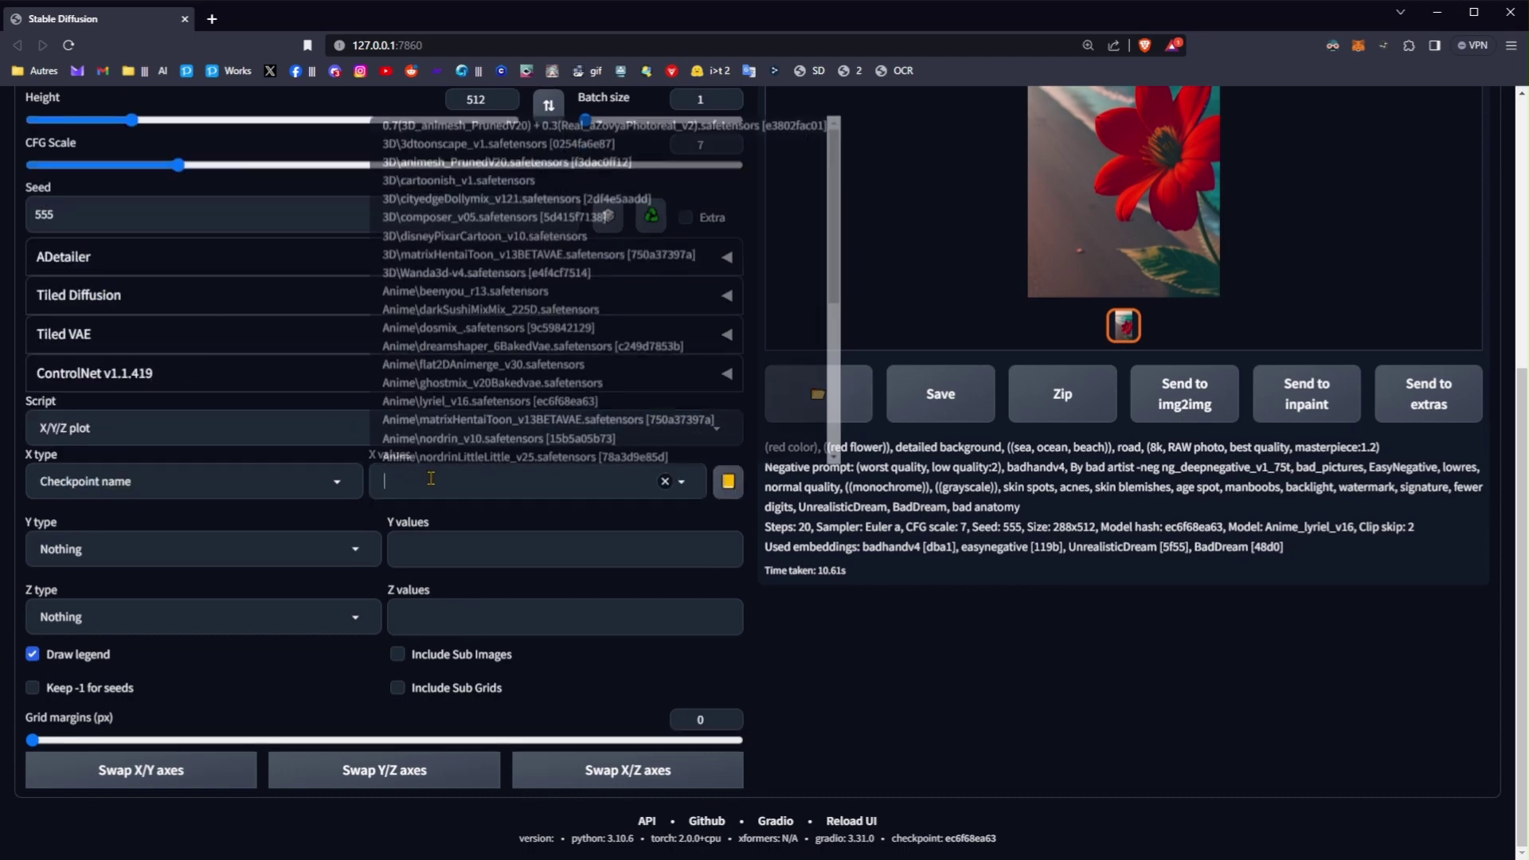
pyautogui.click(440, 233)
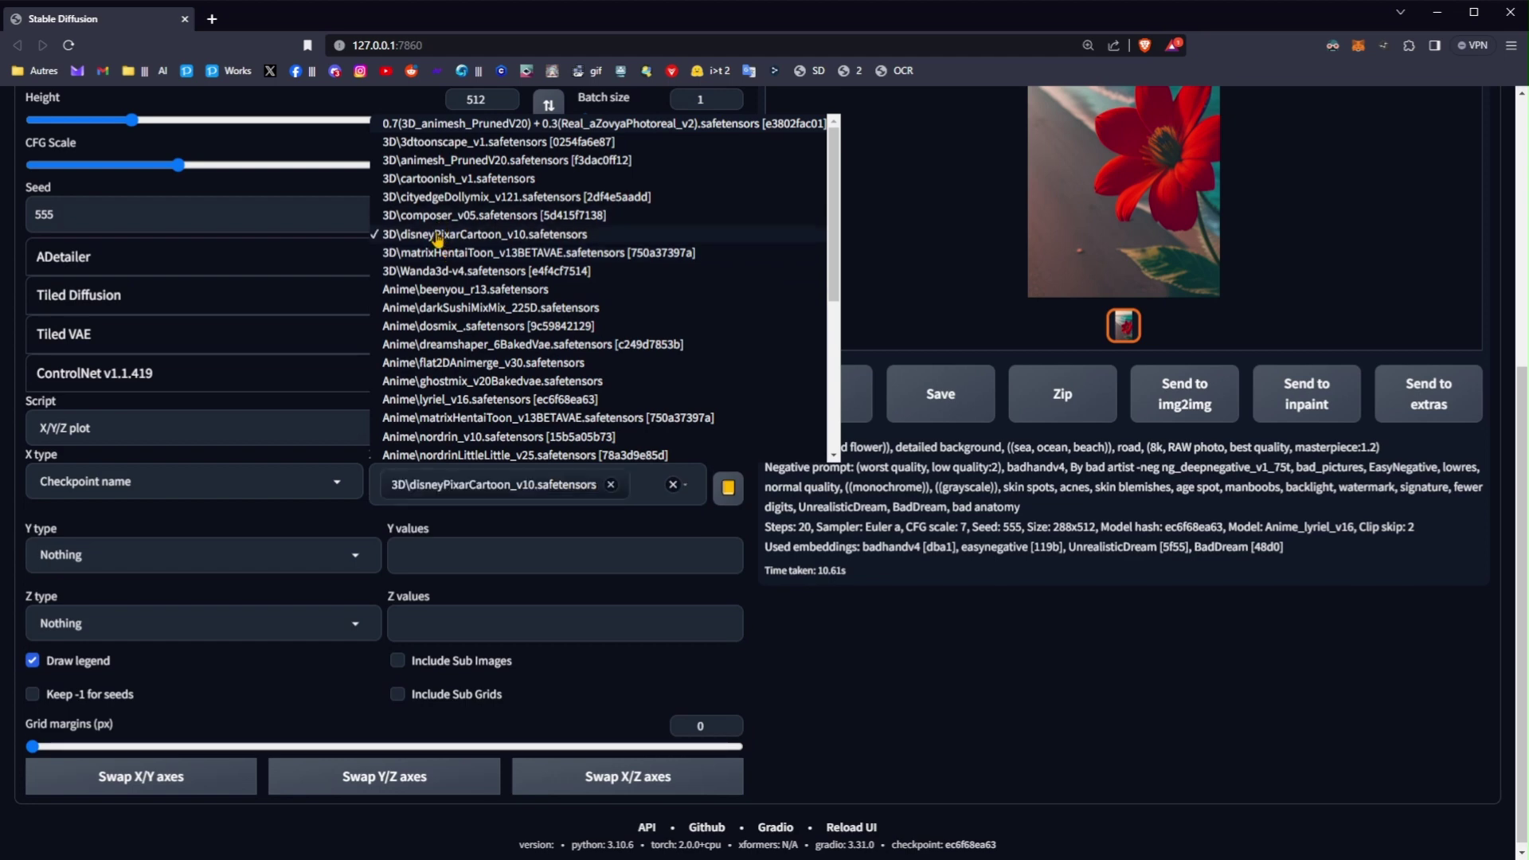
pyautogui.scroll(-1, 435, 279)
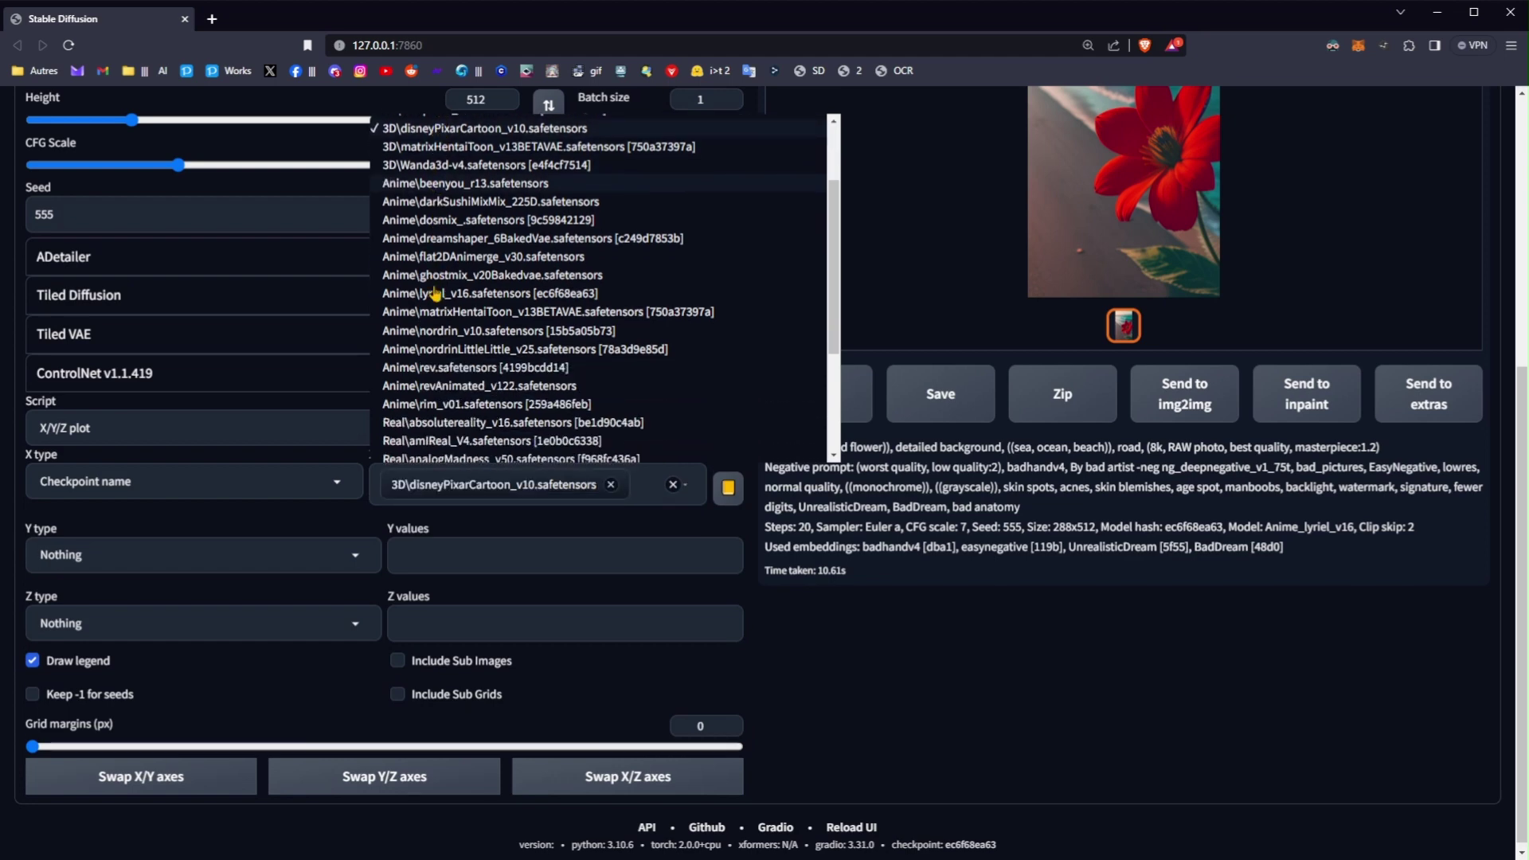
pyautogui.click(438, 331)
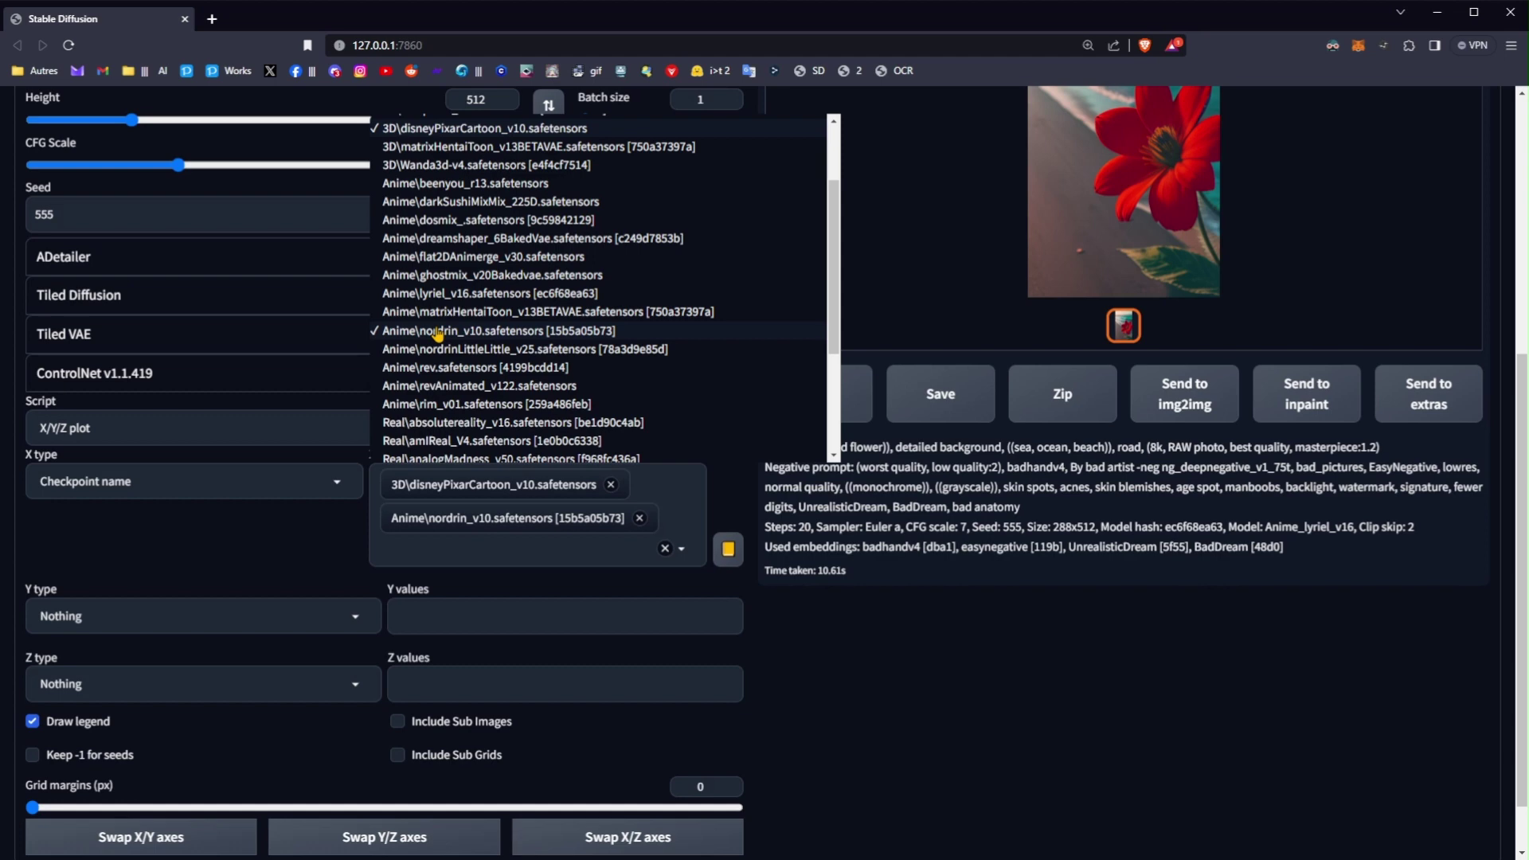
pyautogui.scroll(-5, 437, 333)
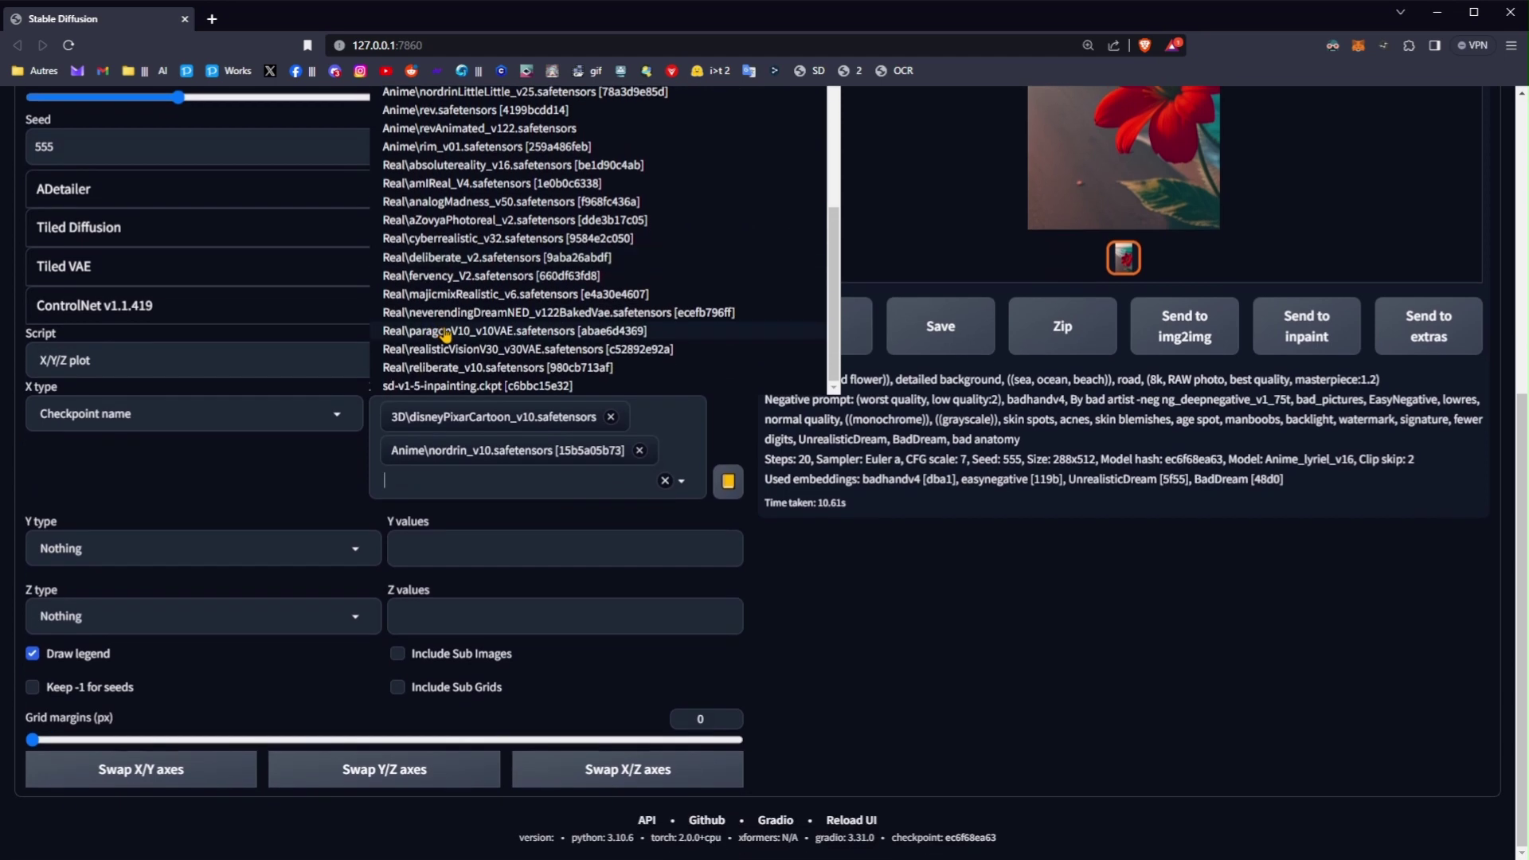
pyautogui.click(451, 239)
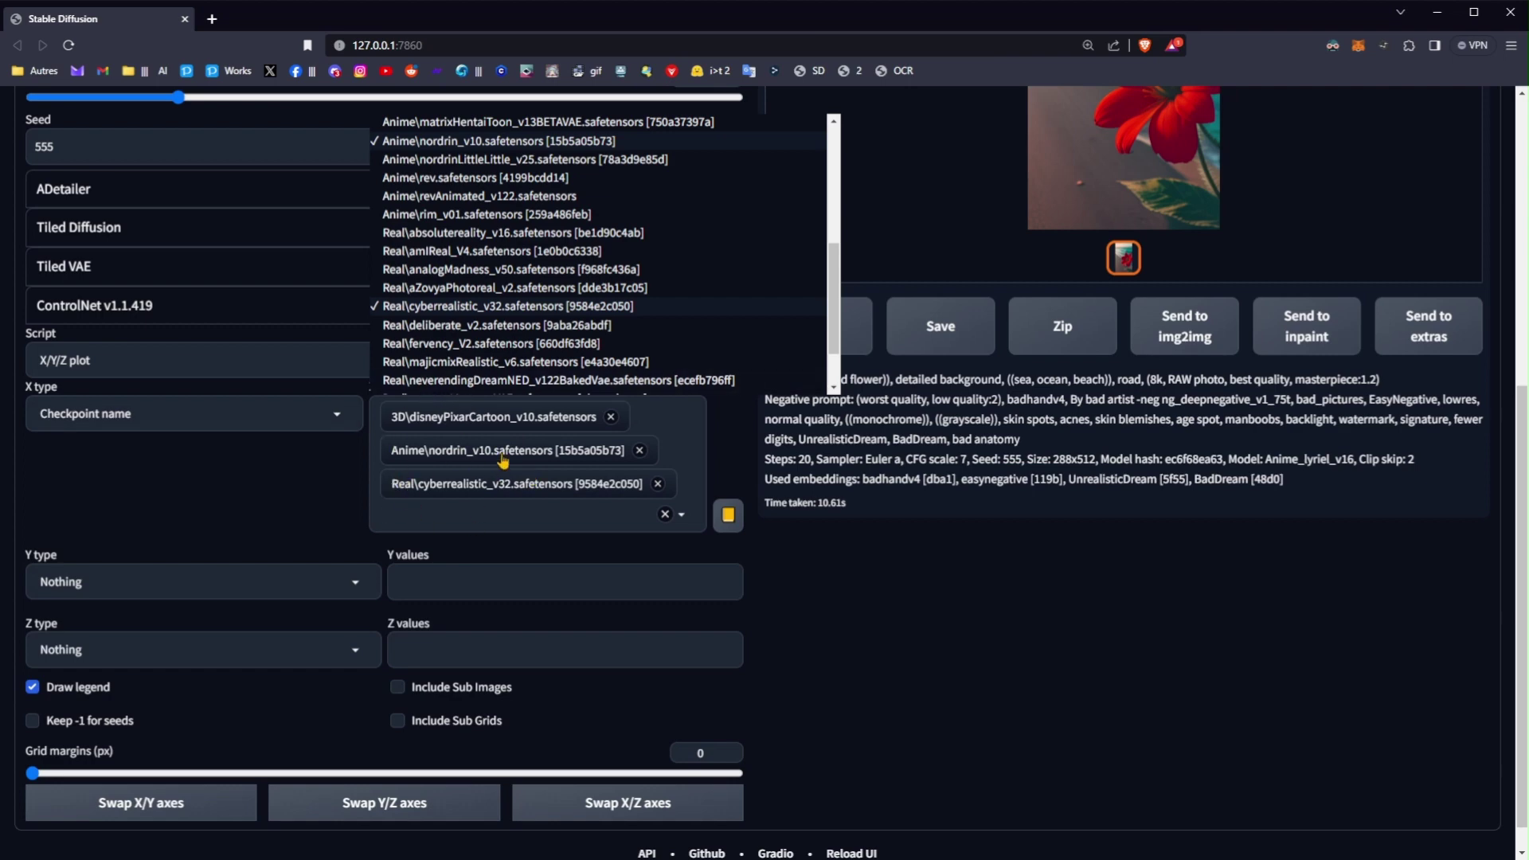
pyautogui.click(251, 521)
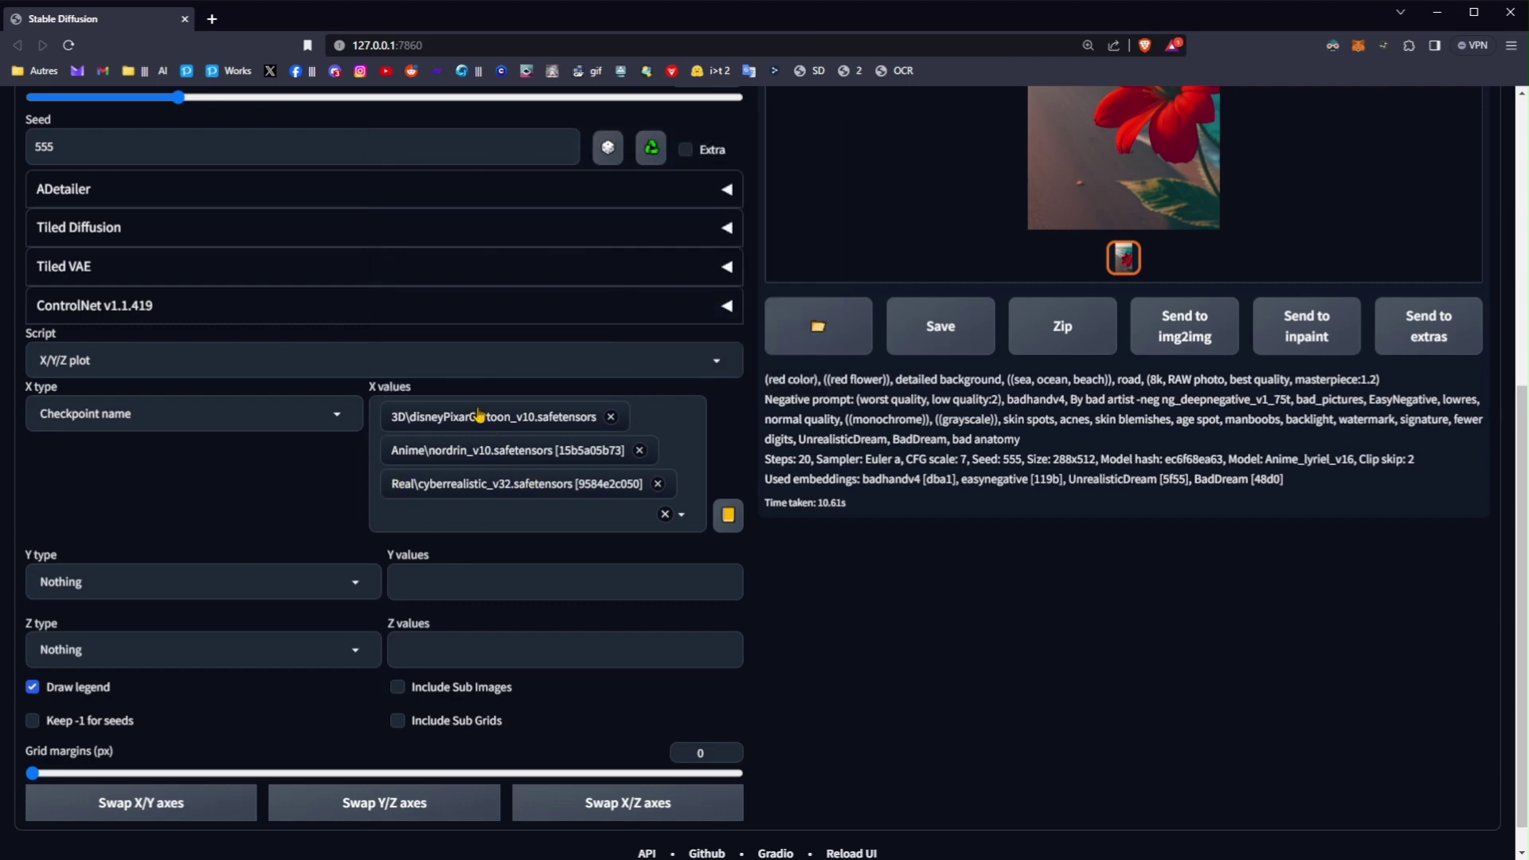
# Switch the image aspect ratio to 1:1, giving a size of 512 by 512
pyautogui.scroll(4, 989, 483)
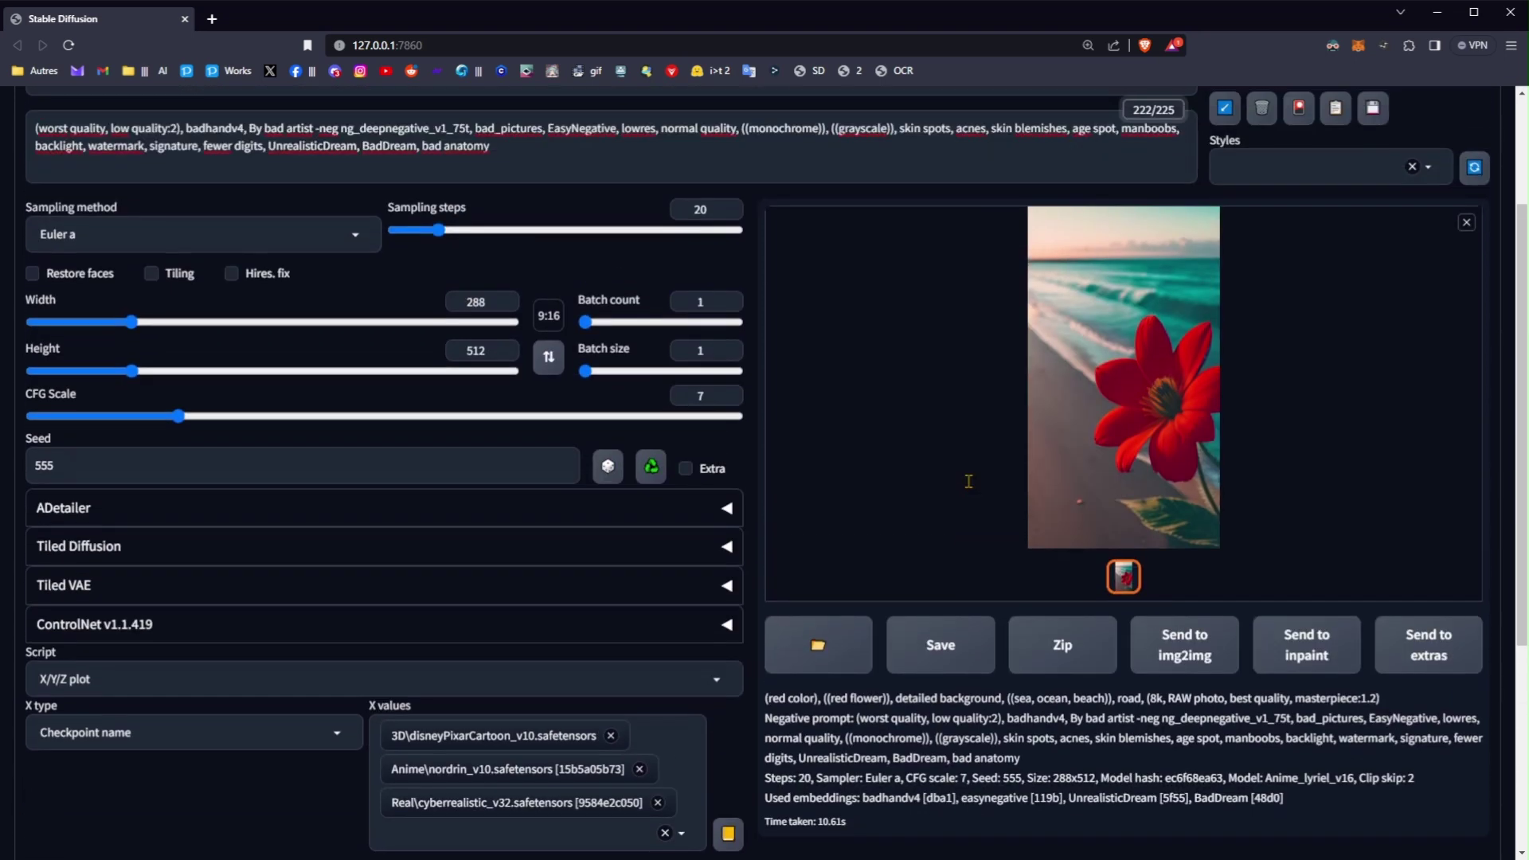
pyautogui.click(548, 317)
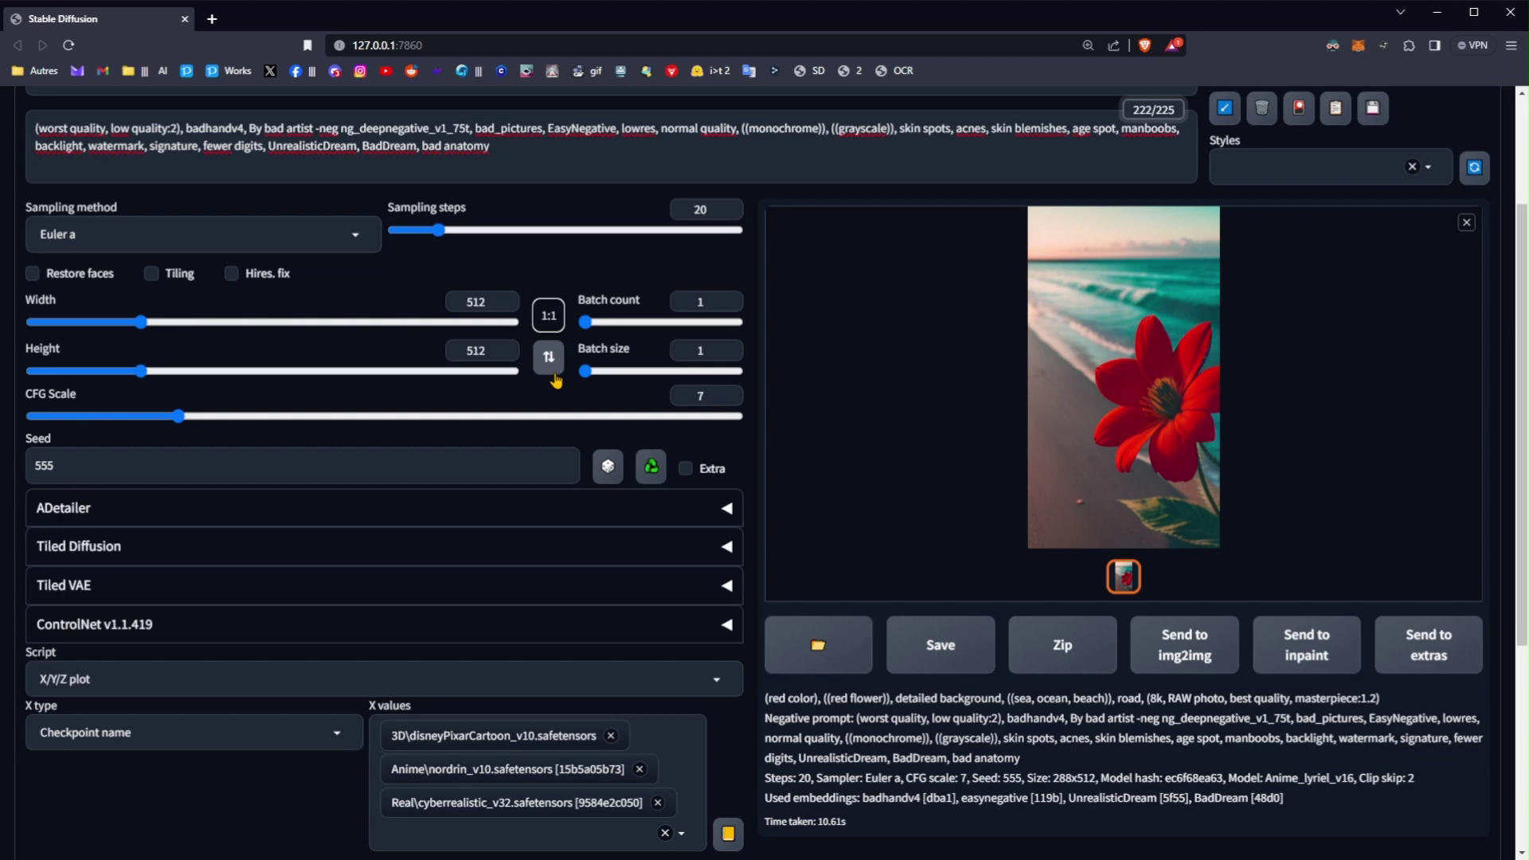
# Generate the X/Y/Z plot comparing the three selected checkpoints with the current prompts and seed 555
pyautogui.scroll(3, 556, 381)
pyautogui.click(1282, 248)
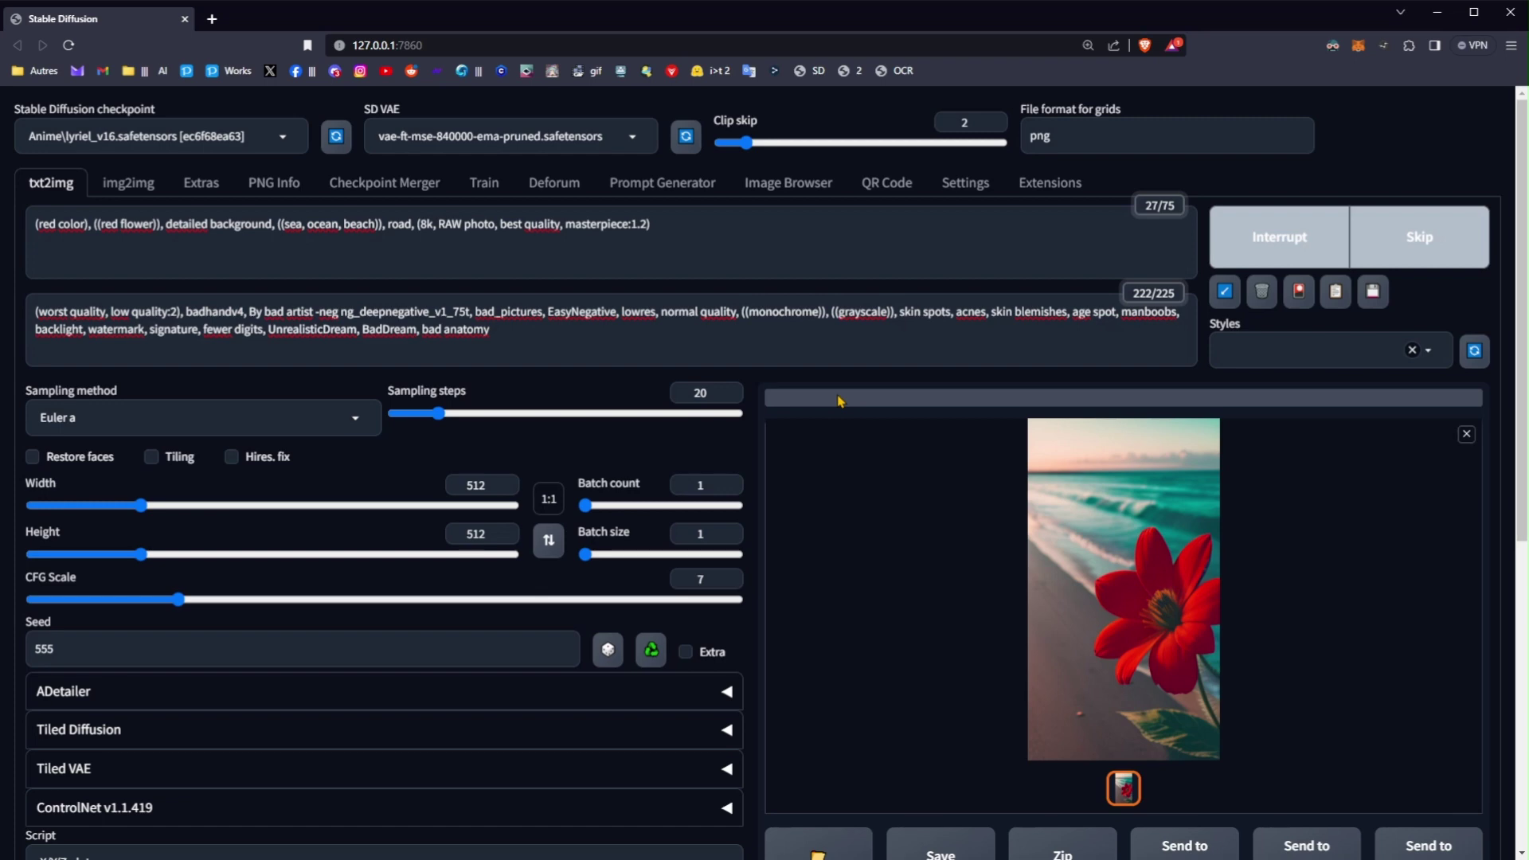
pyautogui.scroll(-6, 914, 449)
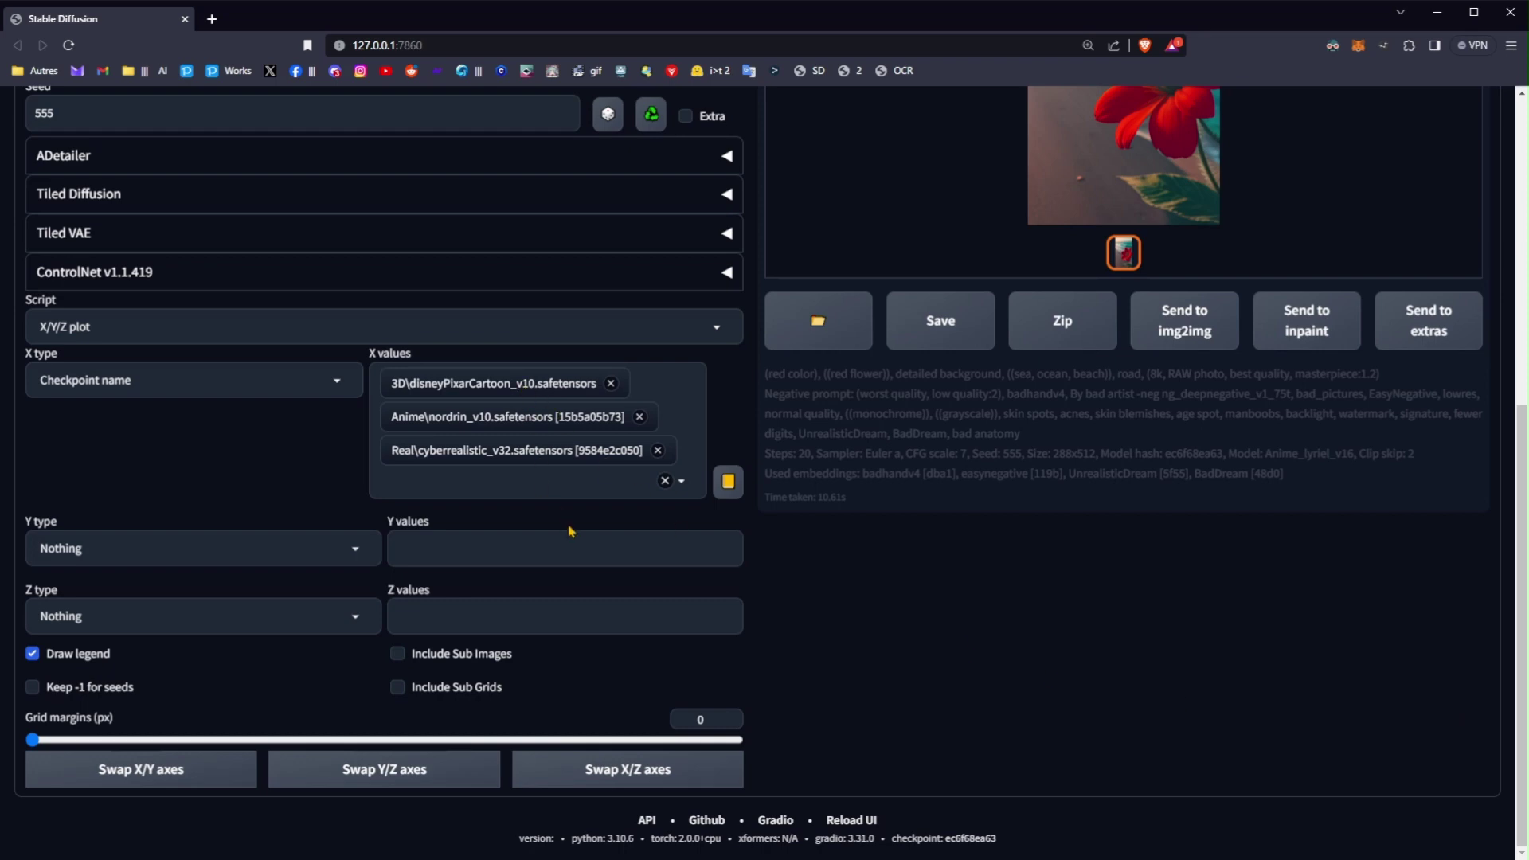
pyautogui.scroll(7, 571, 532)
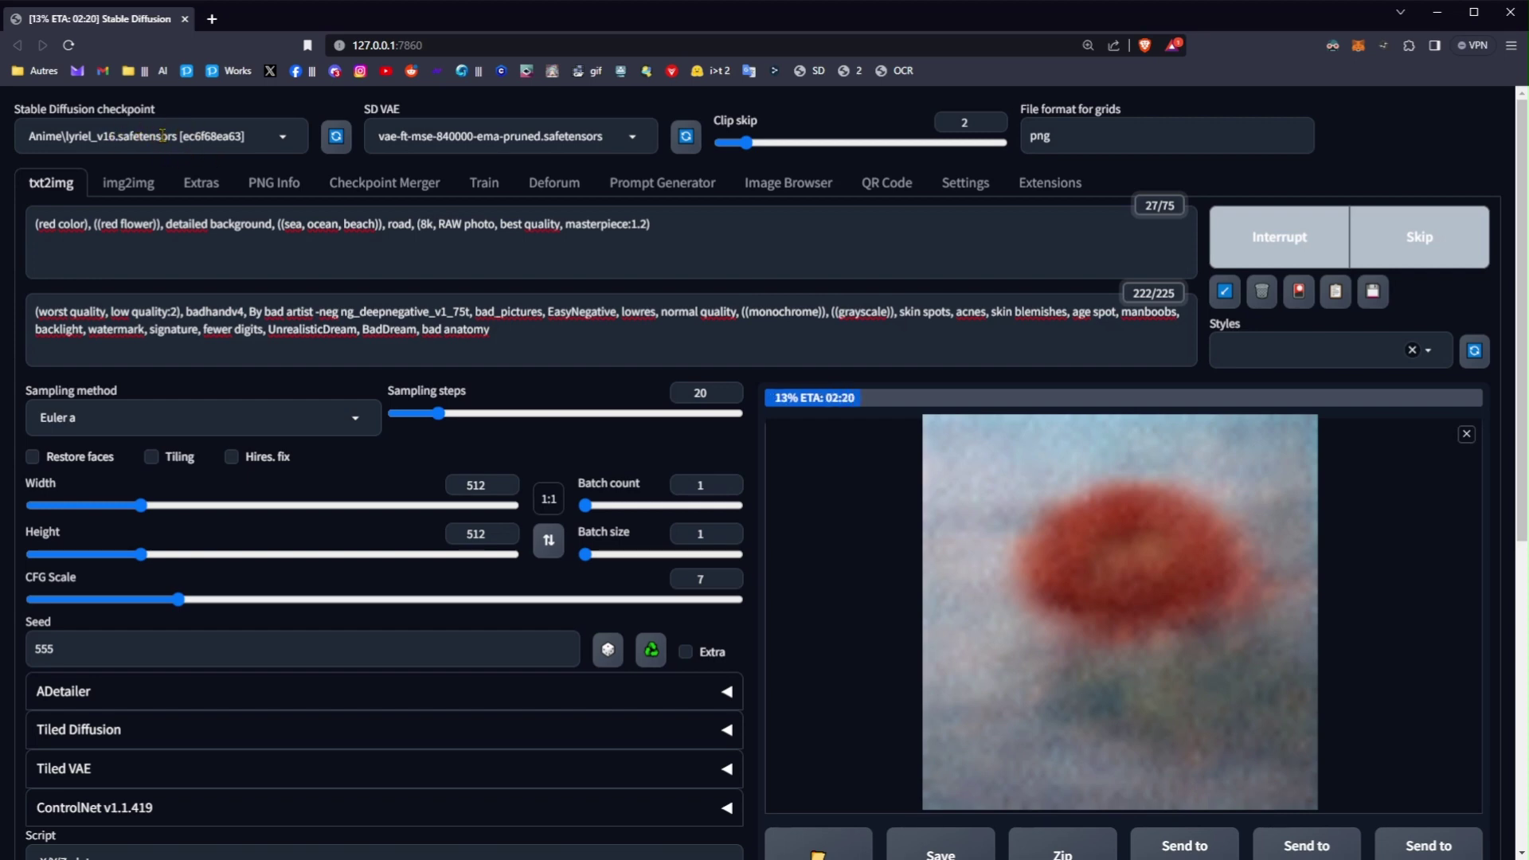
pyautogui.scroll(-5, 303, 344)
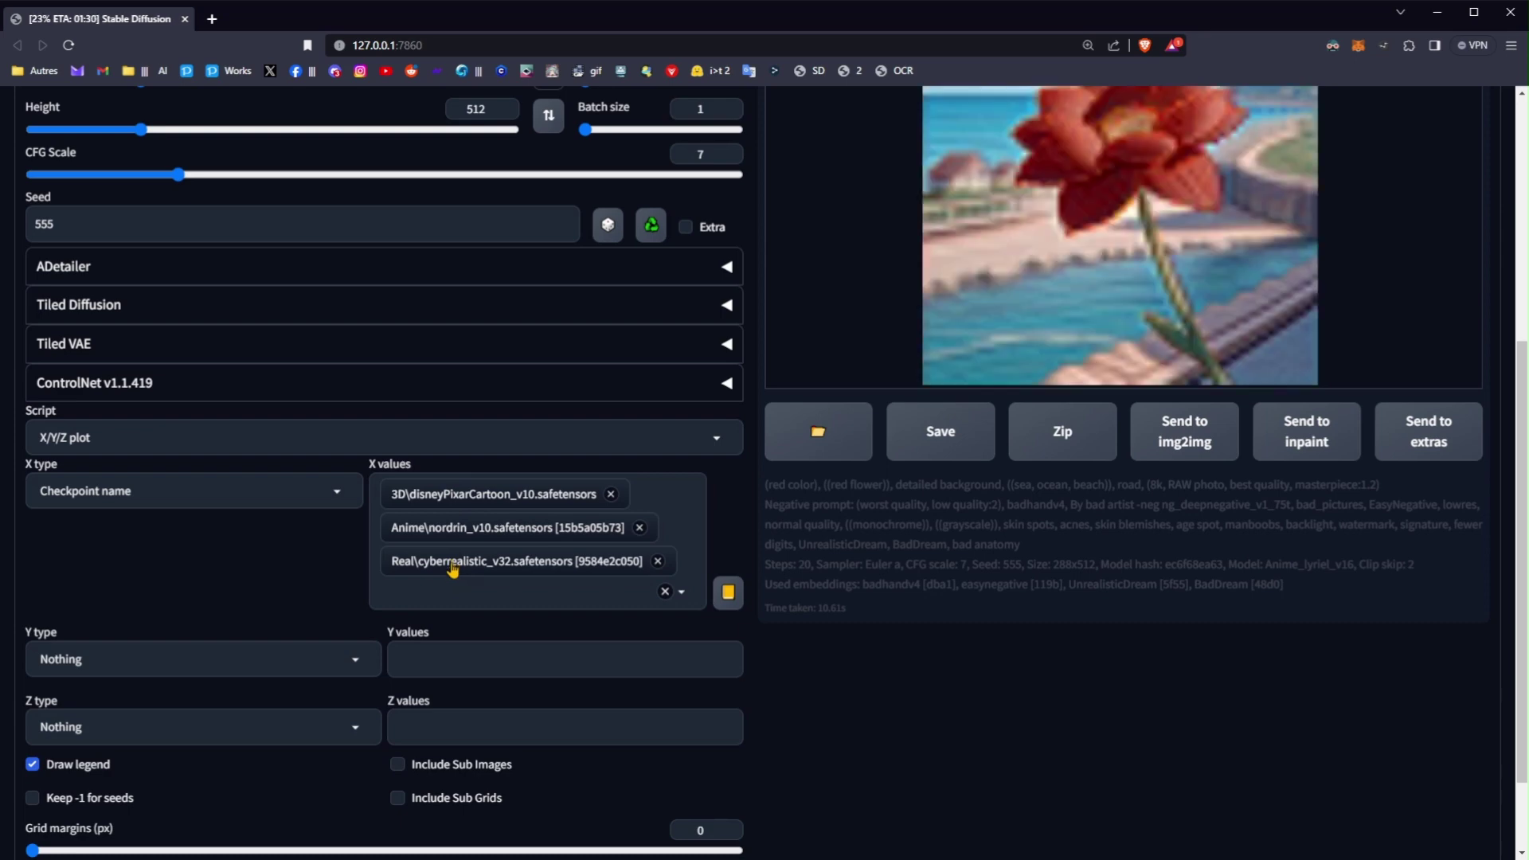
pyautogui.scroll(1, 452, 569)
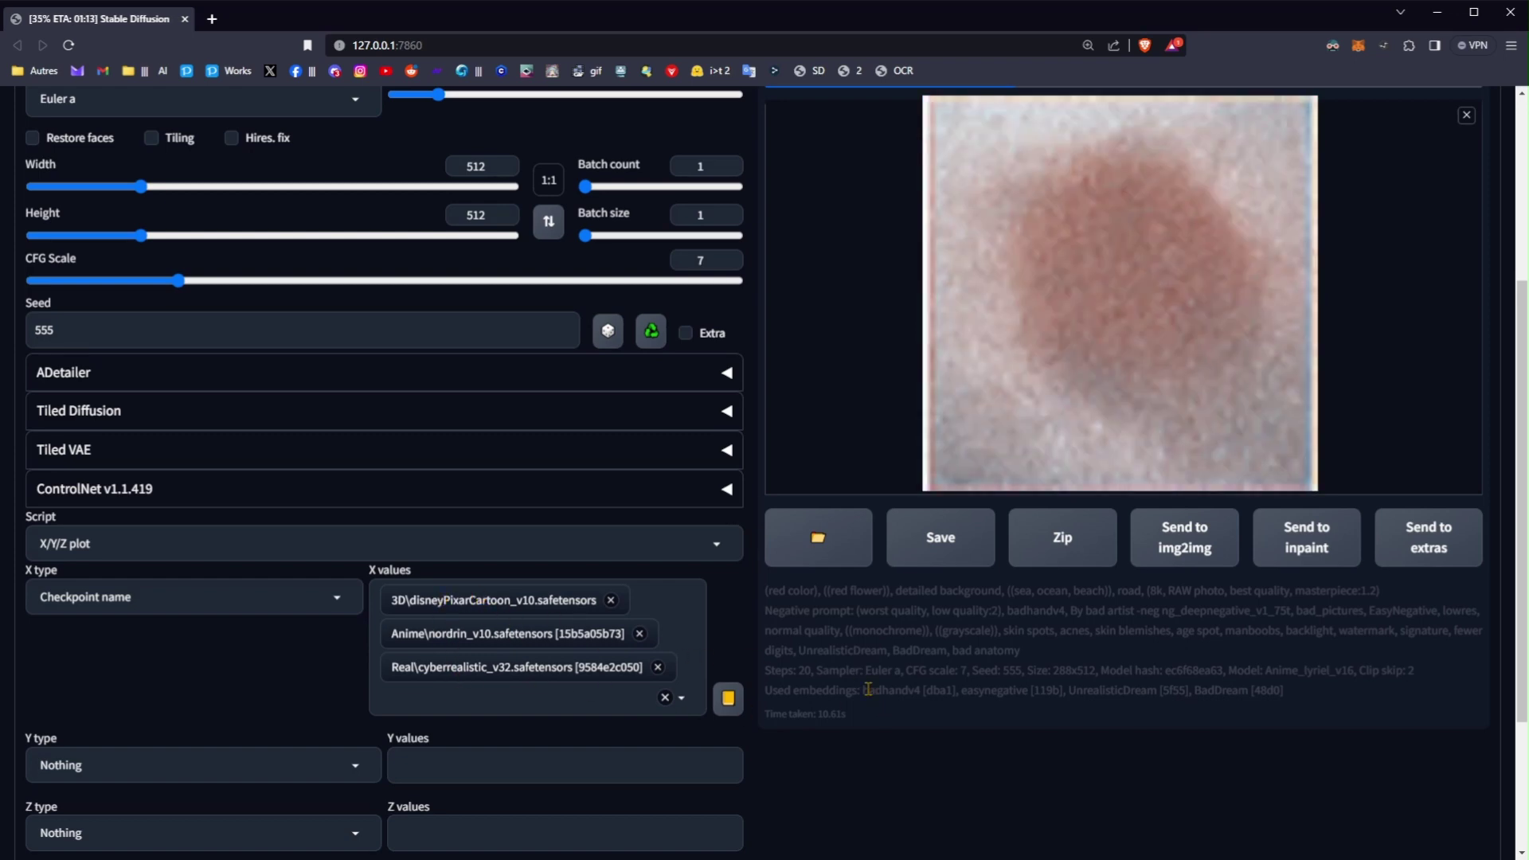
pyautogui.scroll(4, 763, 621)
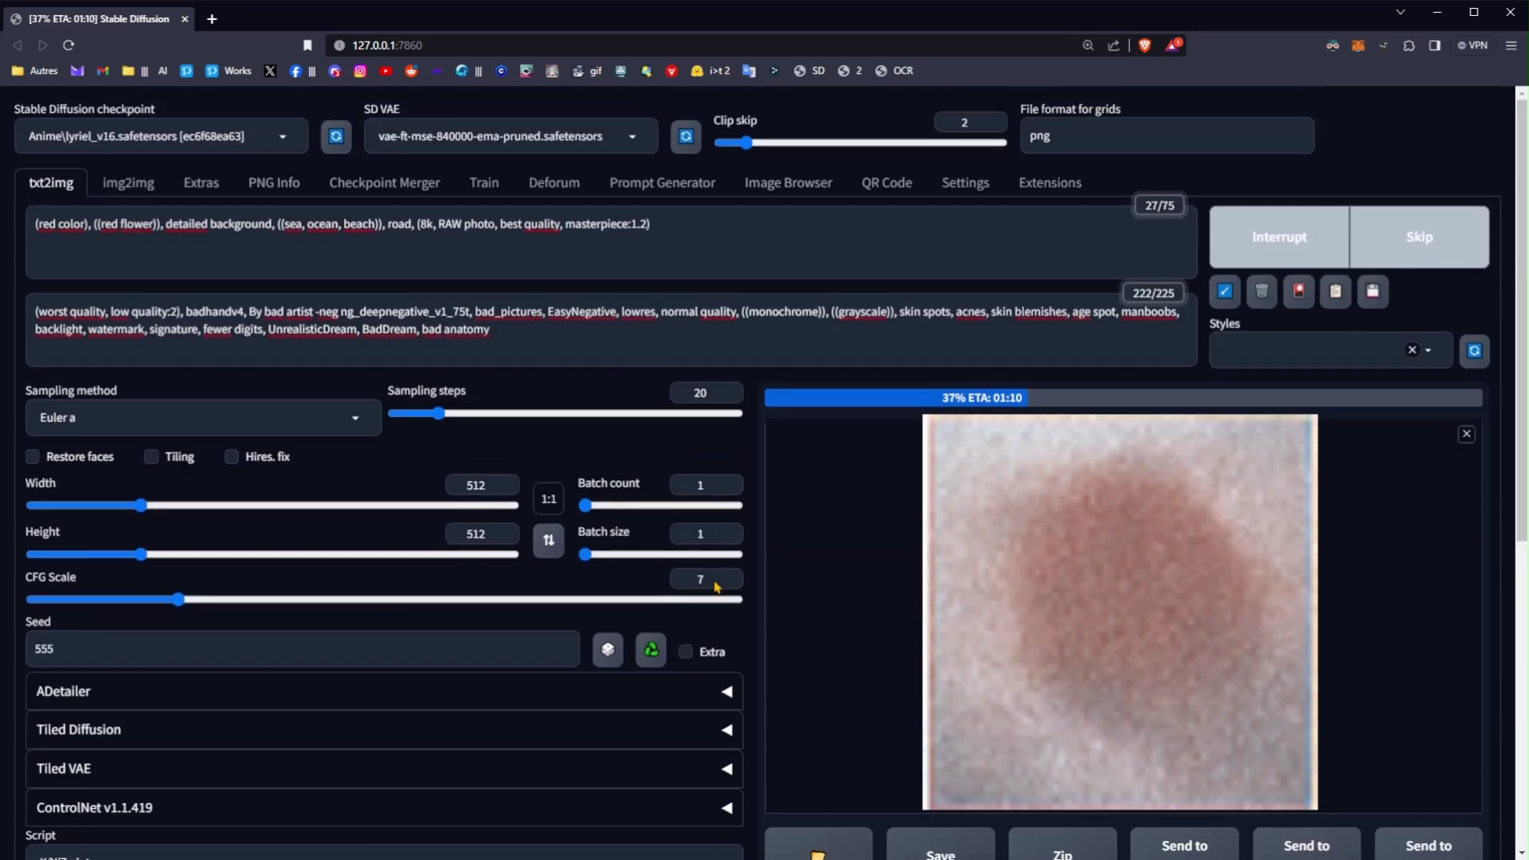
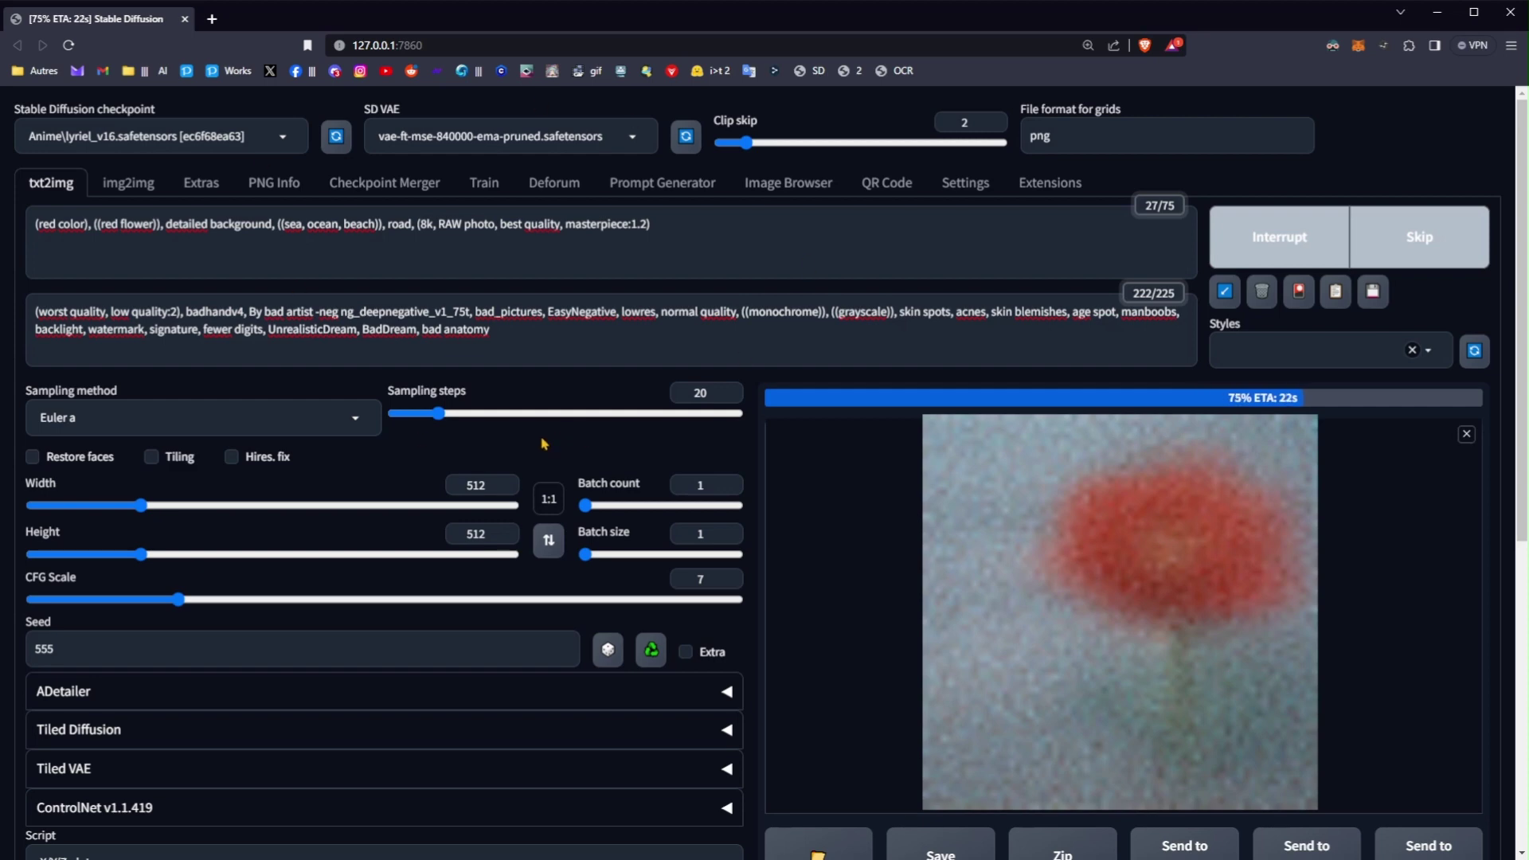
# Review the plot's checkpoint values and the options available for its Y type
pyautogui.scroll(-6, 537, 440)
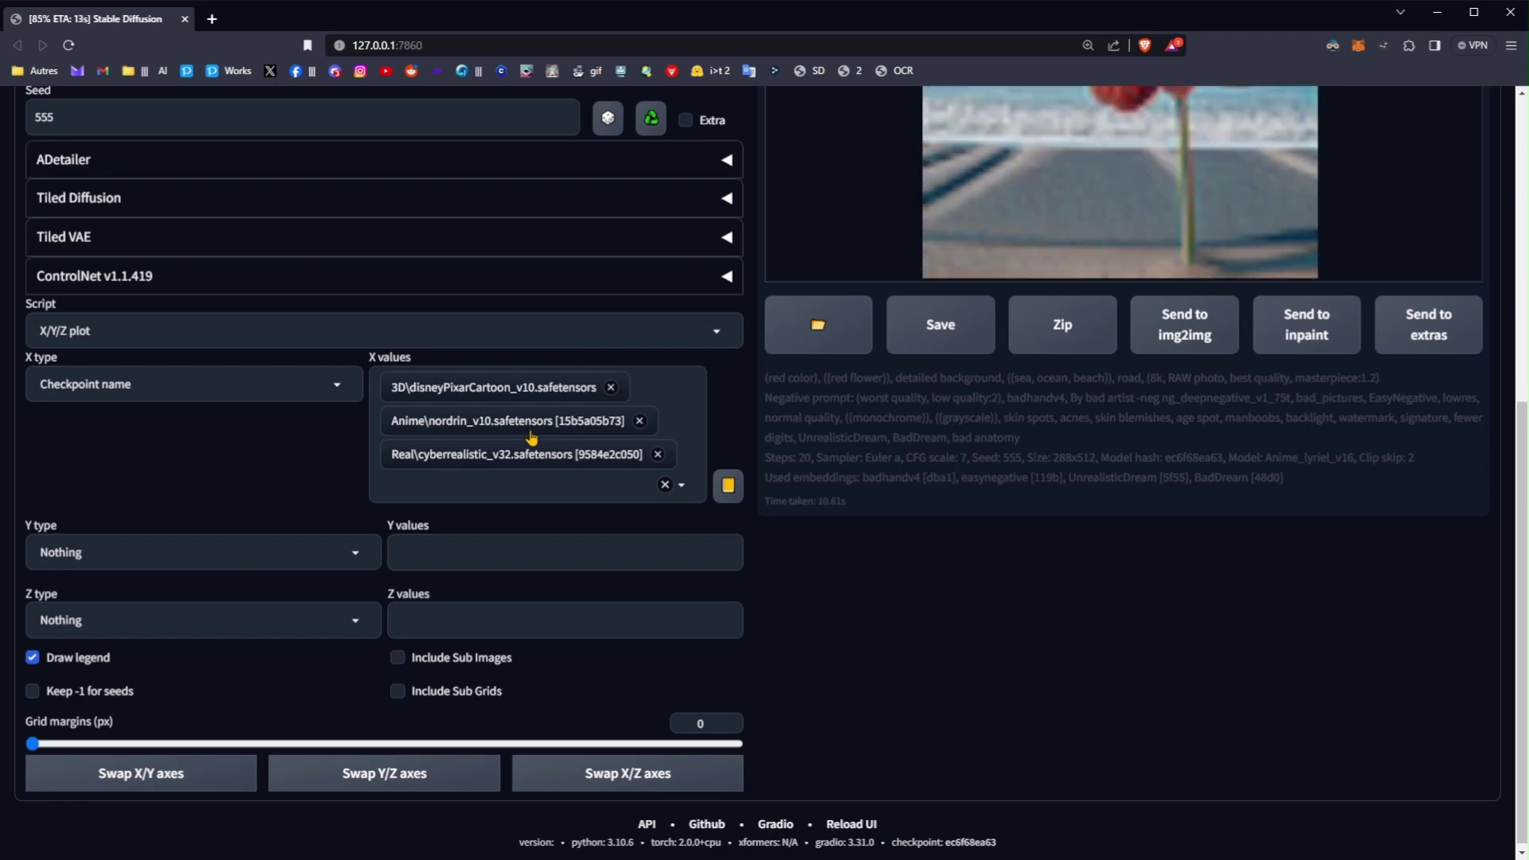
pyautogui.scroll(4, 532, 437)
pyautogui.scroll(-3, 530, 431)
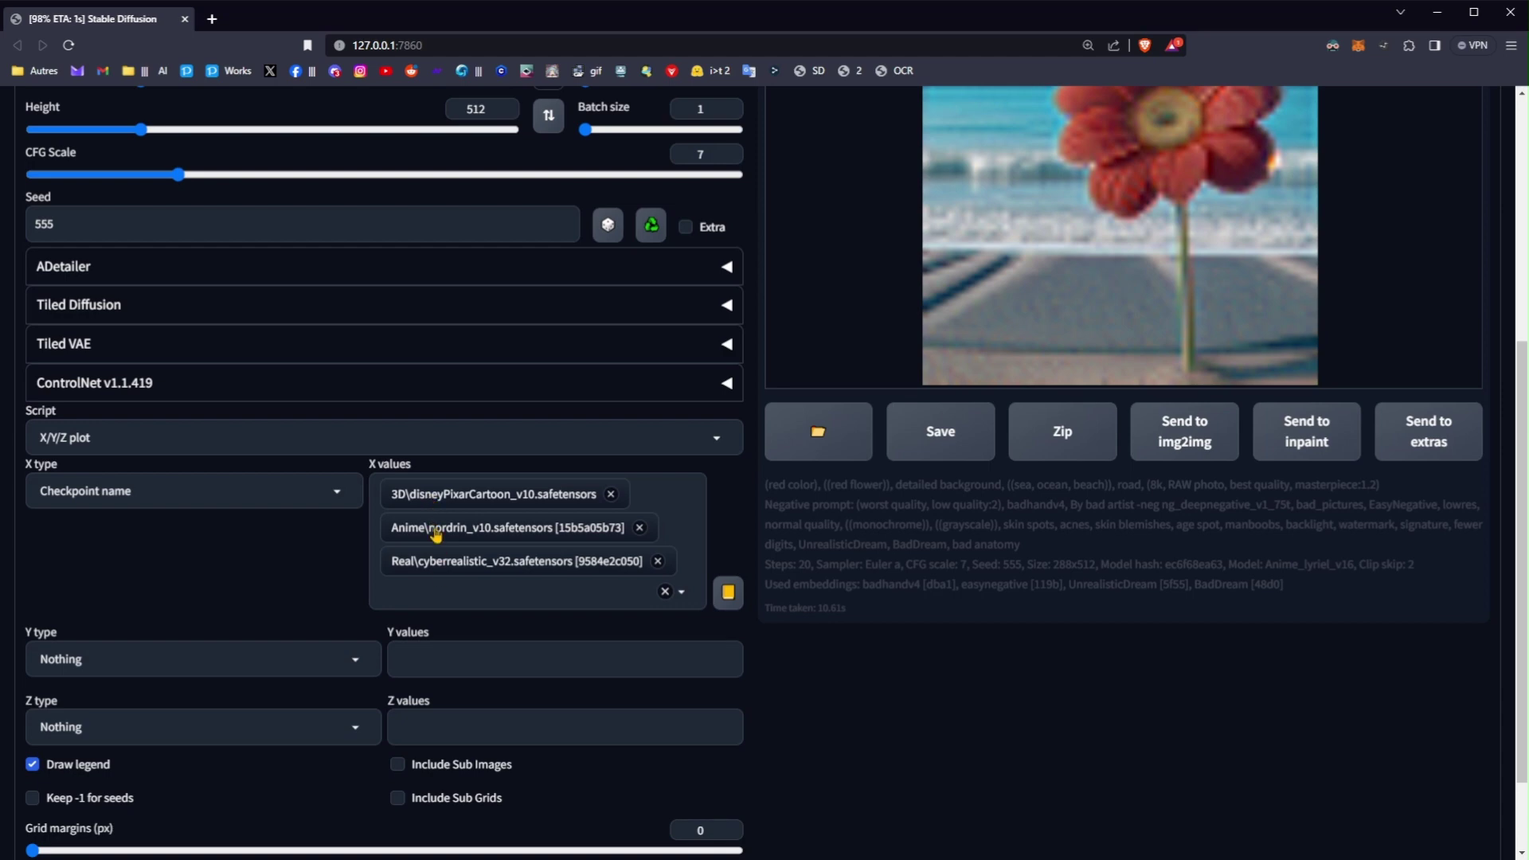
pyautogui.click(366, 660)
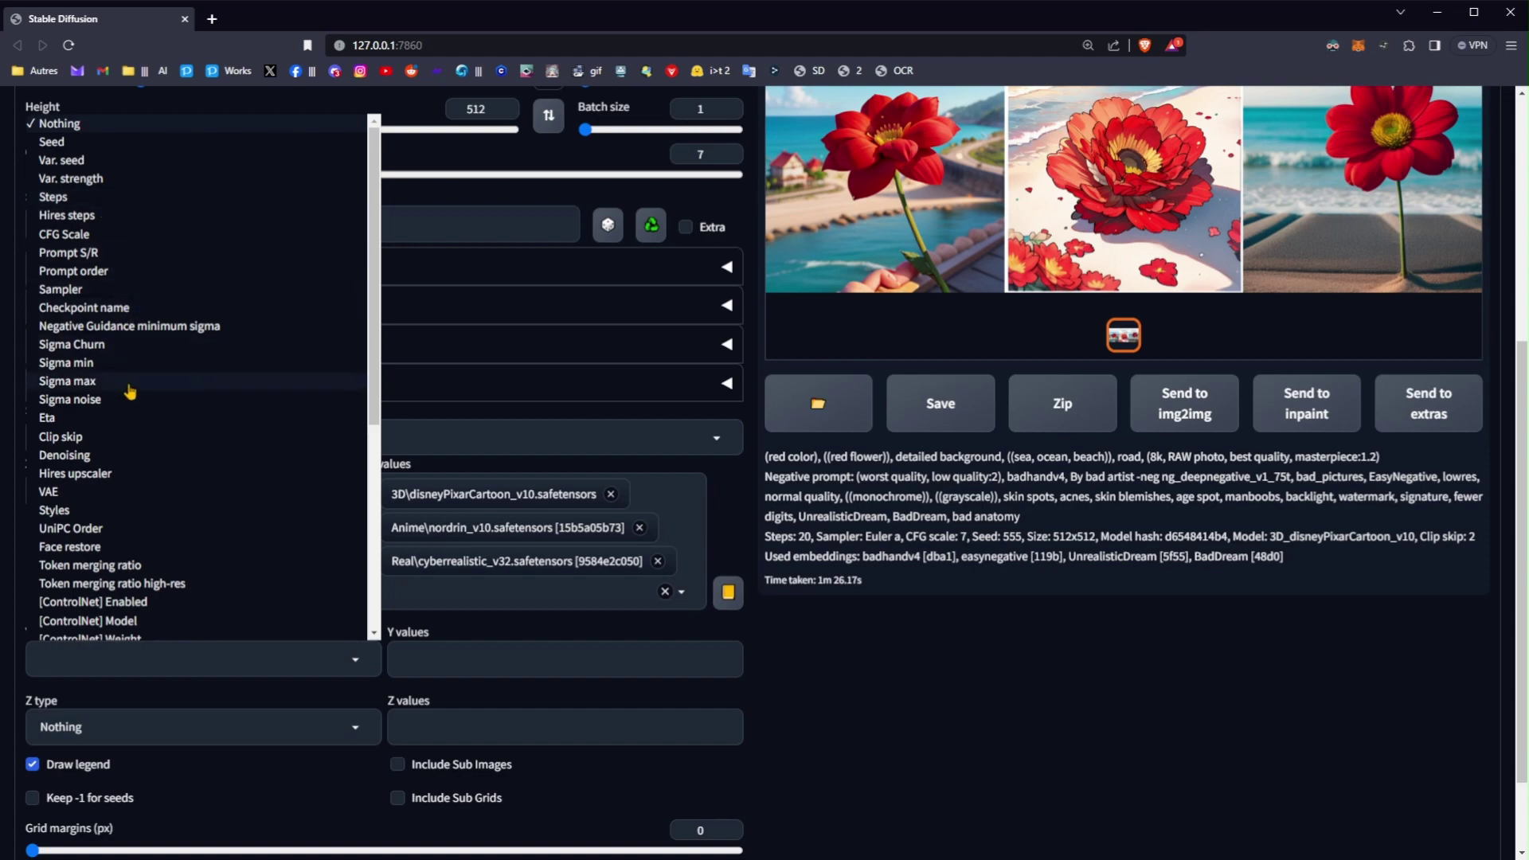
pyautogui.click(862, 683)
pyautogui.scroll(1, 557, 507)
pyautogui.scroll(5, 557, 507)
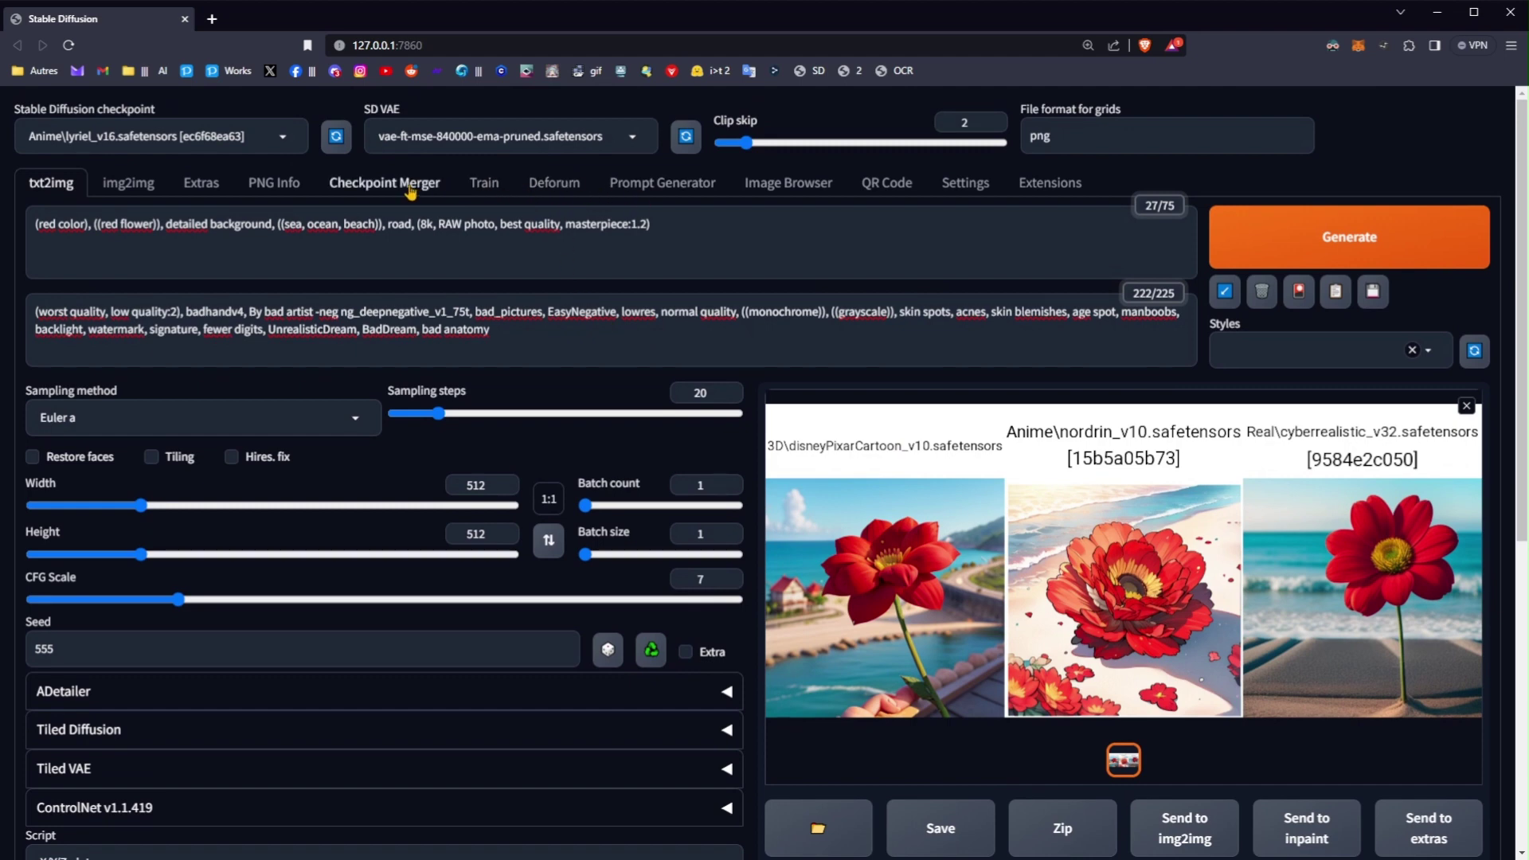
# Open the Image Browser and load the first page of txt2img images to look through the thumbnails
pyautogui.click(759, 192)
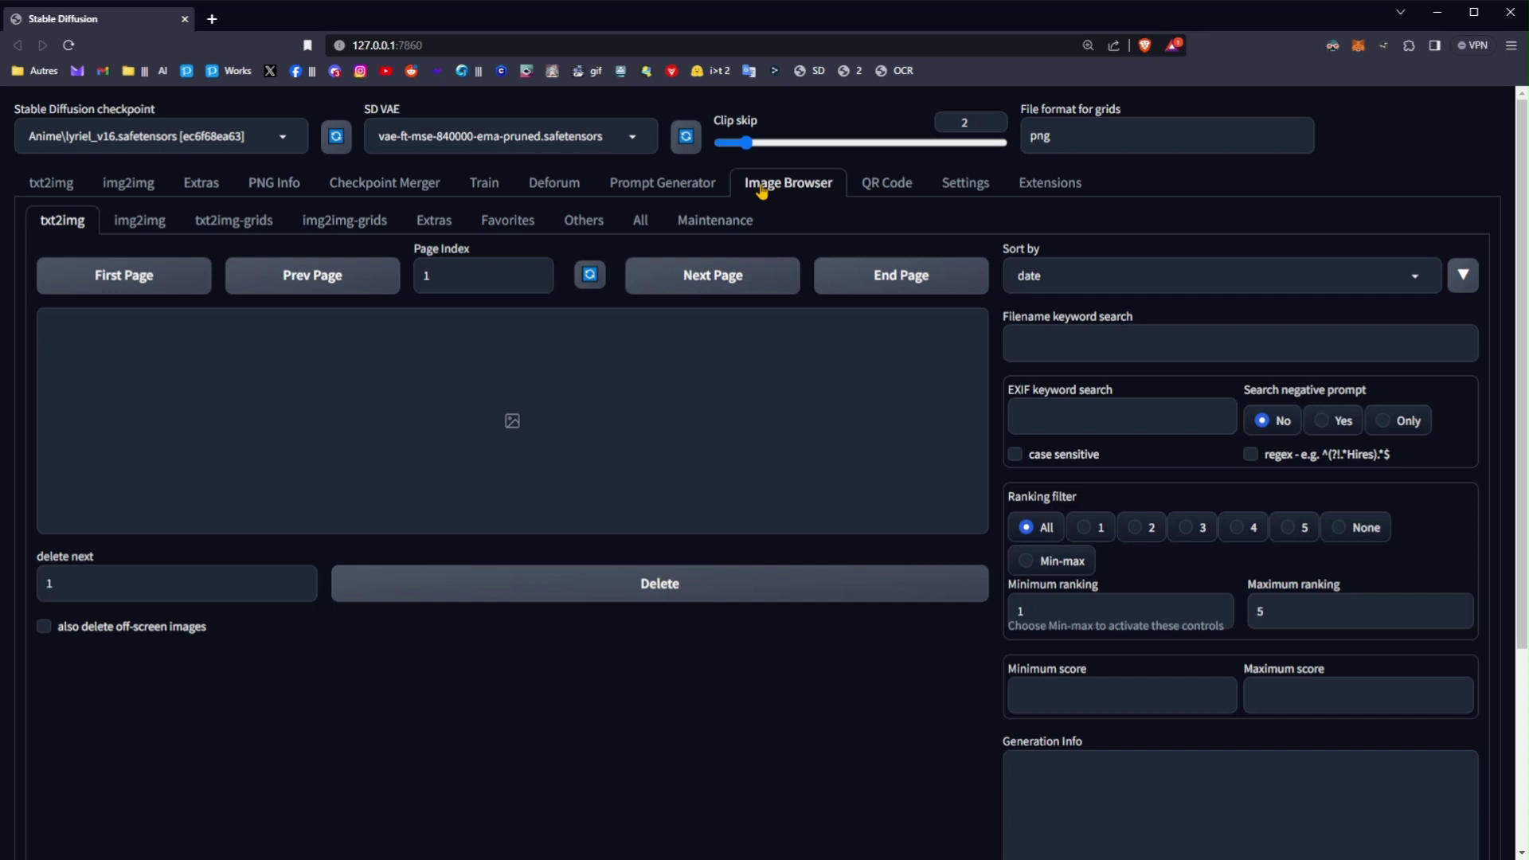
pyautogui.click(160, 288)
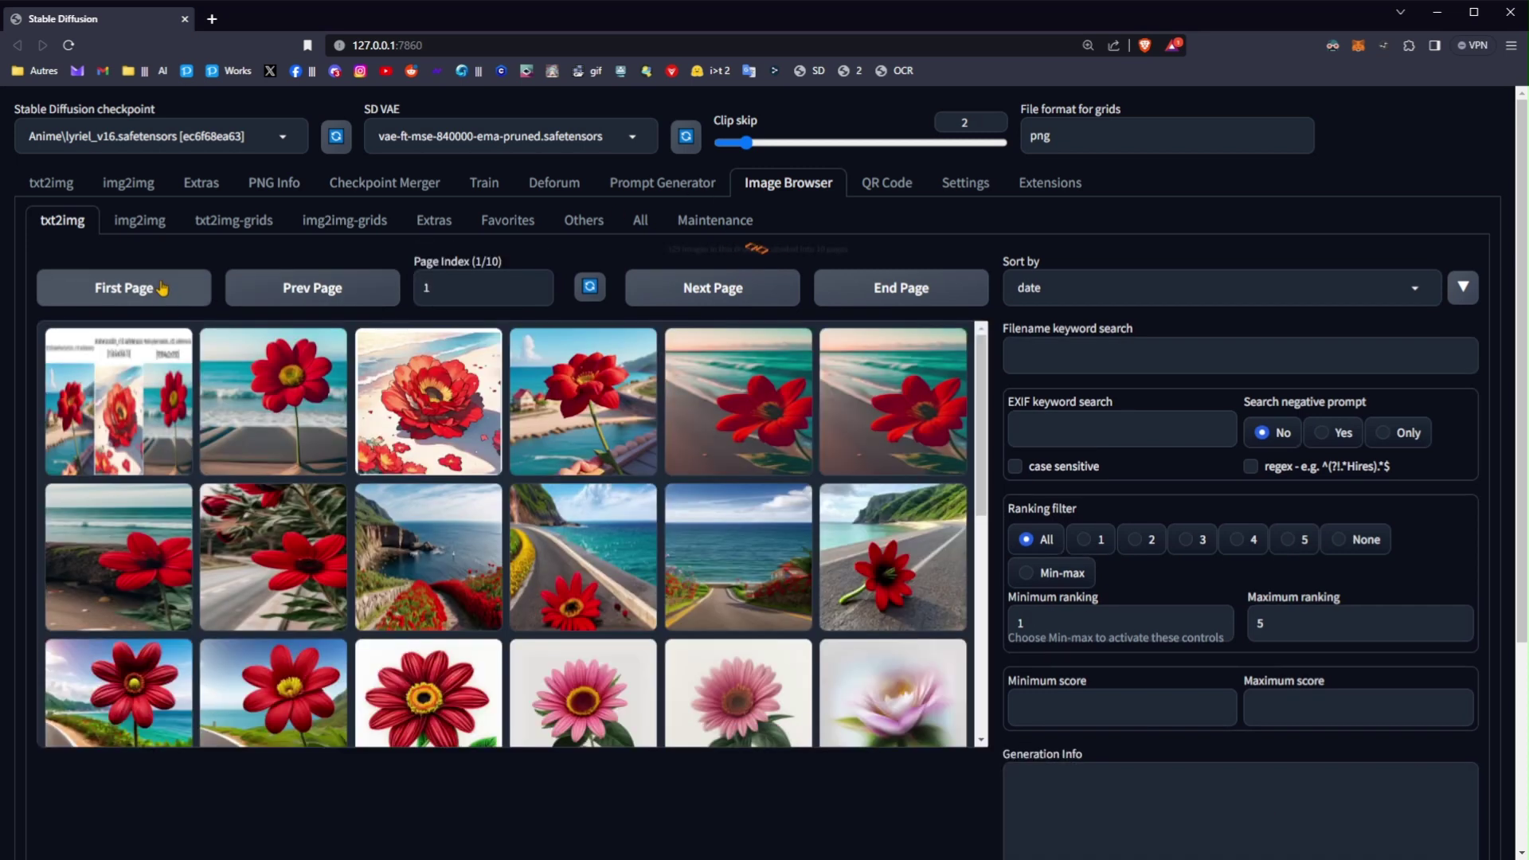
pyautogui.scroll(-3, 576, 624)
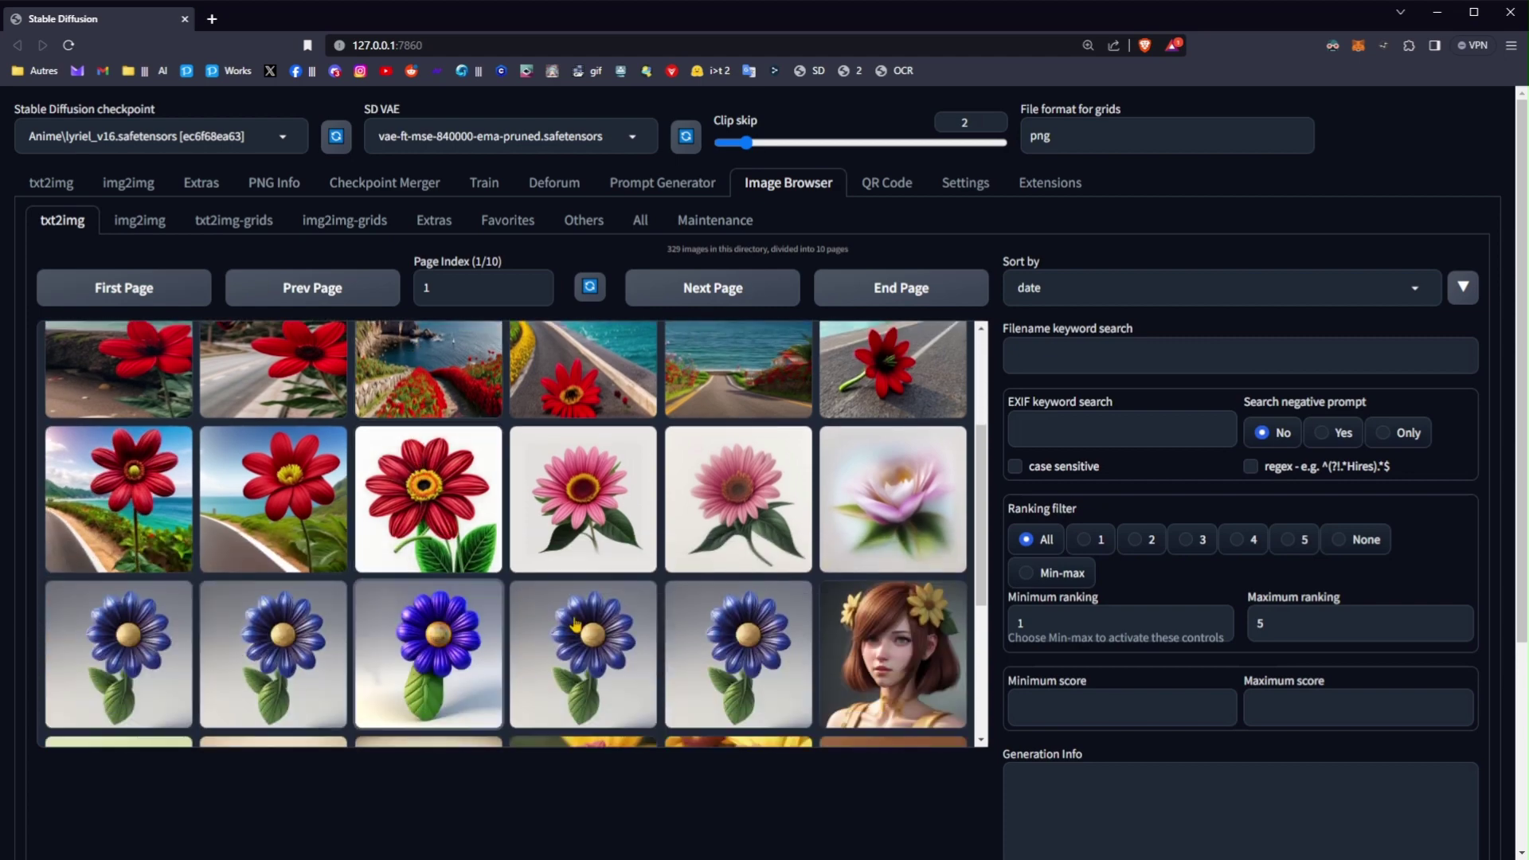
pyautogui.scroll(-3, 915, 631)
pyautogui.scroll(-1, 430, 598)
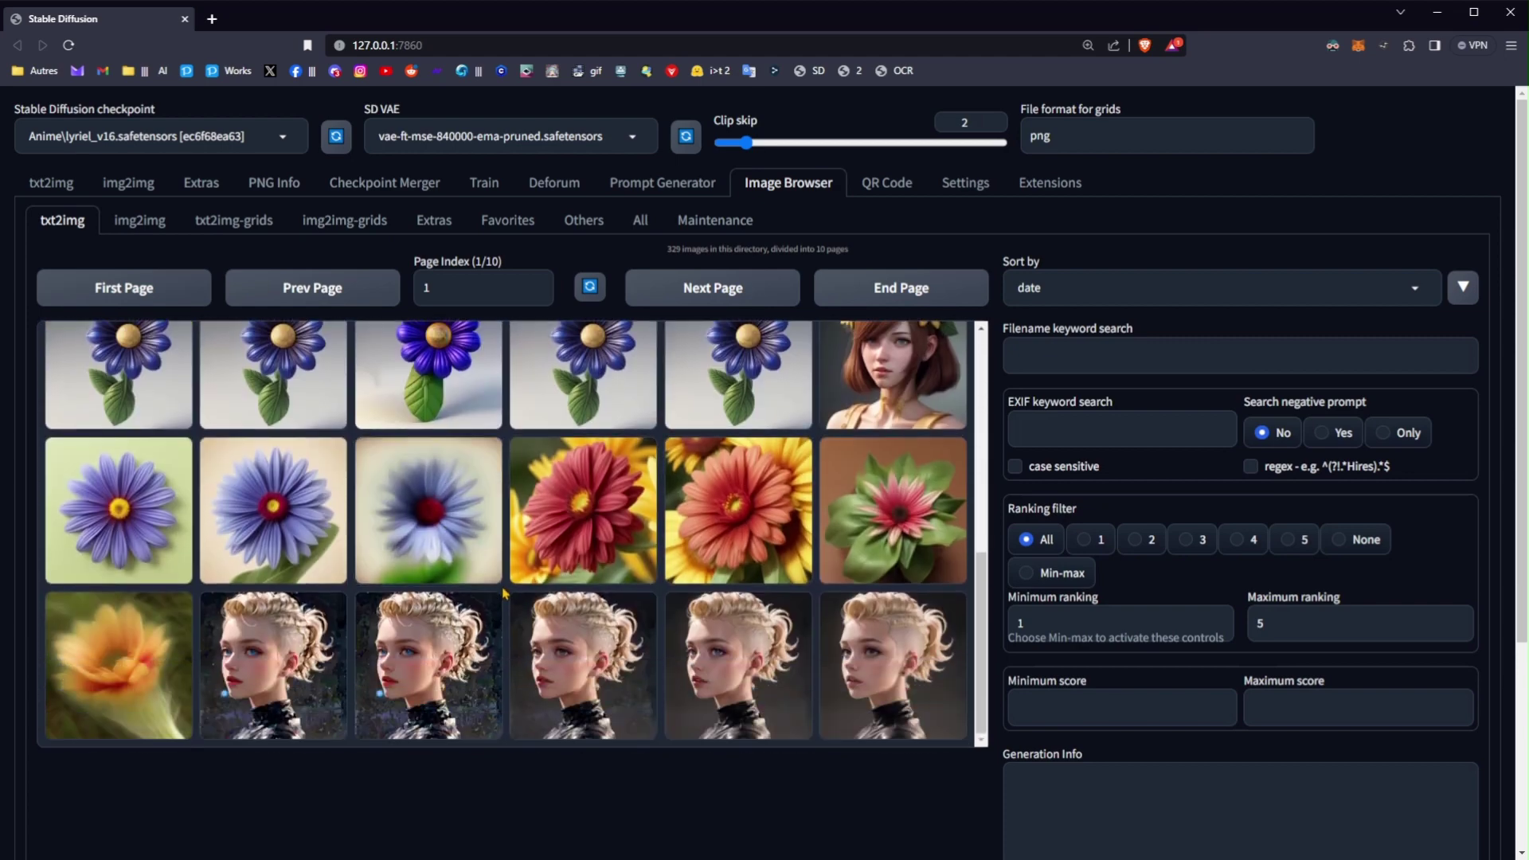
pyautogui.scroll(5, 651, 610)
pyautogui.scroll(1, 629, 581)
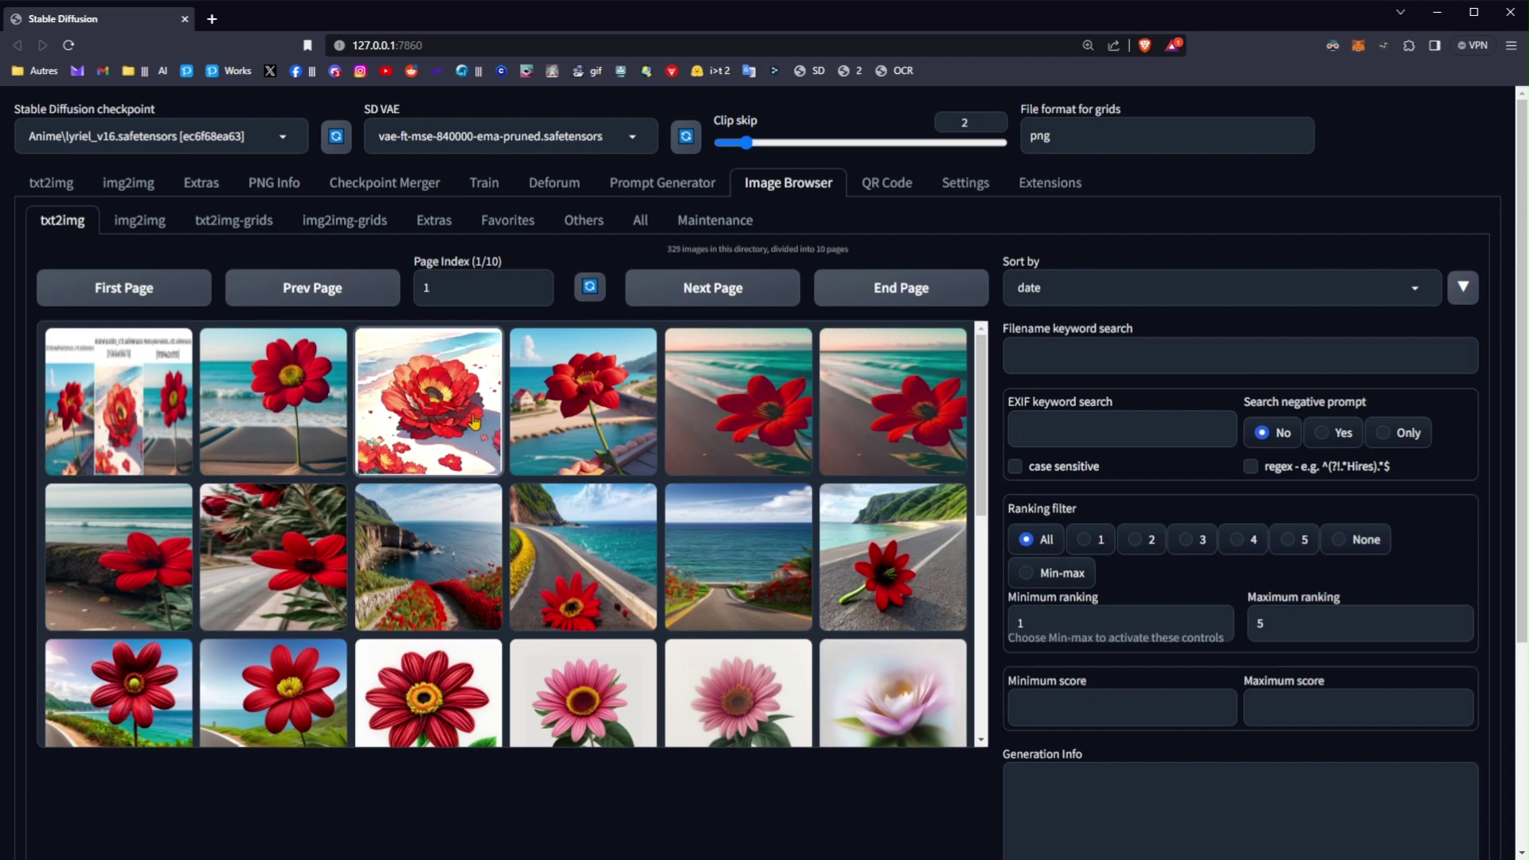
# Open the browsed image of the red flower lying on the road by the sea and send it to Extras
pyautogui.click(908, 569)
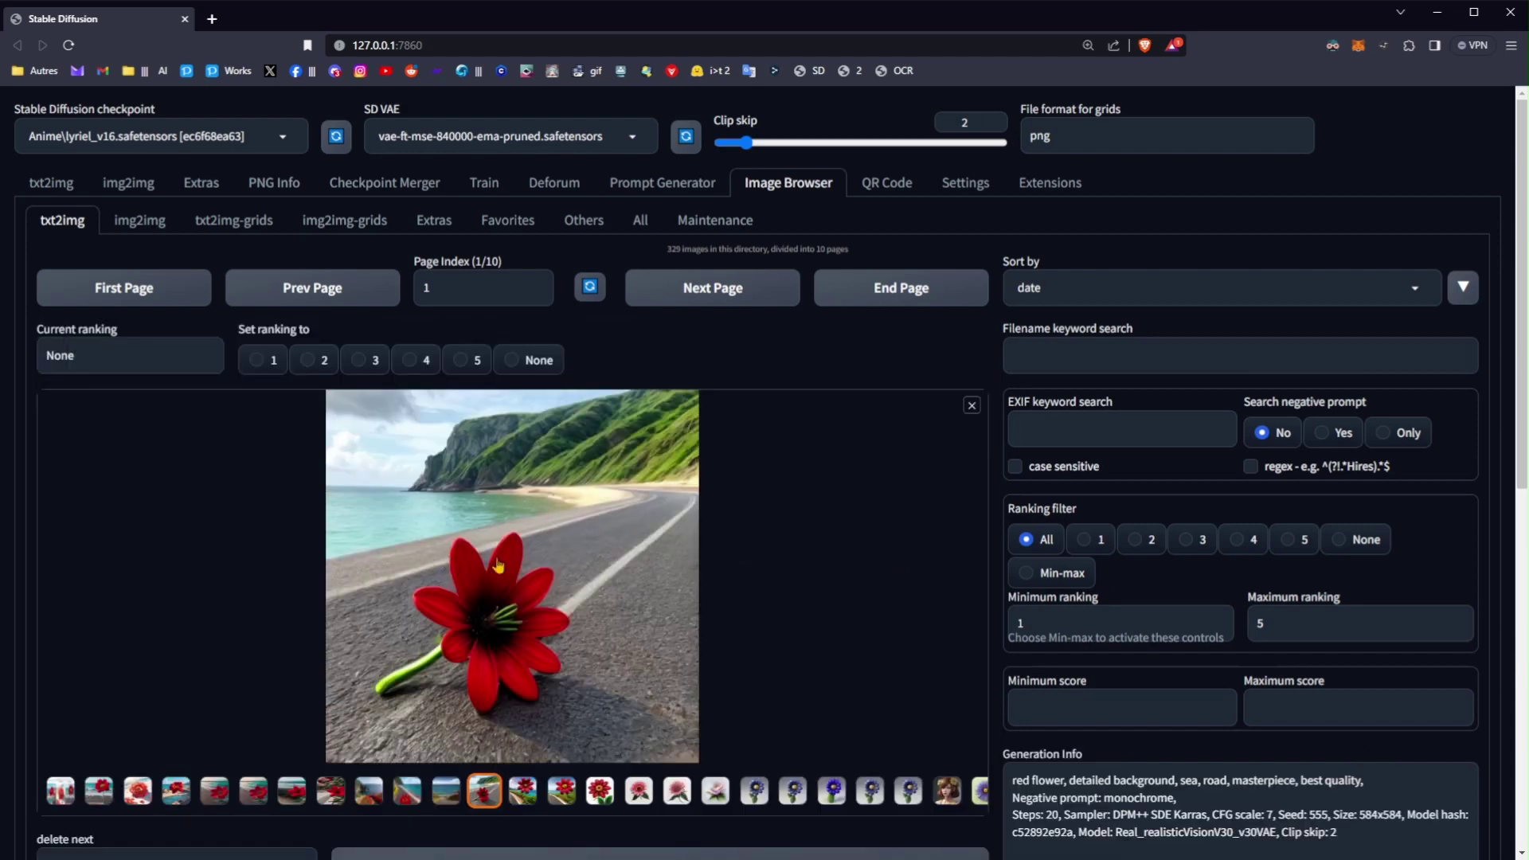
pyautogui.scroll(-4, 842, 389)
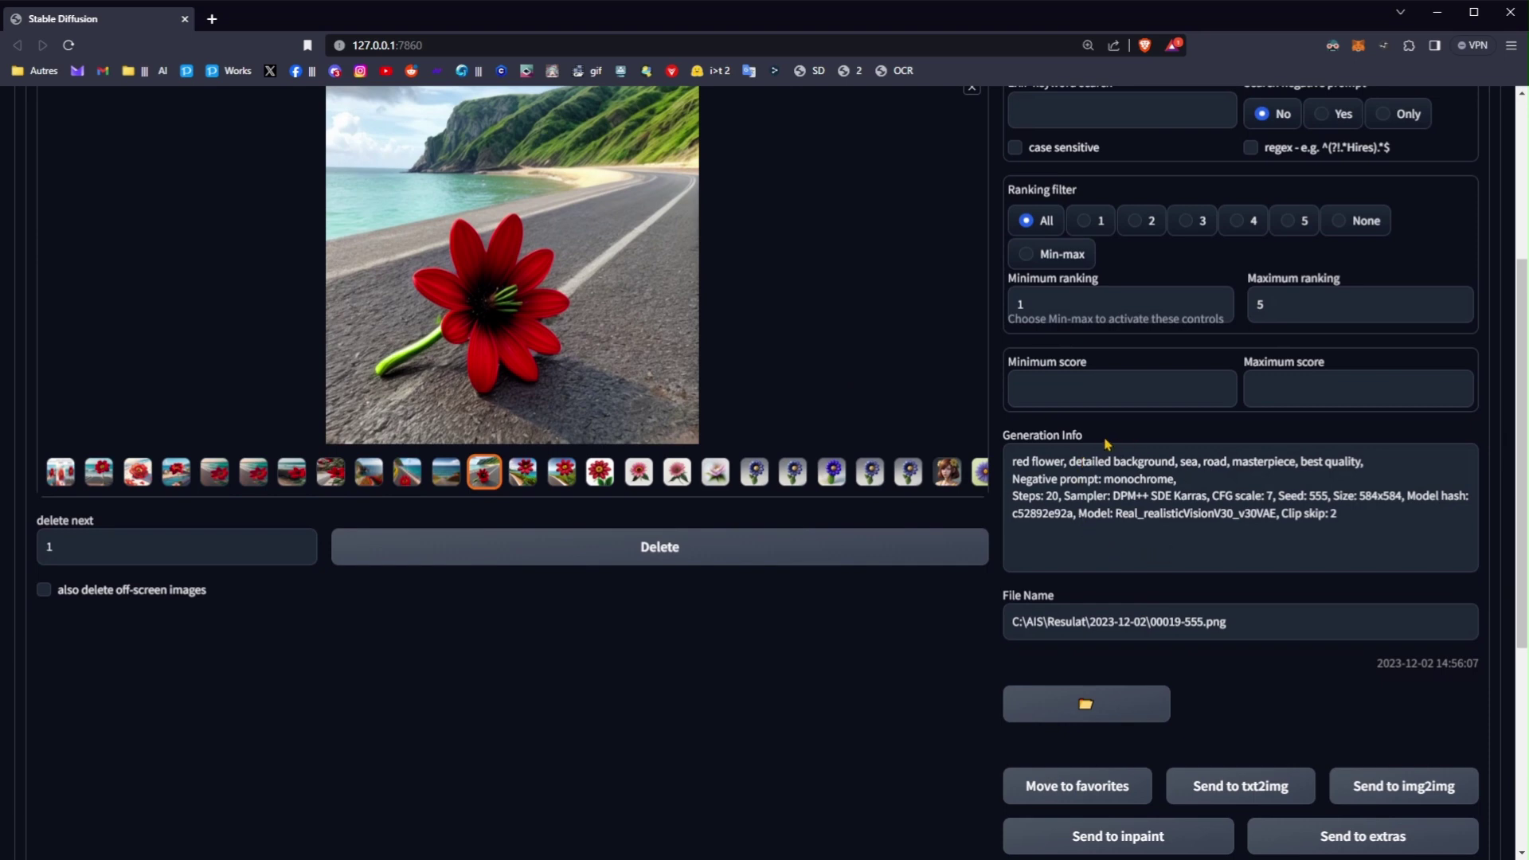
pyautogui.scroll(1, 1072, 498)
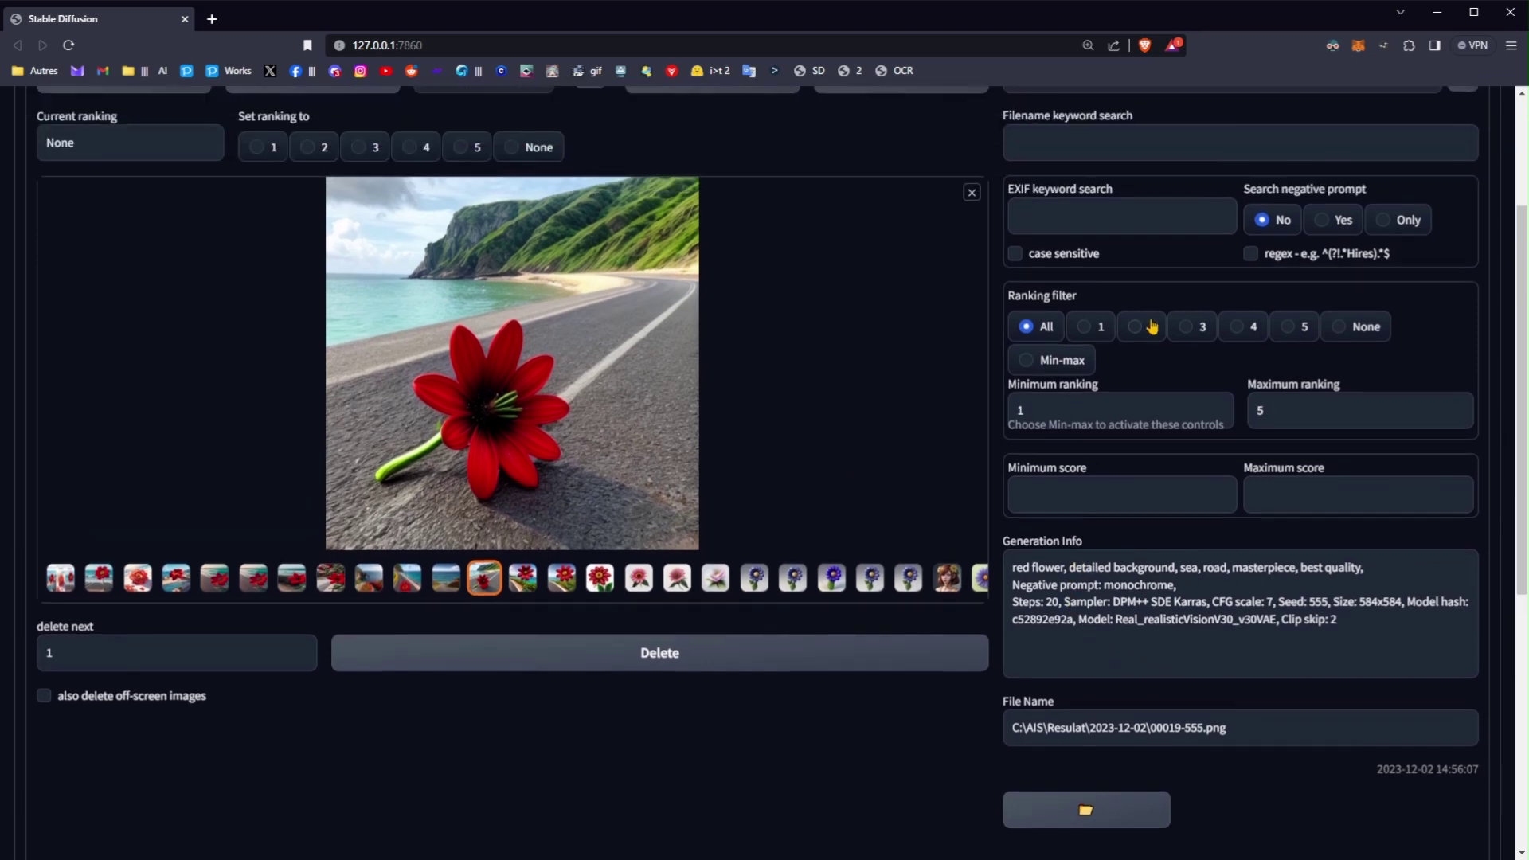
pyautogui.scroll(-3, 1186, 359)
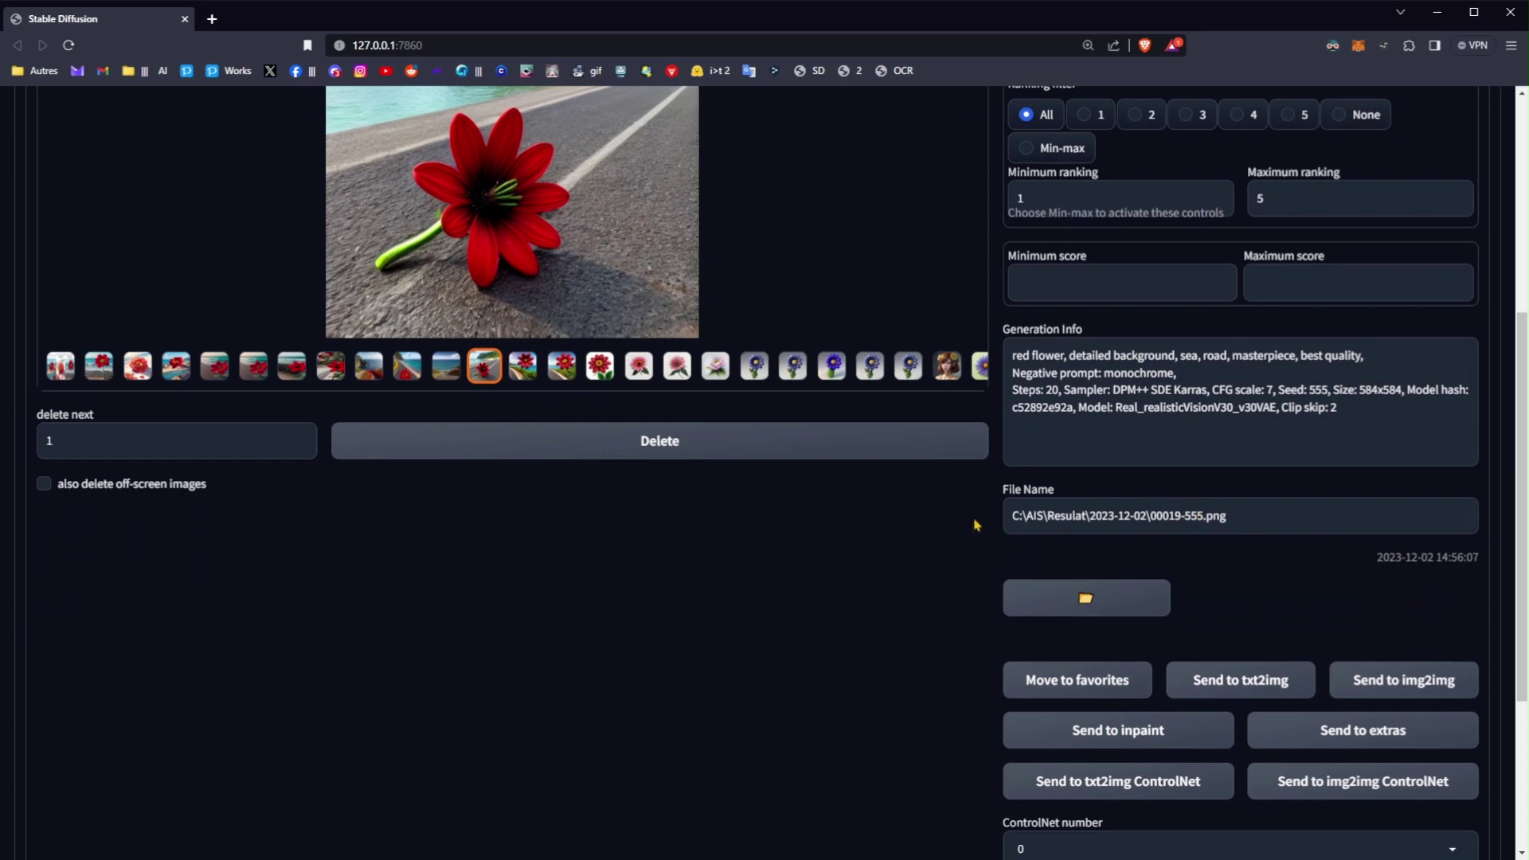
pyautogui.scroll(-1, 976, 526)
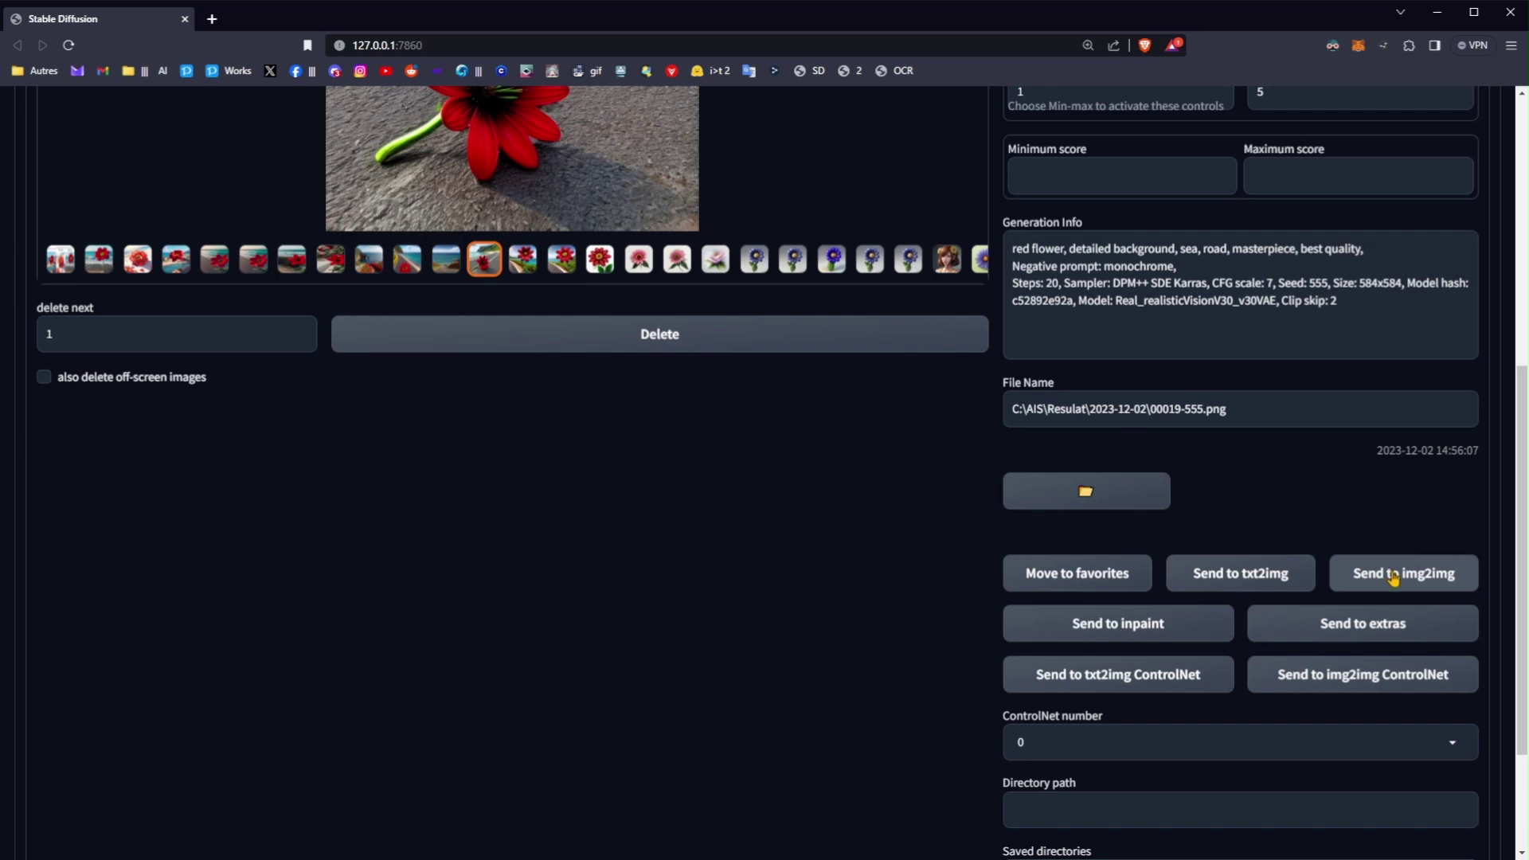
pyautogui.scroll(3, 924, 581)
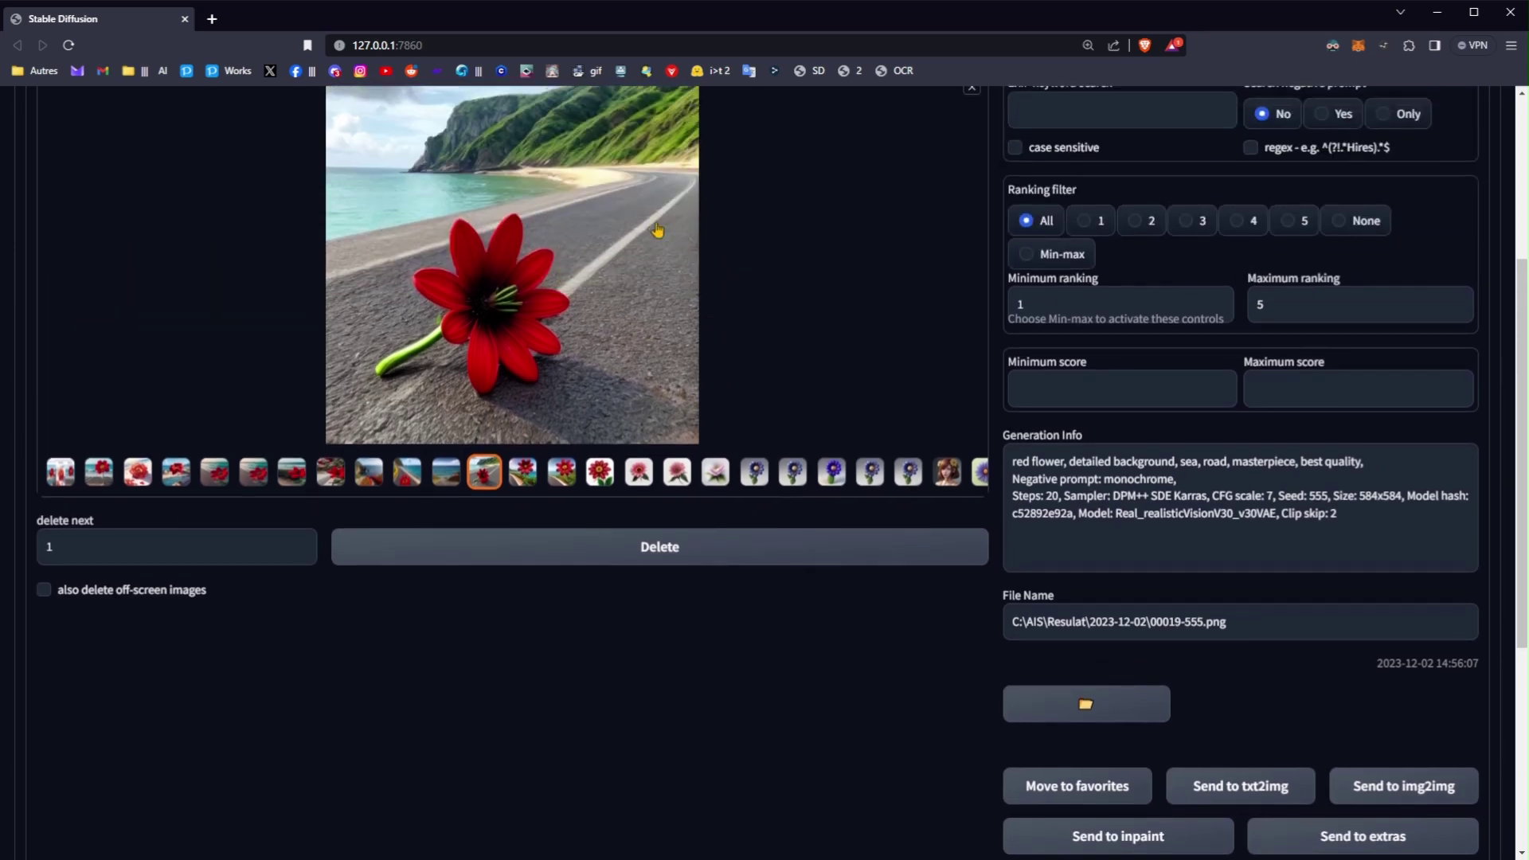
pyautogui.scroll(-2, 721, 353)
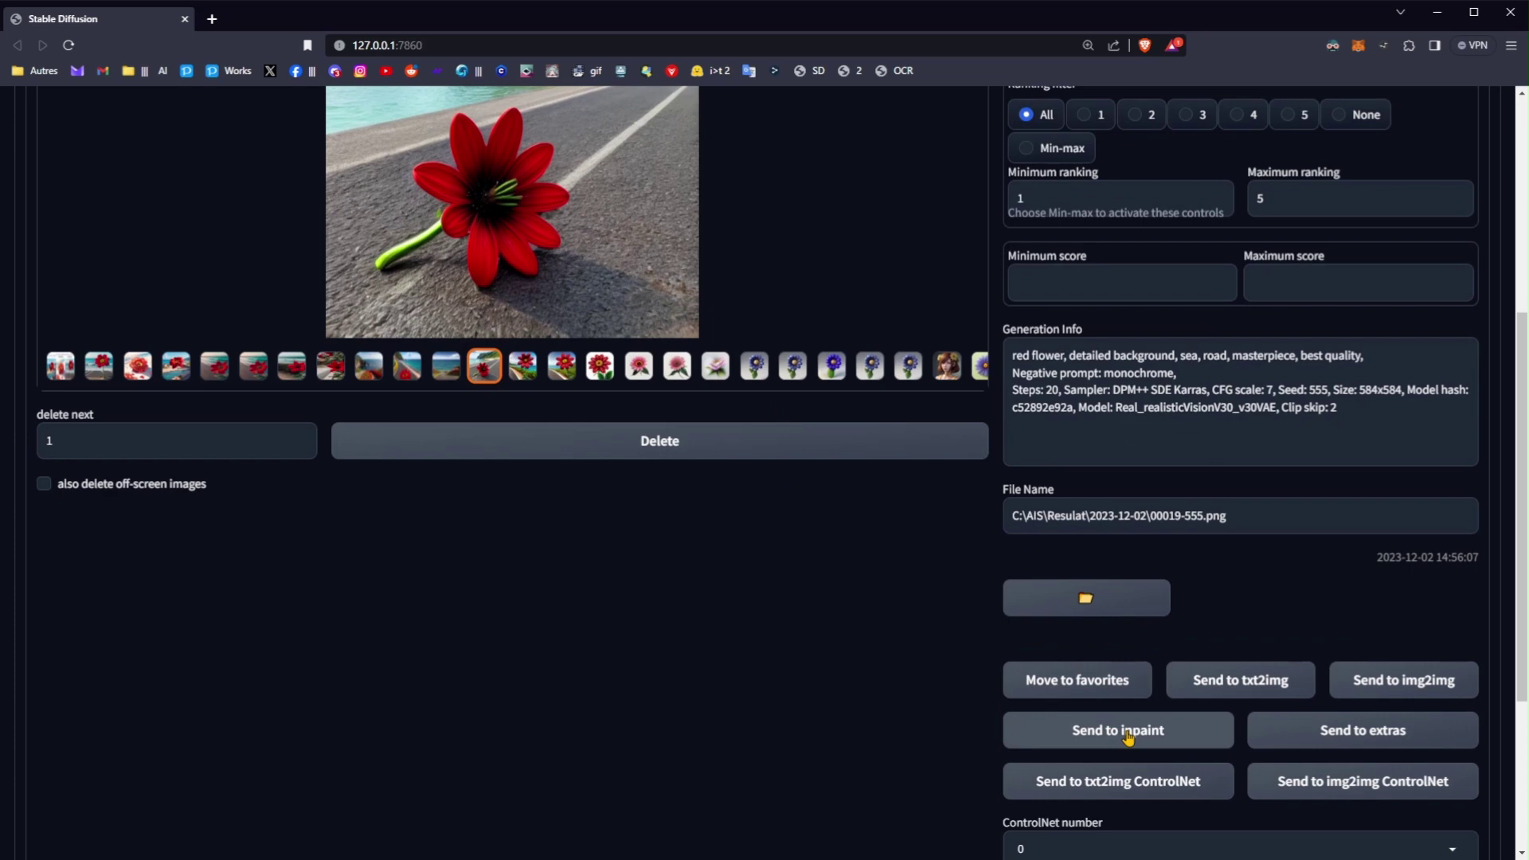
pyautogui.scroll(2, 649, 694)
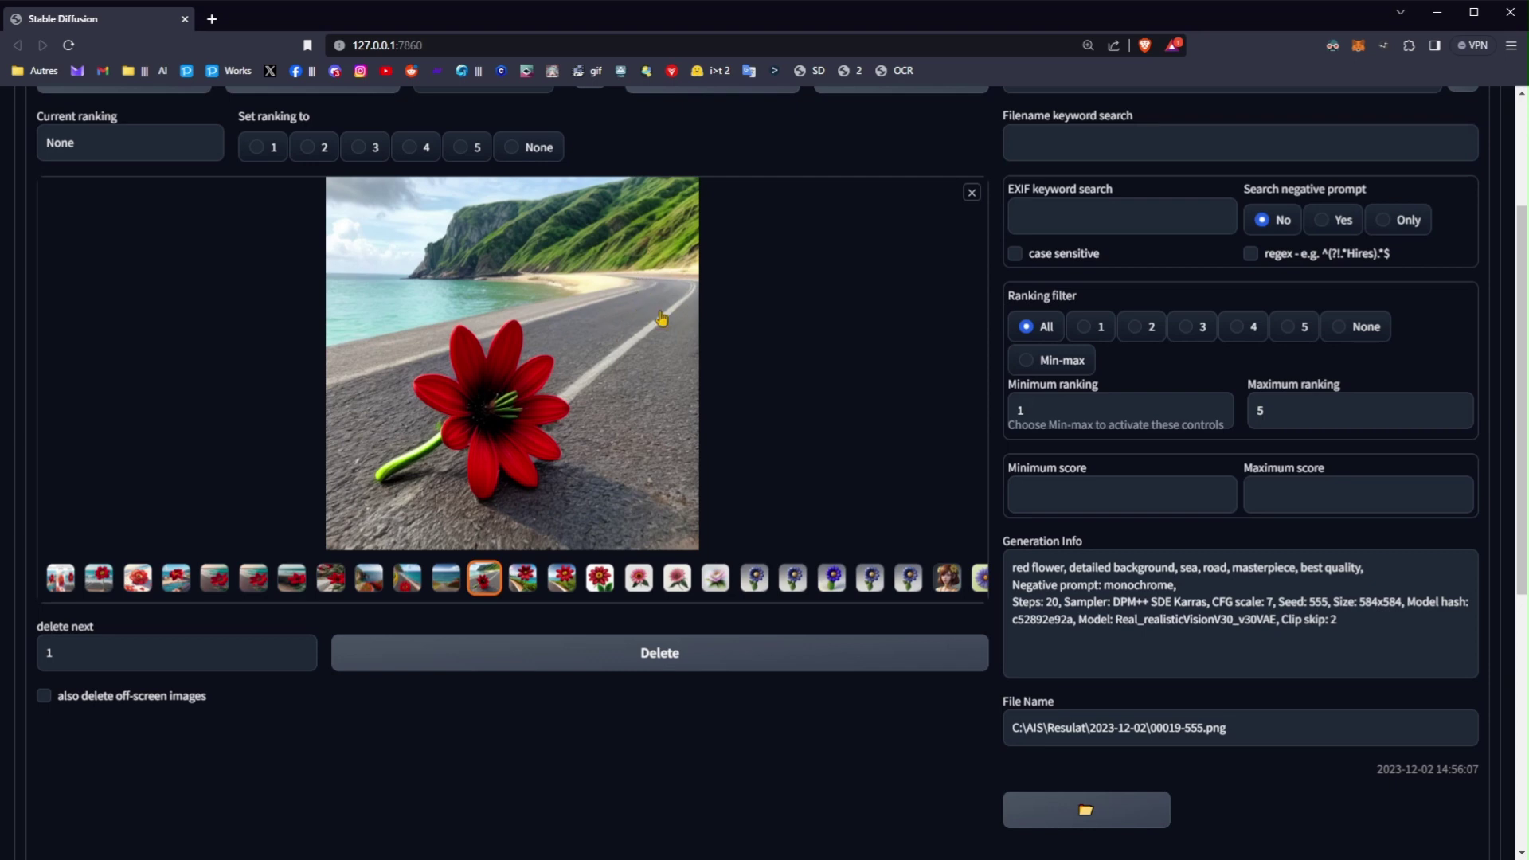
pyautogui.scroll(-2, 659, 358)
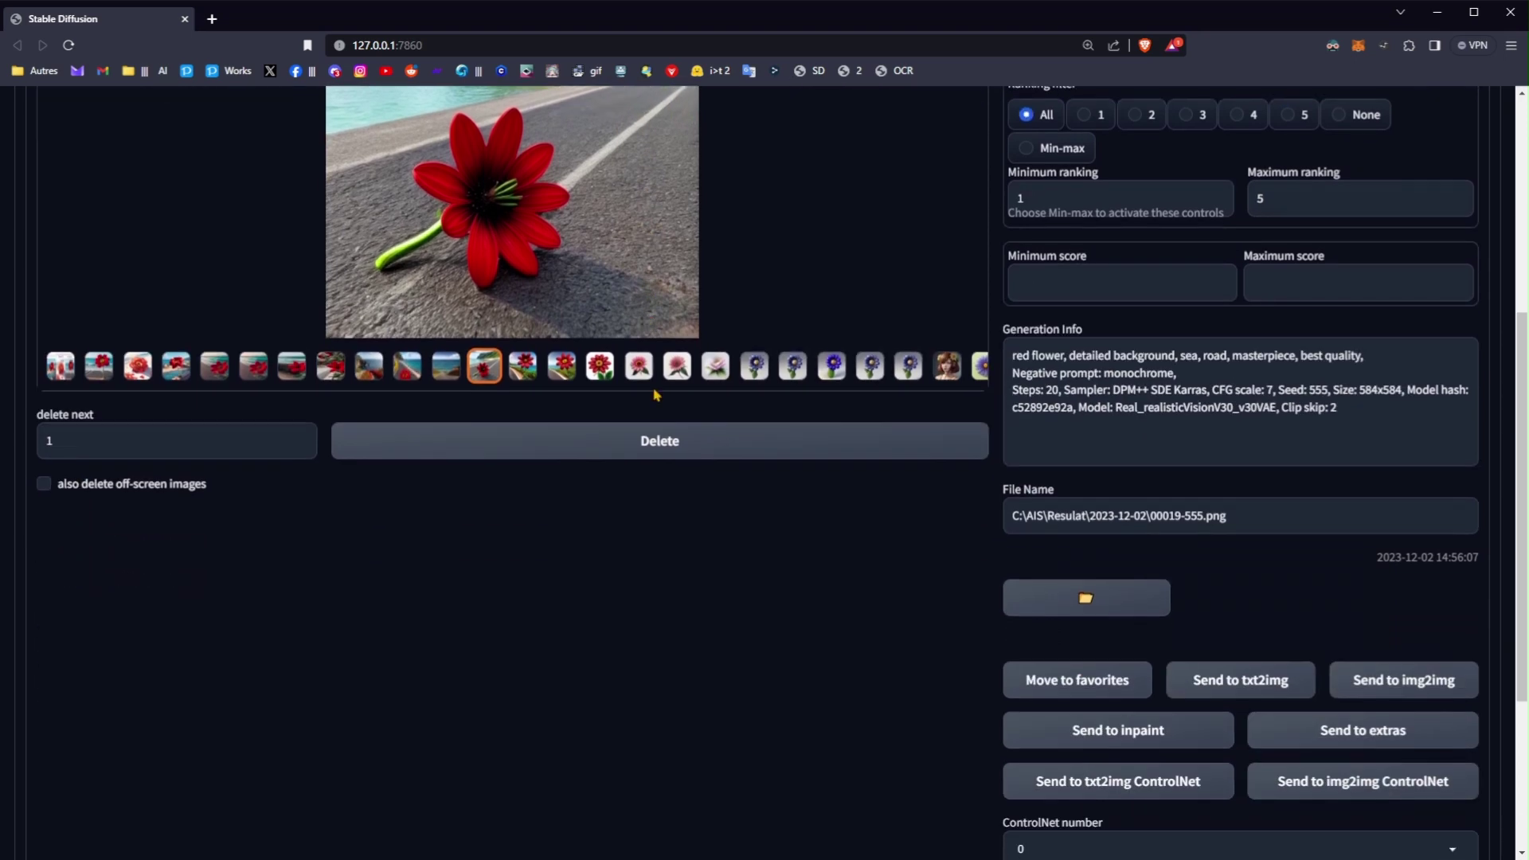
pyautogui.click(1359, 732)
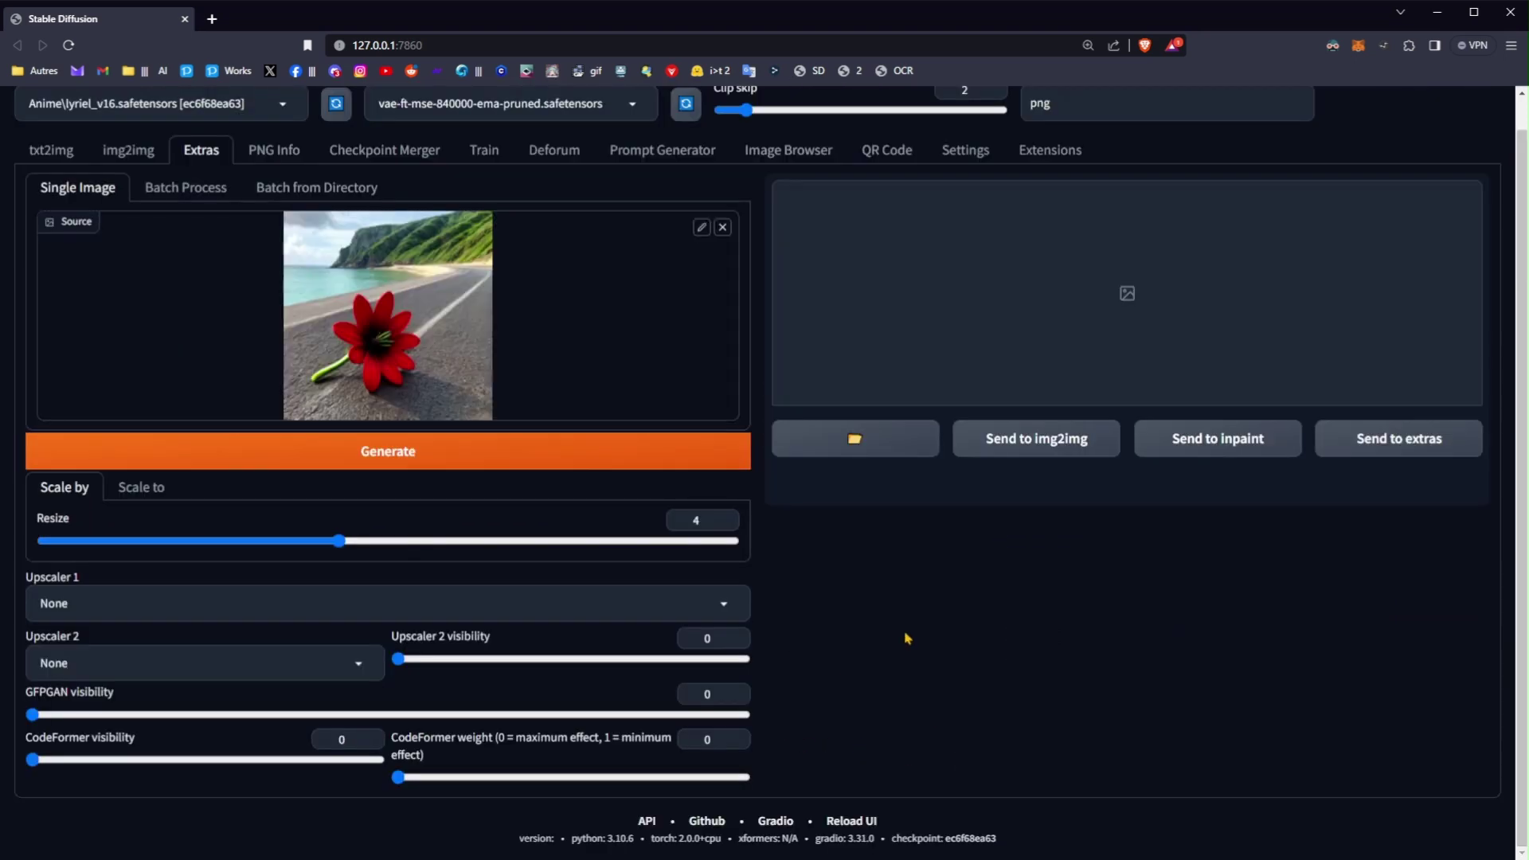
# Set the resize factor to 2 and choose R-ESRGAN 4x+ as Upscaler 1
pyautogui.scroll(1, 879, 645)
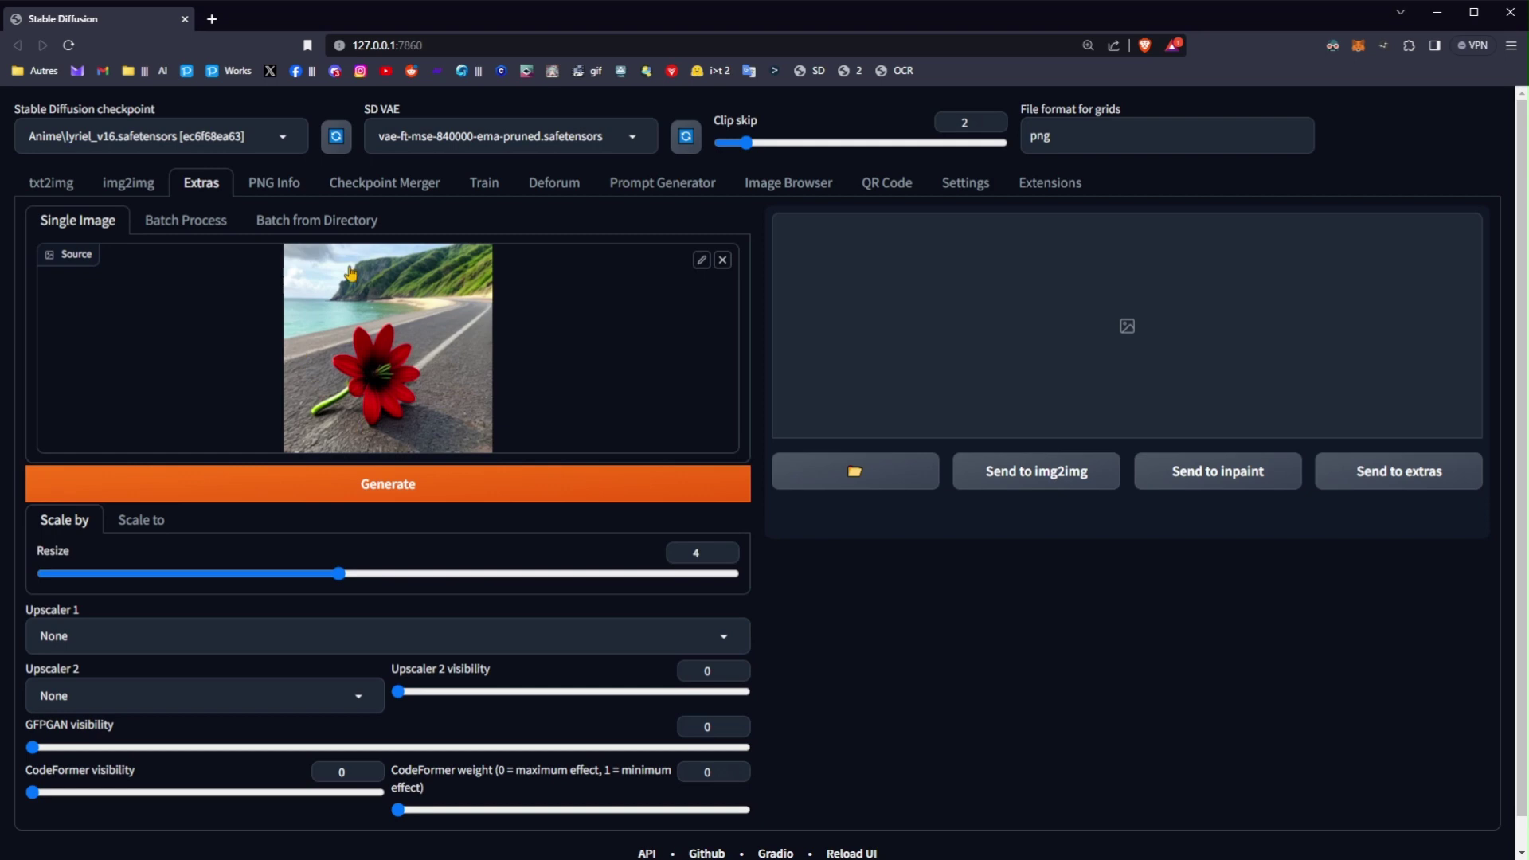
pyautogui.click(684, 553)
pyautogui.moveTo(685, 552); pyautogui.dragTo(719, 552)
pyautogui.write('2')
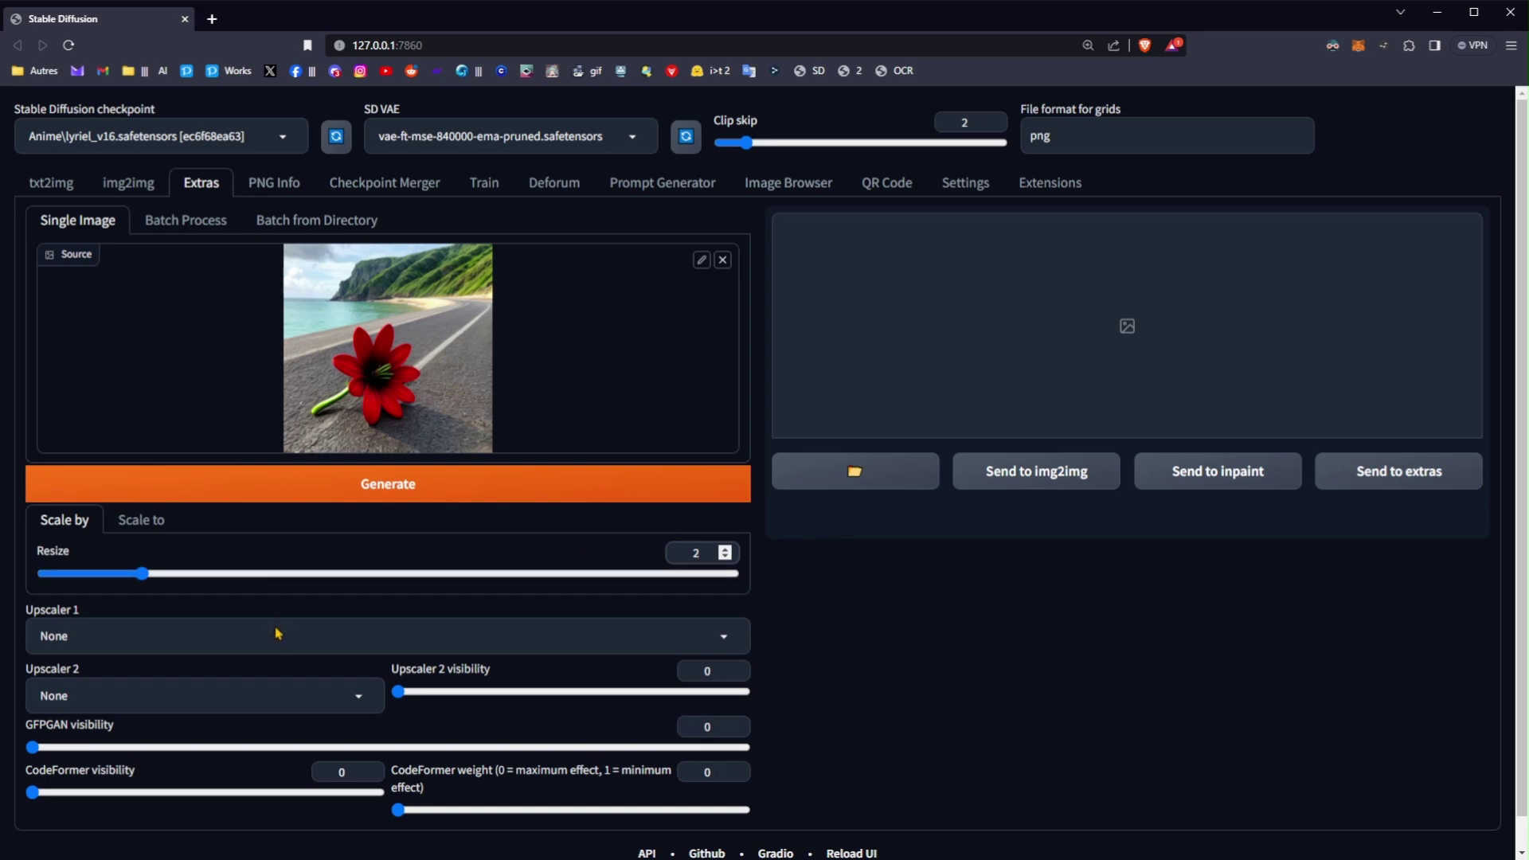
pyautogui.click(278, 634)
pyautogui.click(151, 535)
# Upscale the flower image with a resize factor of 2.5 and open the result in the output preview
pyautogui.moveTo(717, 554); pyautogui.dragTo(666, 556)
pyautogui.write('2.5')
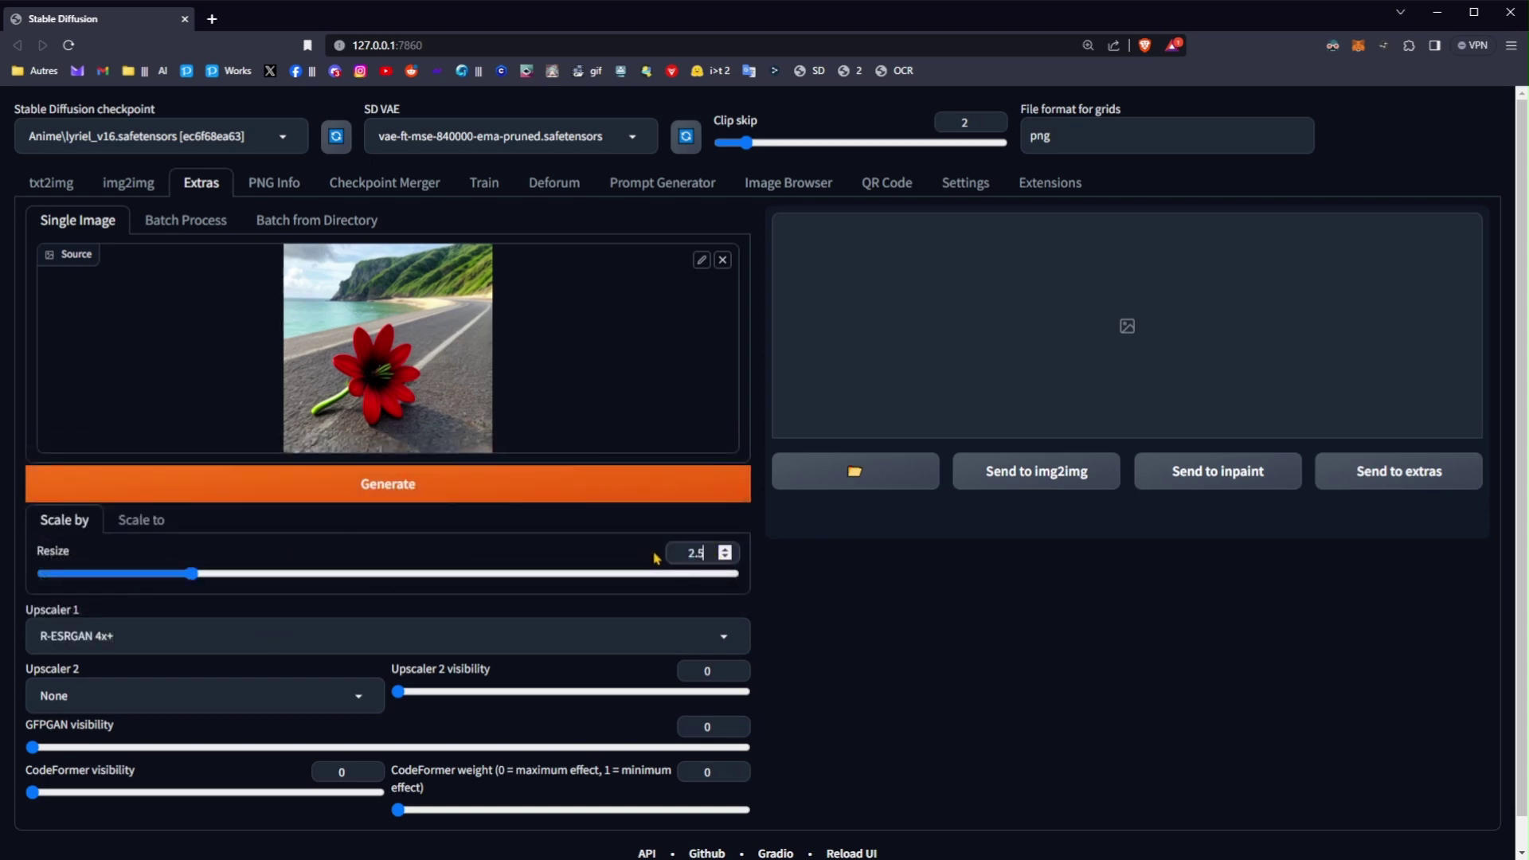
pyautogui.click(462, 483)
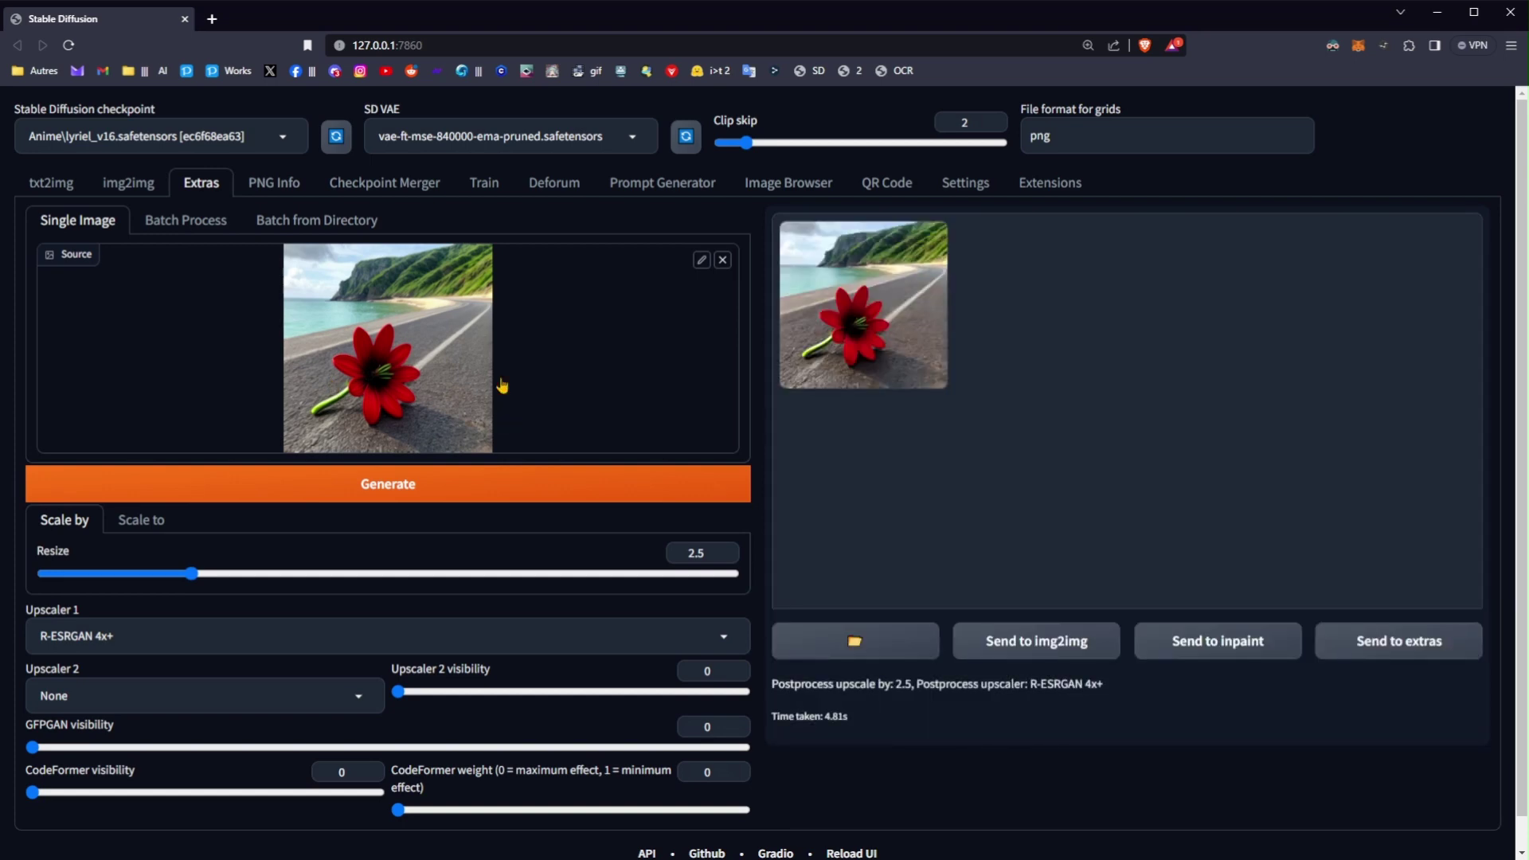
pyautogui.click(867, 362)
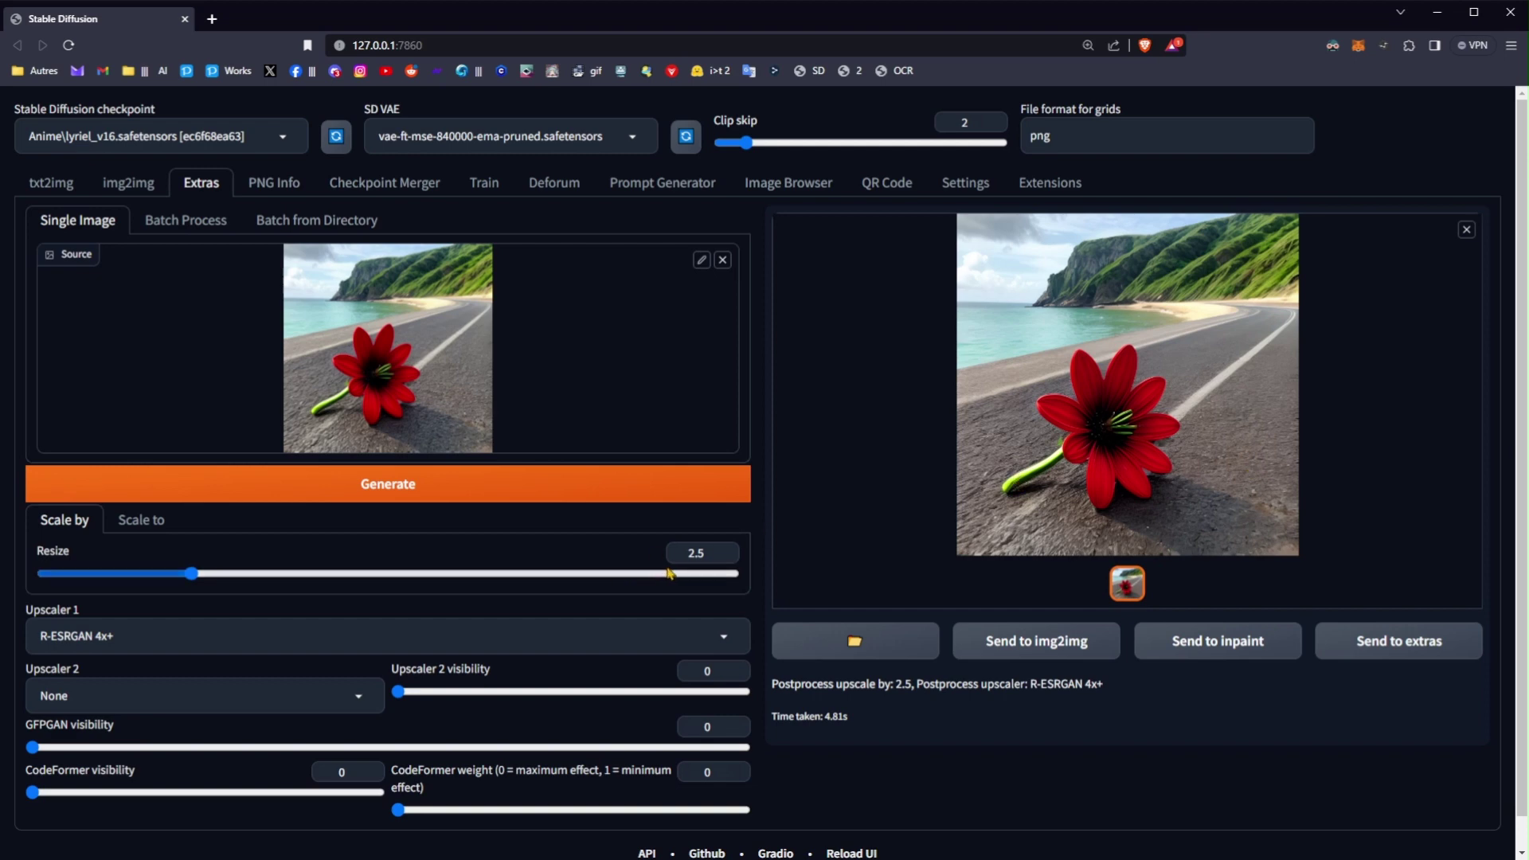
# Upscale the flower image again with a resize factor of 4 and view the result enlarged
pyautogui.doubleClick(699, 552)
pyautogui.write('4')
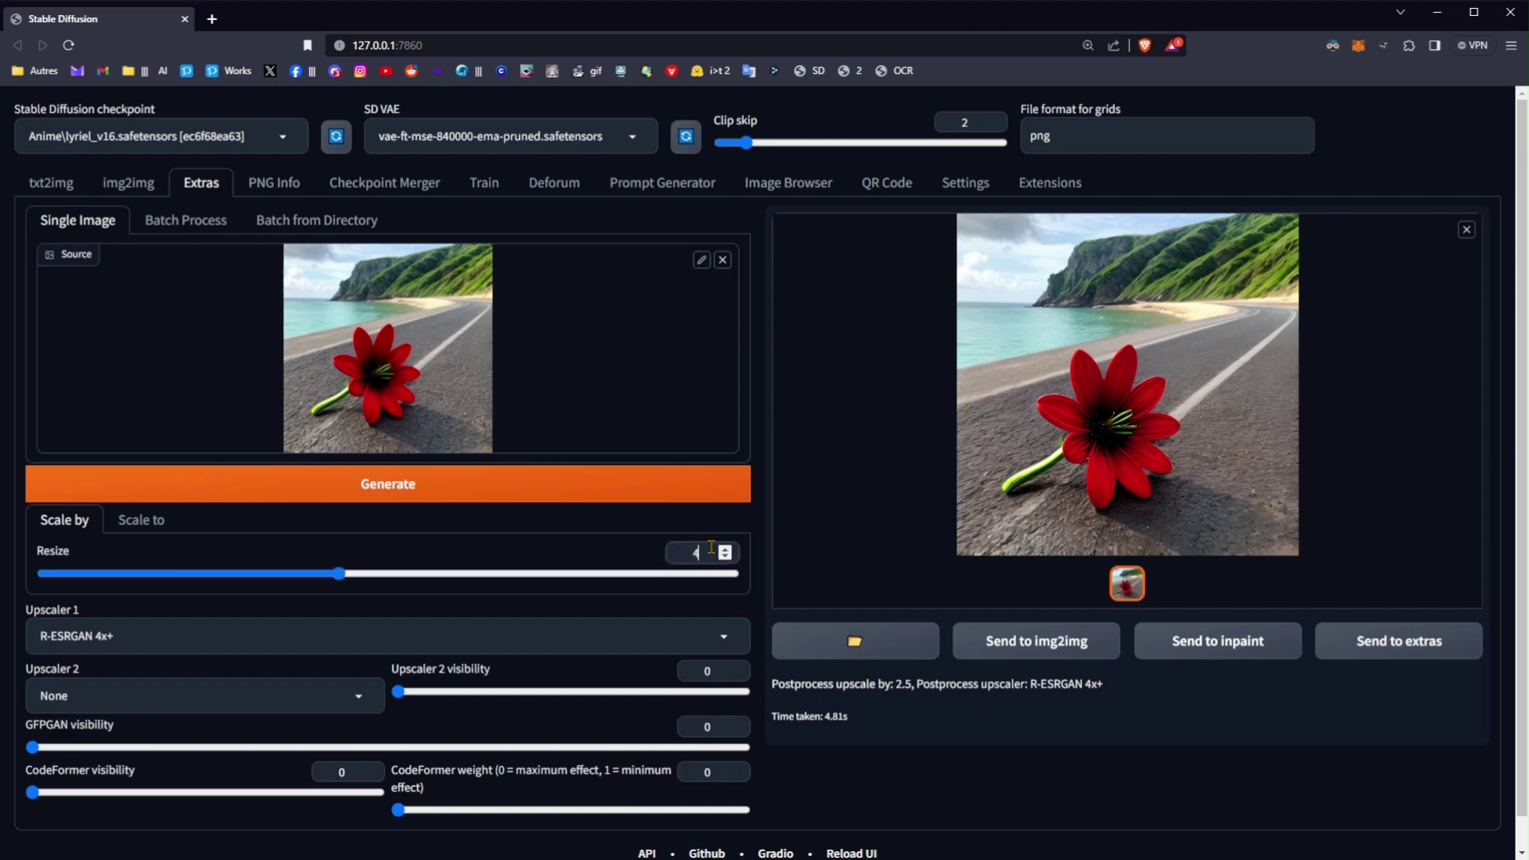
pyautogui.click(598, 488)
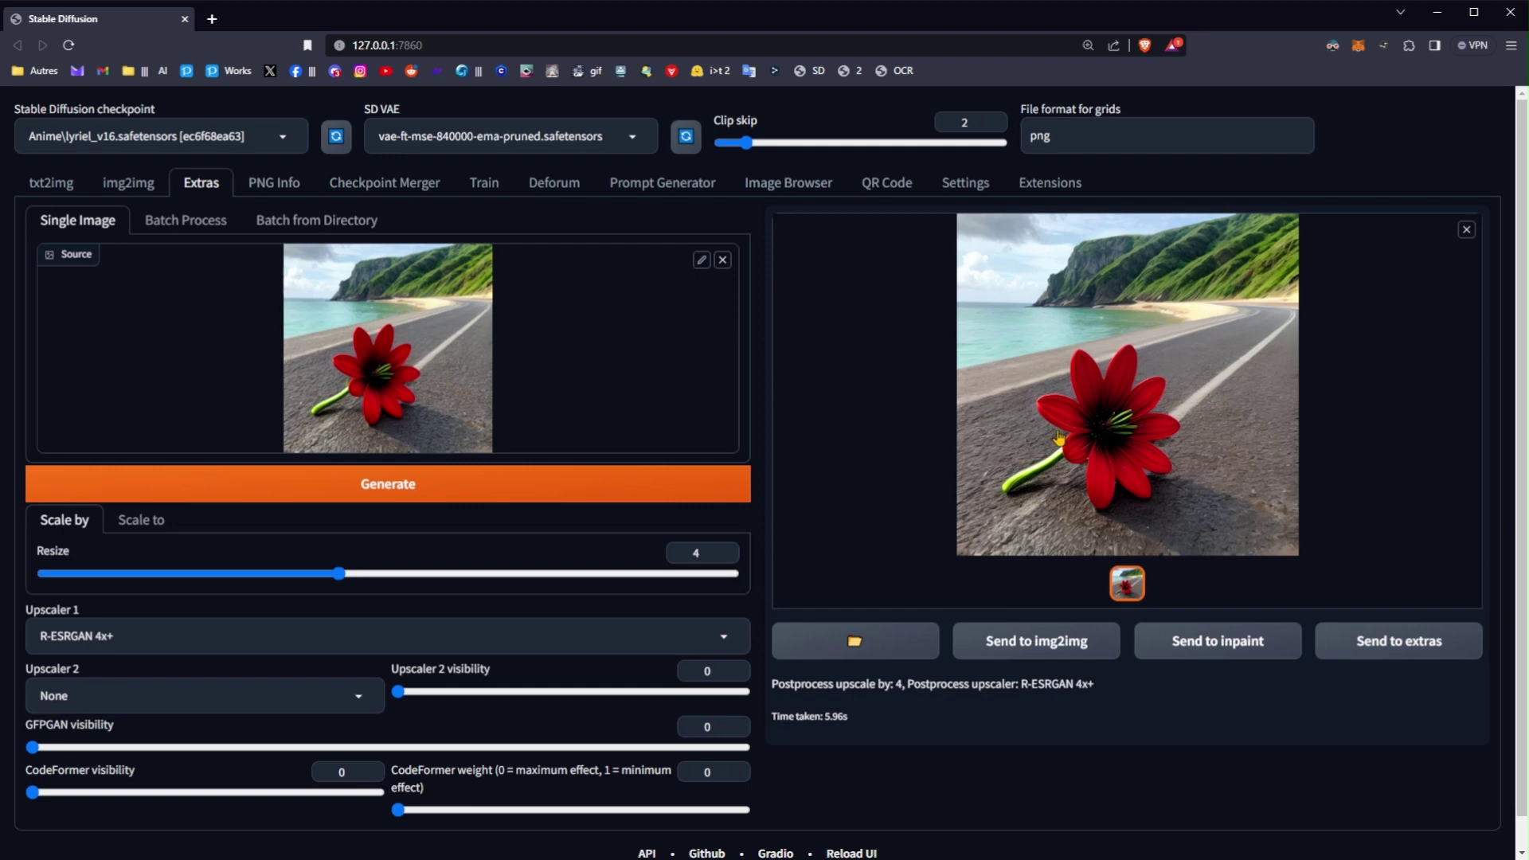
pyautogui.click(1062, 435)
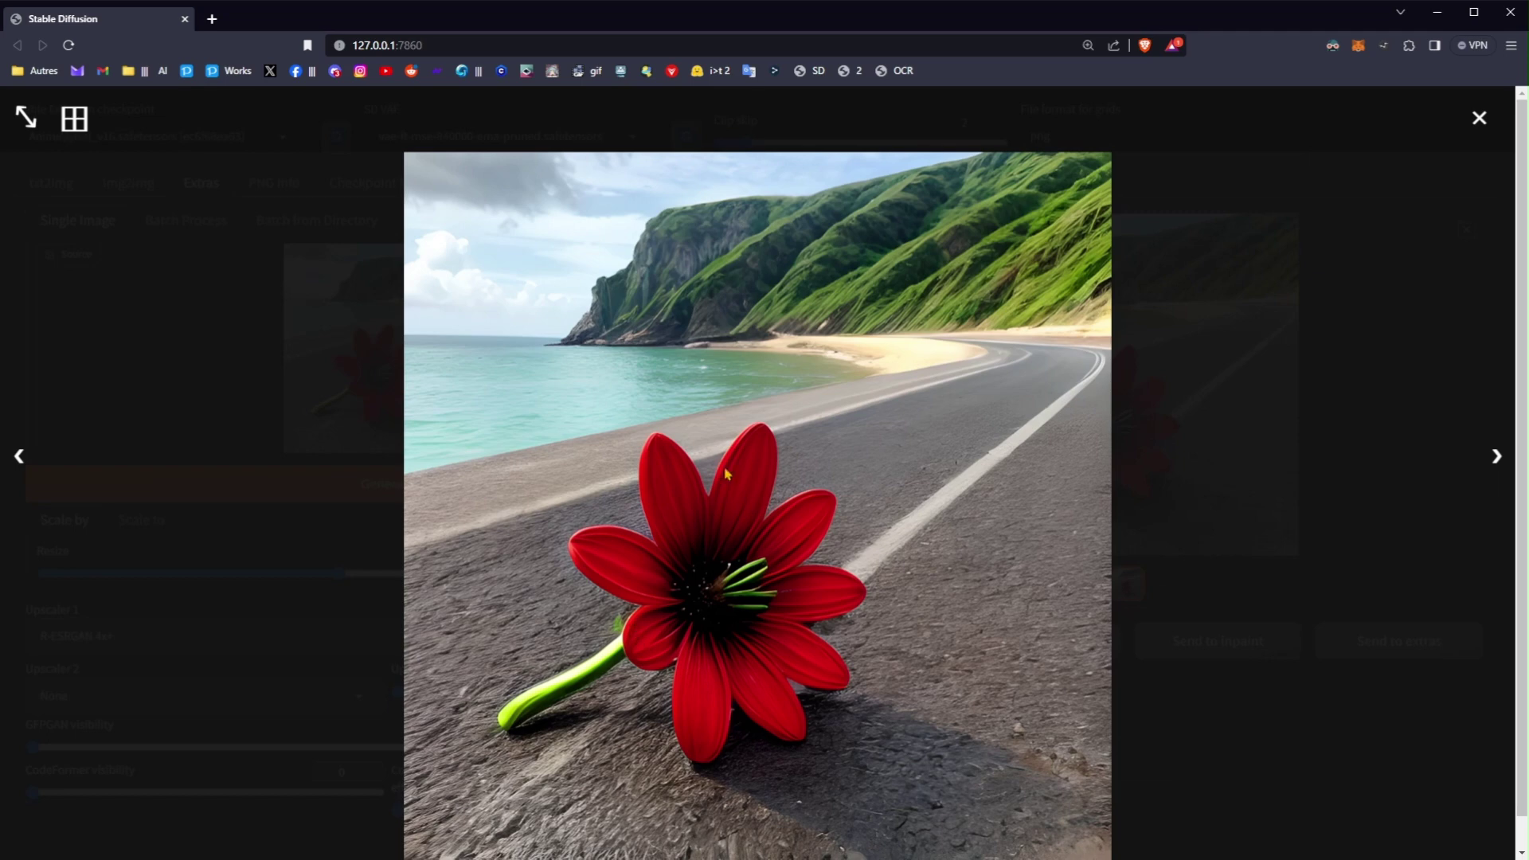
pyautogui.scroll(-1, 744, 434)
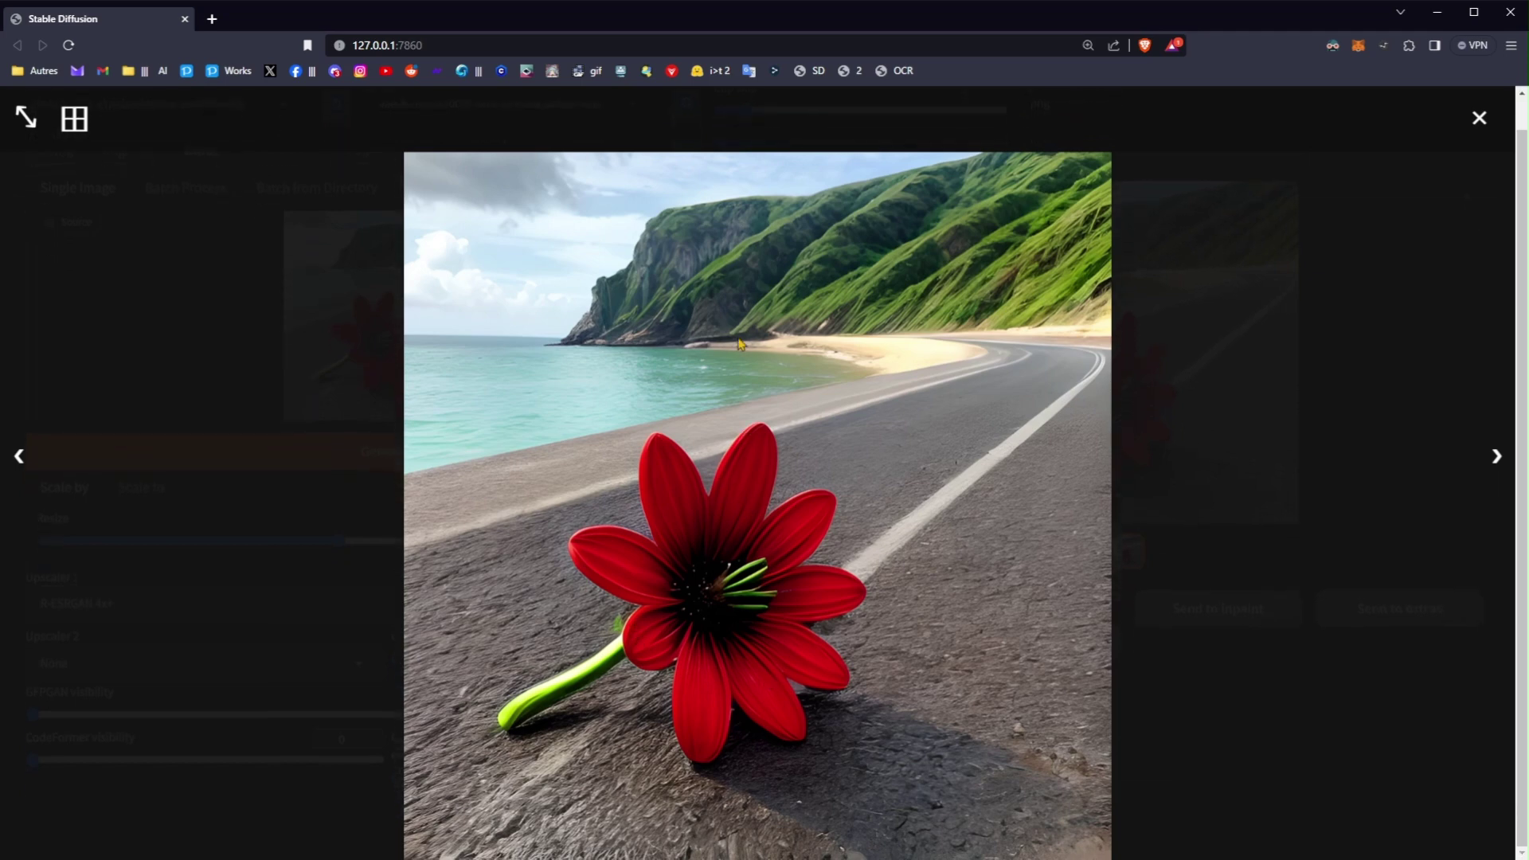
# Open the upscaled flower image in its own browser tab, inspect its details at full size, and close it along with the enlarged preview
pyautogui.middleClick(800, 423)
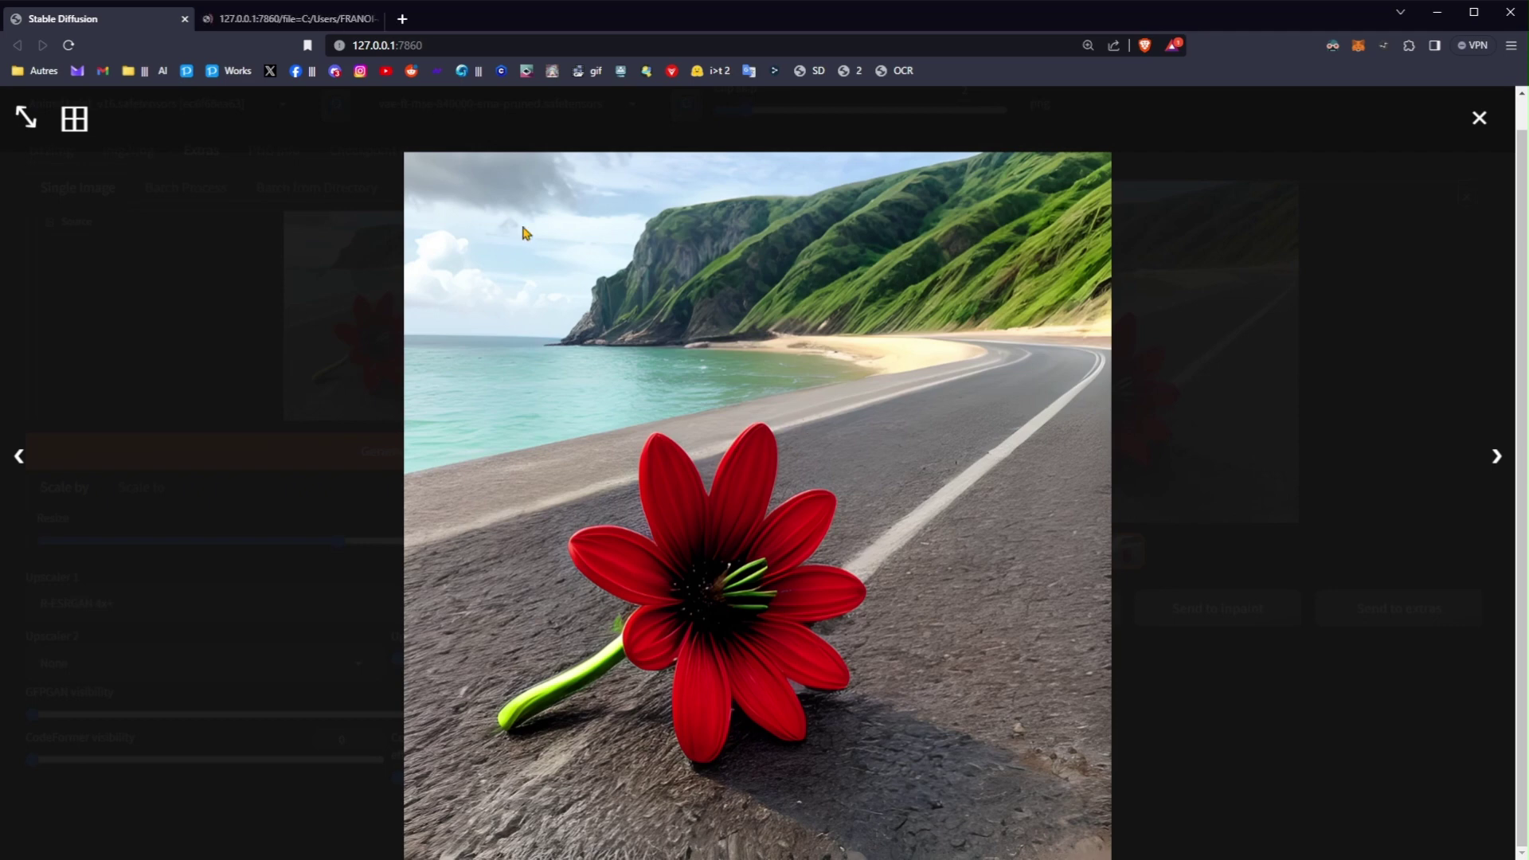
pyautogui.click(261, 25)
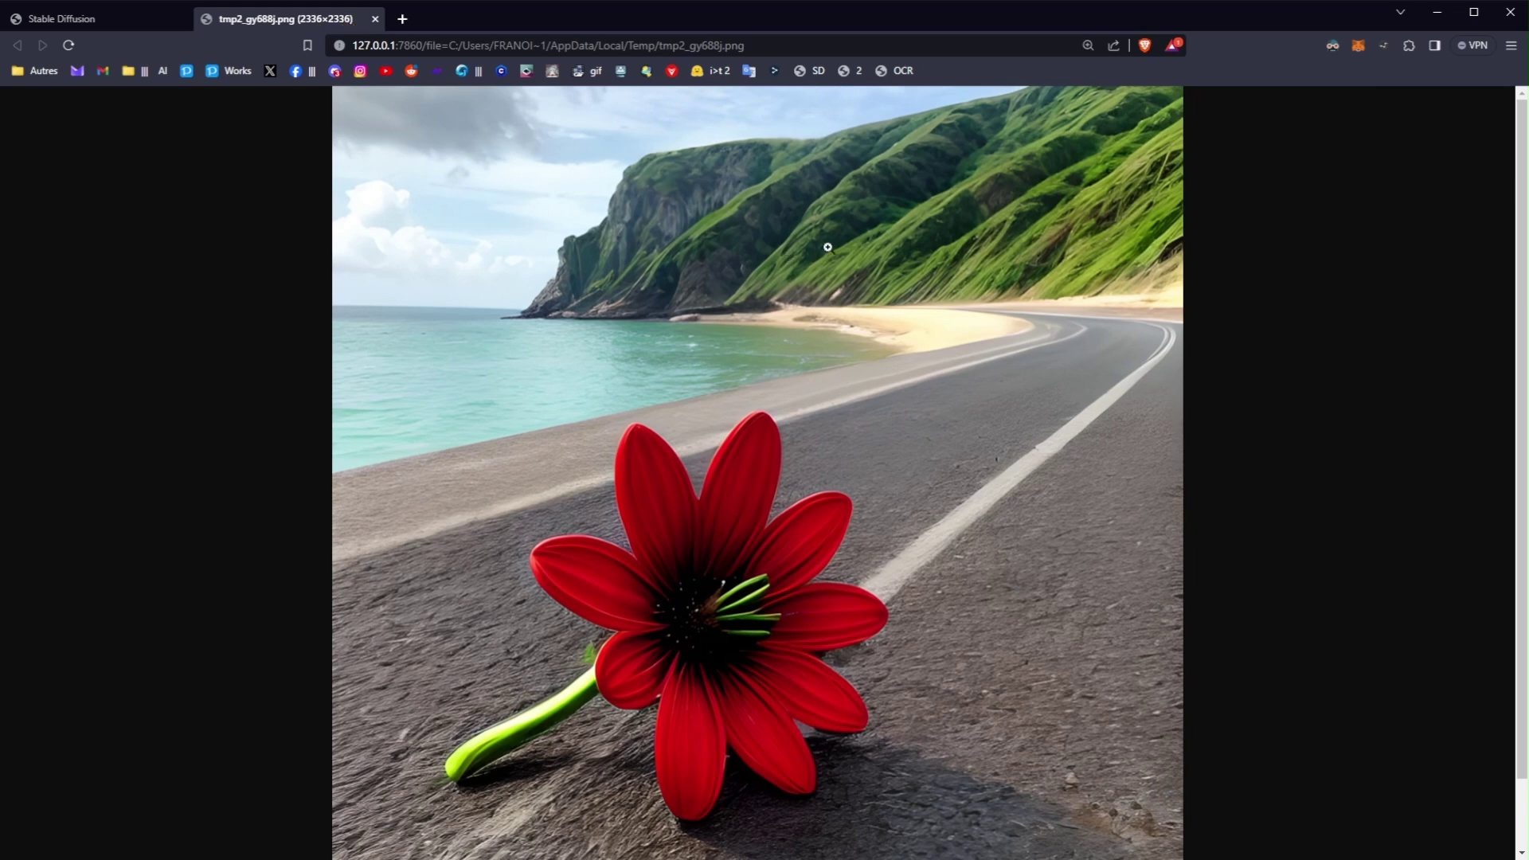
pyautogui.click(890, 502)
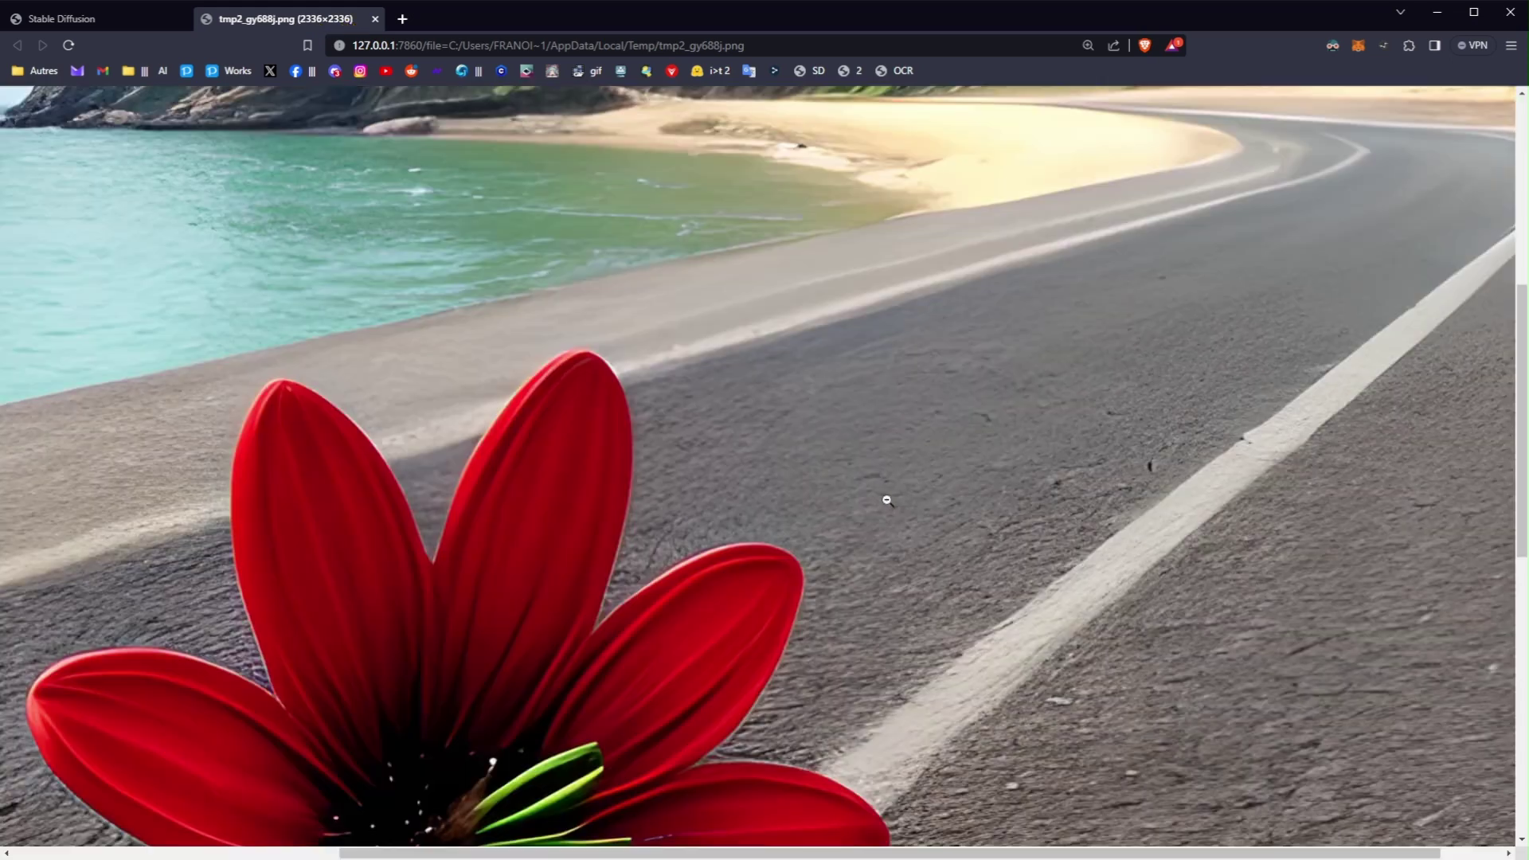
pyautogui.scroll(-1, 567, 480)
pyautogui.scroll(-5, 568, 480)
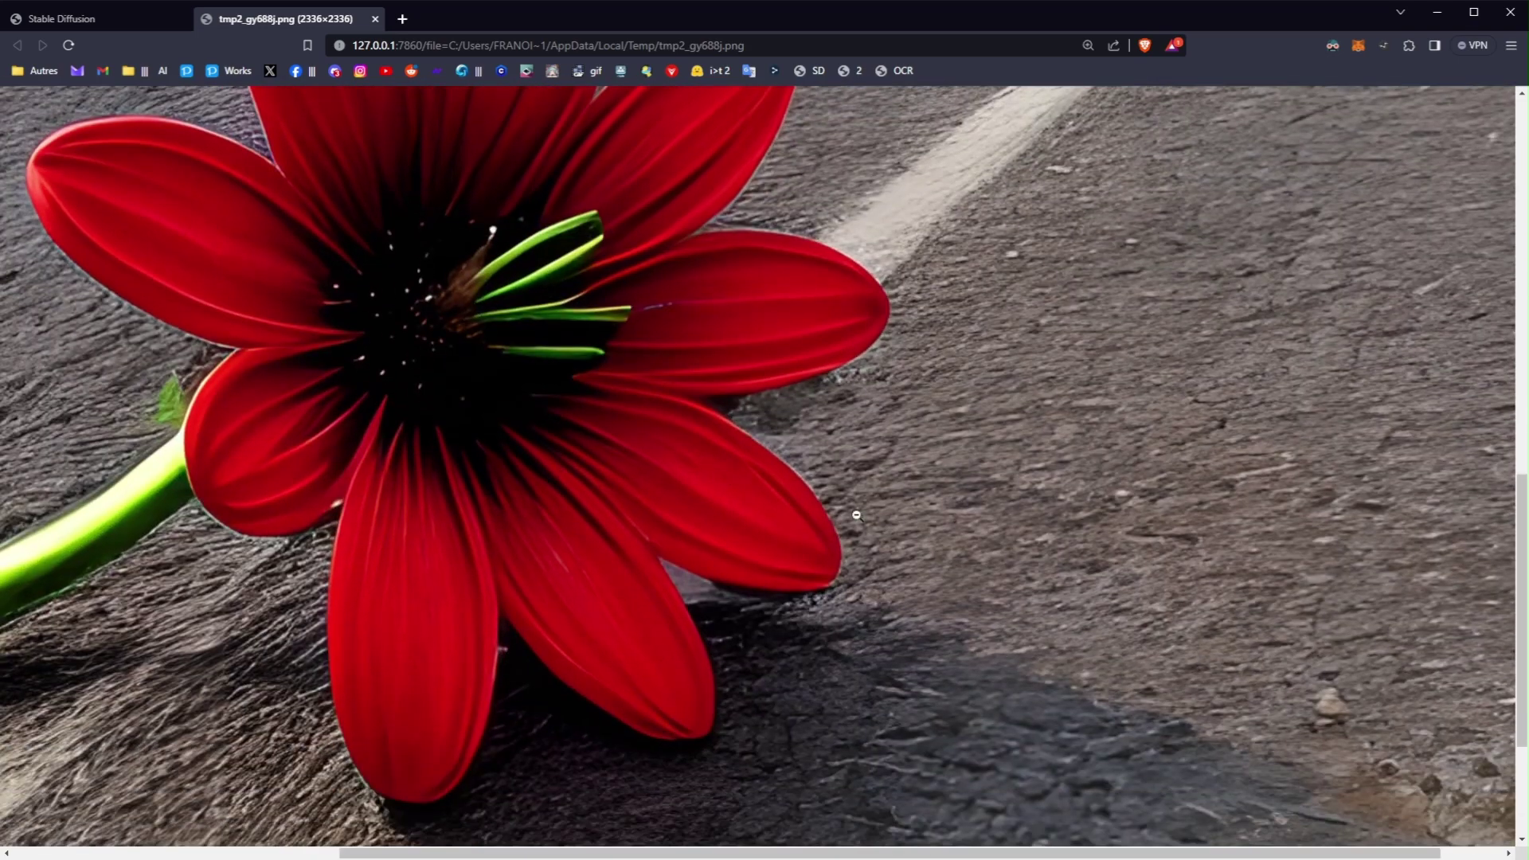
pyautogui.hscroll(-5, 606, 517)
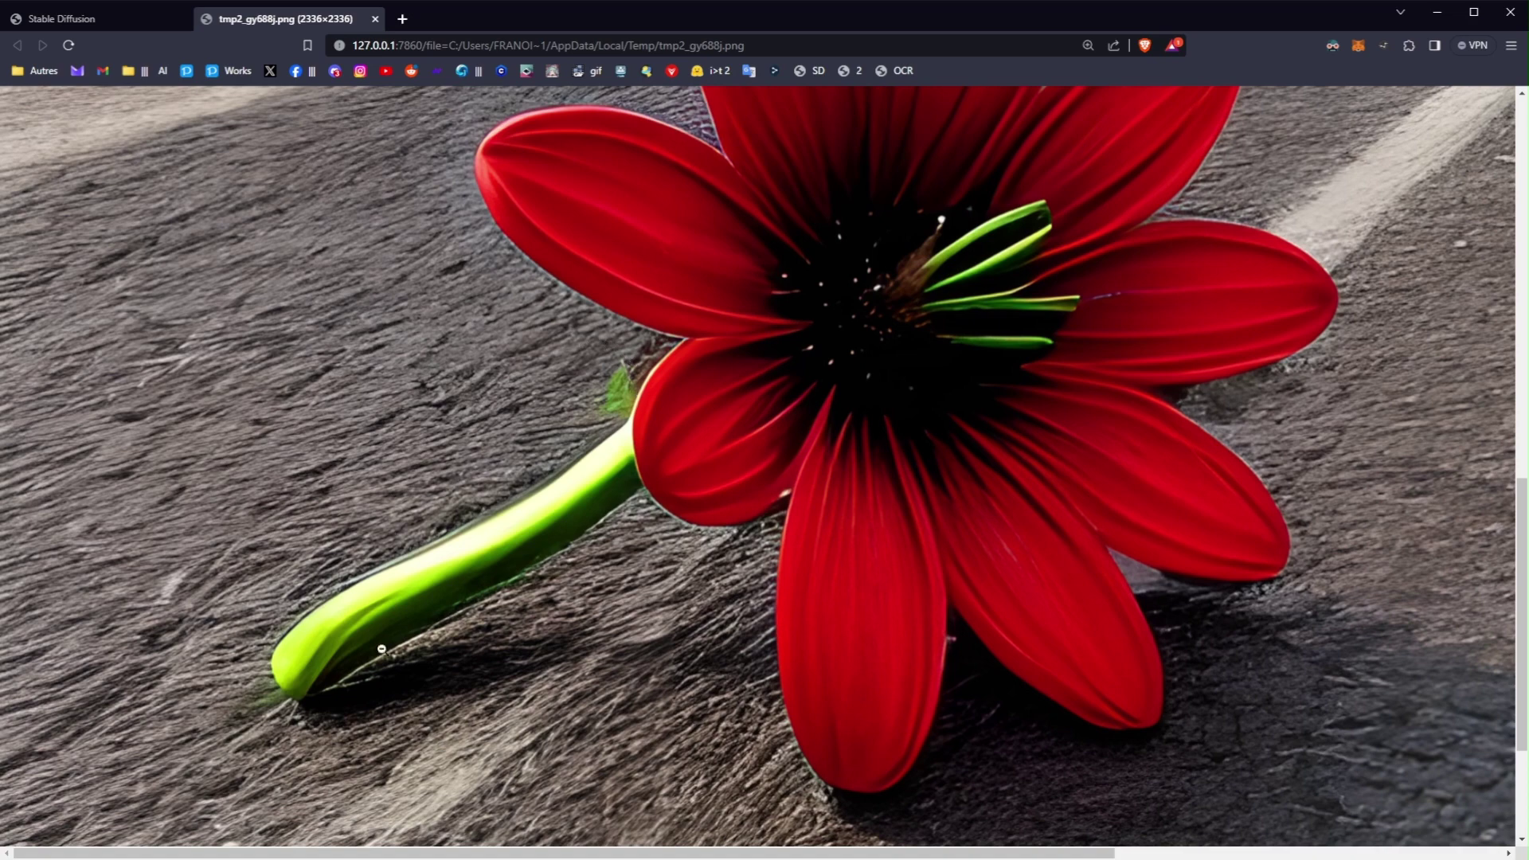
pyautogui.scroll(8, 608, 484)
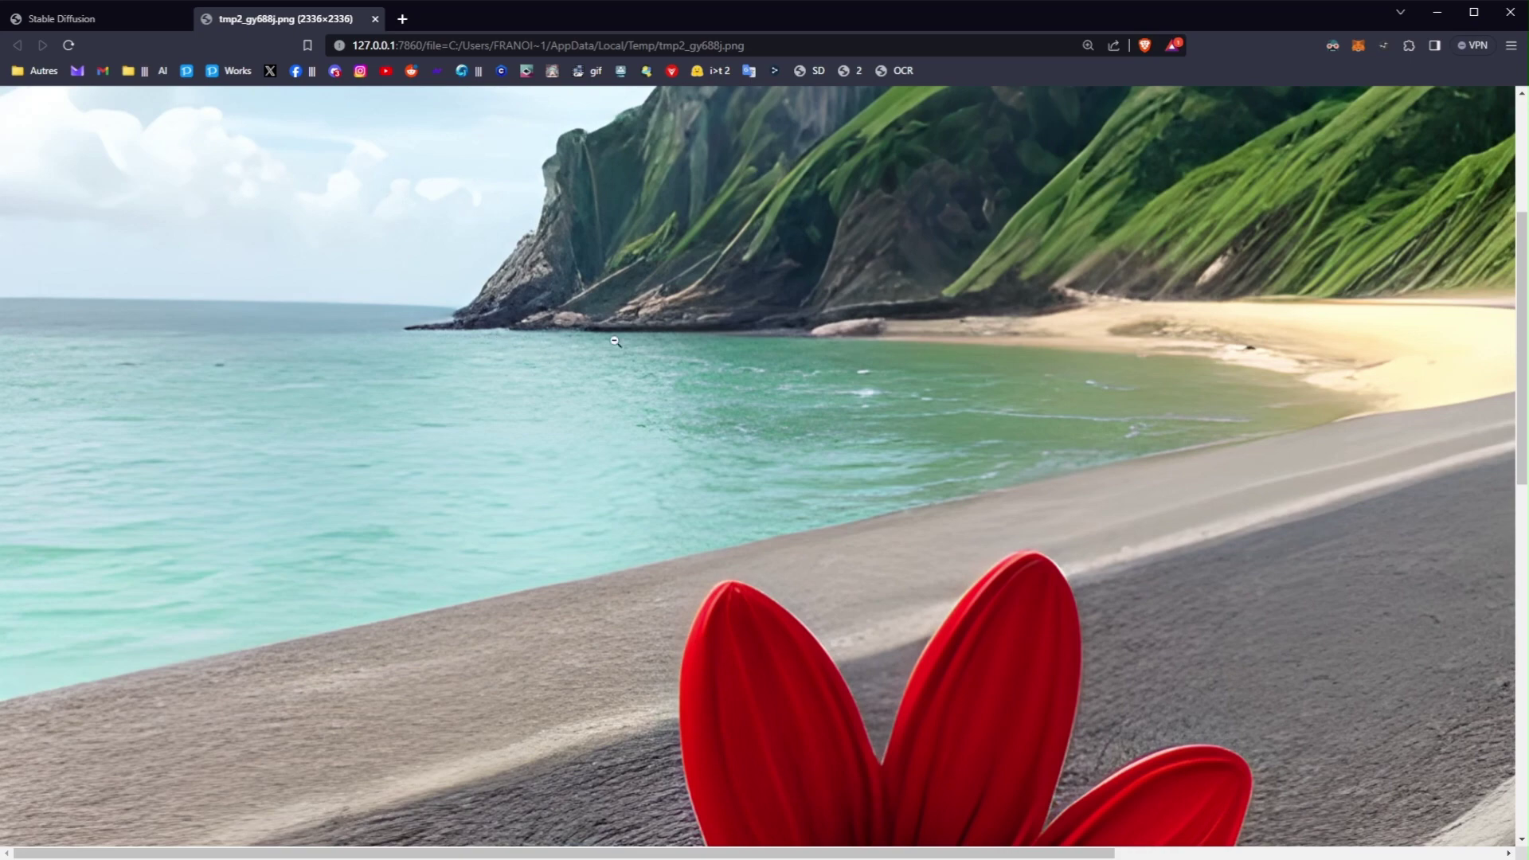
pyautogui.click(594, 390)
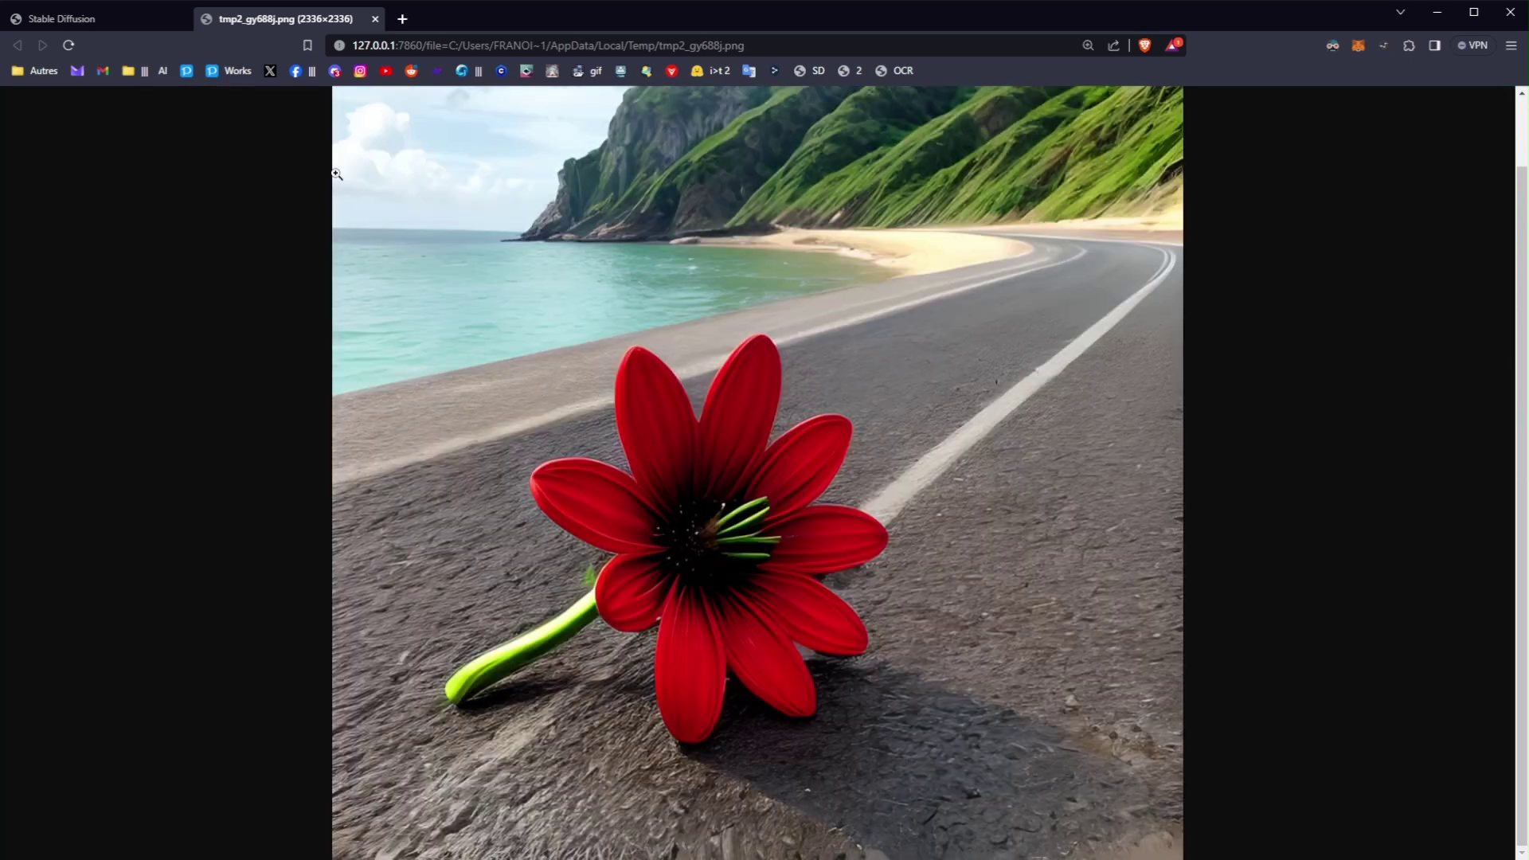
pyautogui.middleClick(293, 26)
pyautogui.click(1313, 348)
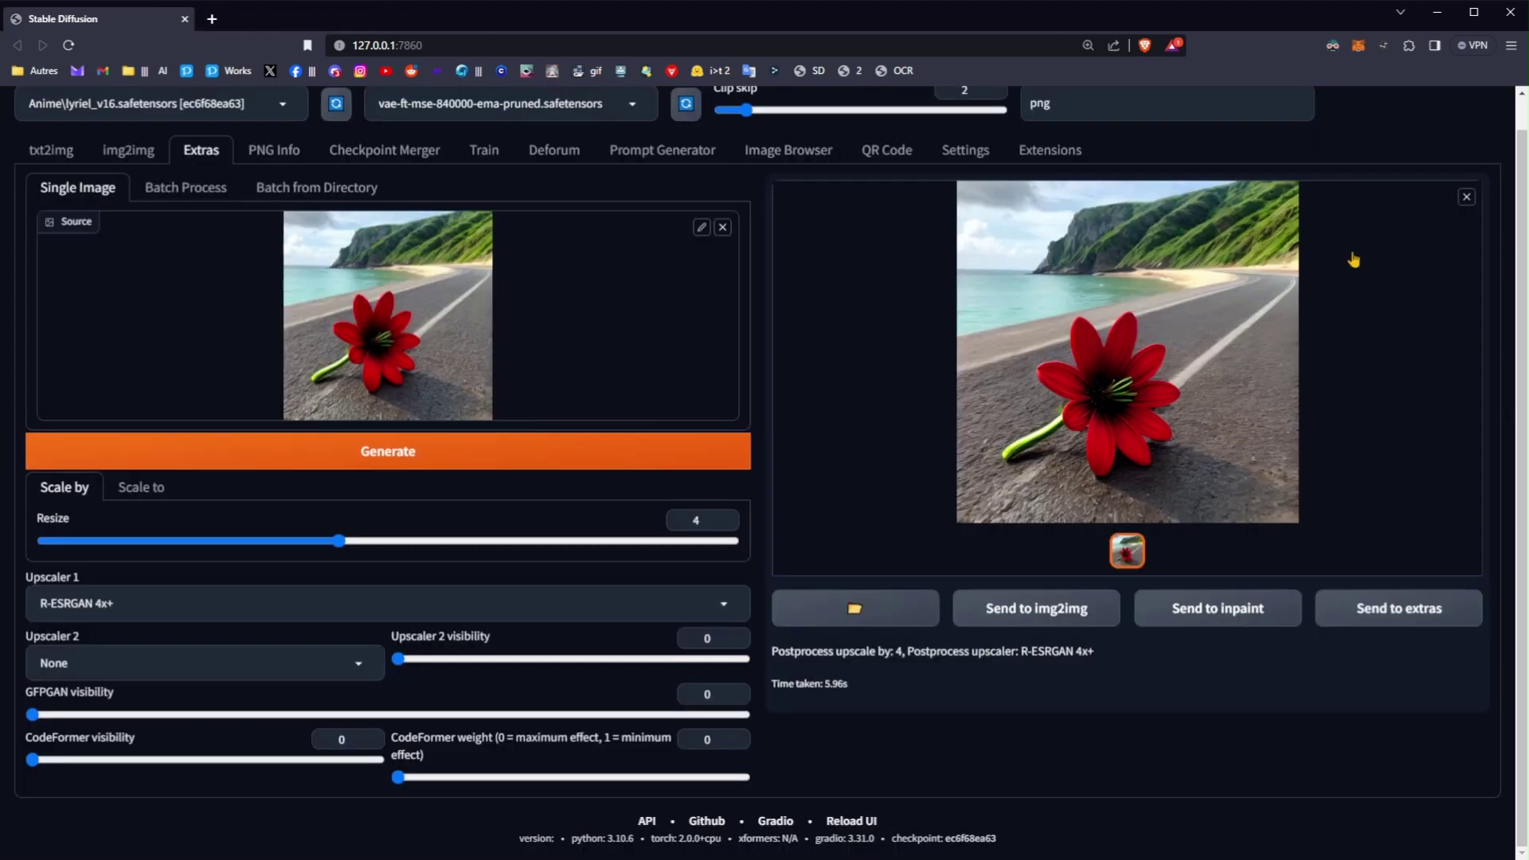
# Return to txt2img and review the prompts, generation settings and X/Y/Z plot script options
pyautogui.scroll(1, 863, 461)
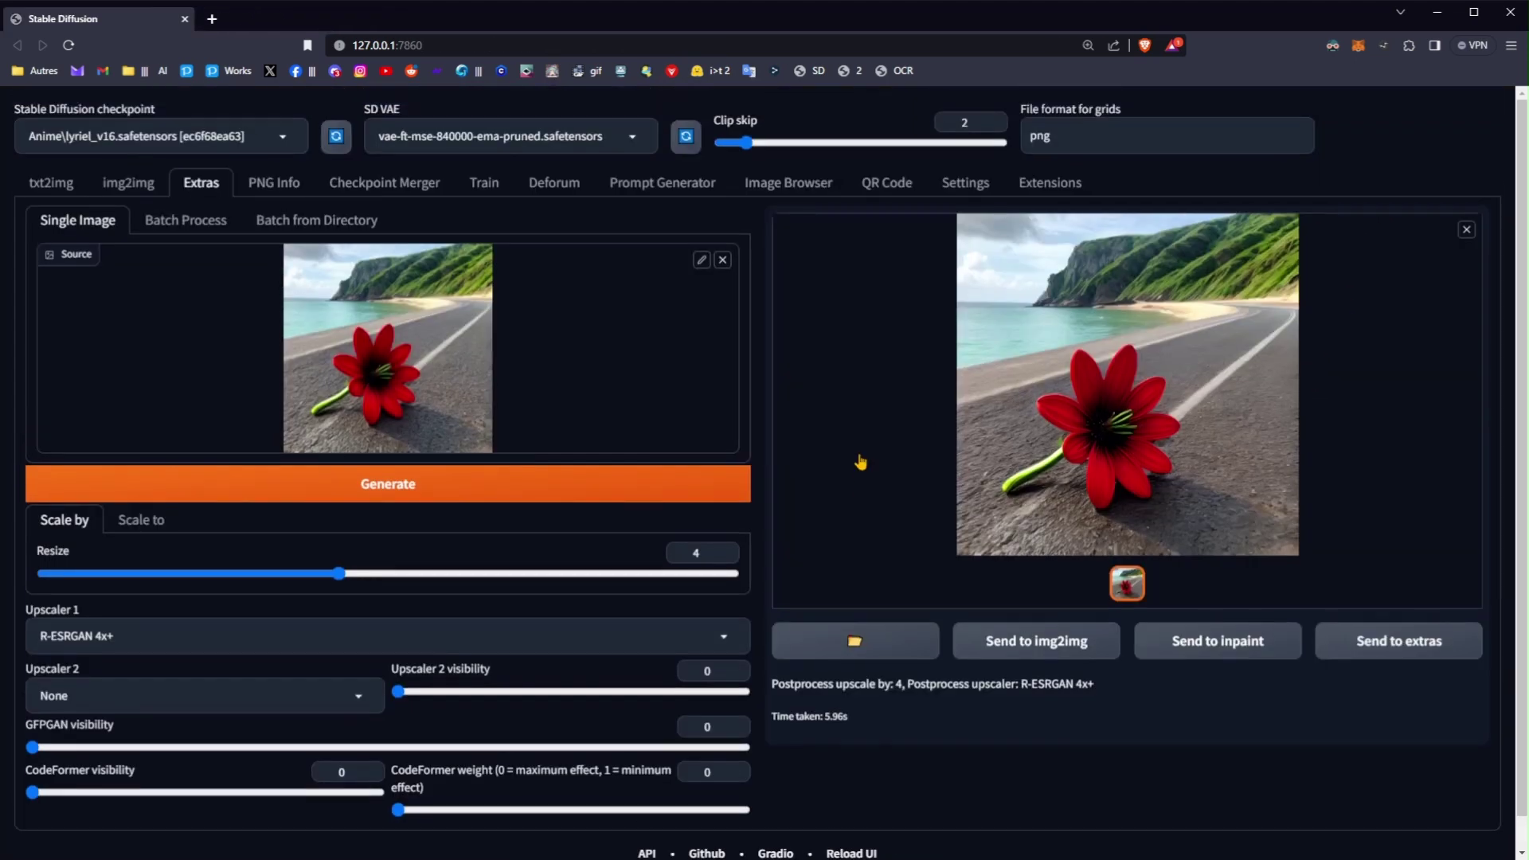
pyautogui.click(67, 183)
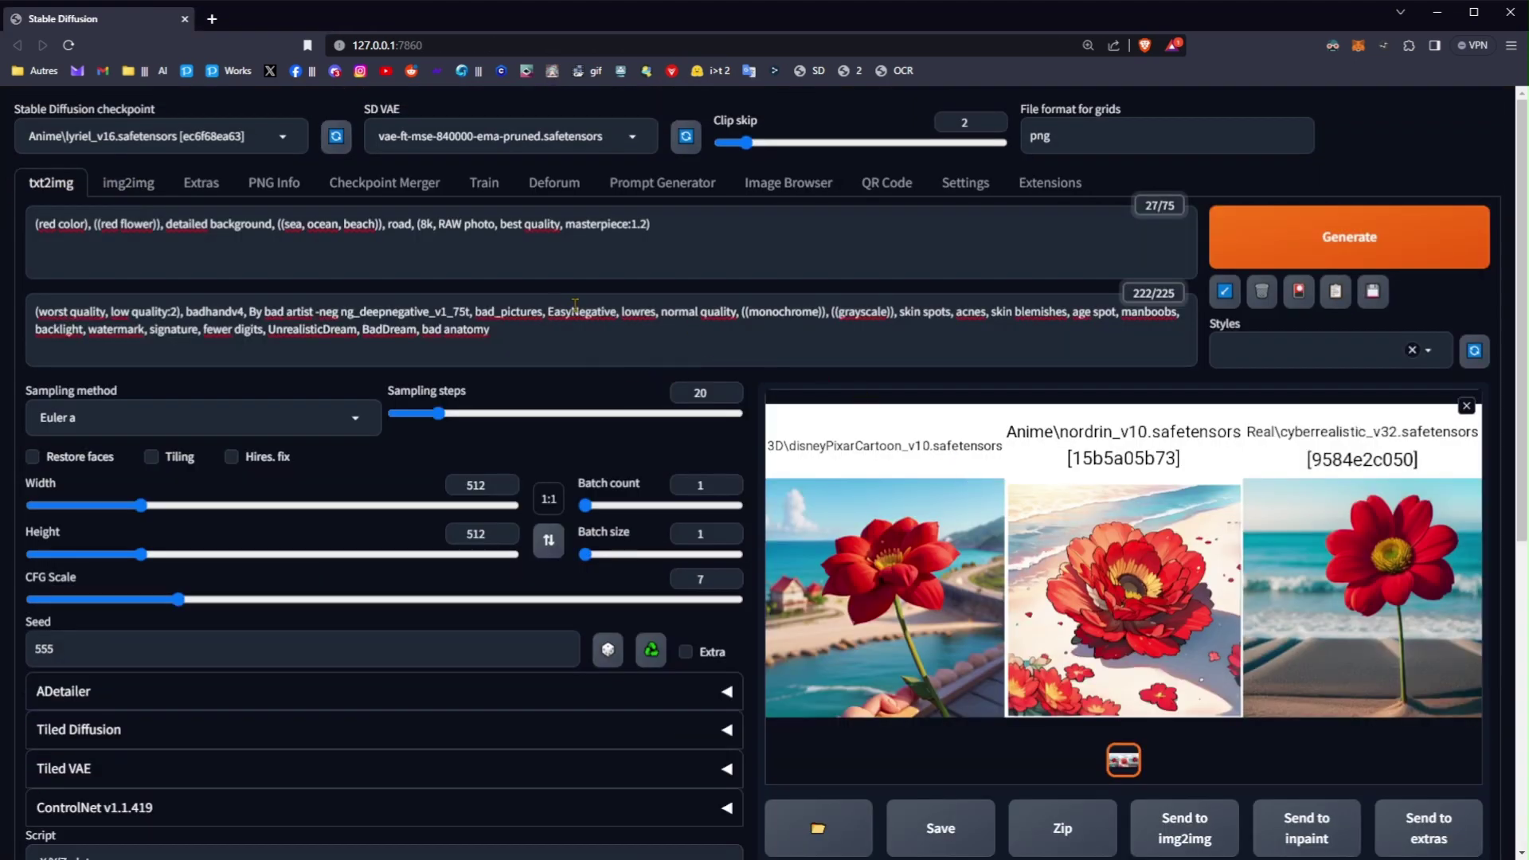
pyautogui.click(663, 222)
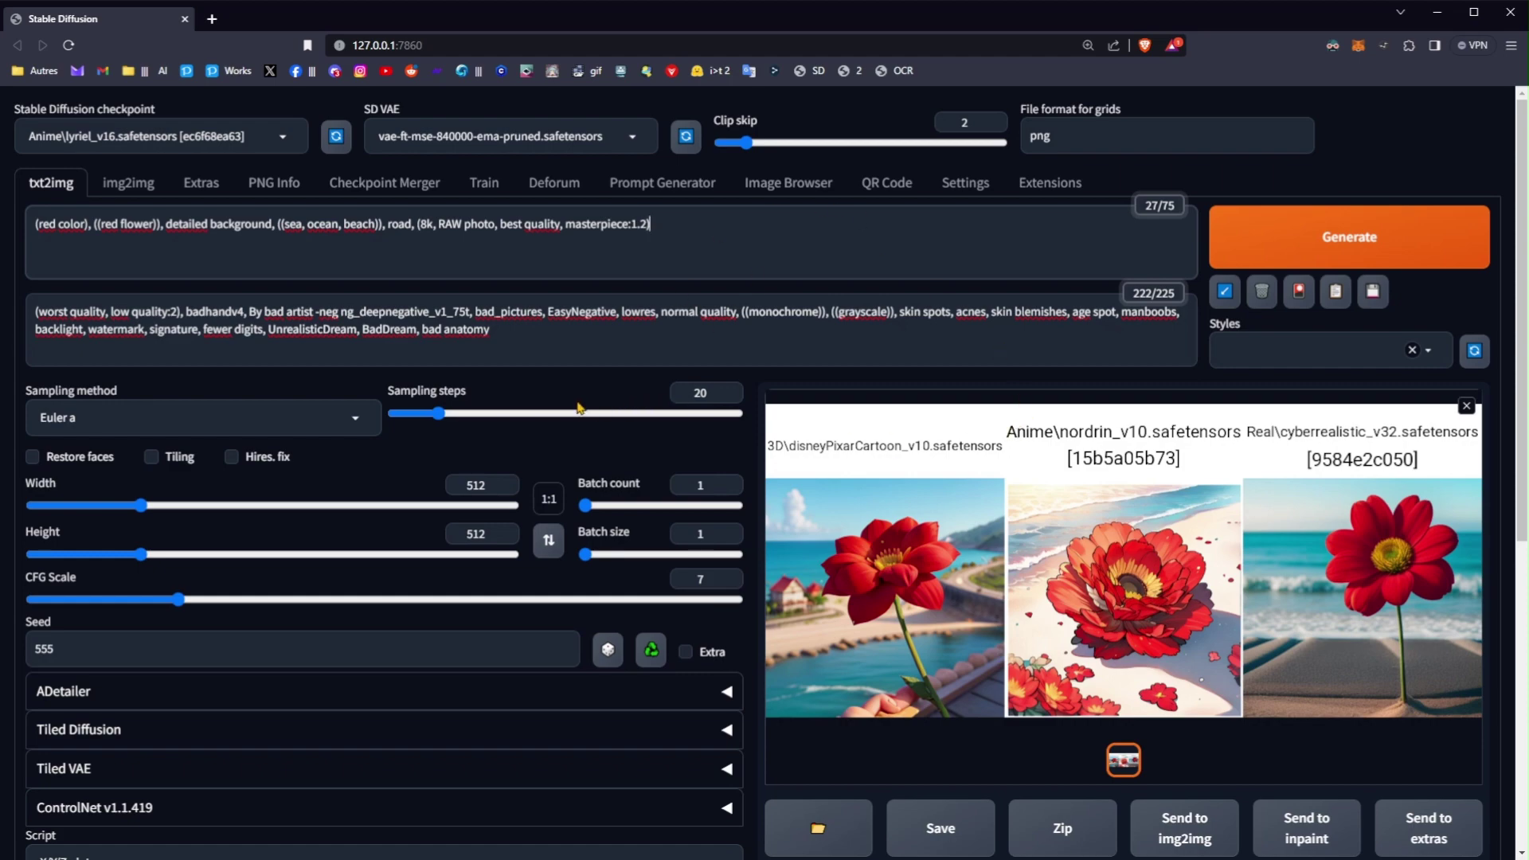
pyautogui.scroll(-2, 580, 407)
pyautogui.scroll(-3, 580, 408)
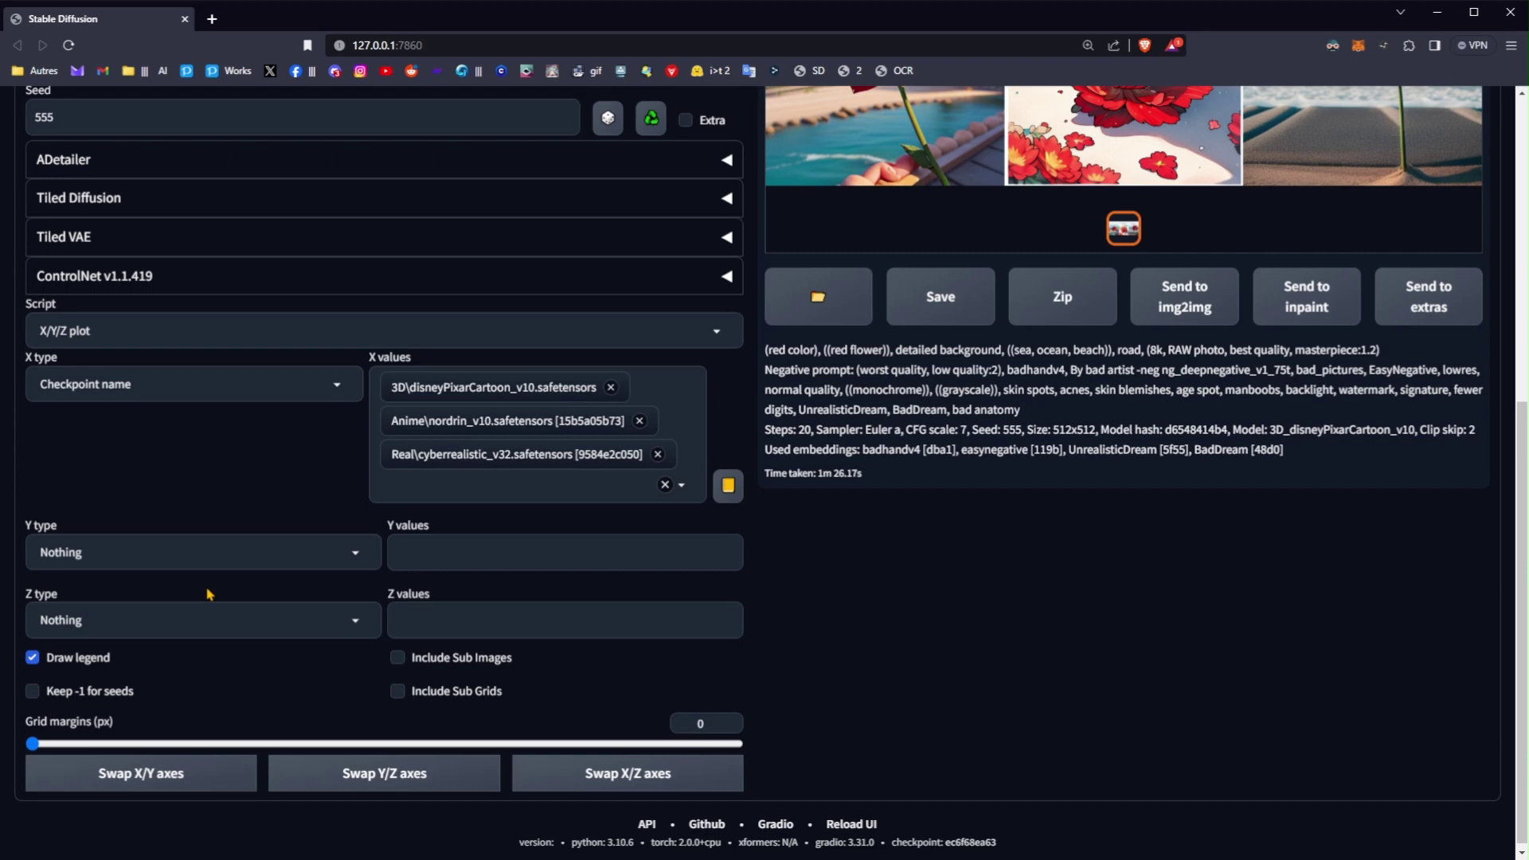
pyautogui.scroll(5, 209, 594)
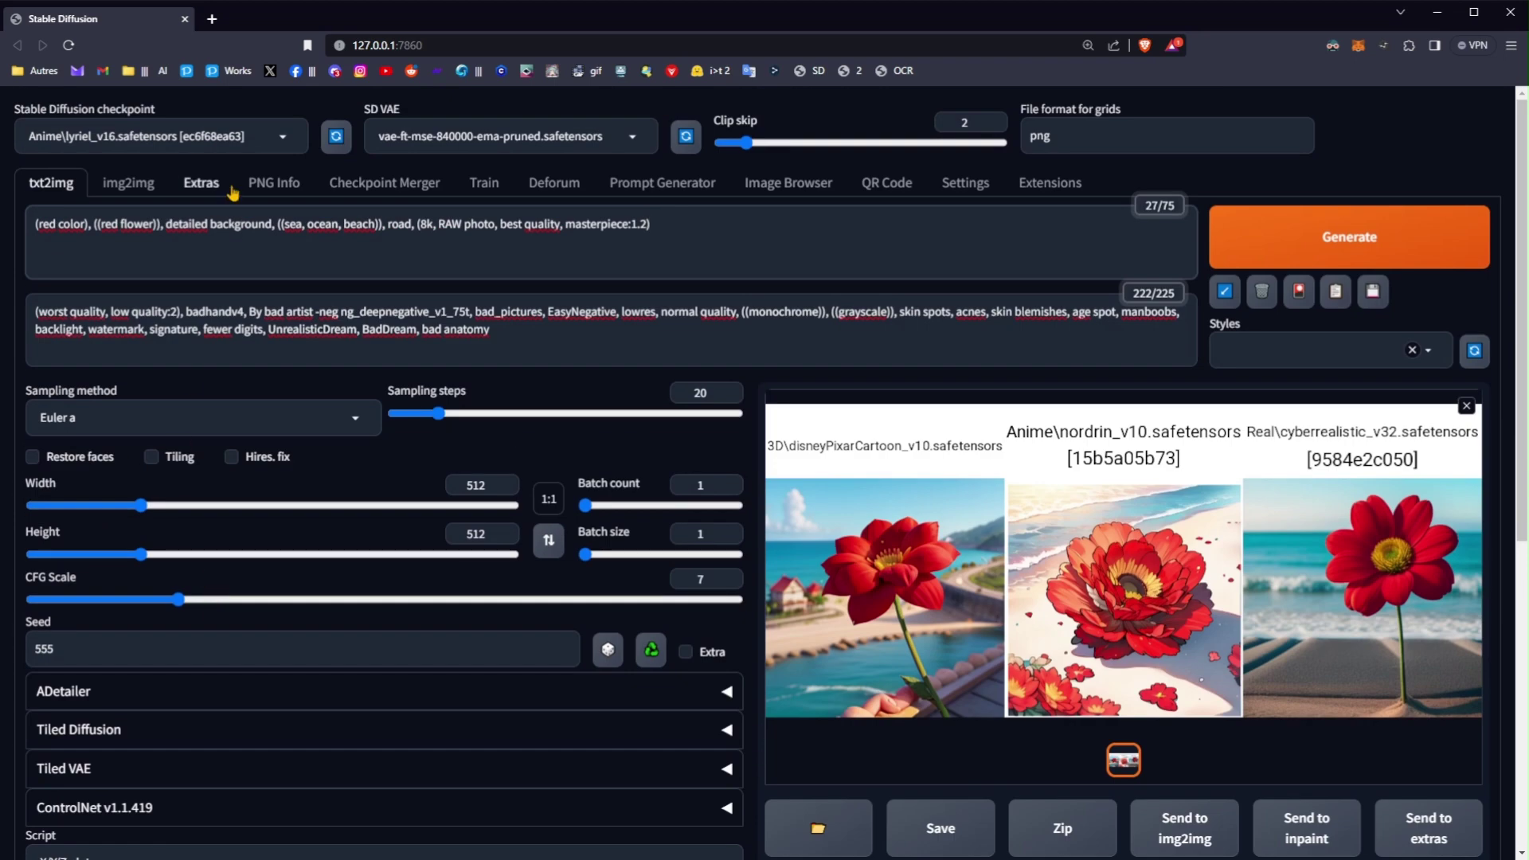
# Show the img2img page and look over its image upload area and input modes
pyautogui.click(128, 183)
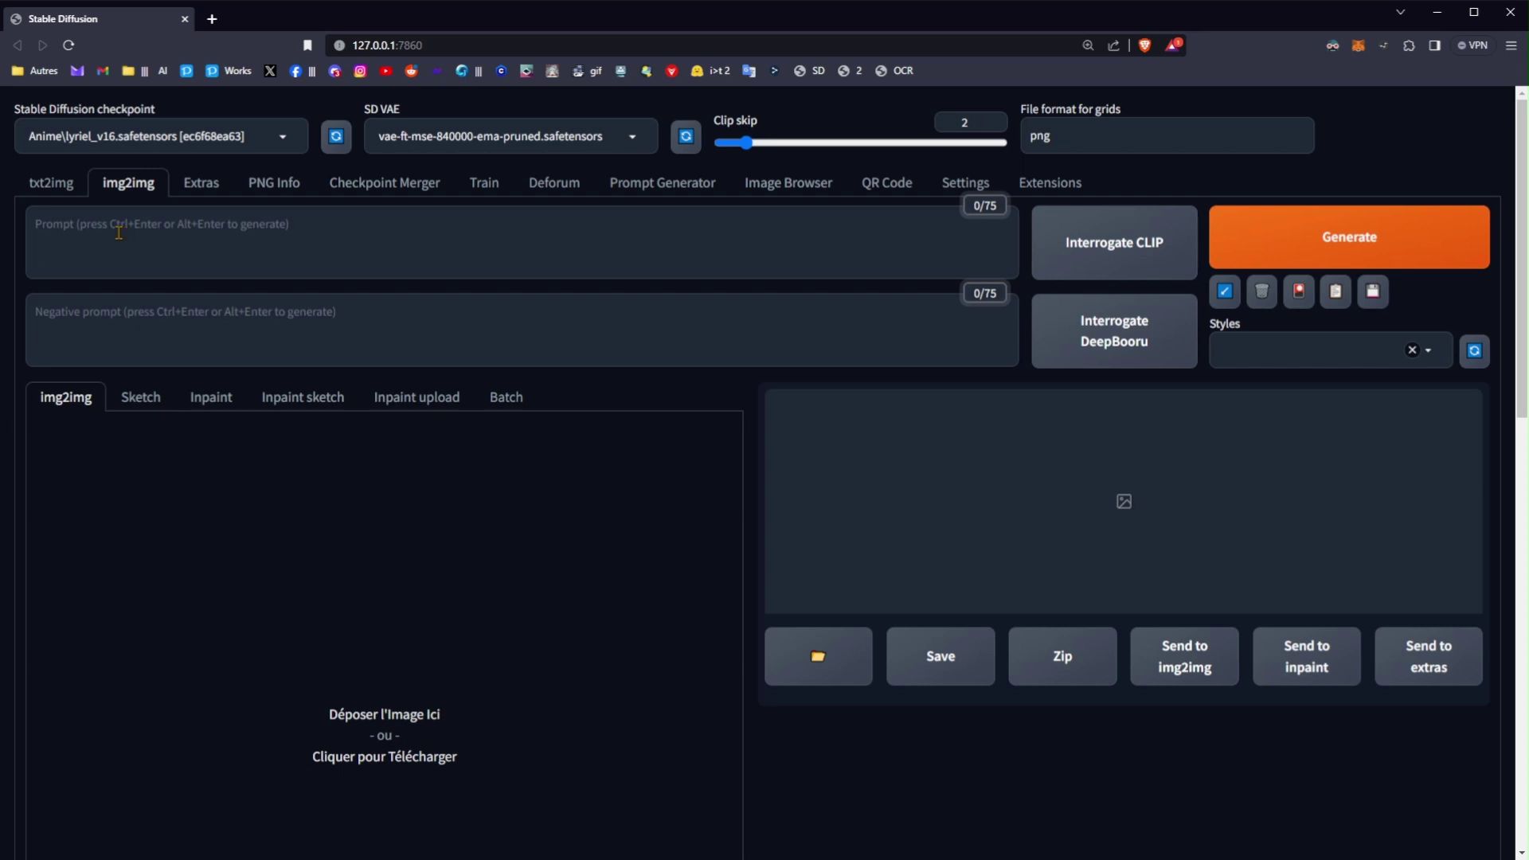
pyautogui.scroll(-1, 539, 568)
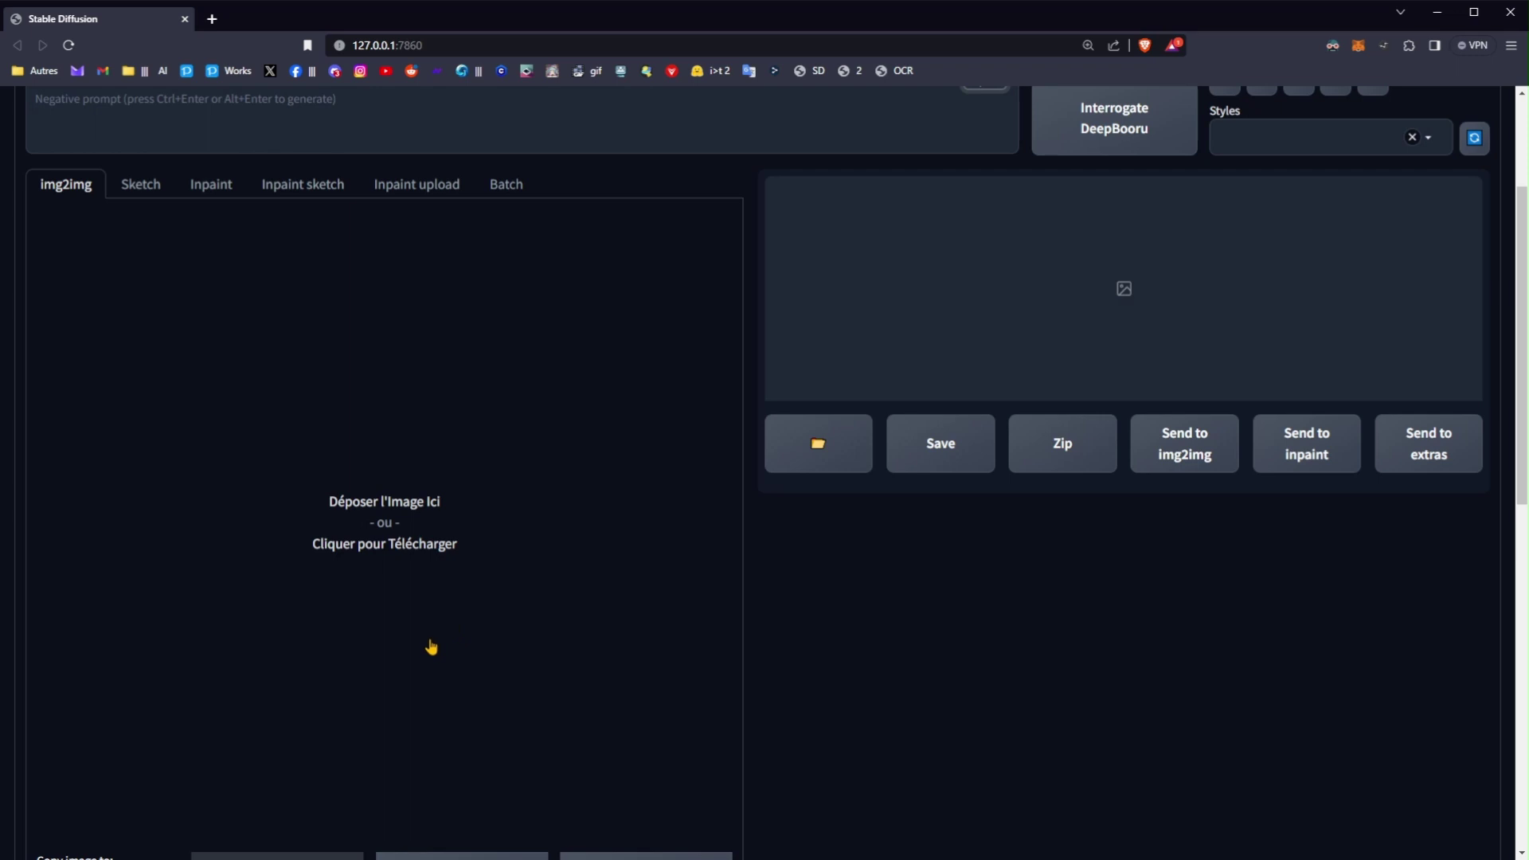
pyautogui.scroll(-2, 614, 584)
pyautogui.scroll(5, 604, 581)
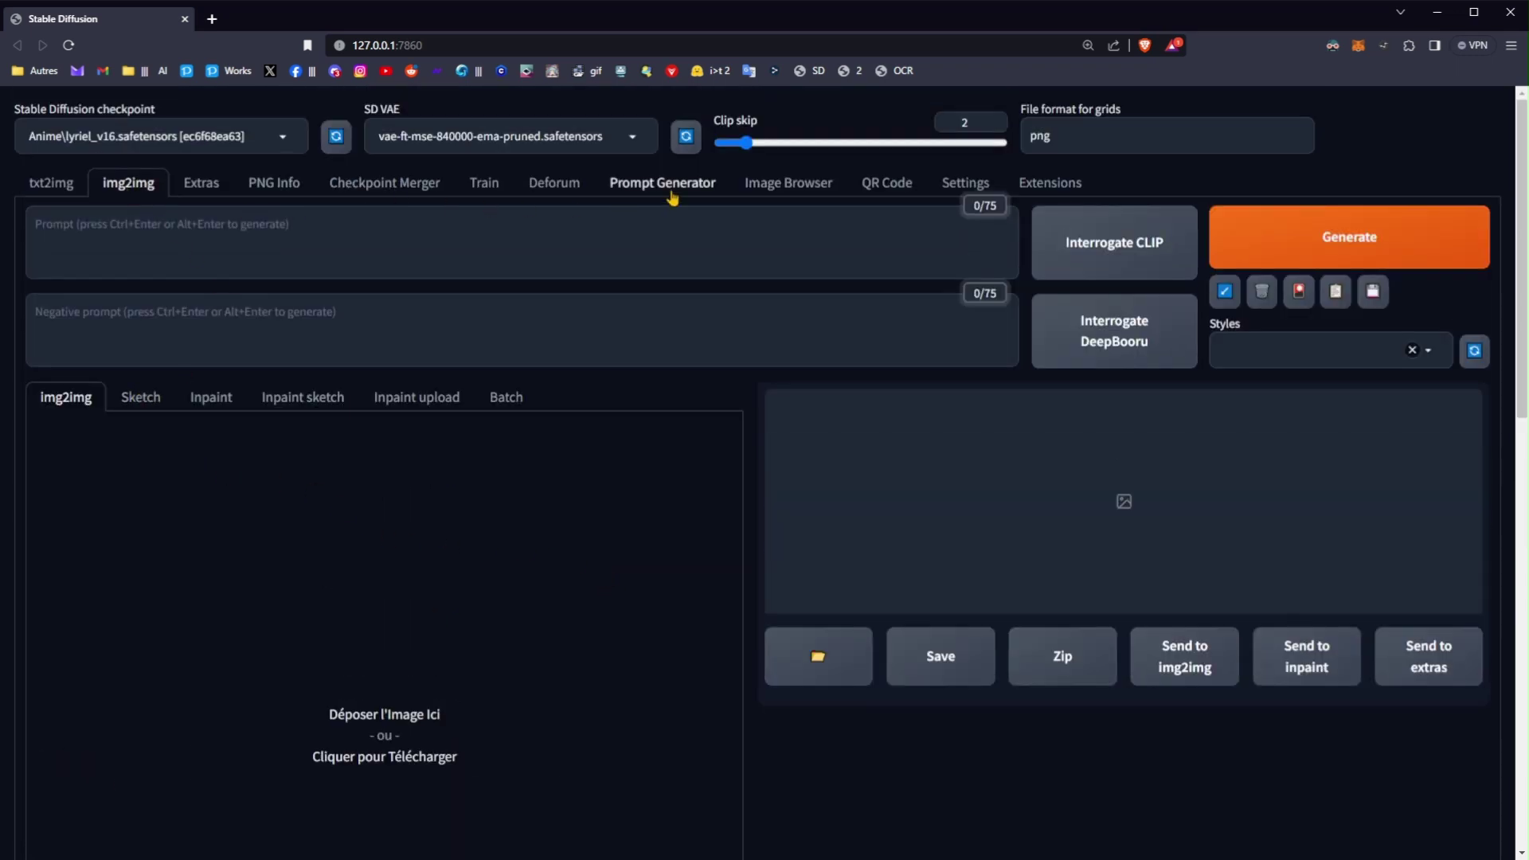
# Load the list of available extensions from the default index, browse through it, and return to txt2img
pyautogui.click(1096, 184)
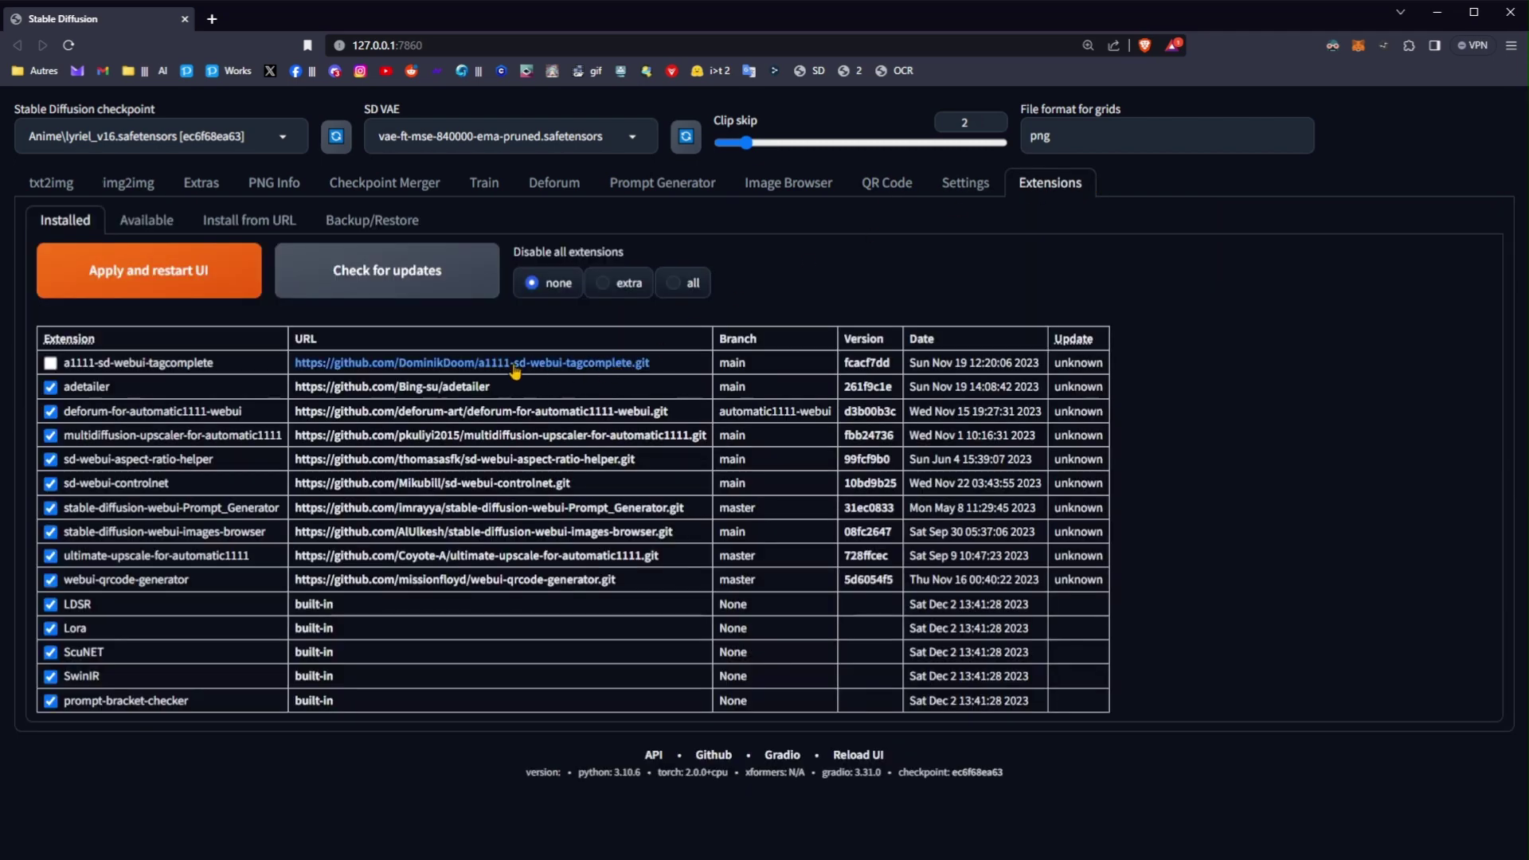
pyautogui.click(137, 223)
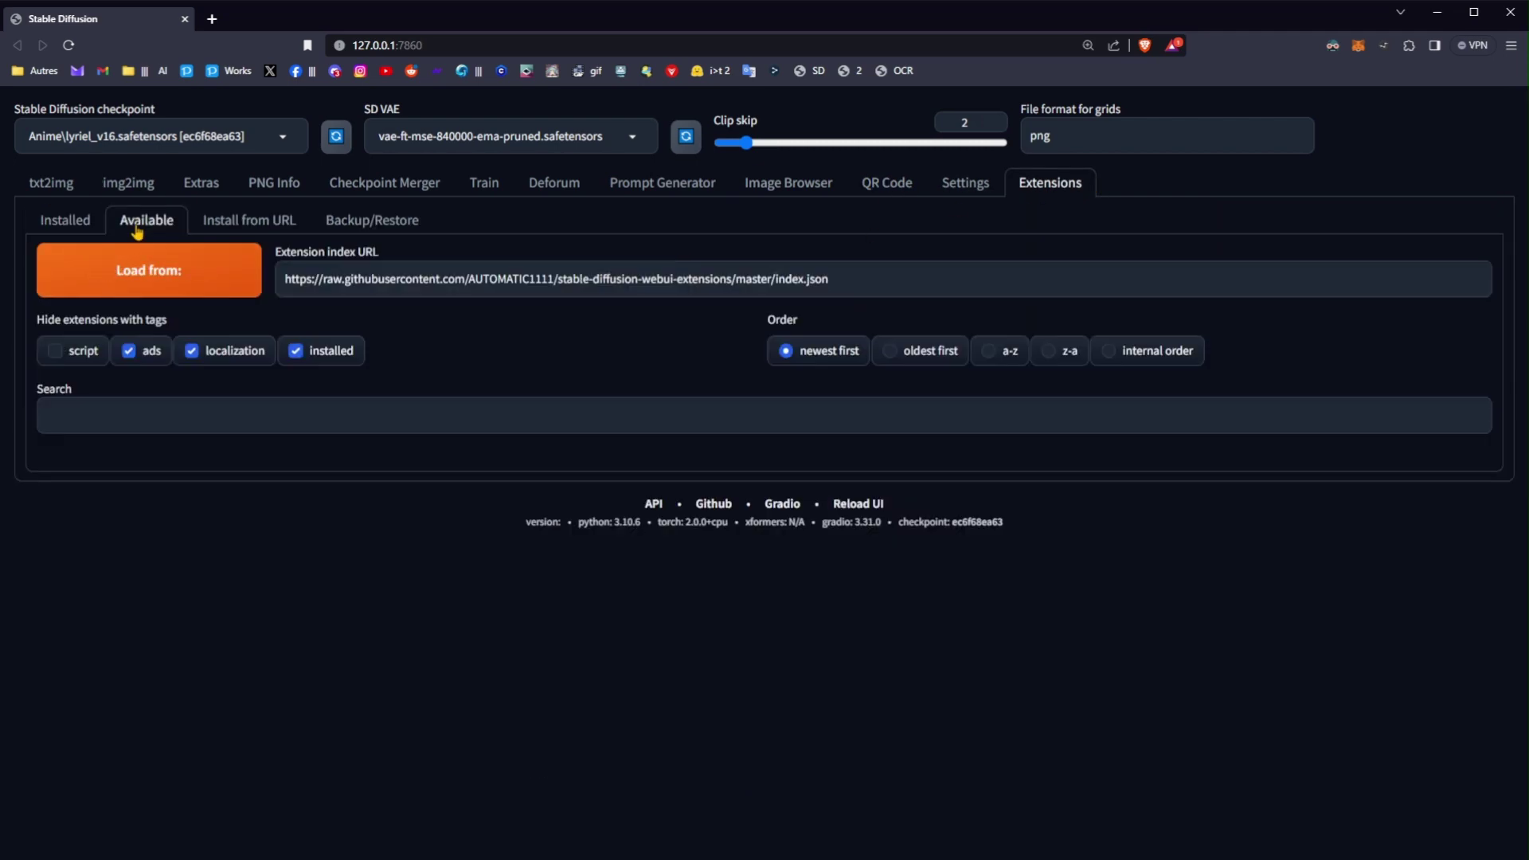
pyautogui.click(137, 269)
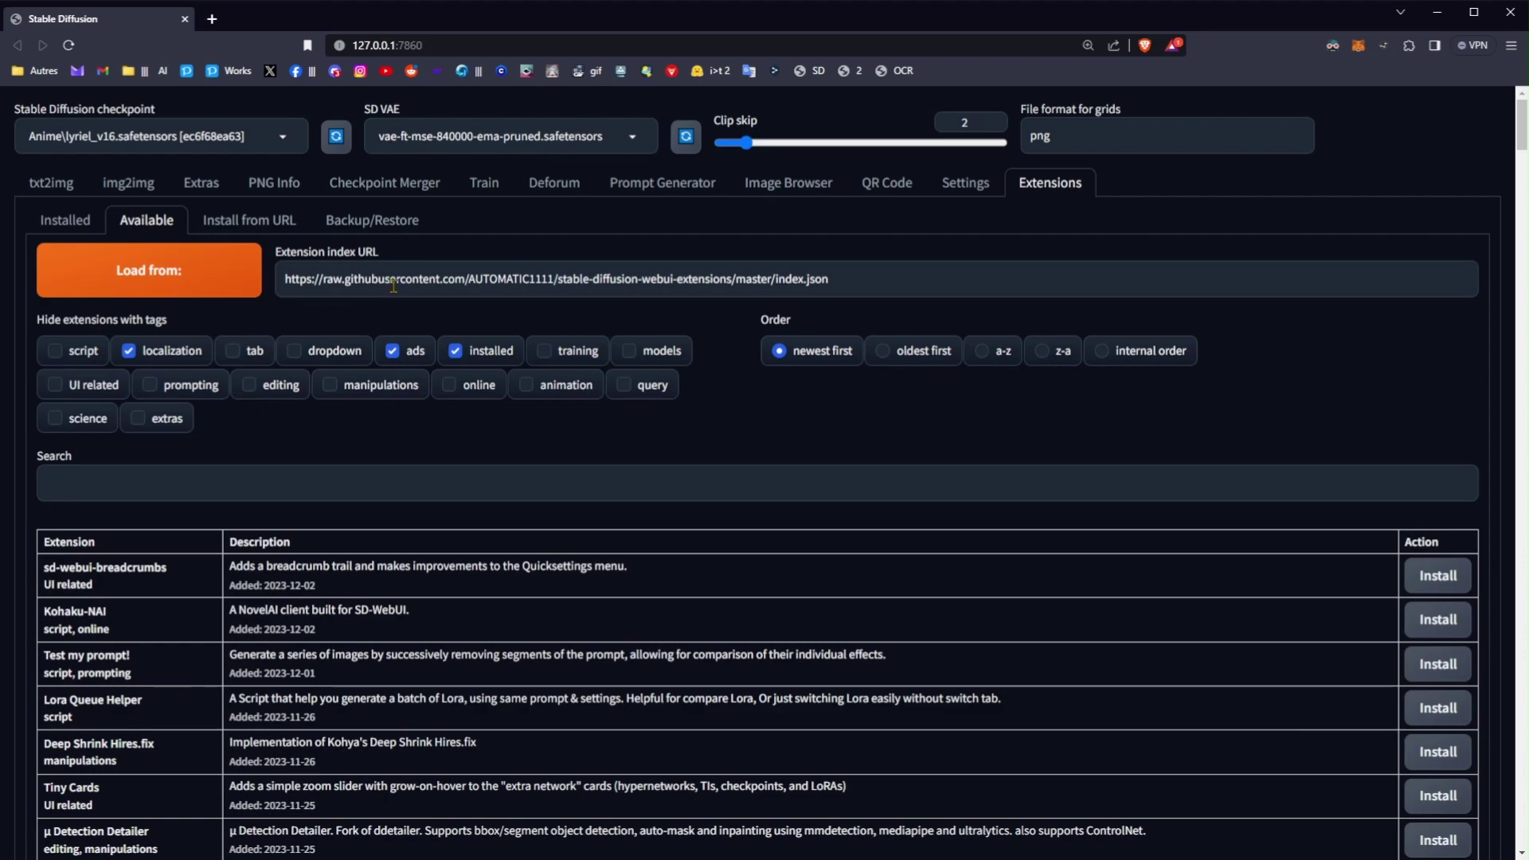
pyautogui.scroll(-4, 509, 289)
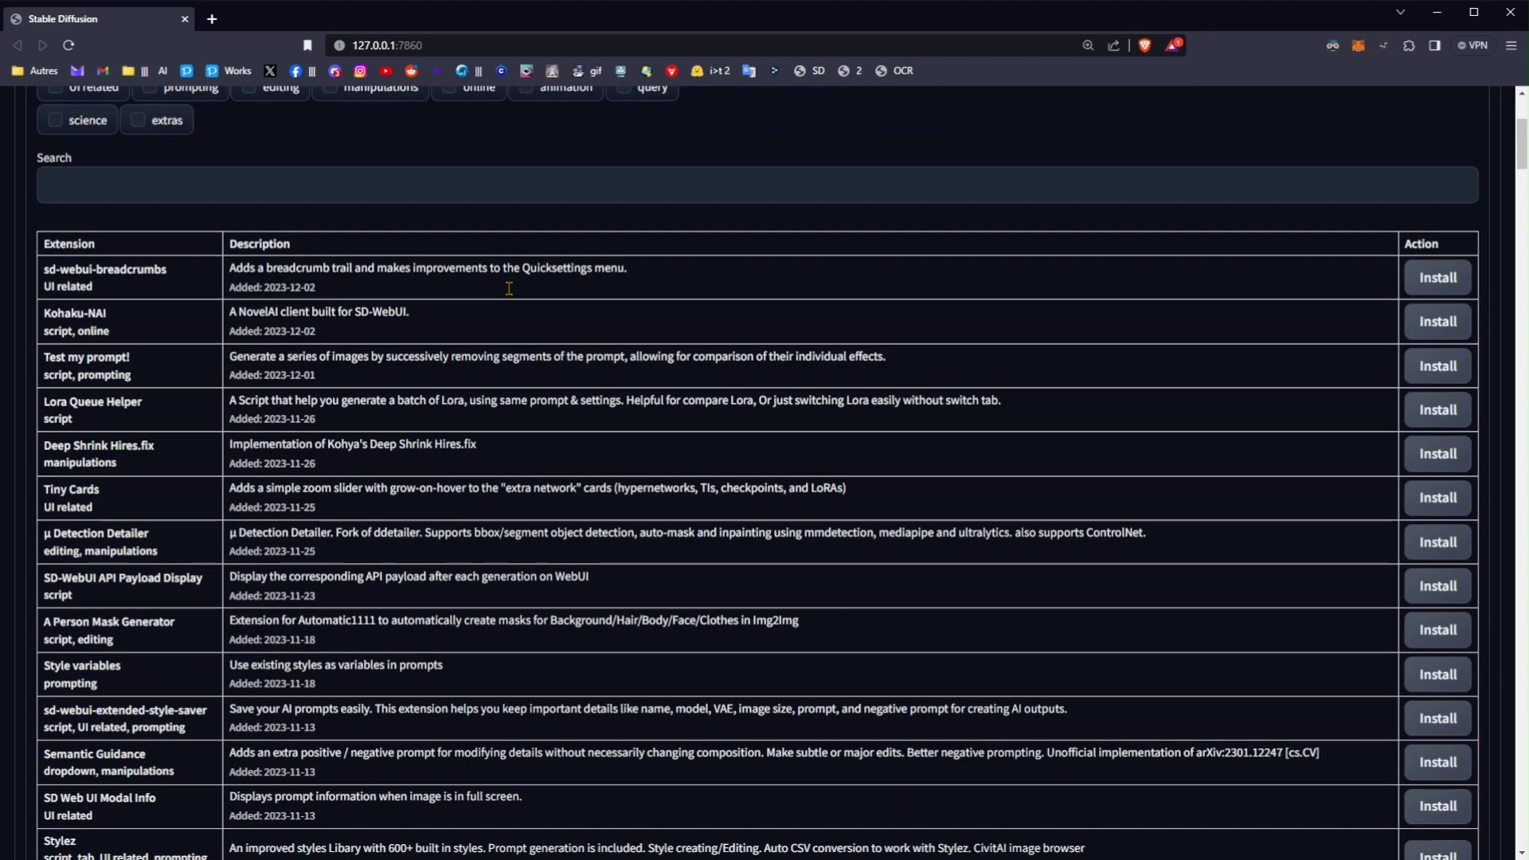
pyautogui.scroll(-20, 512, 295)
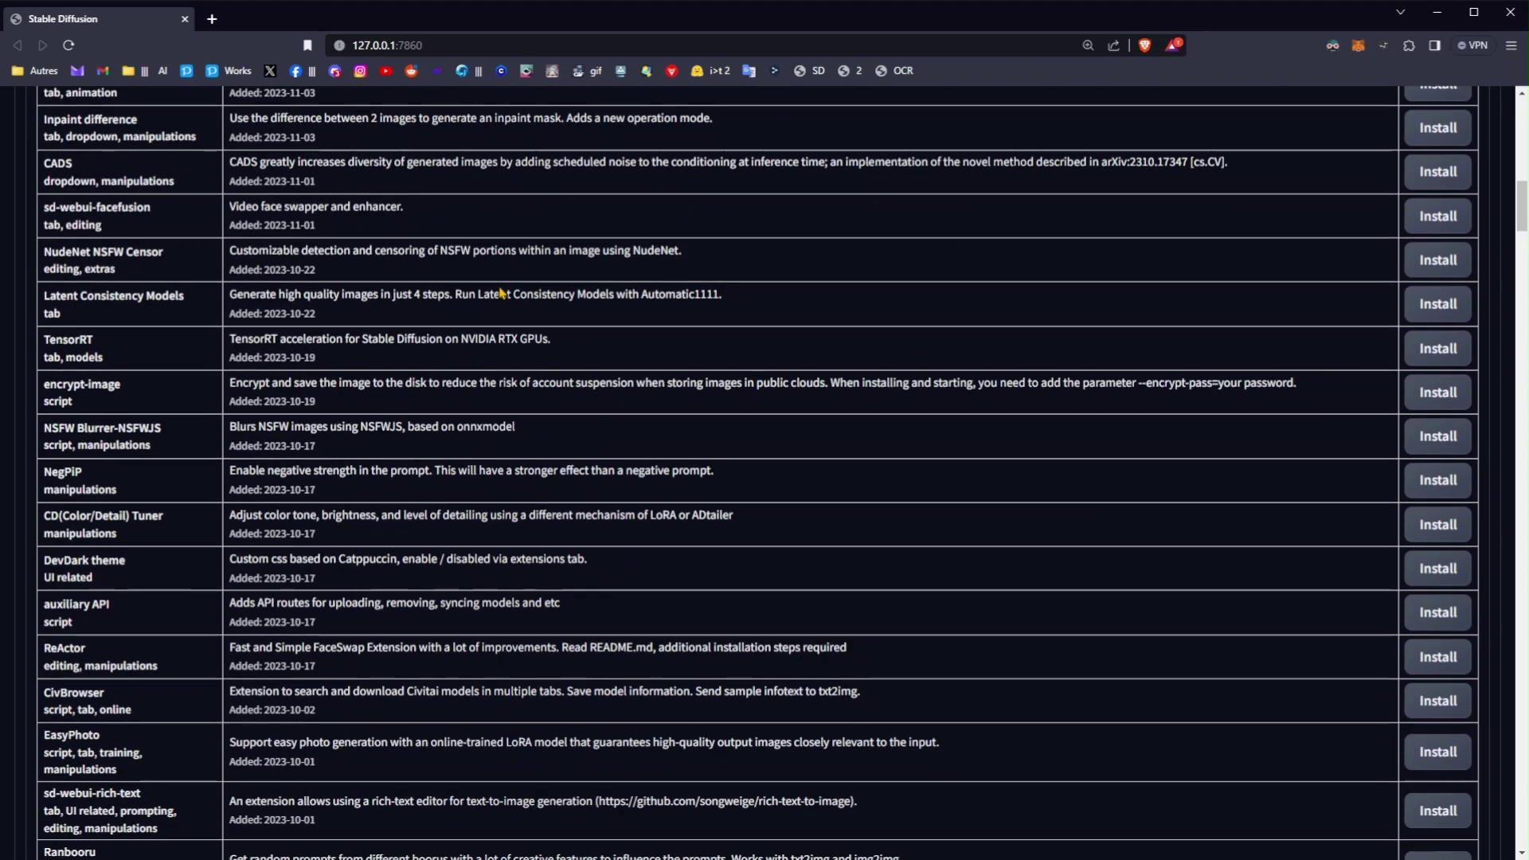
pyautogui.scroll(20, 500, 295)
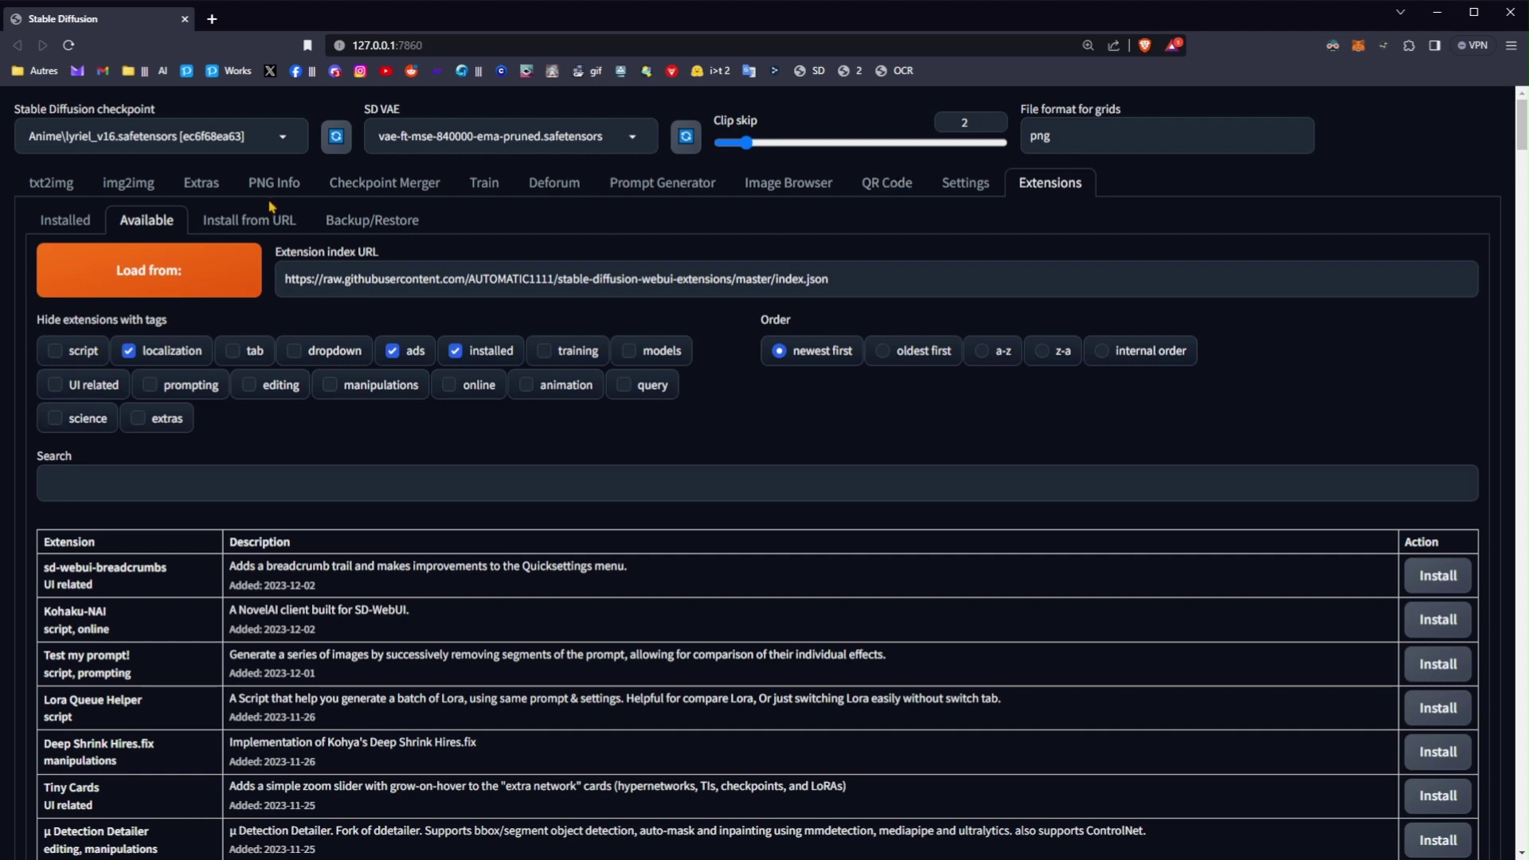
pyautogui.click(36, 187)
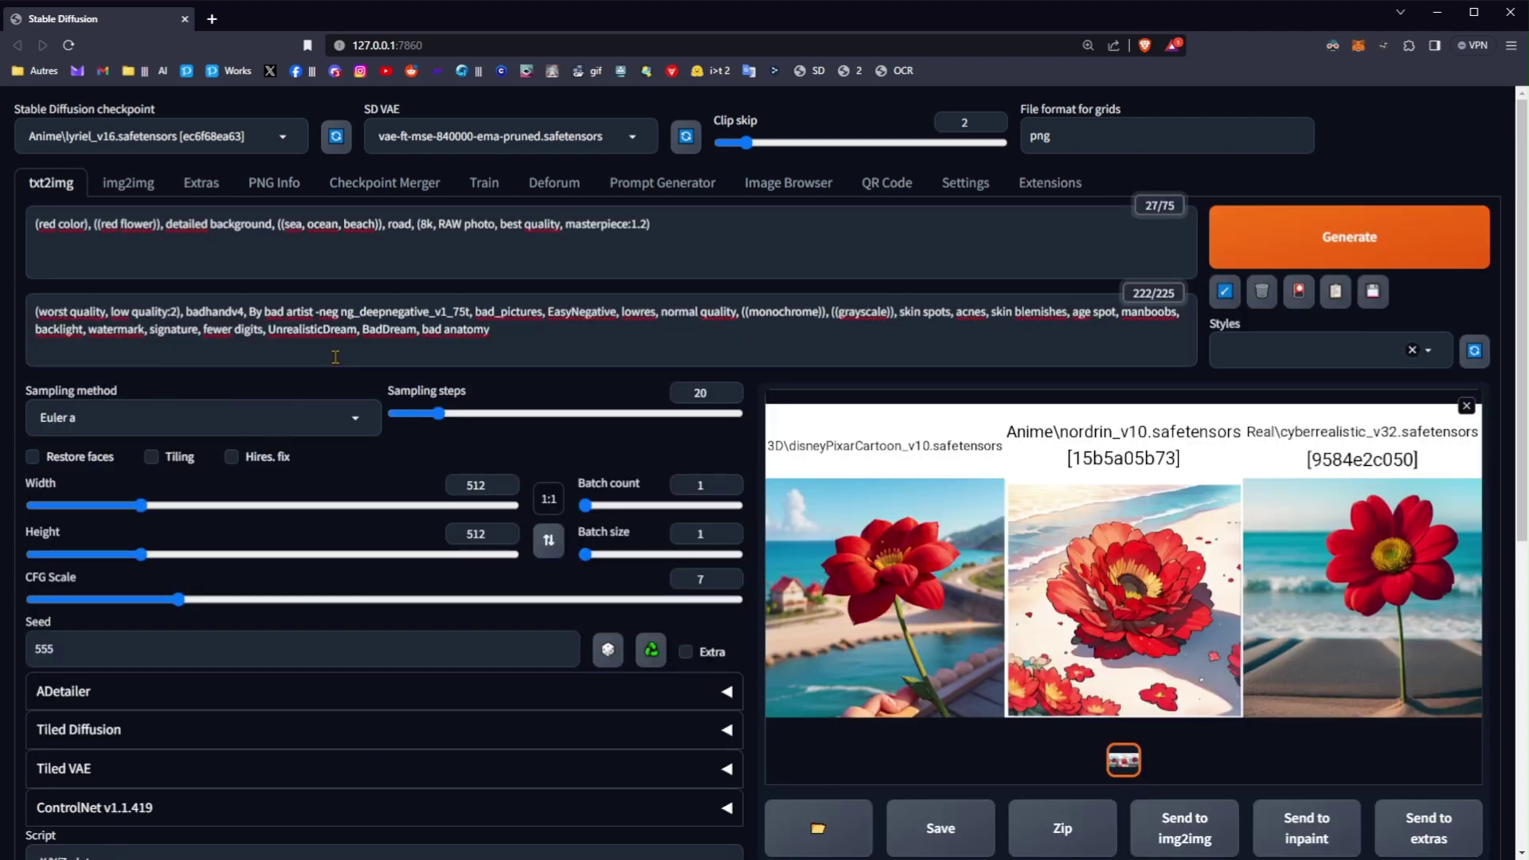